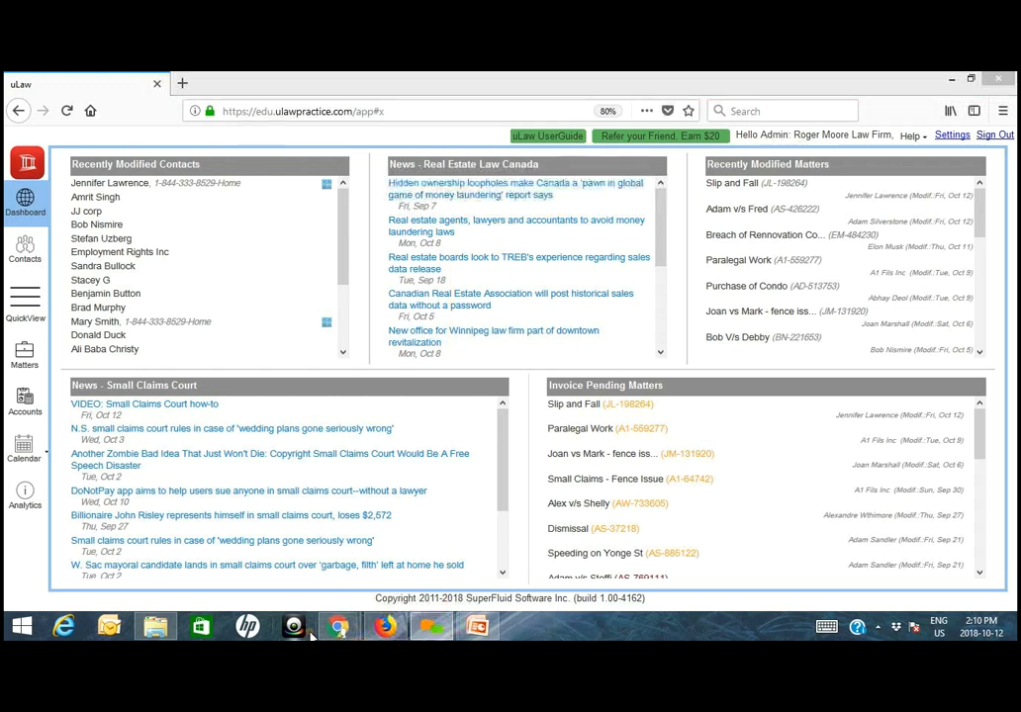
# - Switch to the uLaw session in Chrome and view the contact records of three people in the Coworkers group
pyautogui.click(286, 567)
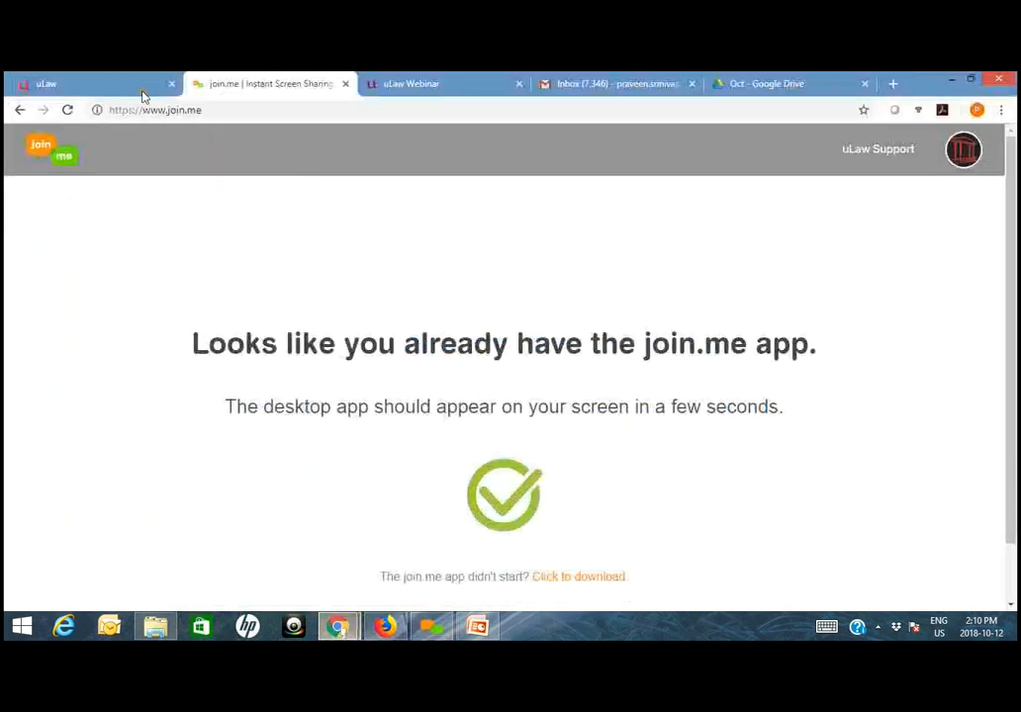
pyautogui.click(138, 87)
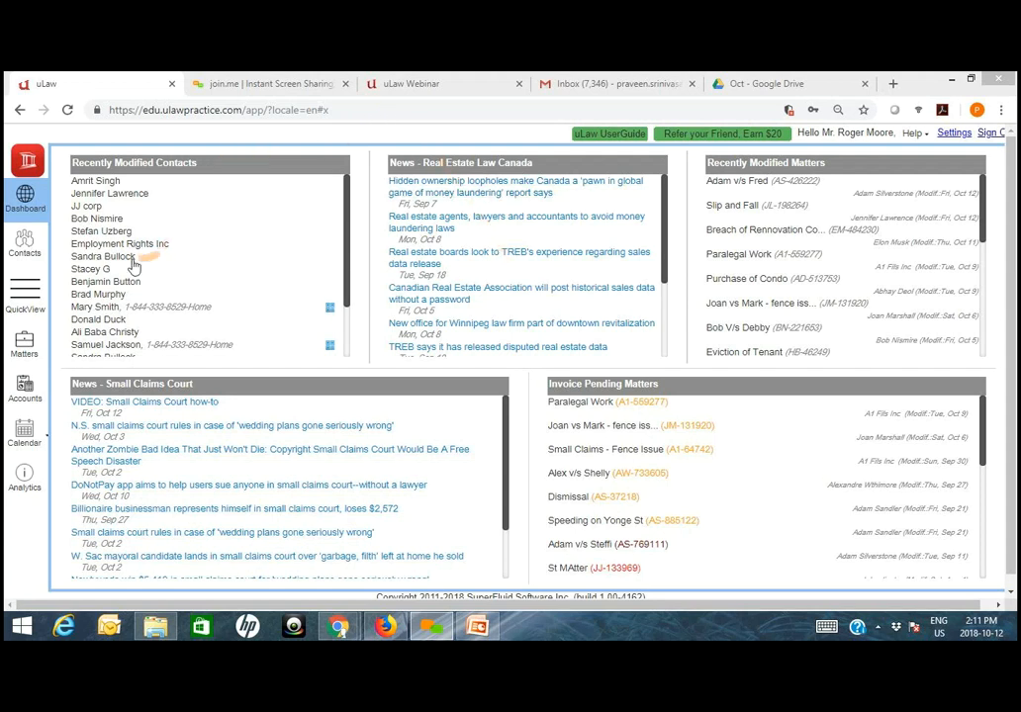
pyautogui.click(24, 247)
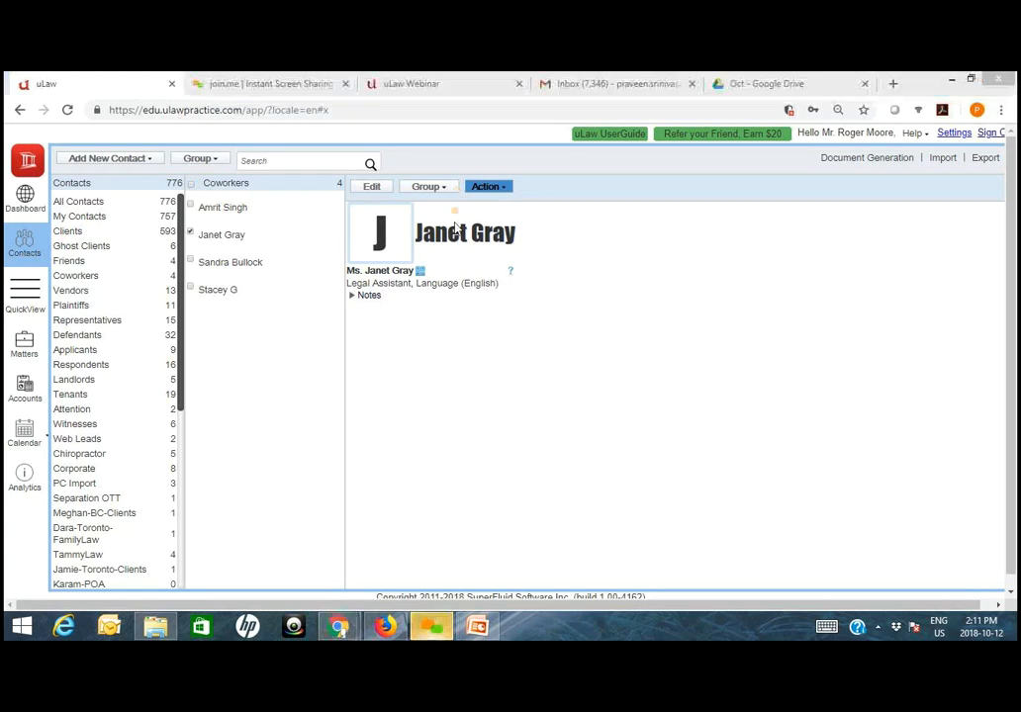
pyautogui.click(98, 277)
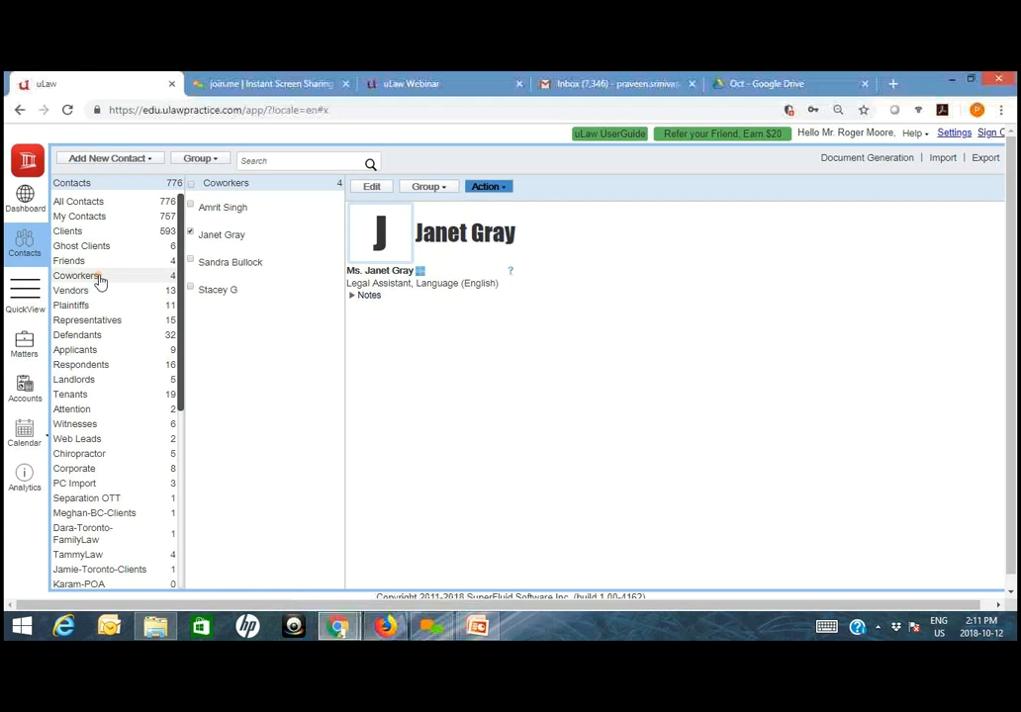
pyautogui.click(249, 208)
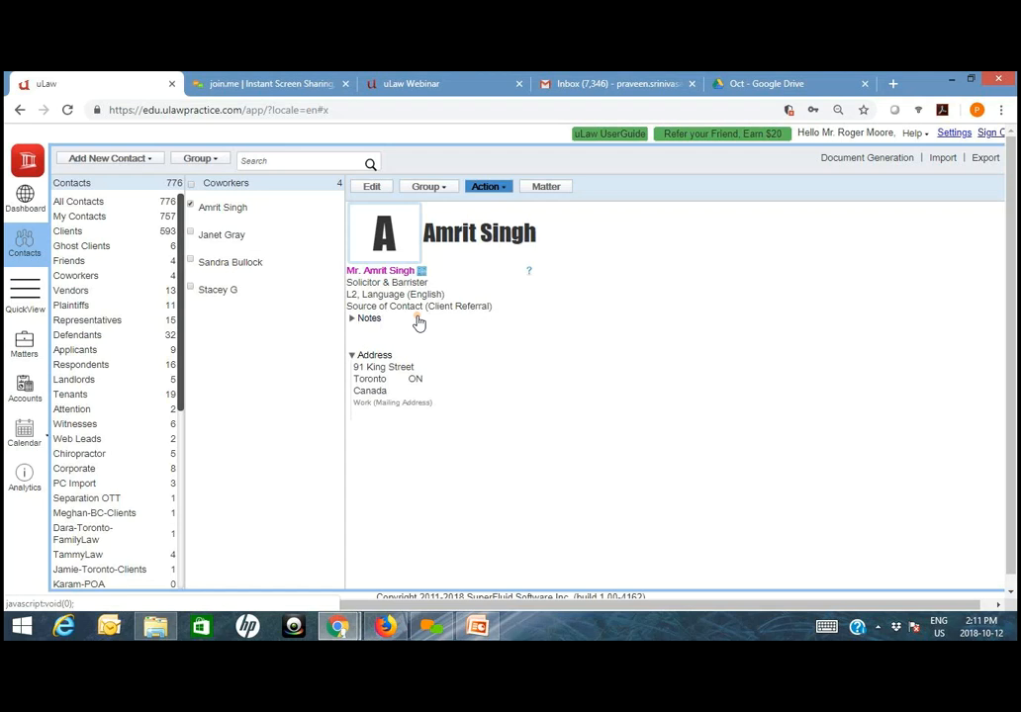
pyautogui.click(229, 238)
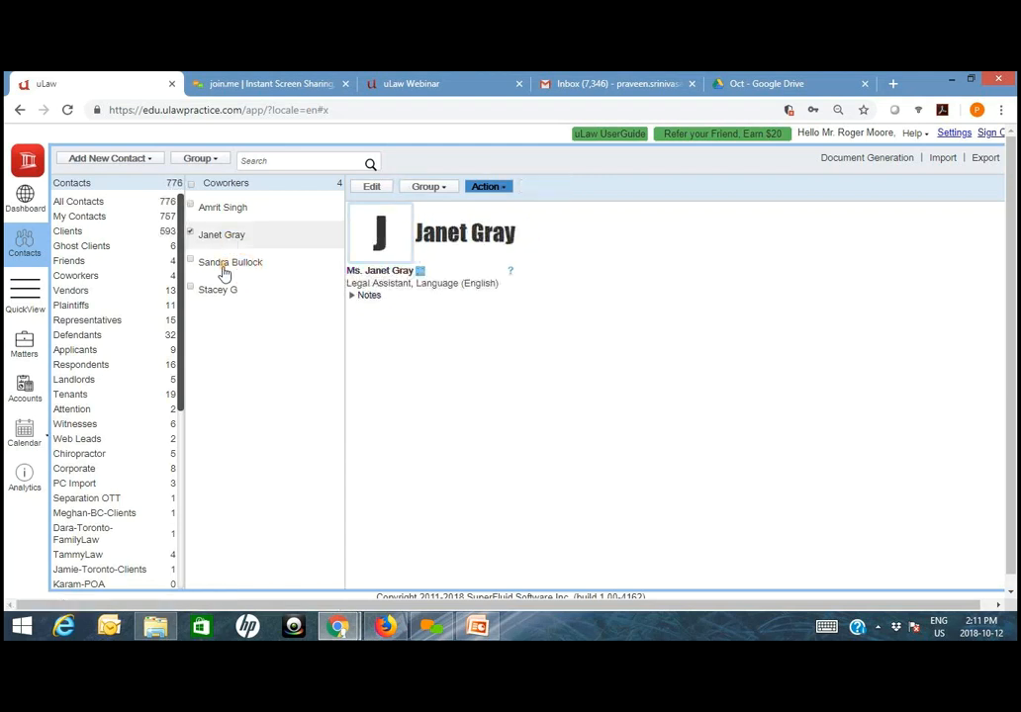
pyautogui.click(238, 267)
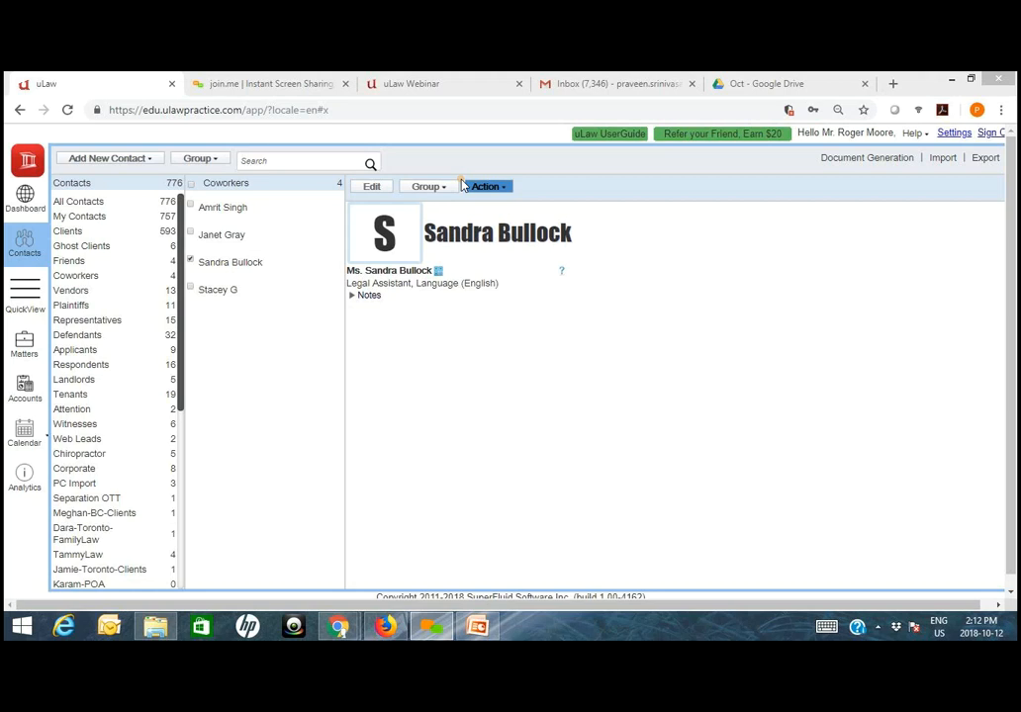
# - Open the Permission section of the profile settings and examine the assistant, co-worker and accountant access options
pyautogui.click(954, 133)
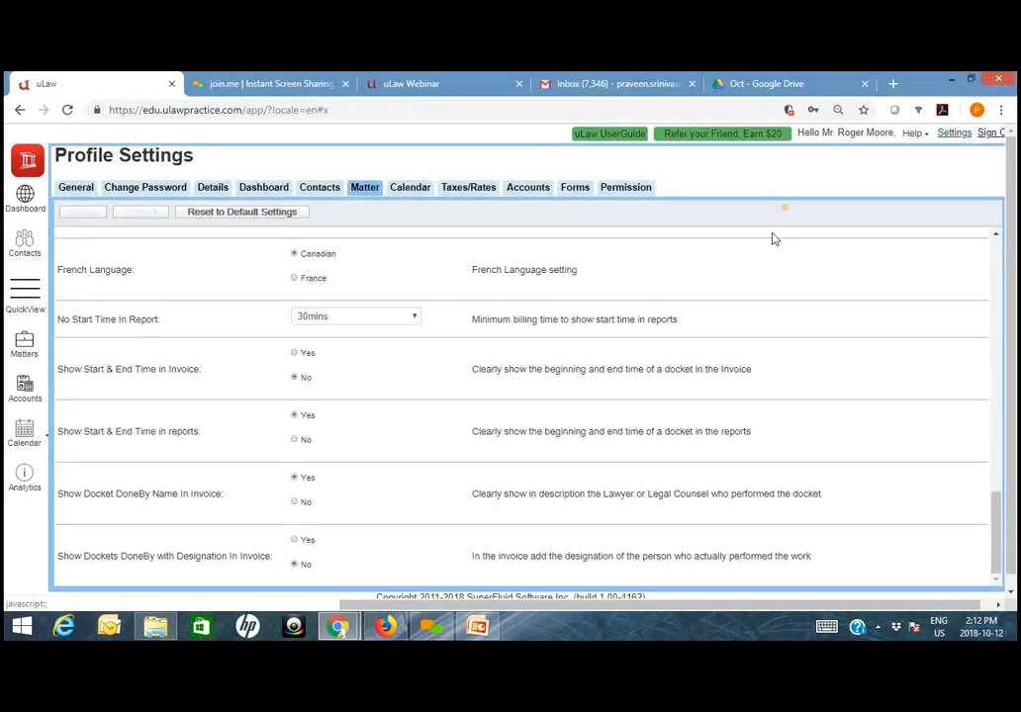
pyautogui.click(638, 197)
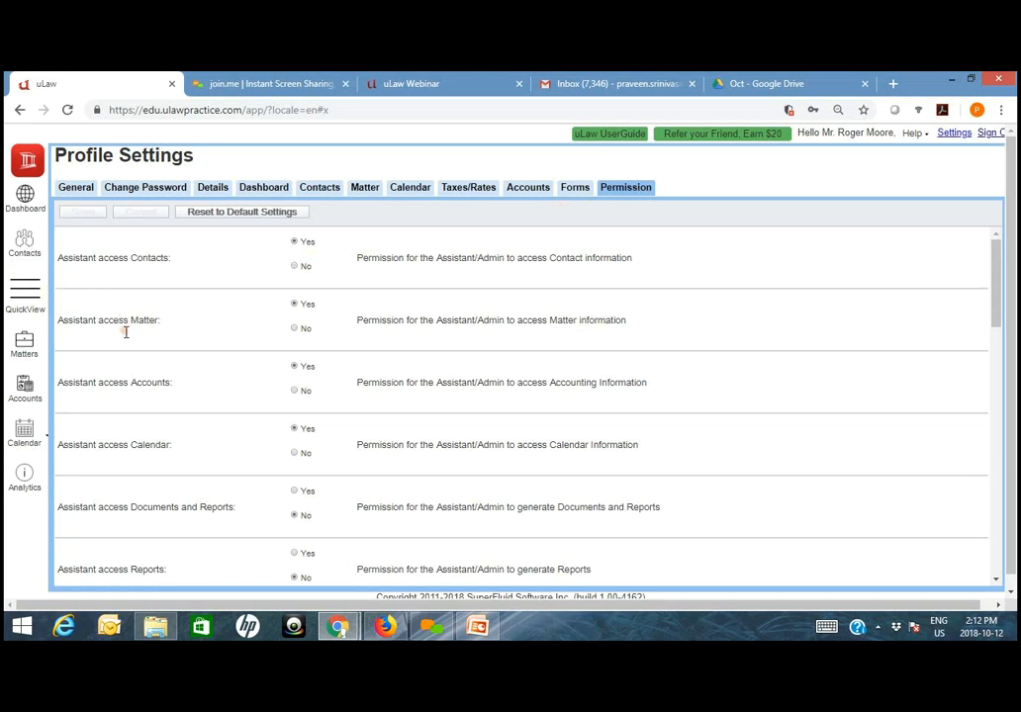
pyautogui.scroll(-3, 123, 285)
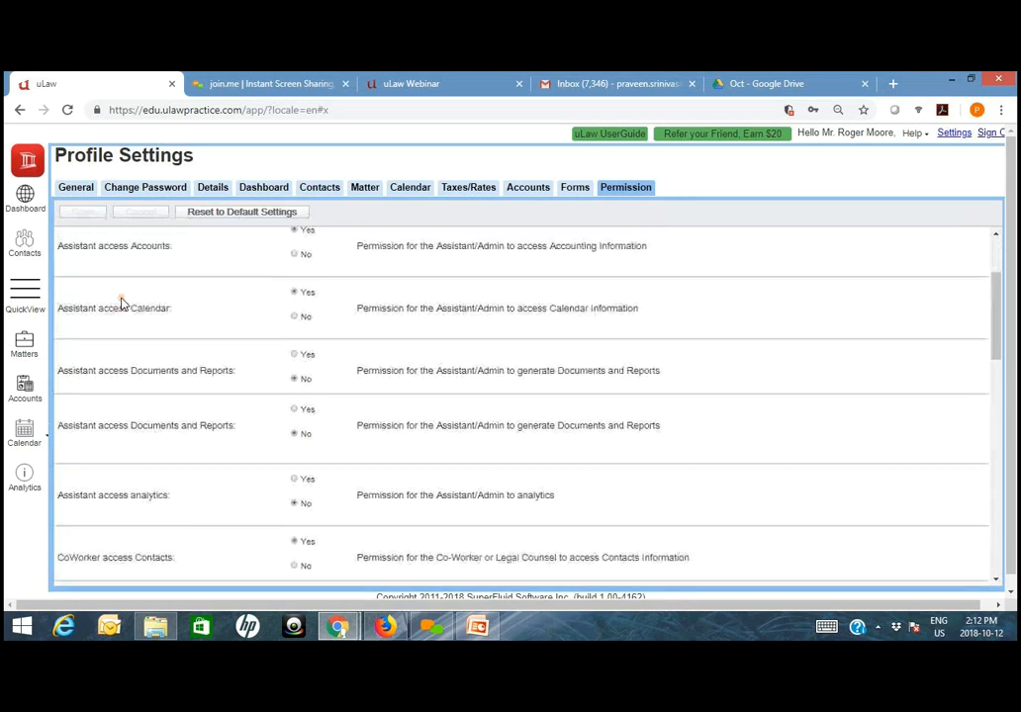
pyautogui.scroll(-2, 84, 416)
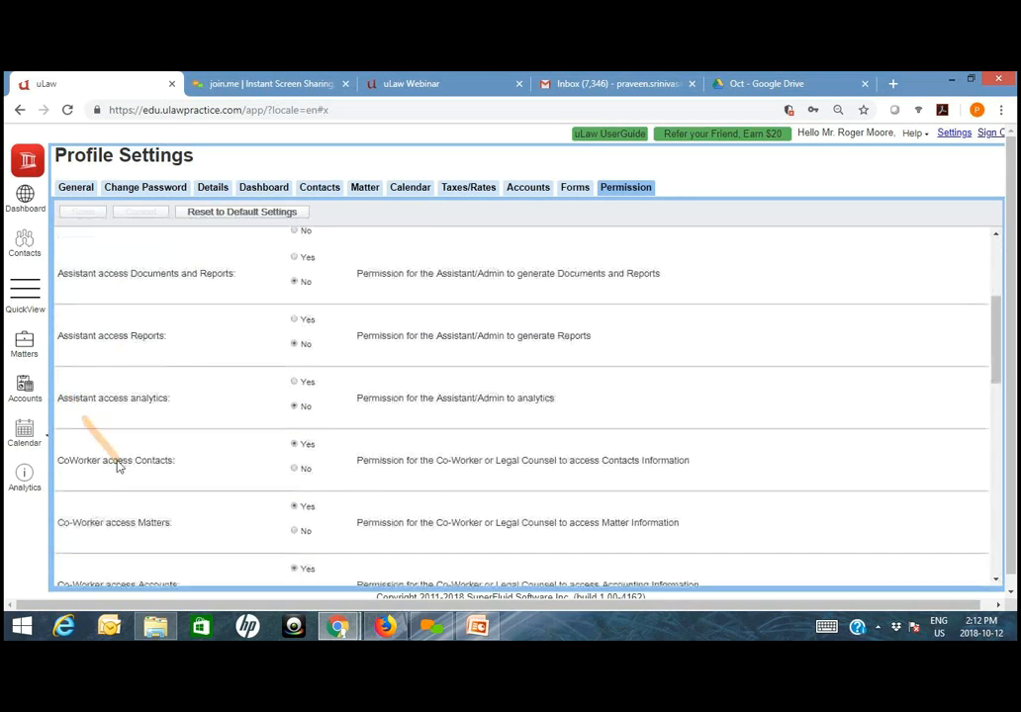
pyautogui.scroll(-5, 87, 405)
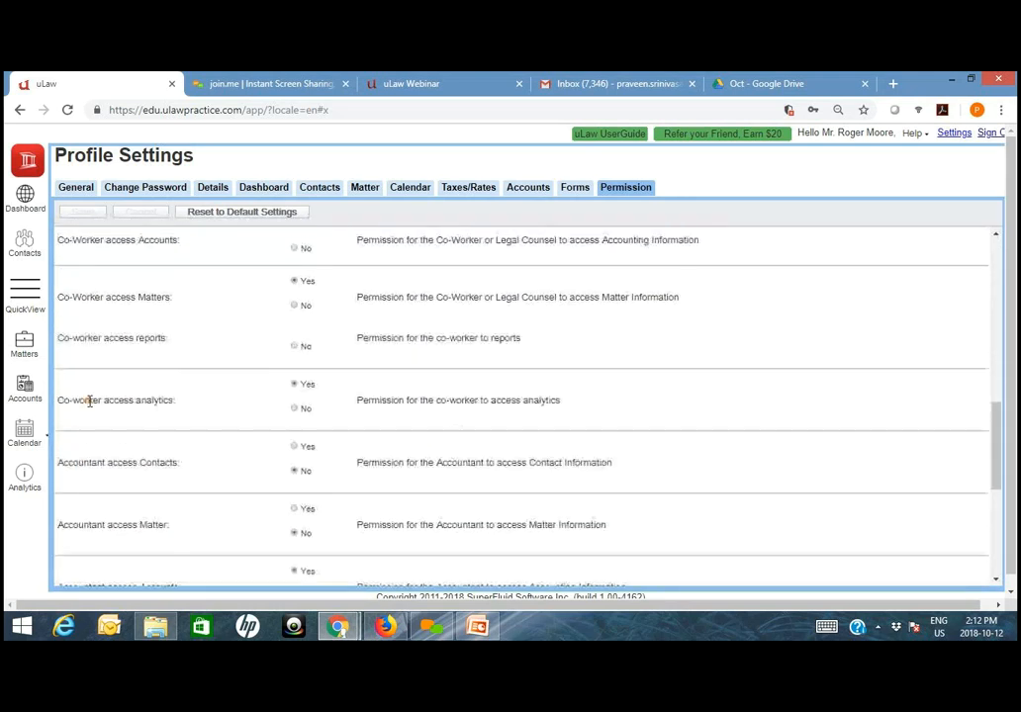
pyautogui.scroll(-3, 97, 450)
pyautogui.scroll(3, 104, 440)
pyautogui.scroll(10, 109, 435)
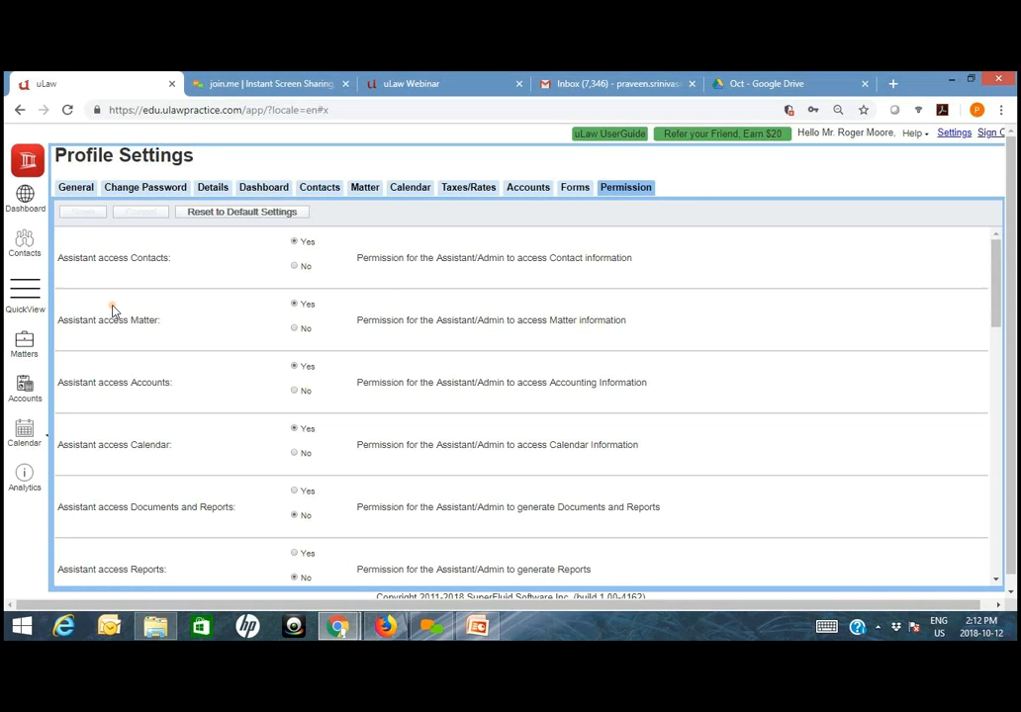
pyautogui.scroll(-3, 134, 455)
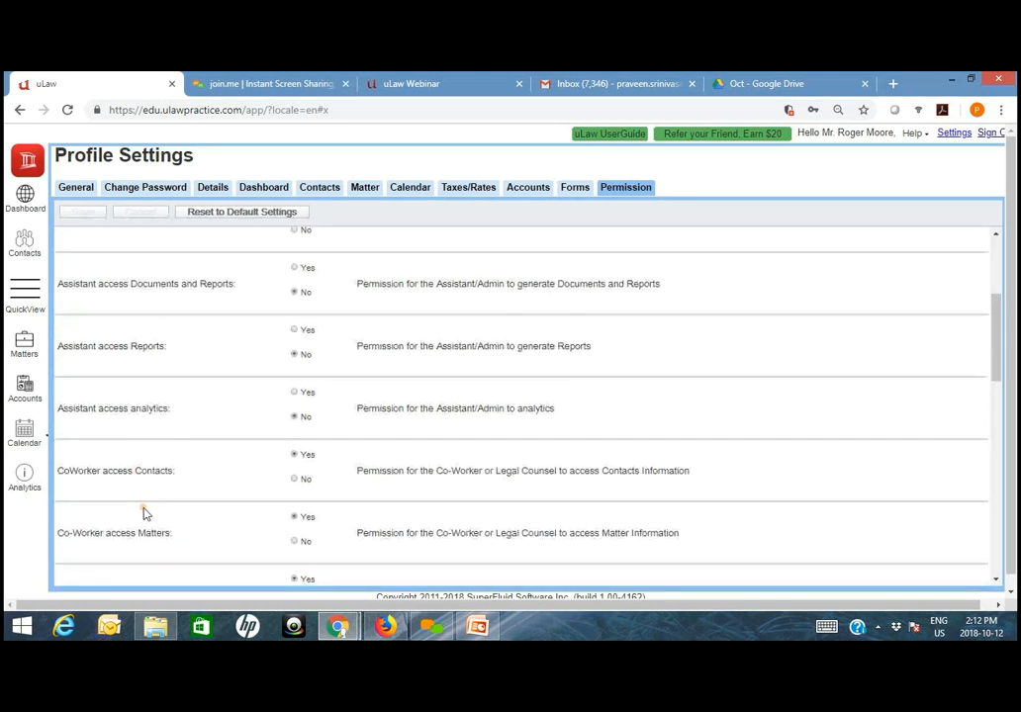
pyautogui.scroll(-5, 138, 514)
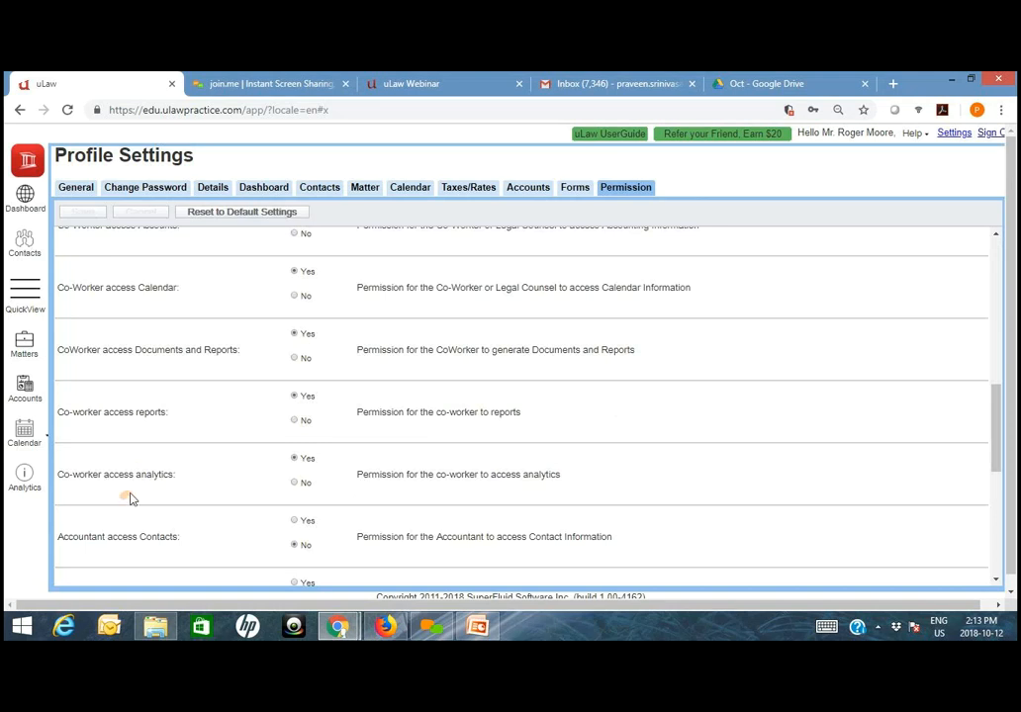
pyautogui.scroll(8, 225, 503)
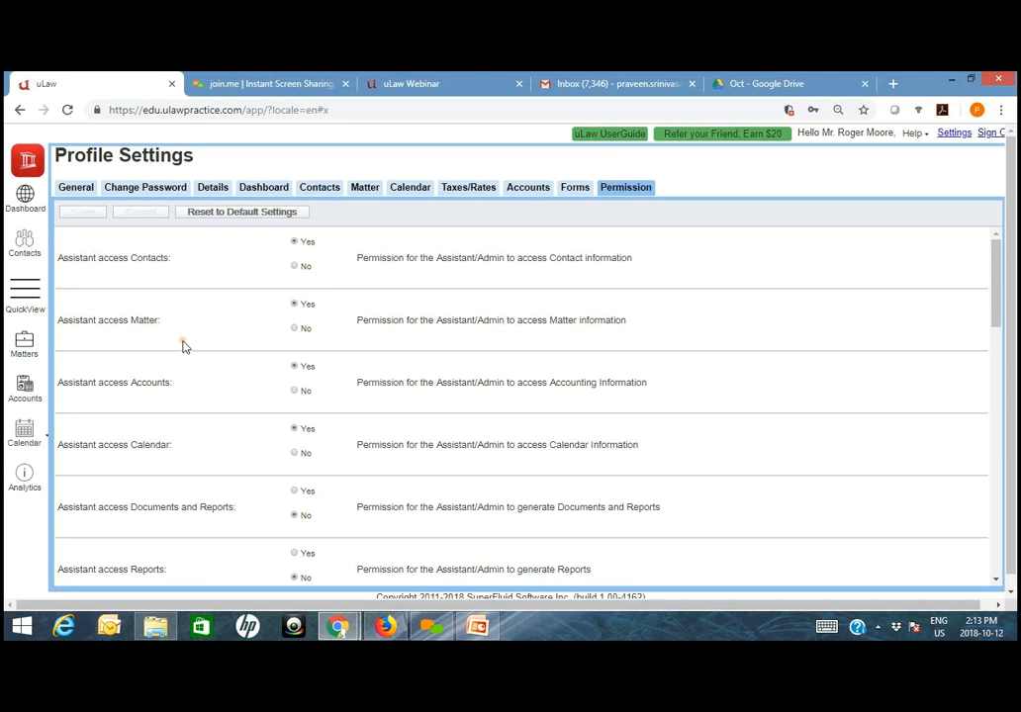
pyautogui.scroll(-1, 294, 514)
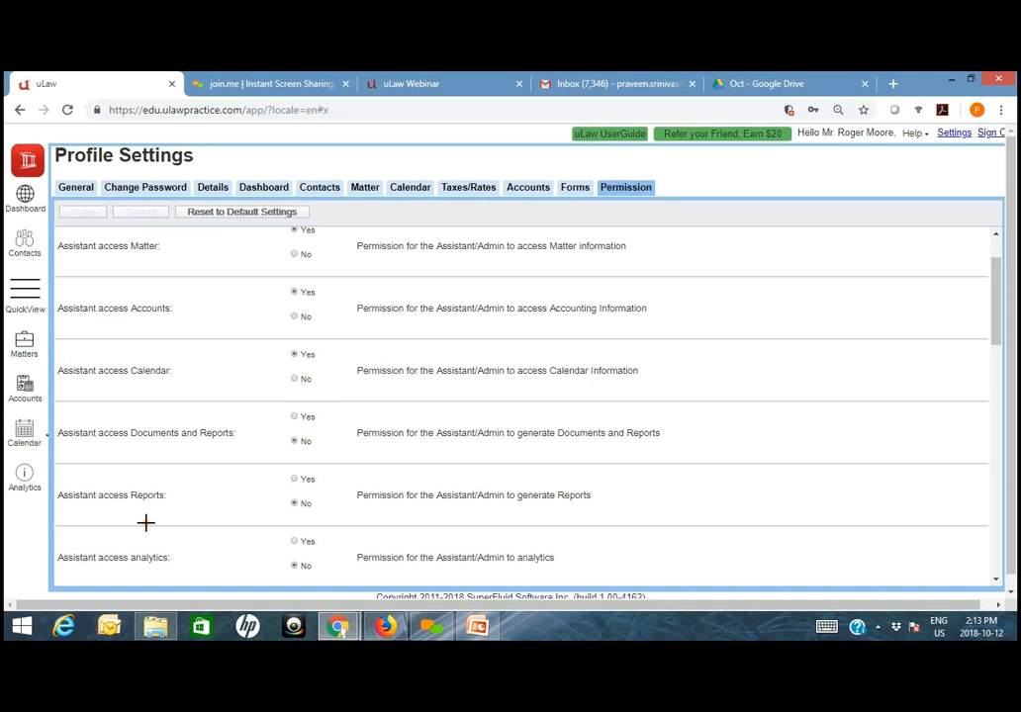
pyautogui.scroll(-2, 146, 522)
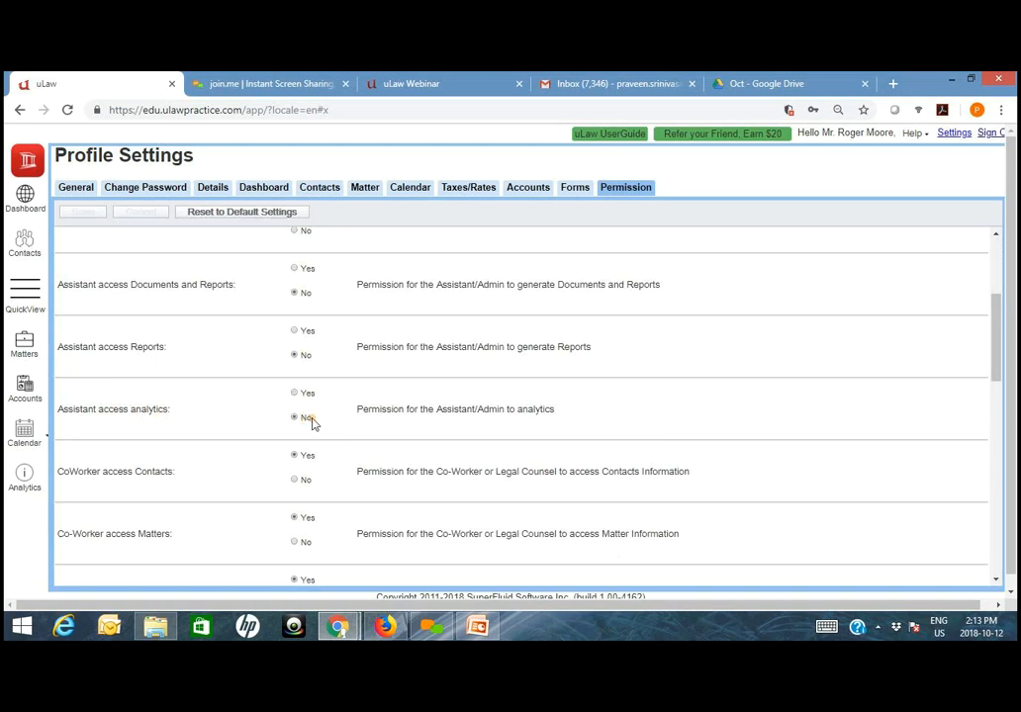
# - Switch to Firefox and sign out of the assistant's current uLaw session
pyautogui.click(384, 626)
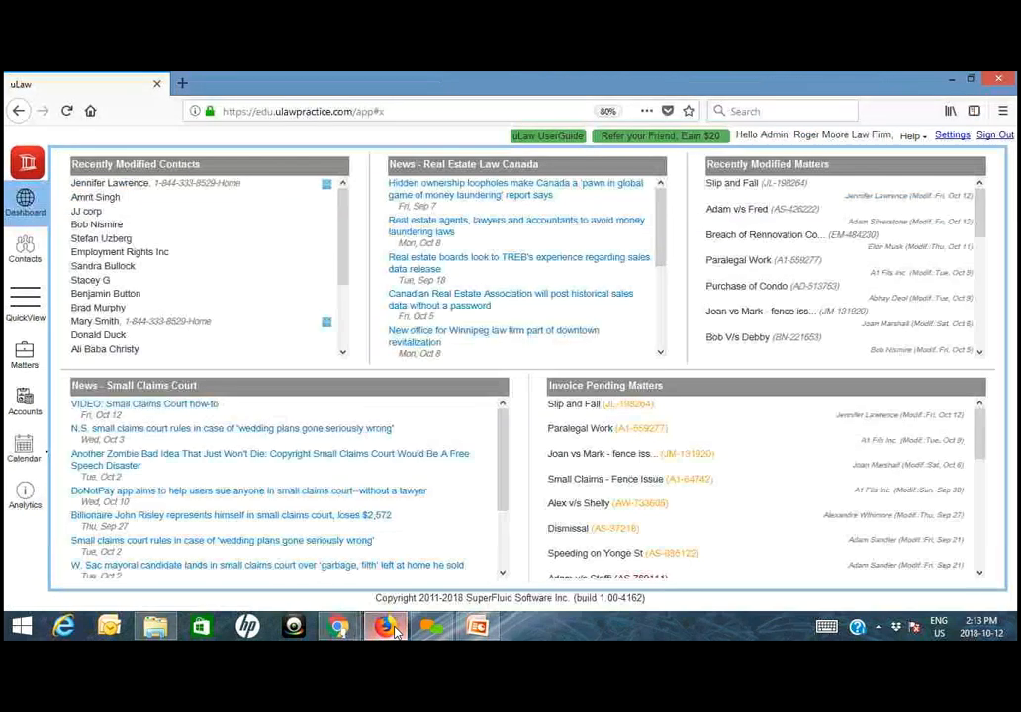
pyautogui.click(992, 140)
pyautogui.click(376, 242)
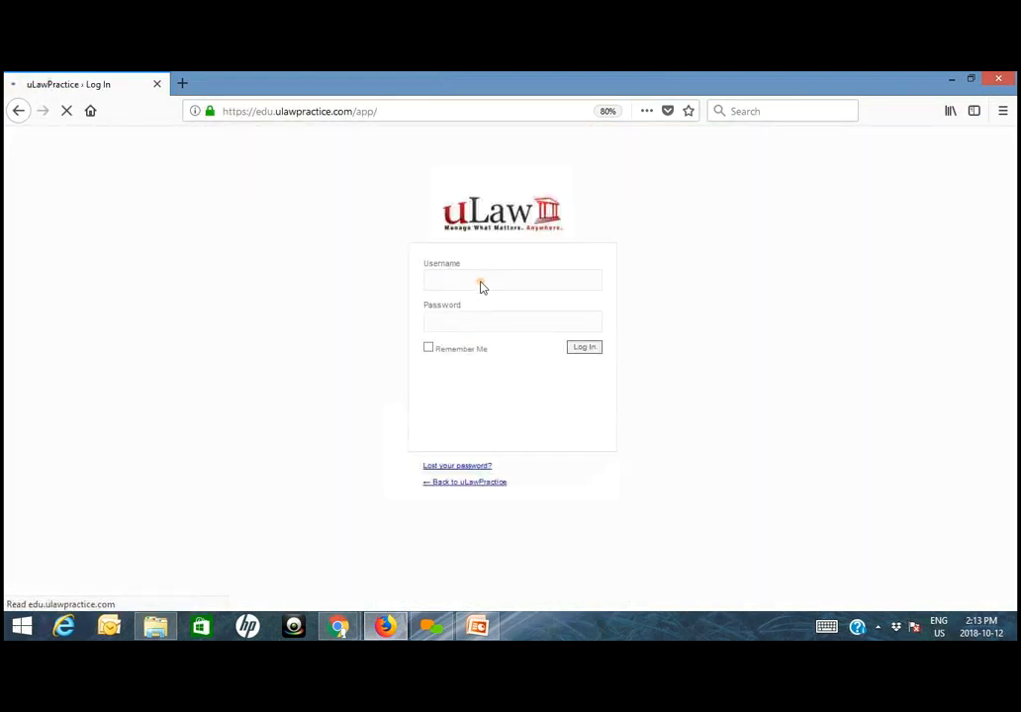
# - Log in to uLaw with the assistant account's username and password, and complete the robot check
pyautogui.click(482, 285)
pyautogui.write('rogerpractice.a')
pyautogui.write('stant')
pyautogui.press('Tab')
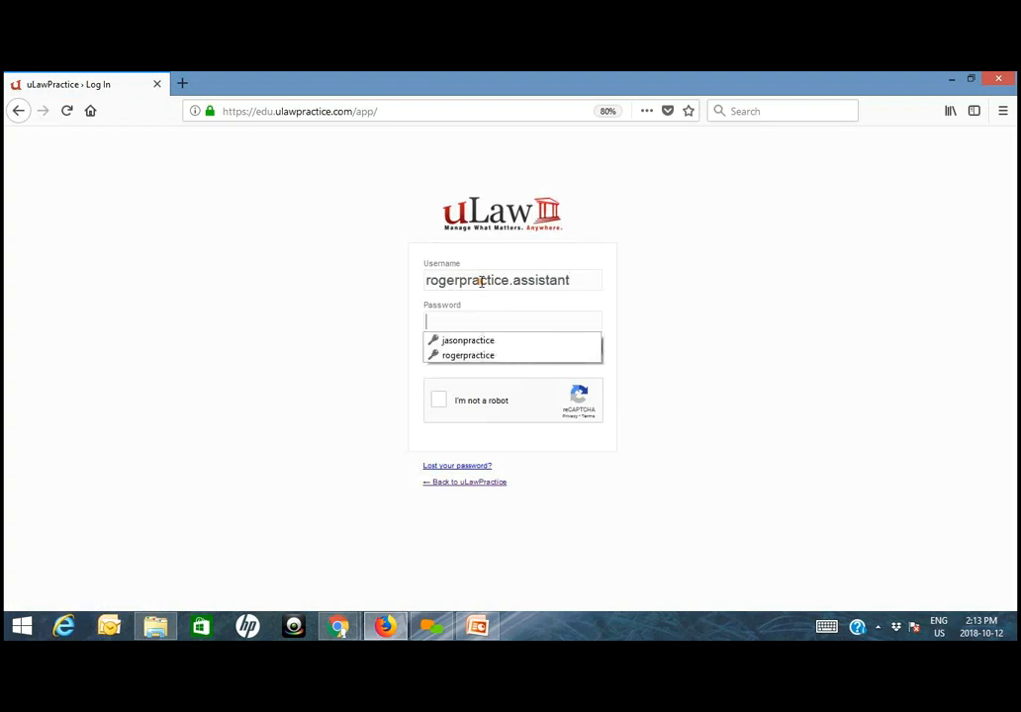
pyautogui.write('•••••••••')
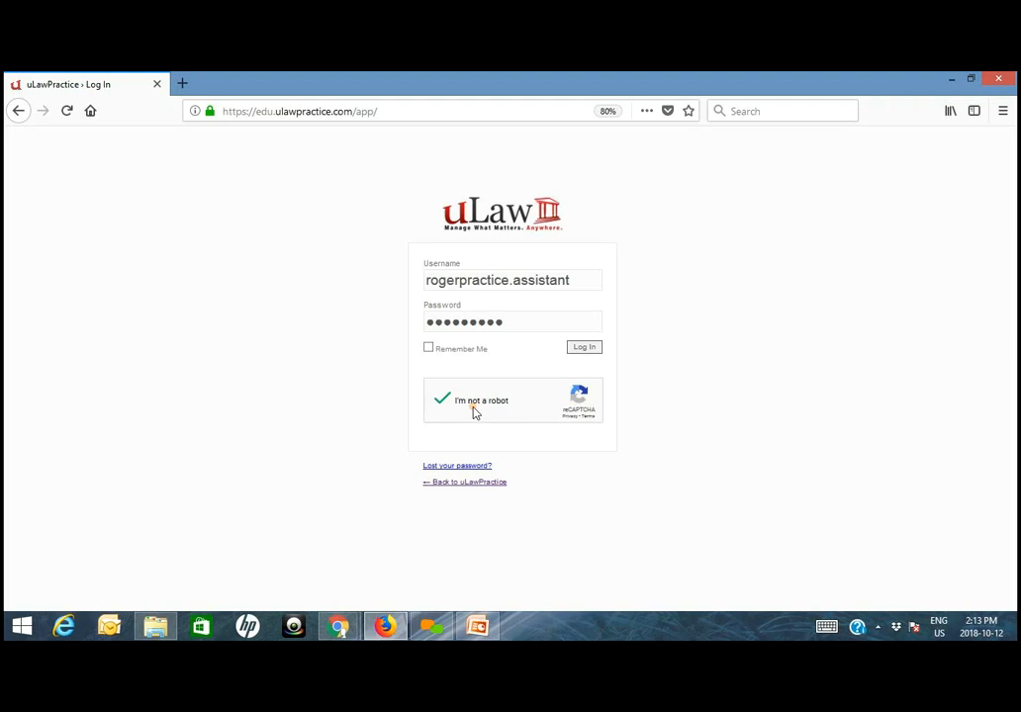
pyautogui.click(585, 349)
pyautogui.click(389, 240)
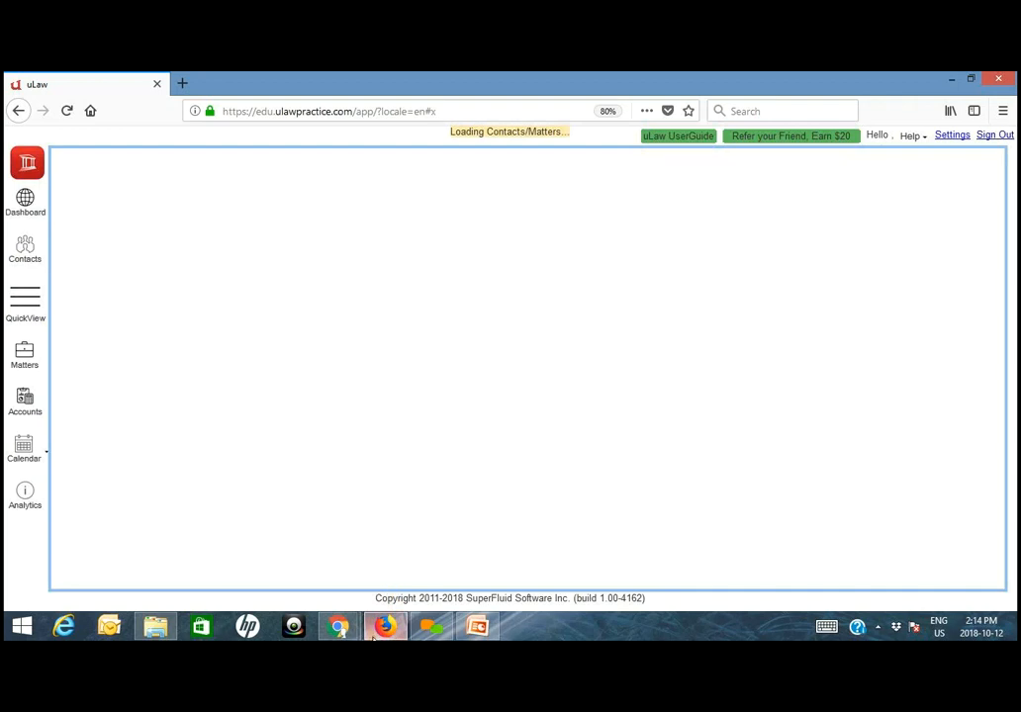
# - Check the assistant permission settings in the Chrome session and return to the assistant's session in Firefox
pyautogui.moveTo(340, 633)
pyautogui.click(285, 583)
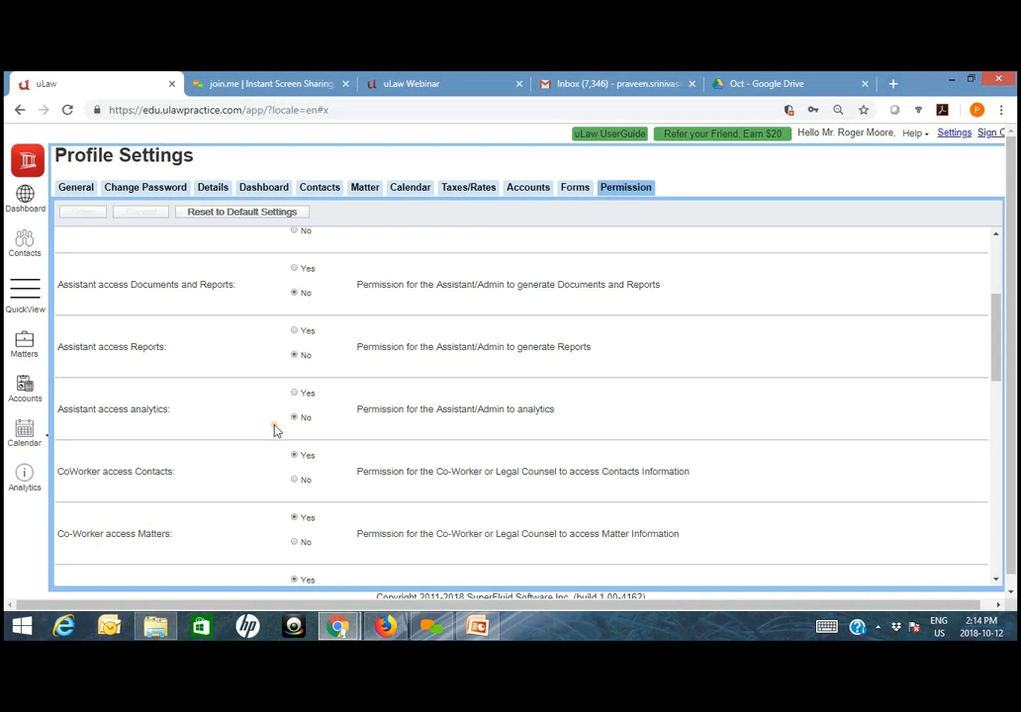
pyautogui.click(401, 633)
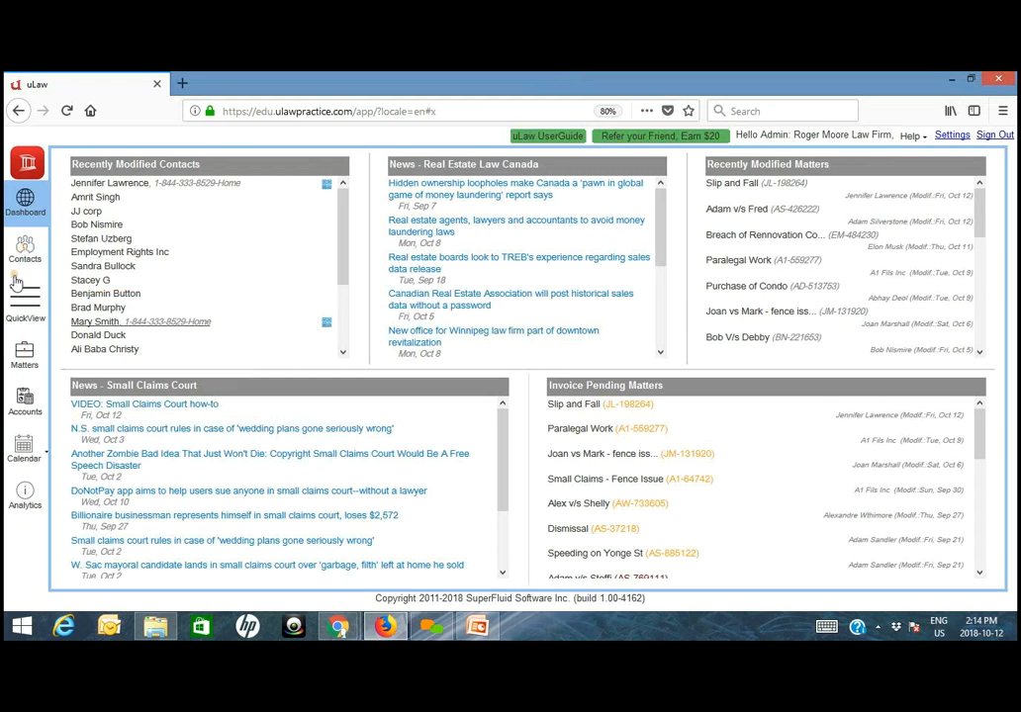
# - Open Contacts in the assistant's session, and dismiss the email notification and the permission message
pyautogui.click(25, 255)
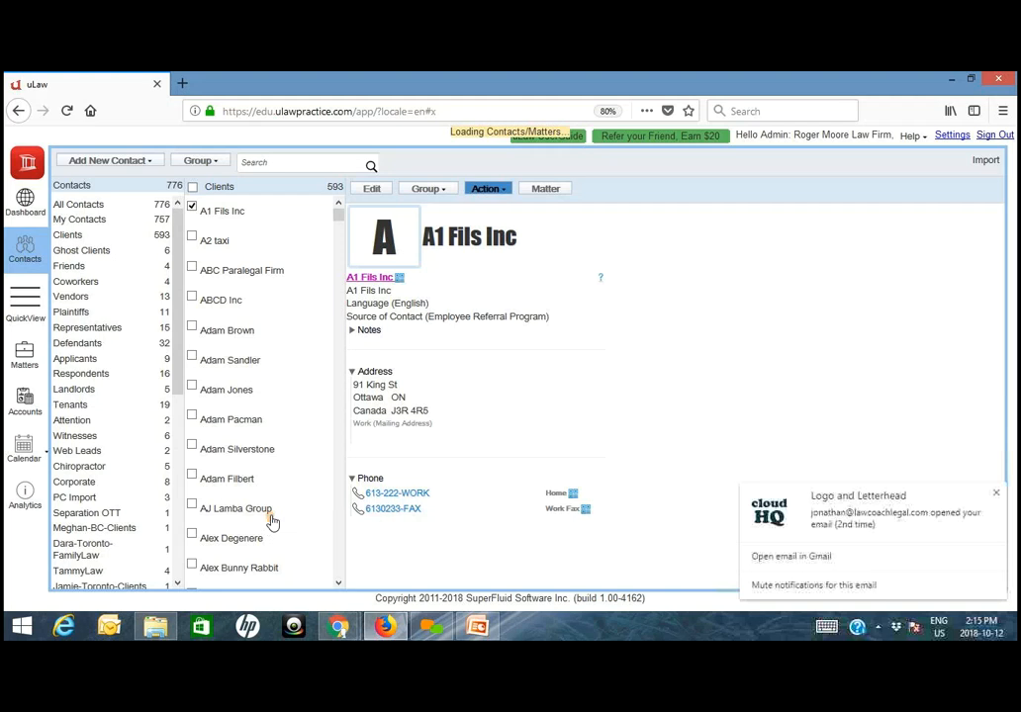
pyautogui.click(994, 494)
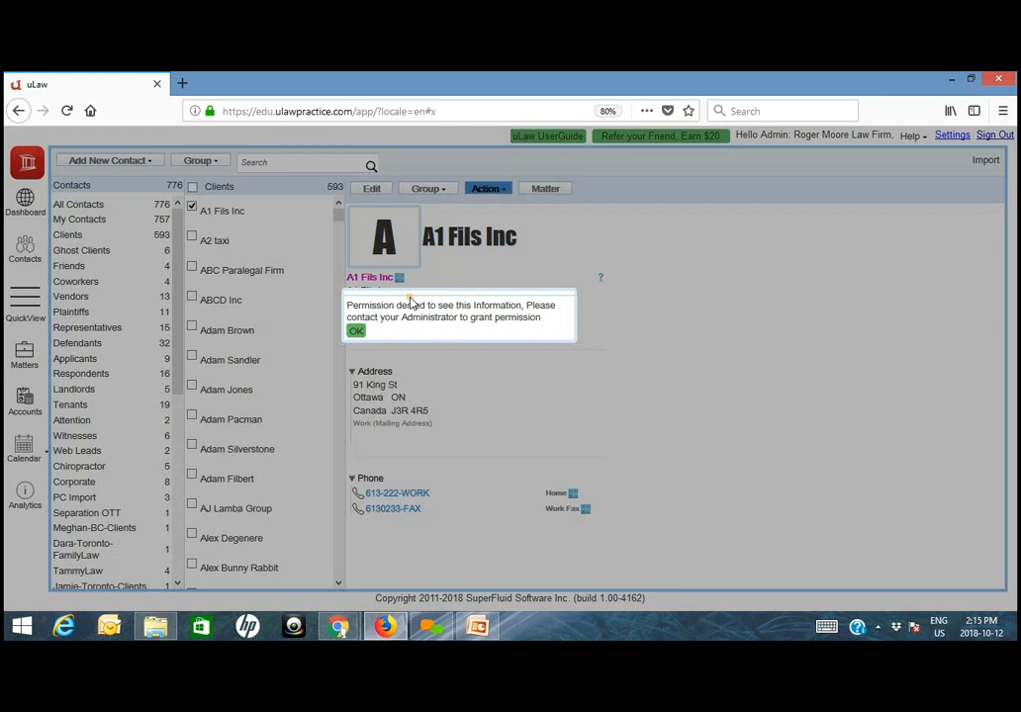
pyautogui.click(354, 331)
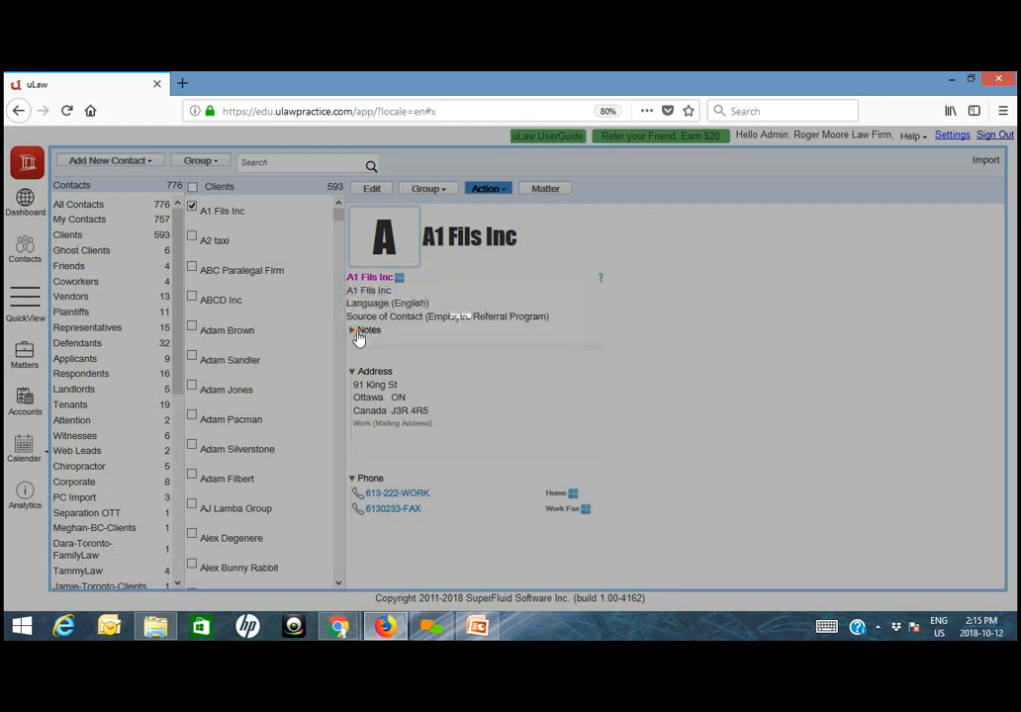
# - Switch to the Chrome permission settings, set Assistant access analytics to Yes and save the settings
pyautogui.moveTo(338, 628)
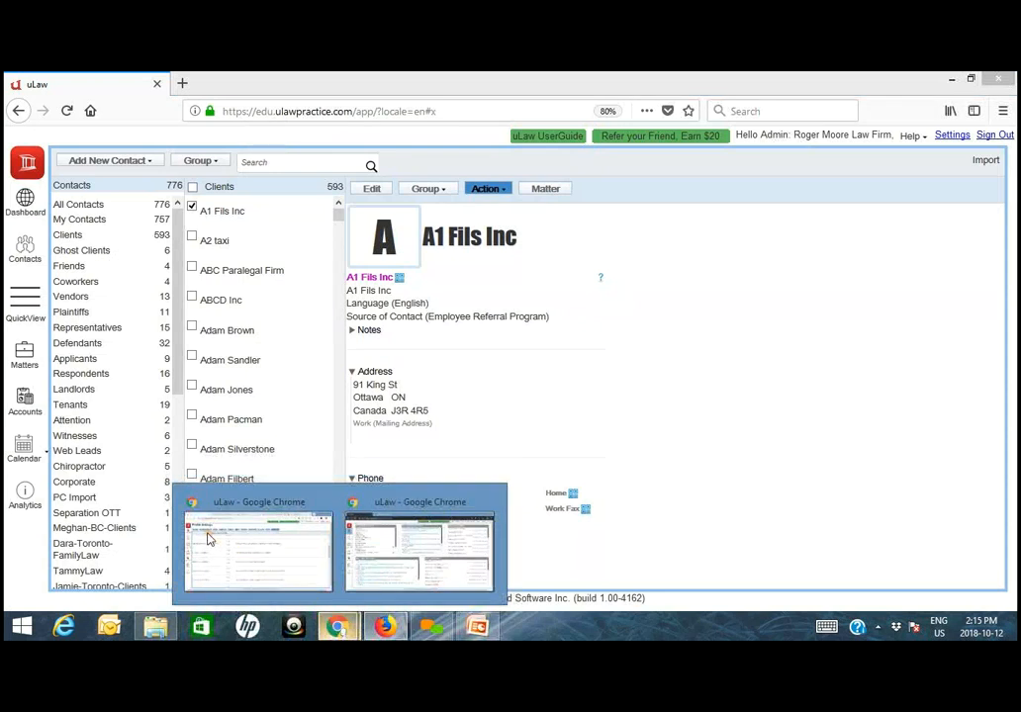
pyautogui.click(265, 523)
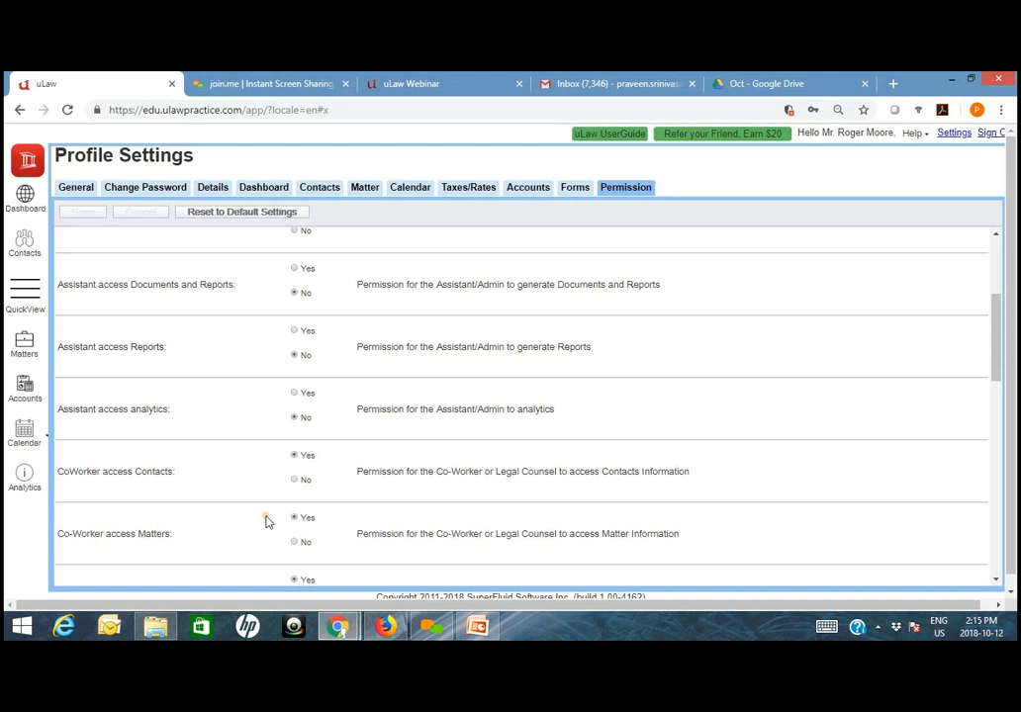
pyautogui.click(303, 398)
pyautogui.click(84, 214)
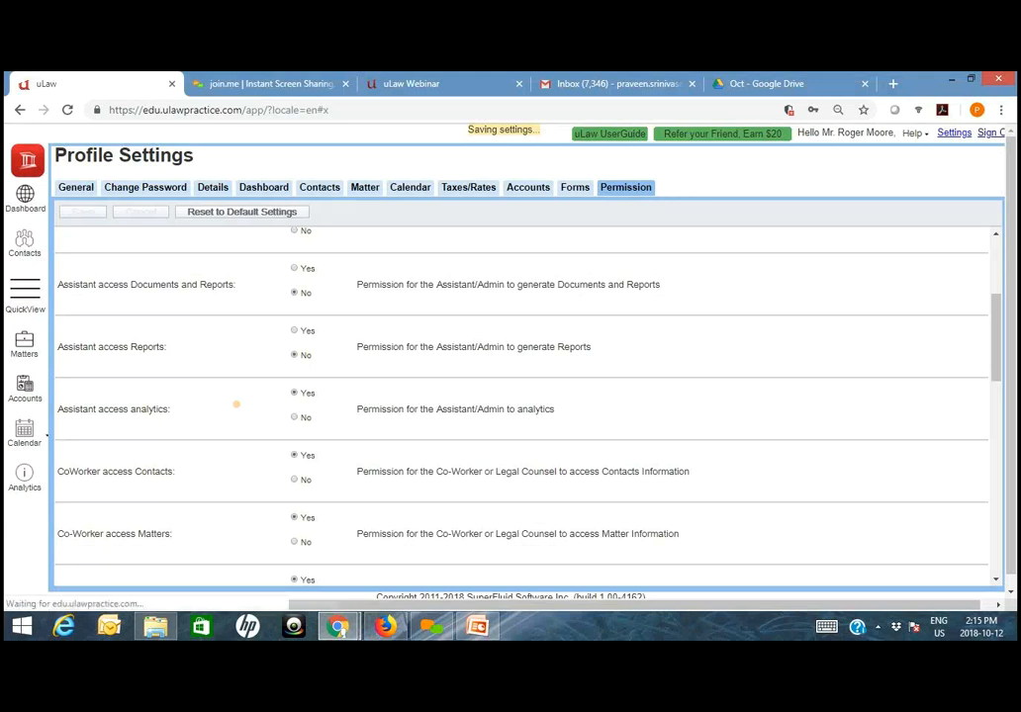
# - Switch to Firefox and sign out of the assistant's uLaw session, declining to save the login
pyautogui.click(384, 626)
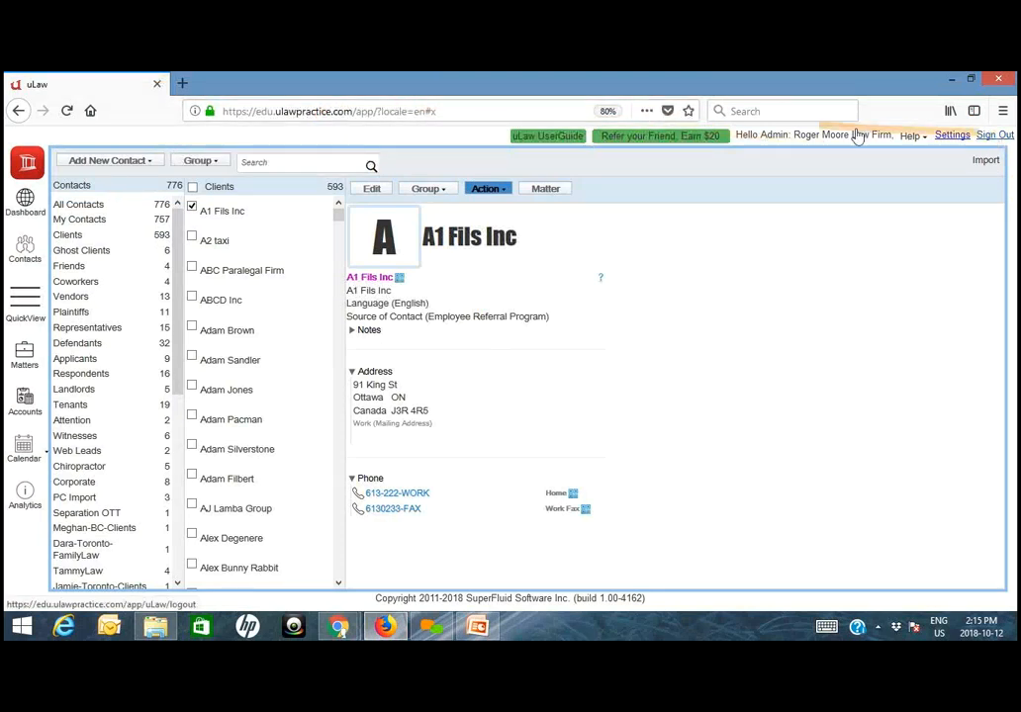
pyautogui.click(992, 136)
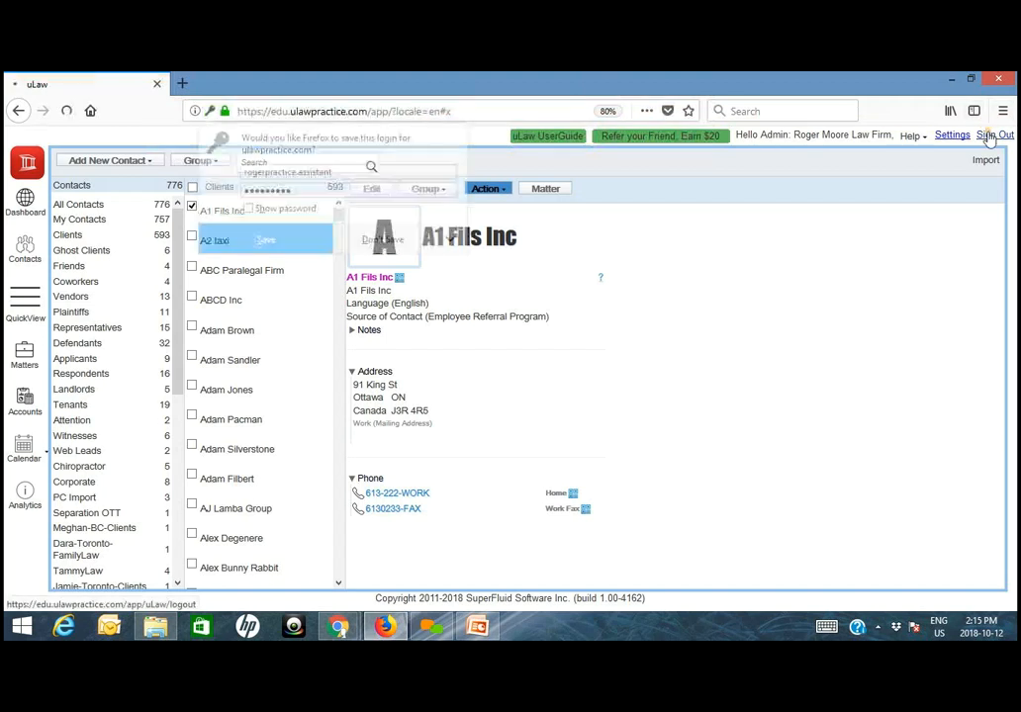
pyautogui.click(384, 238)
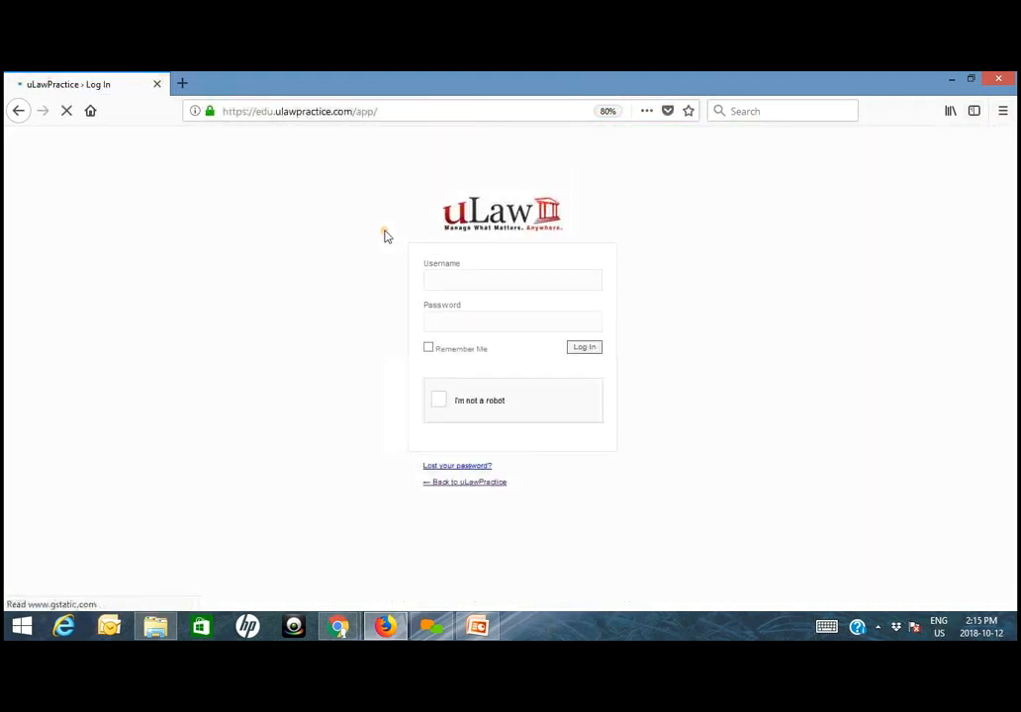
# - Enter the assistant account's username and password on the uLaw login page
pyautogui.click(494, 286)
pyautogui.write('ro')
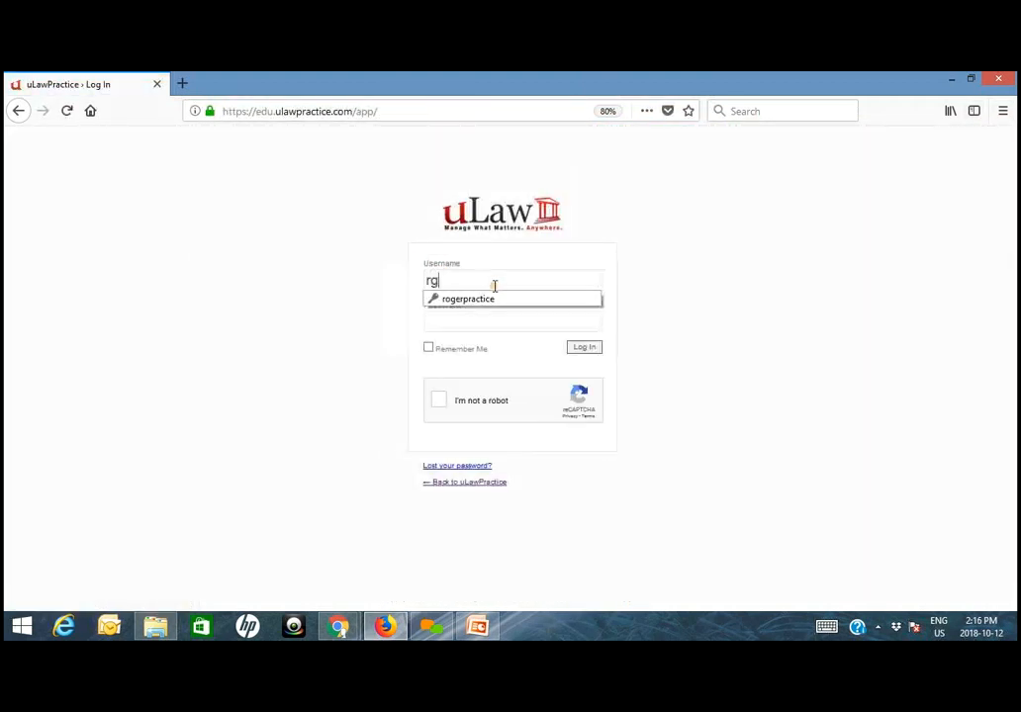
pyautogui.write('gerpractice.assistant')
pyautogui.press('Tab')
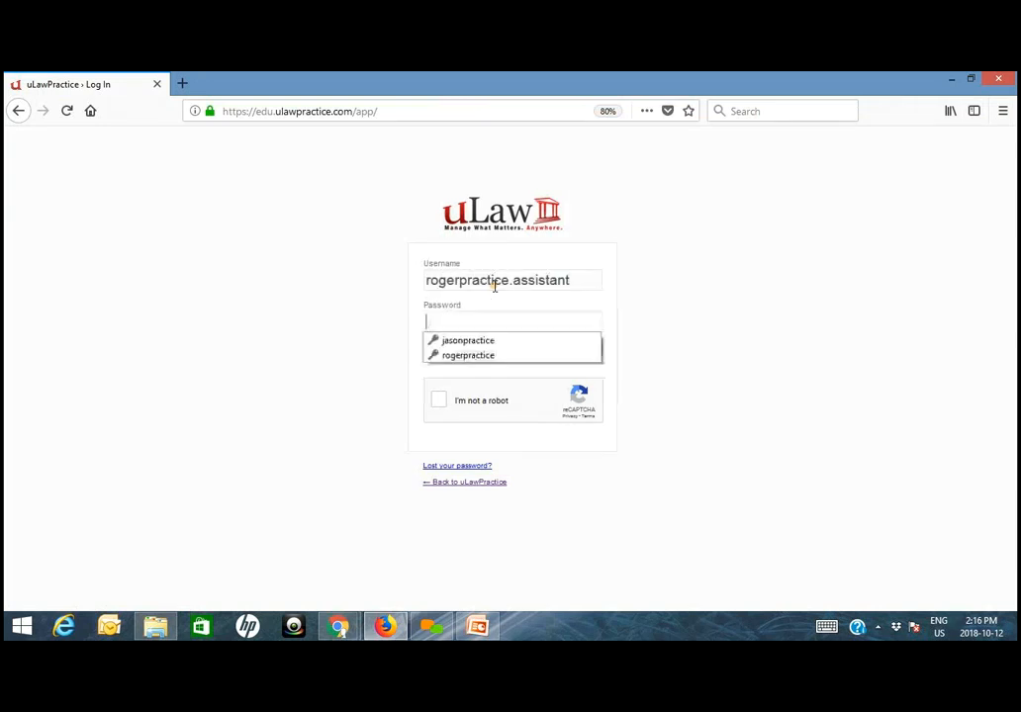
pyautogui.write('******')
pyautogui.press('BackSpace')
pyautogui.press('BackSpace')
pyautogui.press('BackSpace')
pyautogui.press('BackSpace')
pyautogui.press('BackSpace')
pyautogui.press('BackSpace')
pyautogui.write('*********')
# - Complete the robot check, log in as the assistant and decline to save the login in Firefox
pyautogui.click(495, 401)
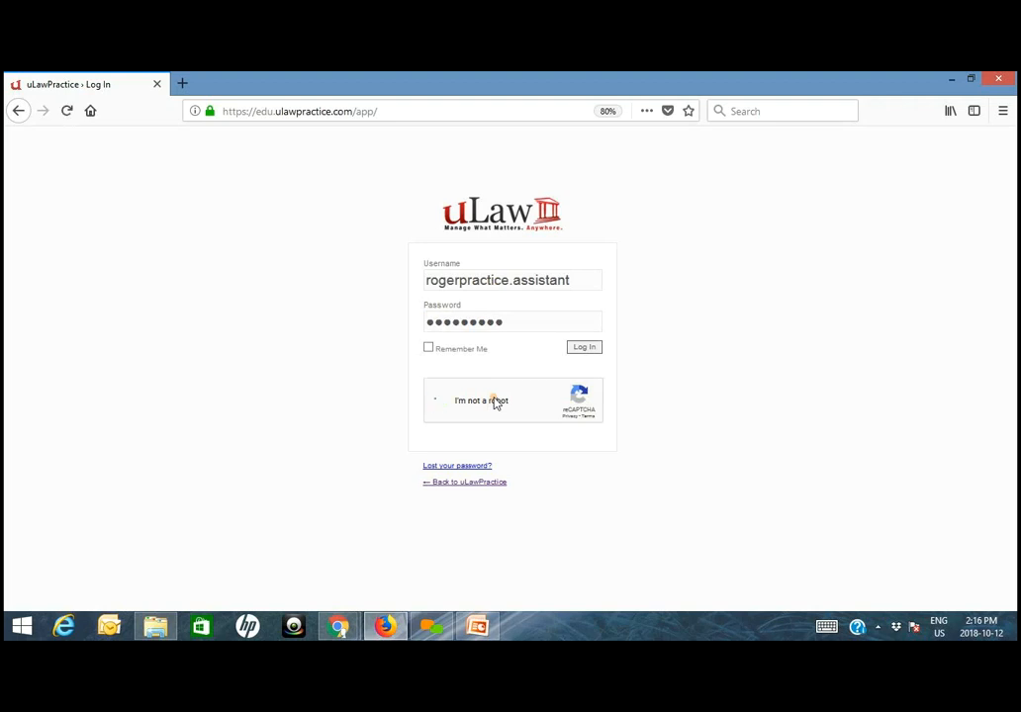
pyautogui.click(596, 350)
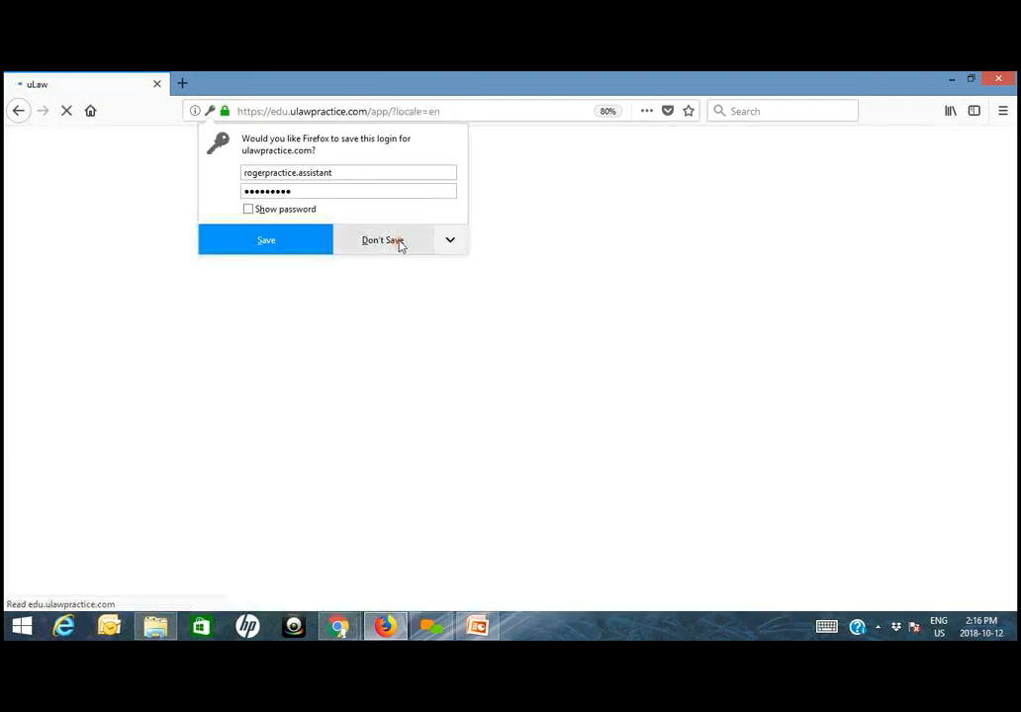
pyautogui.click(400, 244)
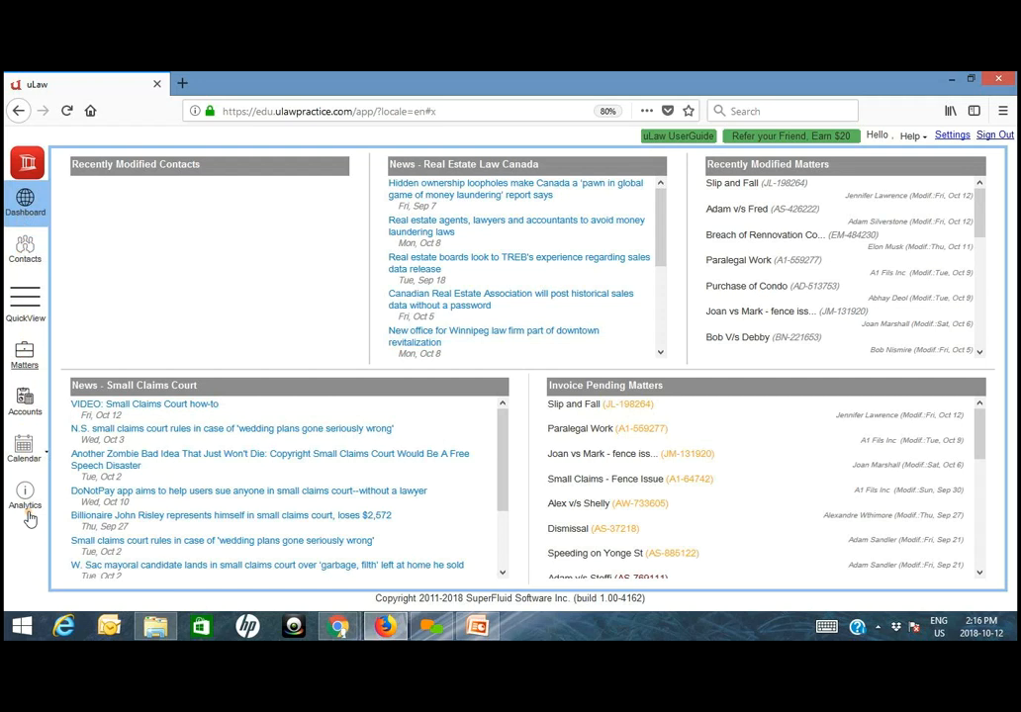
# - Check the assistant's access by opening Analytics, Accounts and Matters
pyautogui.click(45, 478)
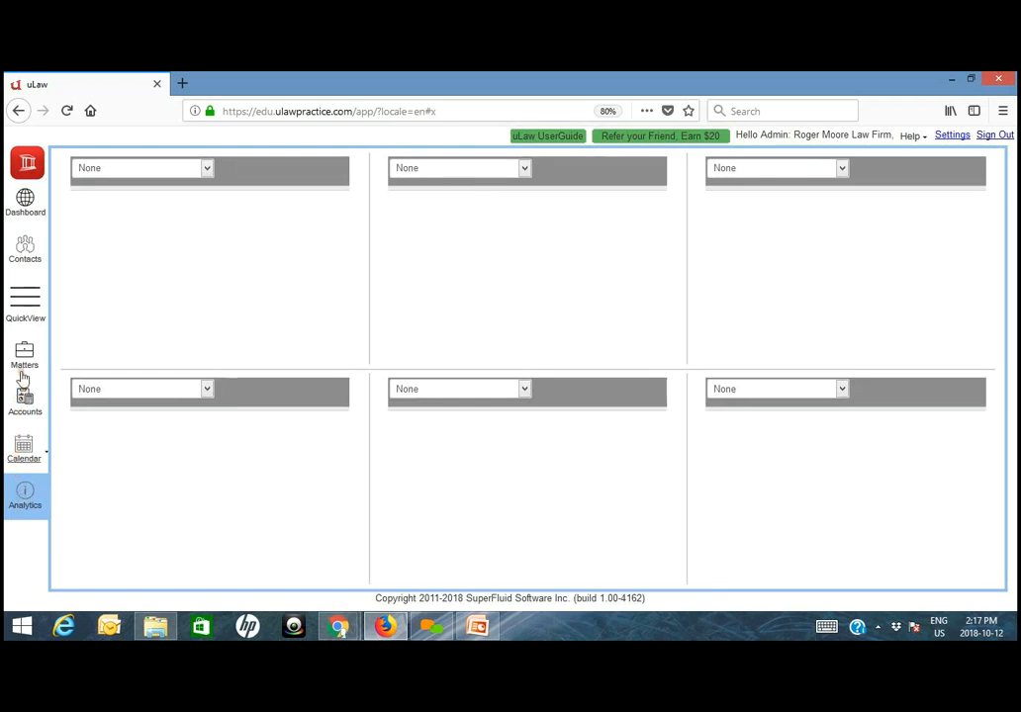
pyautogui.click(23, 400)
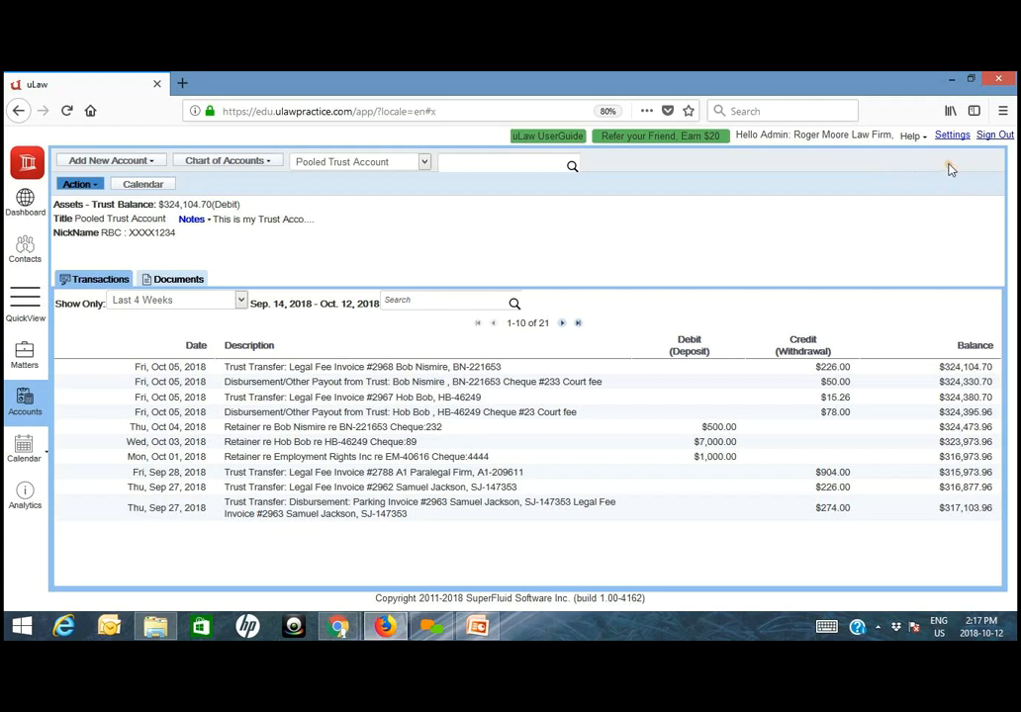
pyautogui.click(33, 365)
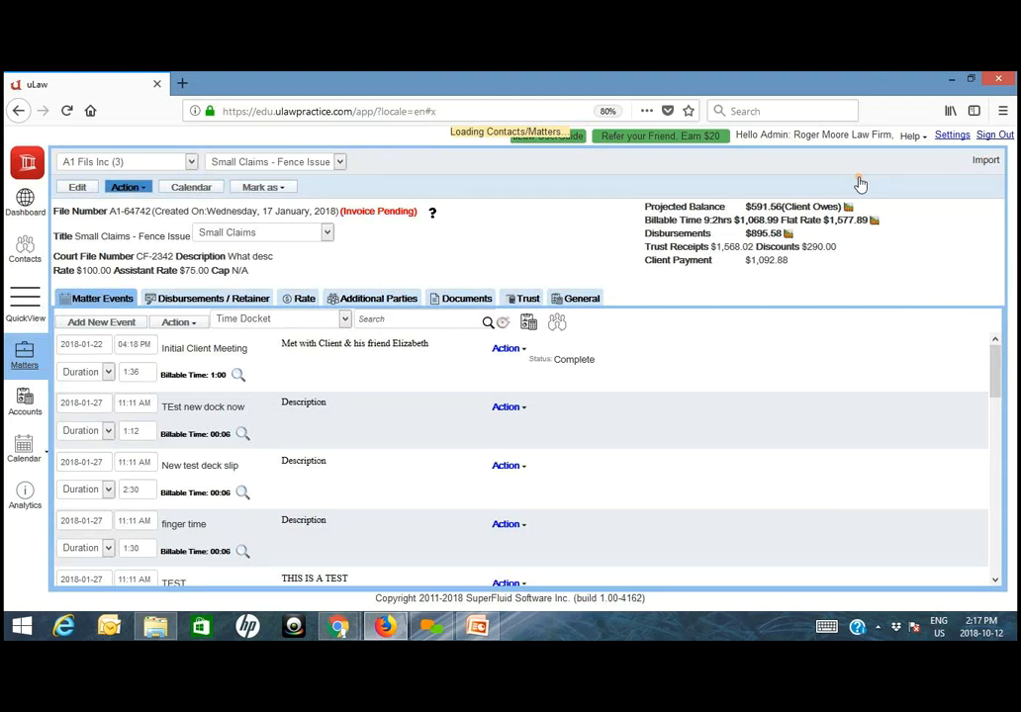
# - Switch to the Chrome permission settings, set Assistant access Documents and Reports and Assistant access Reports to Yes, and save
pyautogui.moveTo(337, 625)
pyautogui.click(283, 539)
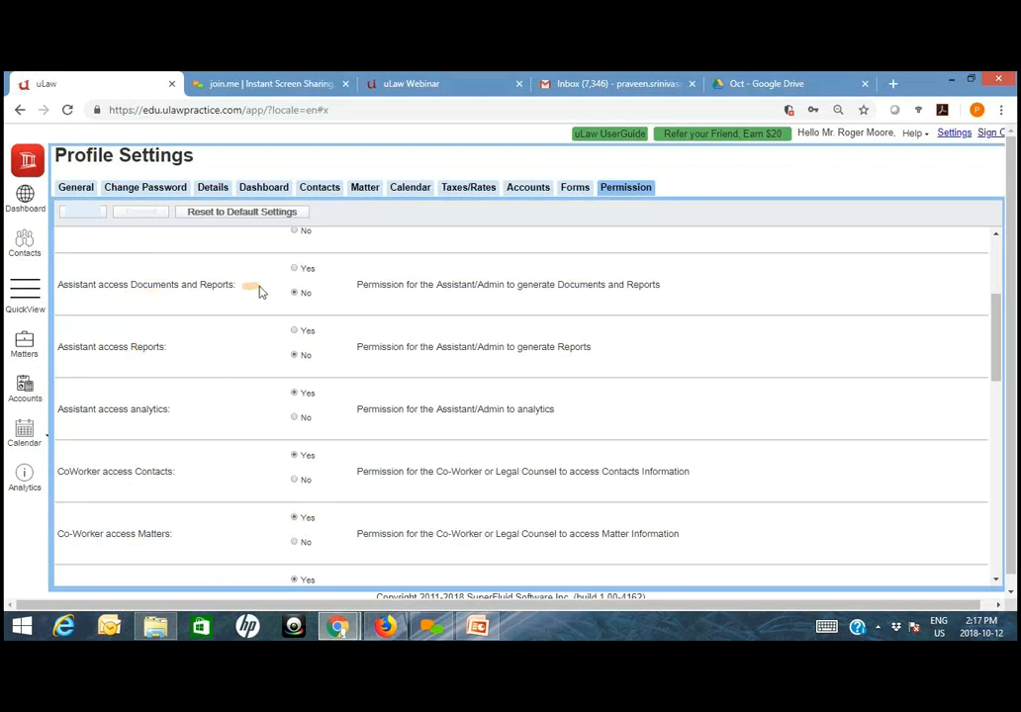
pyautogui.scroll(1, 290, 292)
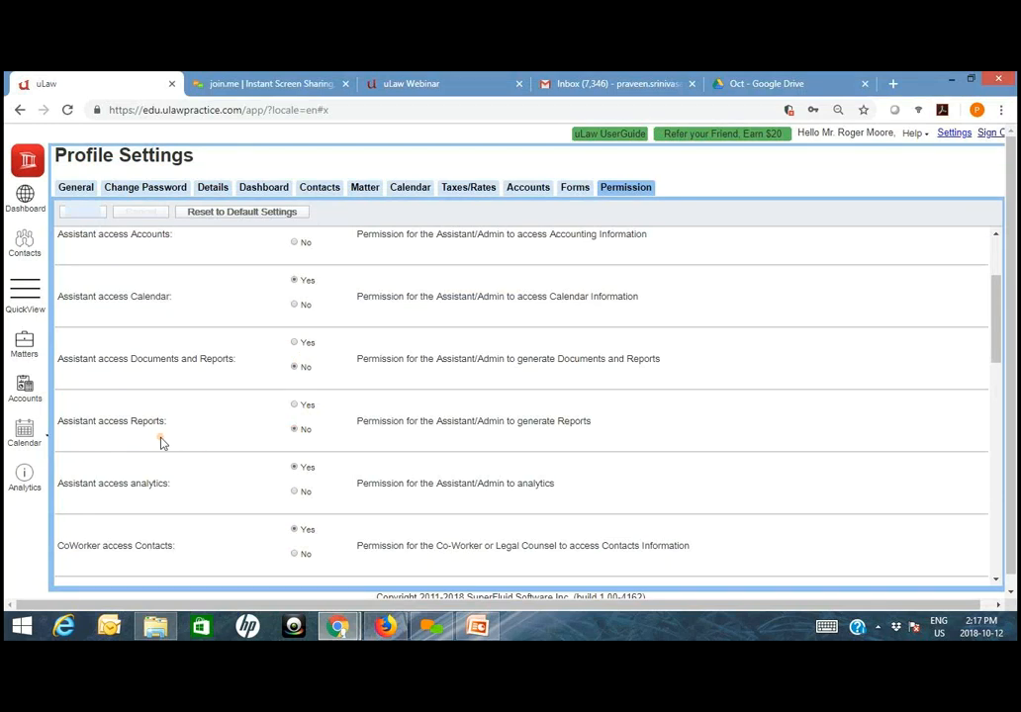
pyautogui.click(302, 409)
pyautogui.click(291, 344)
pyautogui.click(298, 492)
pyautogui.click(299, 469)
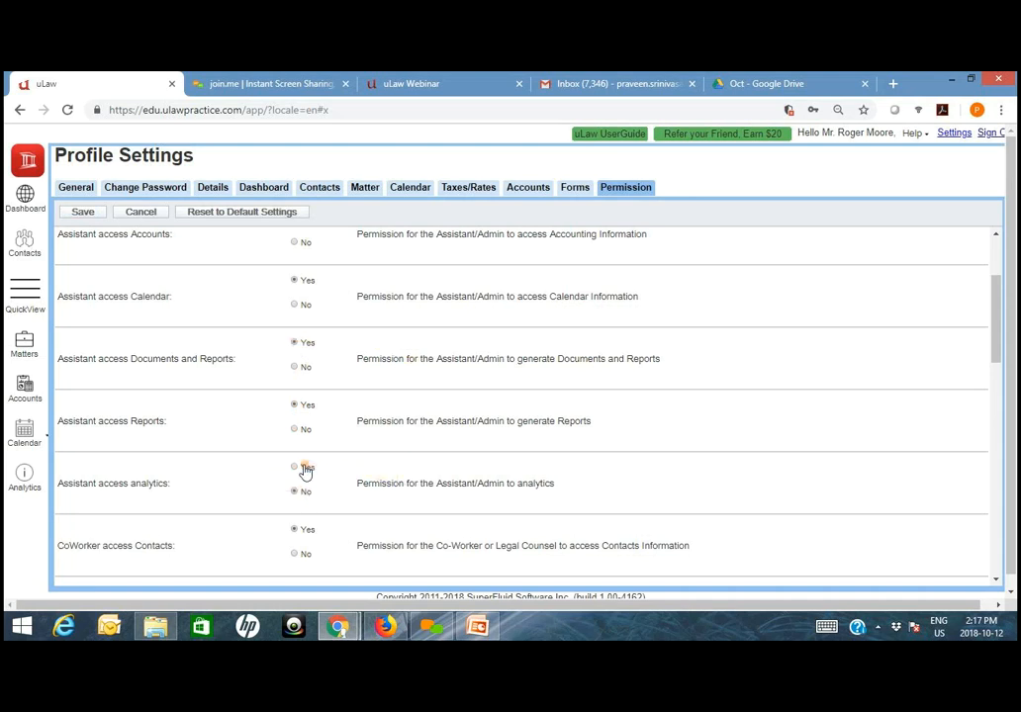
pyautogui.click(83, 213)
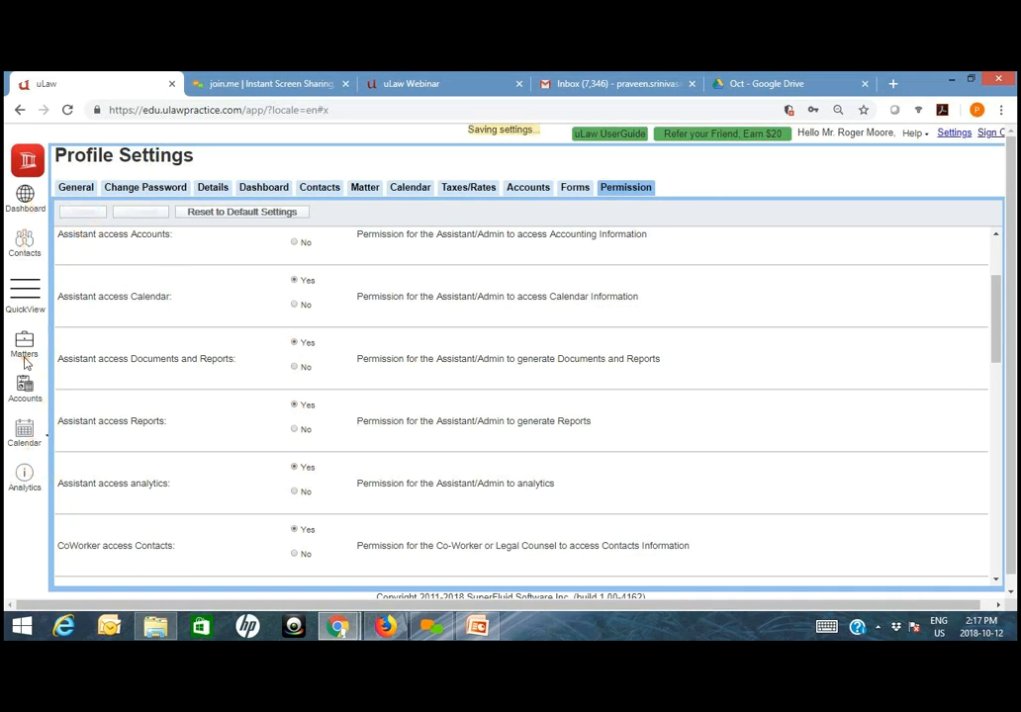
# - Switch to Firefox and sign out of the assistant's session, declining to save the login
pyautogui.click(387, 627)
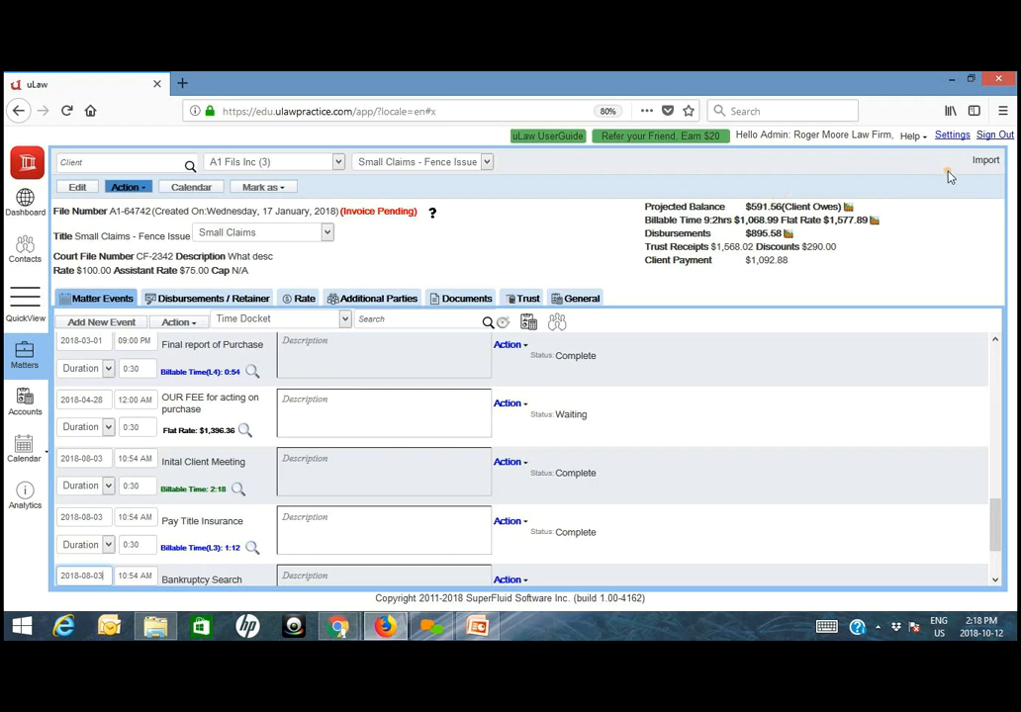
pyautogui.click(999, 135)
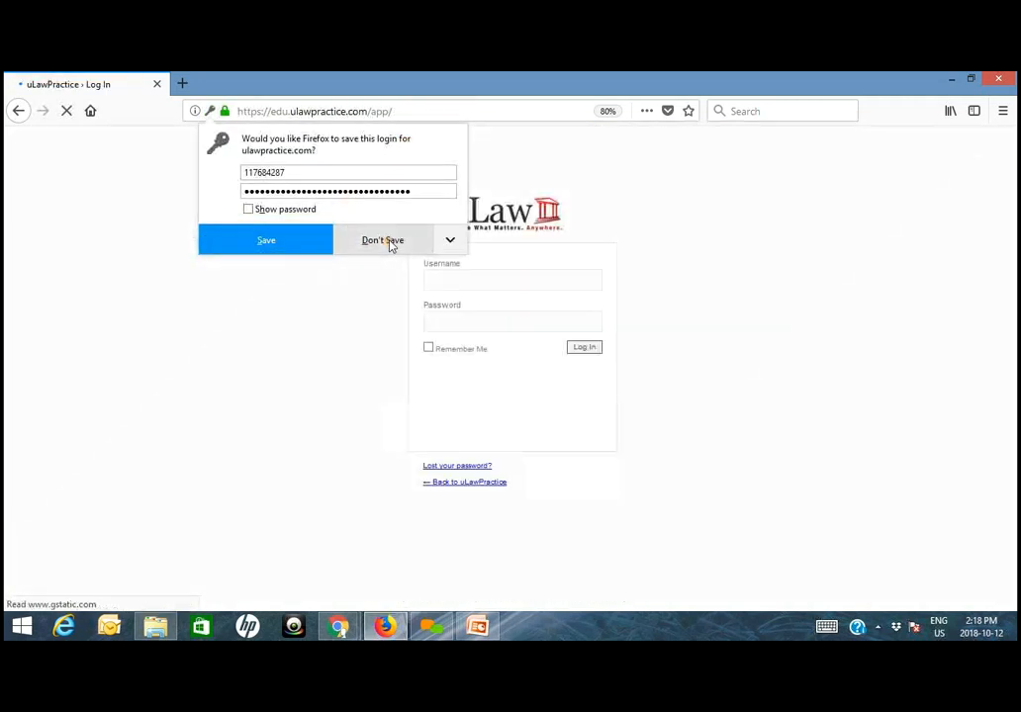
pyautogui.click(391, 241)
# - Fill in the saved username and password on the login page and extend the username to the assistant account's
pyautogui.click(458, 281)
pyautogui.write('rogrepra')
pyautogui.press('BackSpace')
pyautogui.press('BackSpace')
pyautogui.press('BackSpace')
pyautogui.press('BackSpace')
pyautogui.press('BackSpace')
pyautogui.write('erpr')
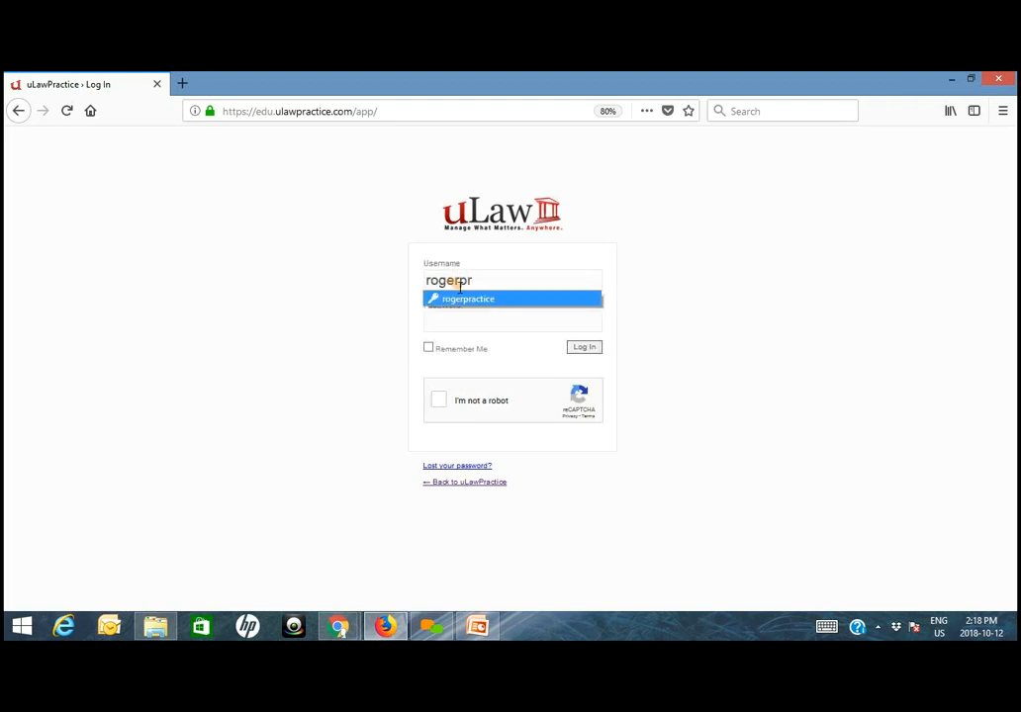
pyautogui.click(467, 299)
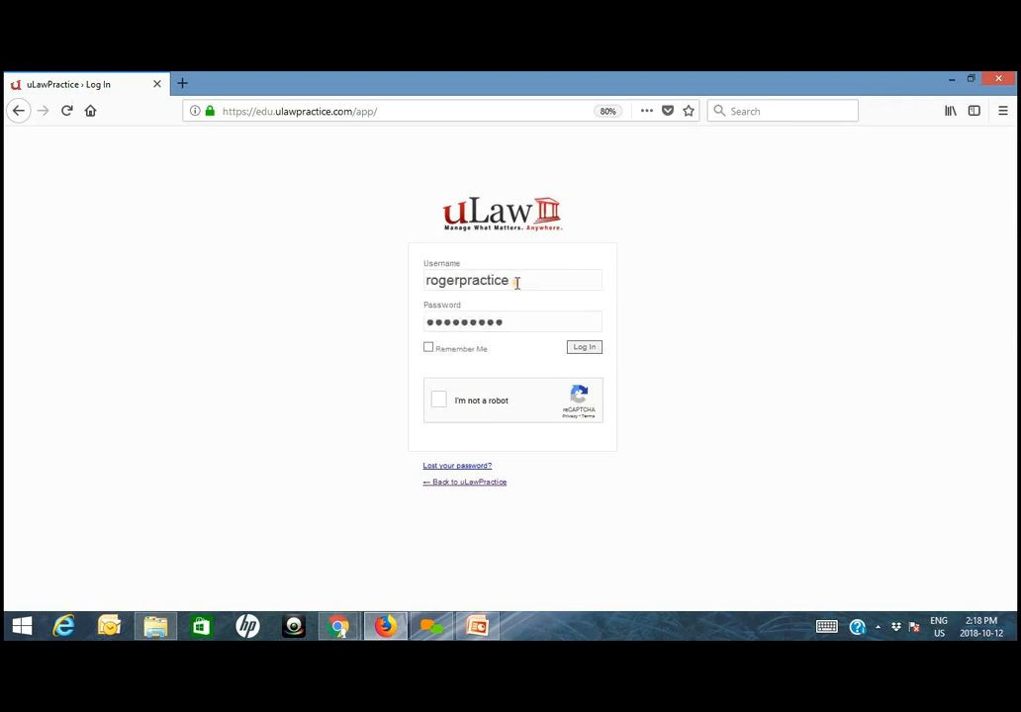
pyautogui.write('.assistant')
# - Pass the robot check and sign in to the assistant account without saving the login
pyautogui.click(504, 409)
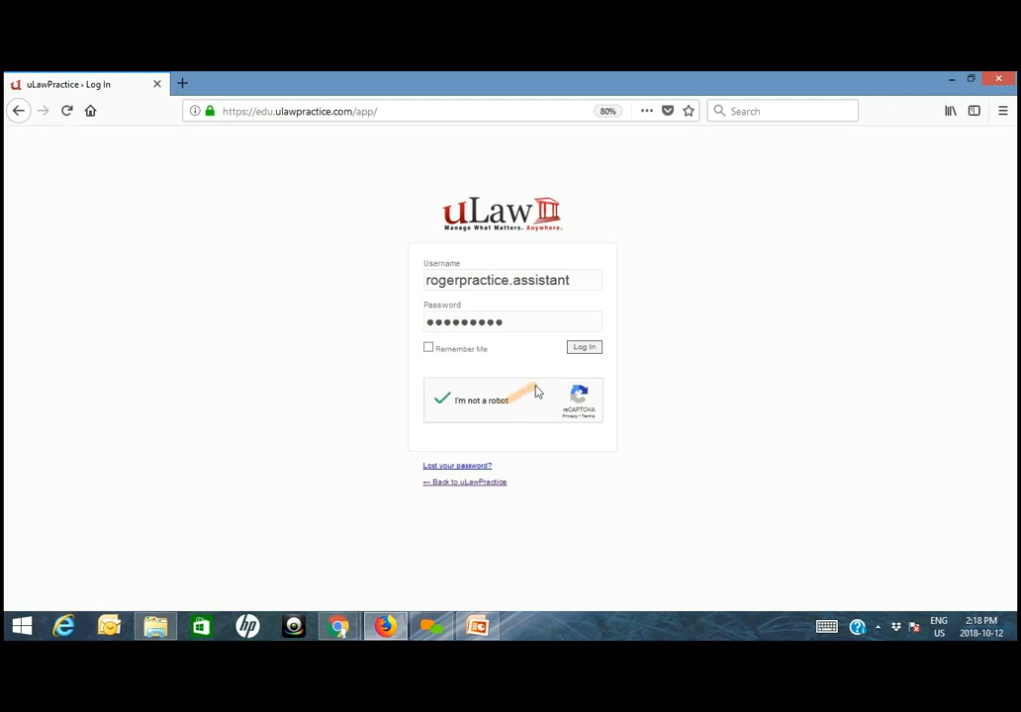
pyautogui.click(584, 350)
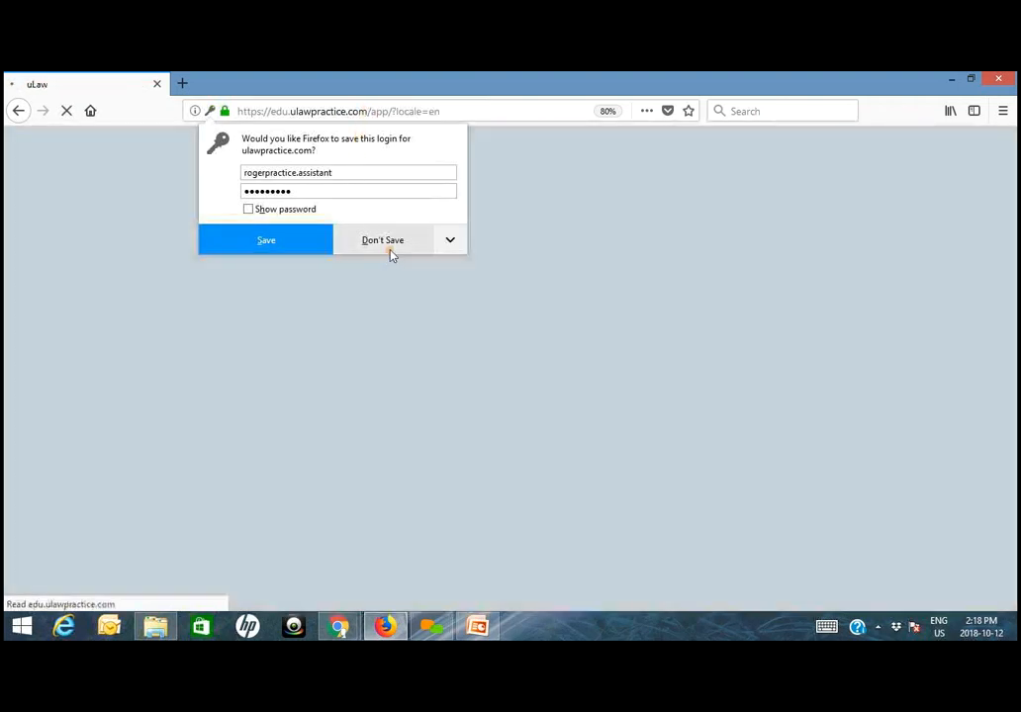
pyautogui.click(391, 249)
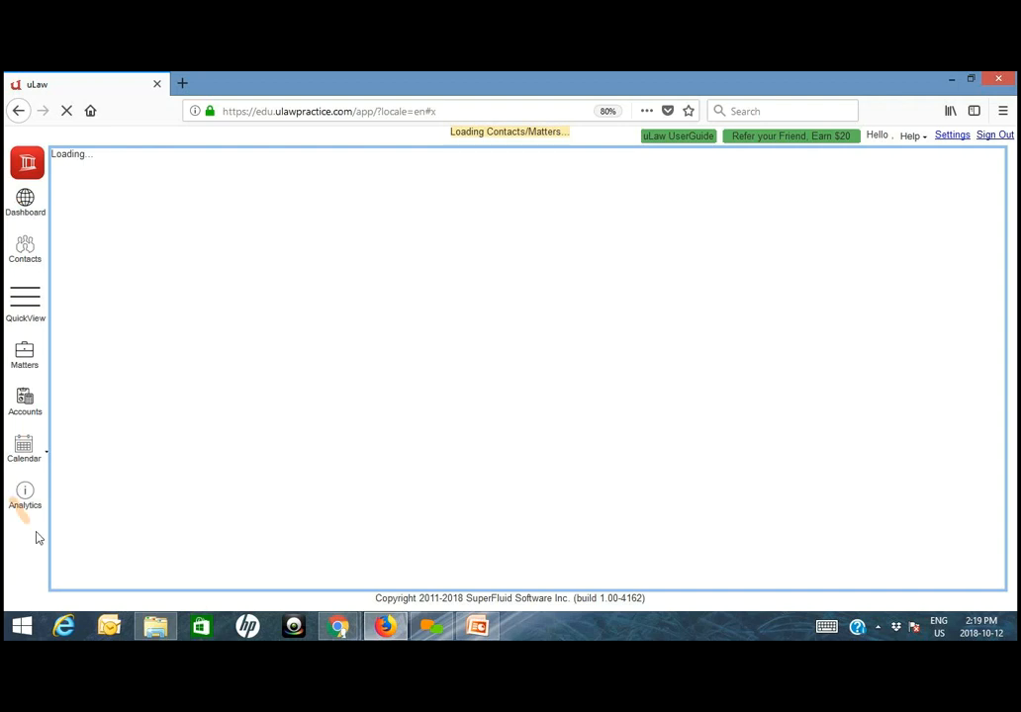
# - Switch to the Chrome permission settings and review the co-worker and accountant access permissions
pyautogui.moveTo(338, 626)
pyautogui.click(282, 564)
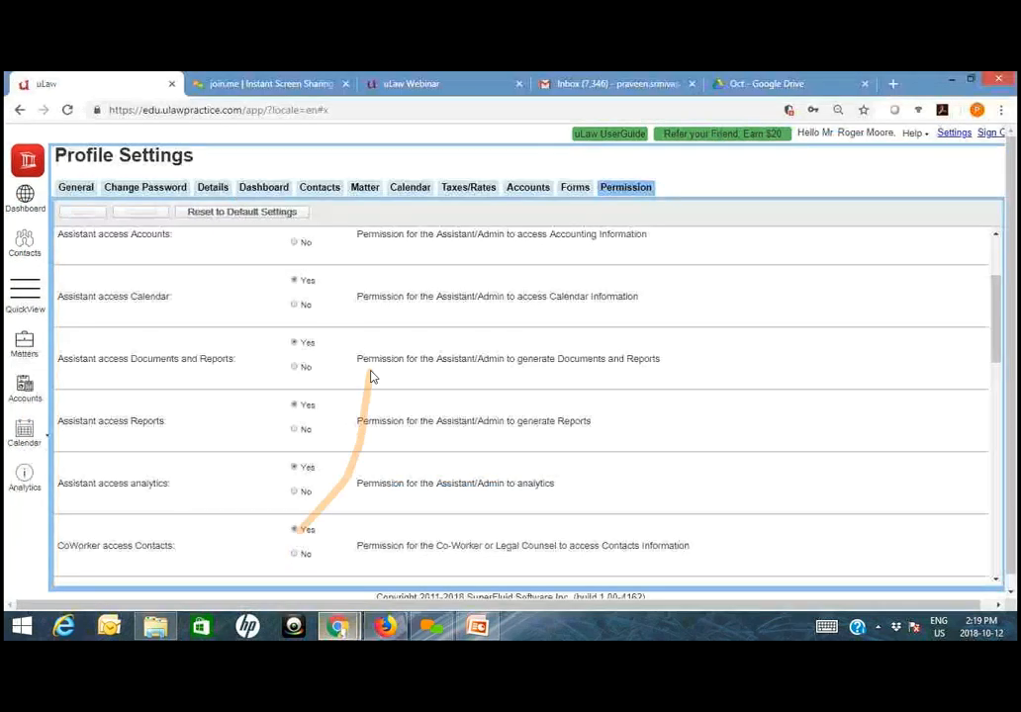
pyautogui.scroll(-5, 283, 421)
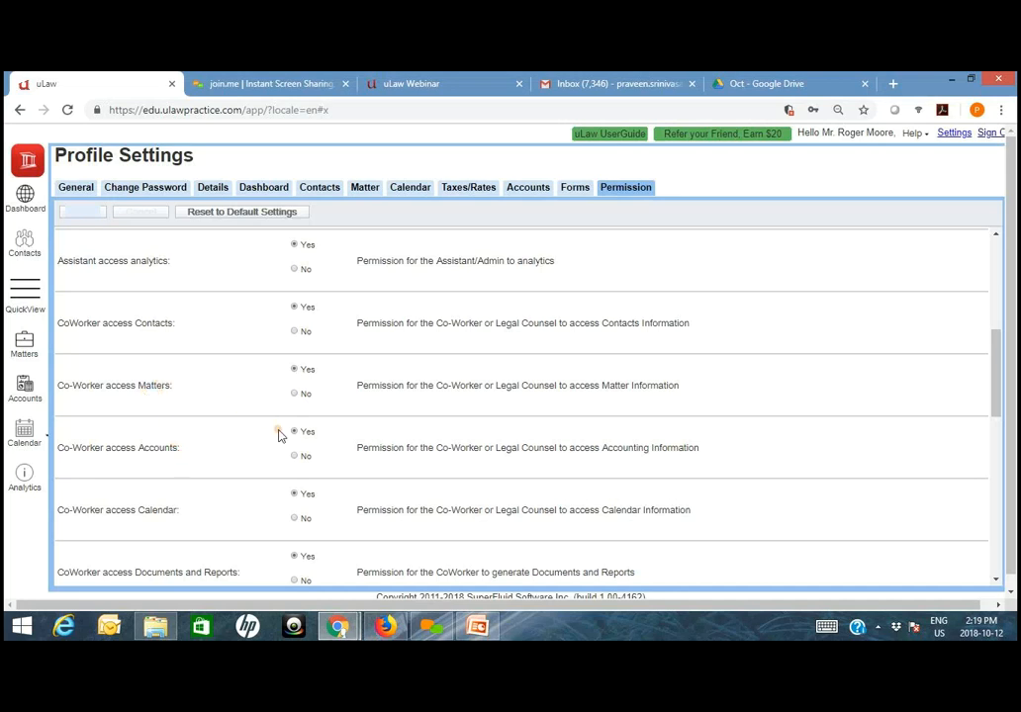
pyautogui.scroll(-3, 283, 440)
pyautogui.scroll(-5, 284, 464)
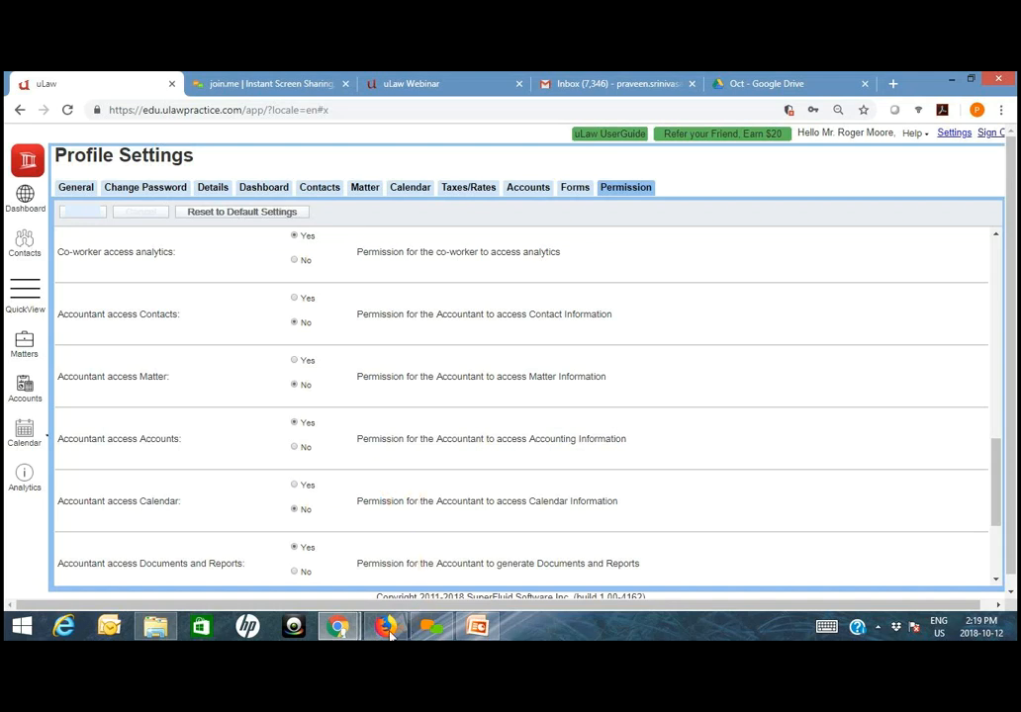
# - Switch to the coworker's Chrome session, view the Document Generation options in Accounts, and open Matters
pyautogui.moveTo(341, 634)
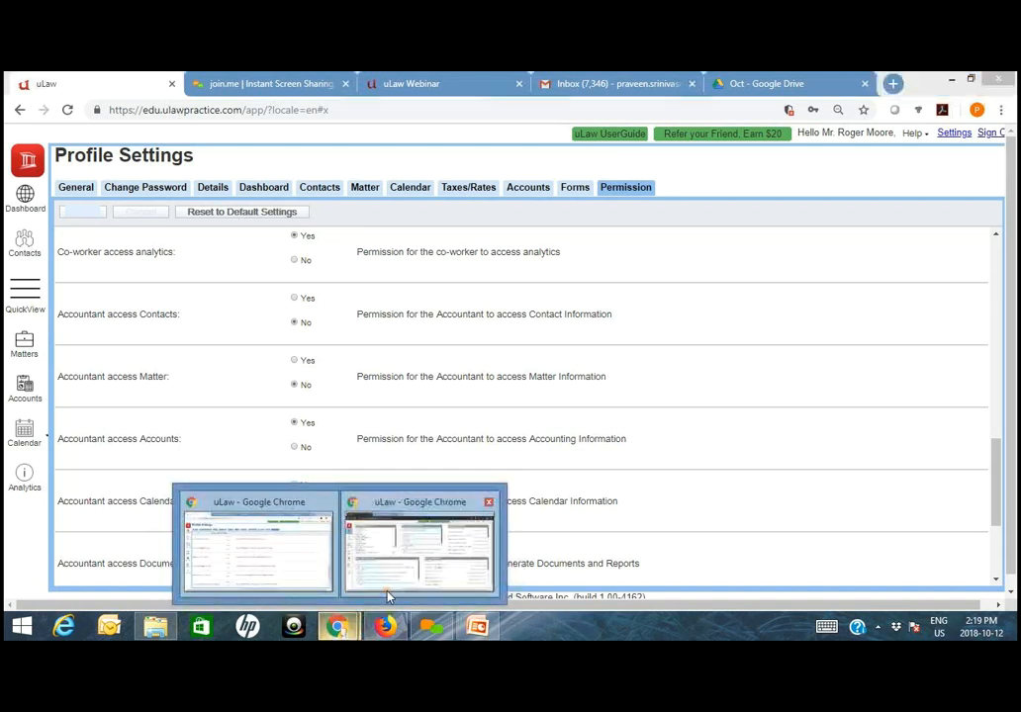
pyautogui.click(388, 592)
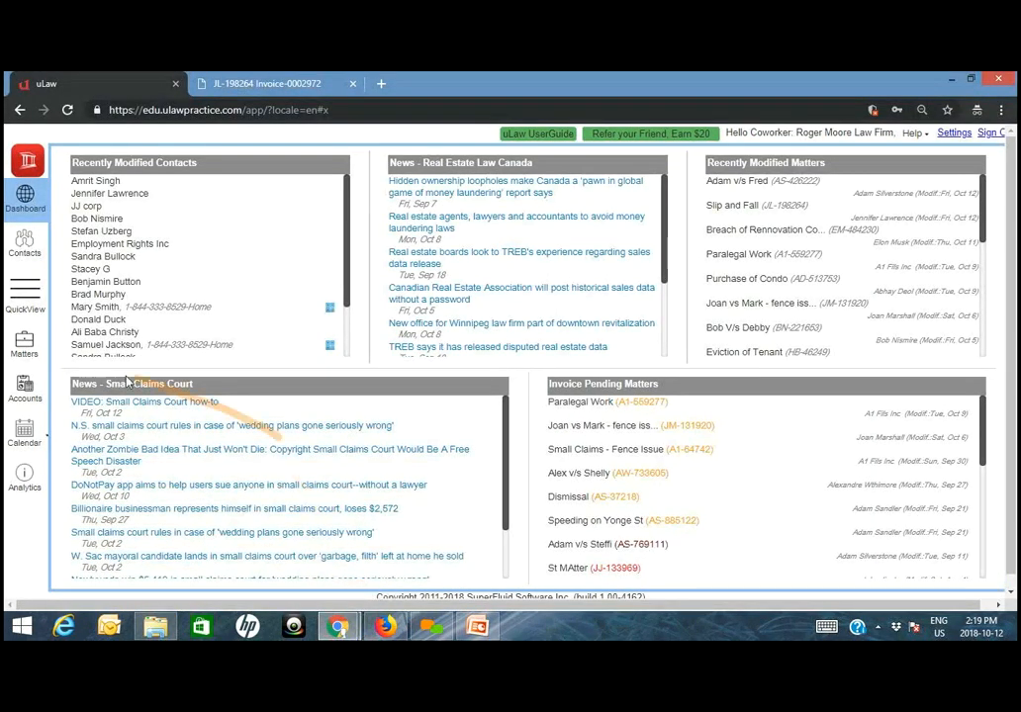
pyautogui.click(25, 391)
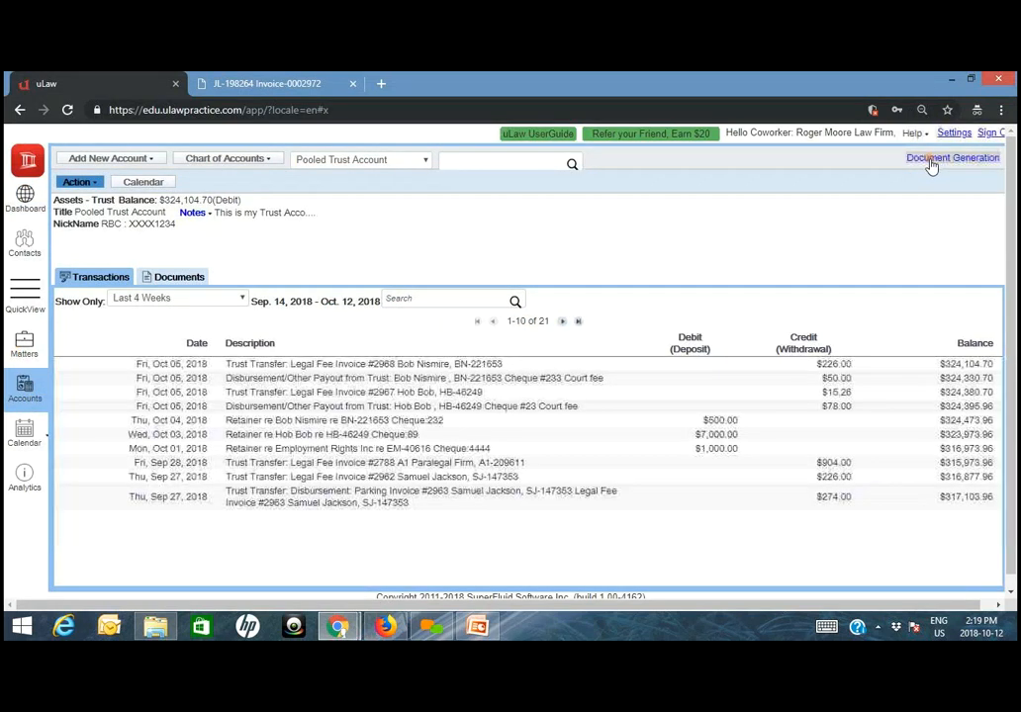
pyautogui.moveTo(929, 160); pyautogui.dragTo(915, 171)
pyautogui.click(930, 160)
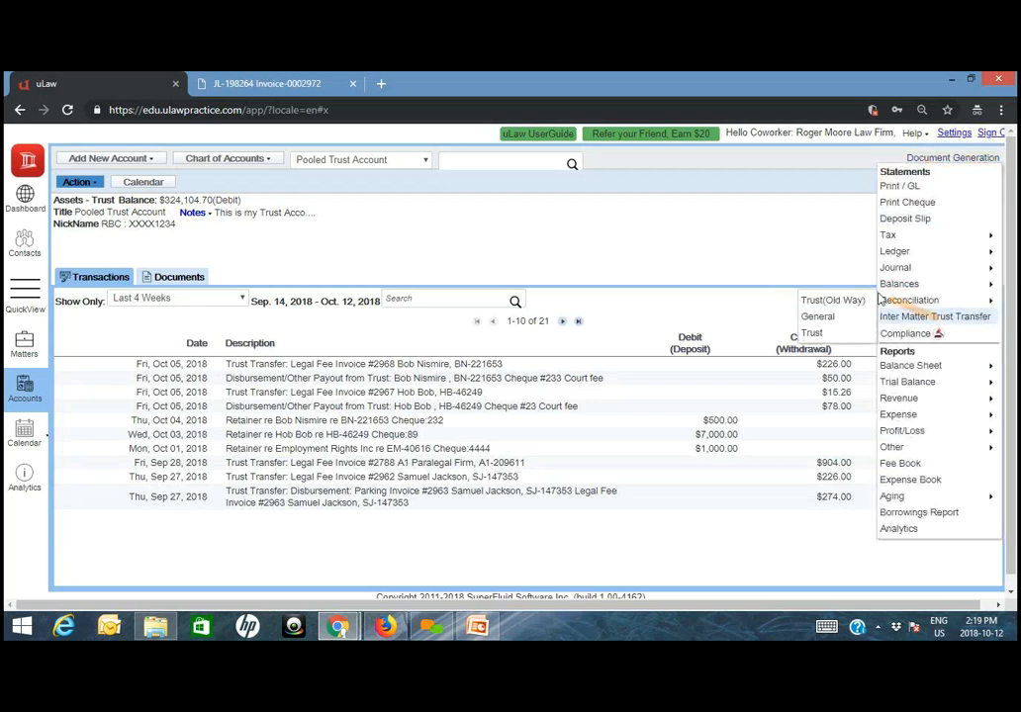
pyautogui.click(26, 349)
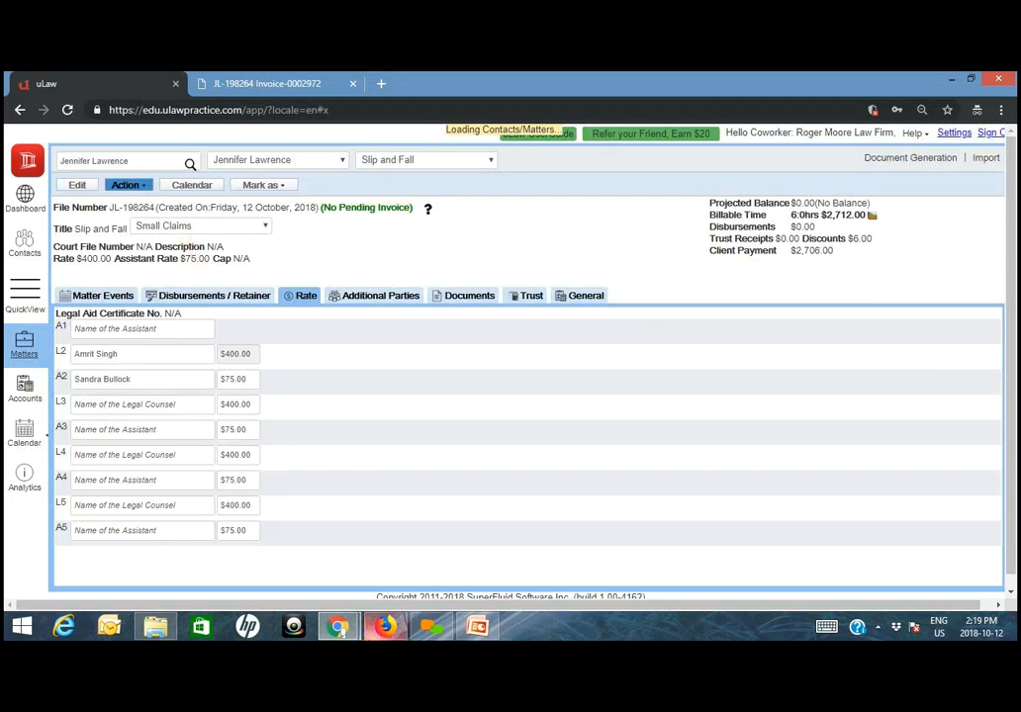
# - Return to the Dashboard in the coworker's session
pyautogui.moveTo(385, 625)
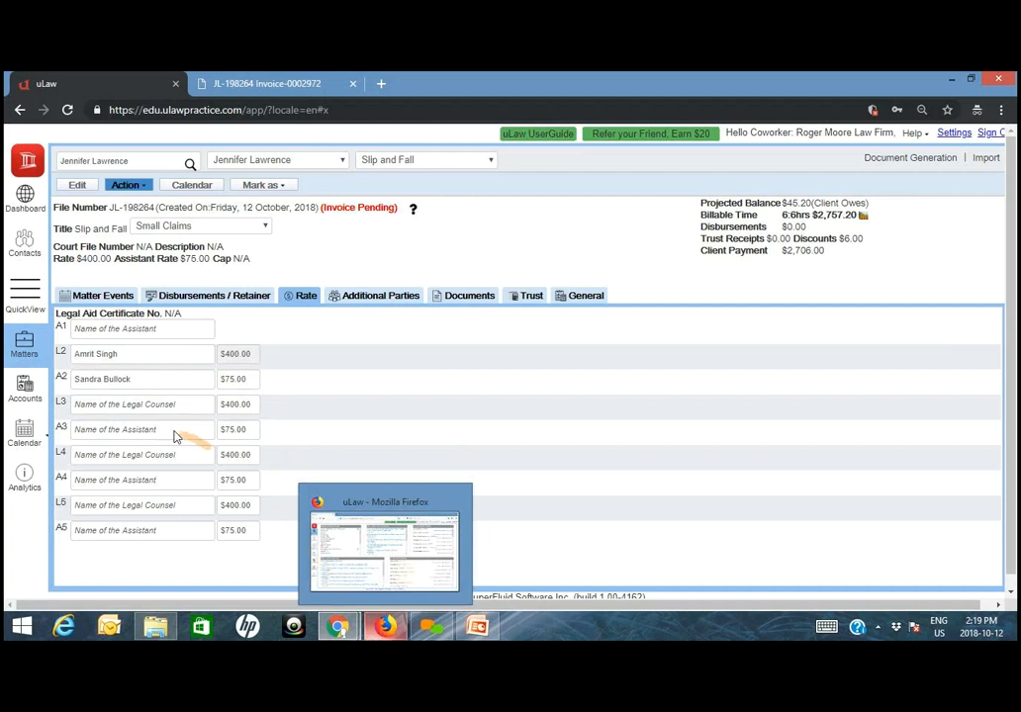
pyautogui.moveTo(422, 638)
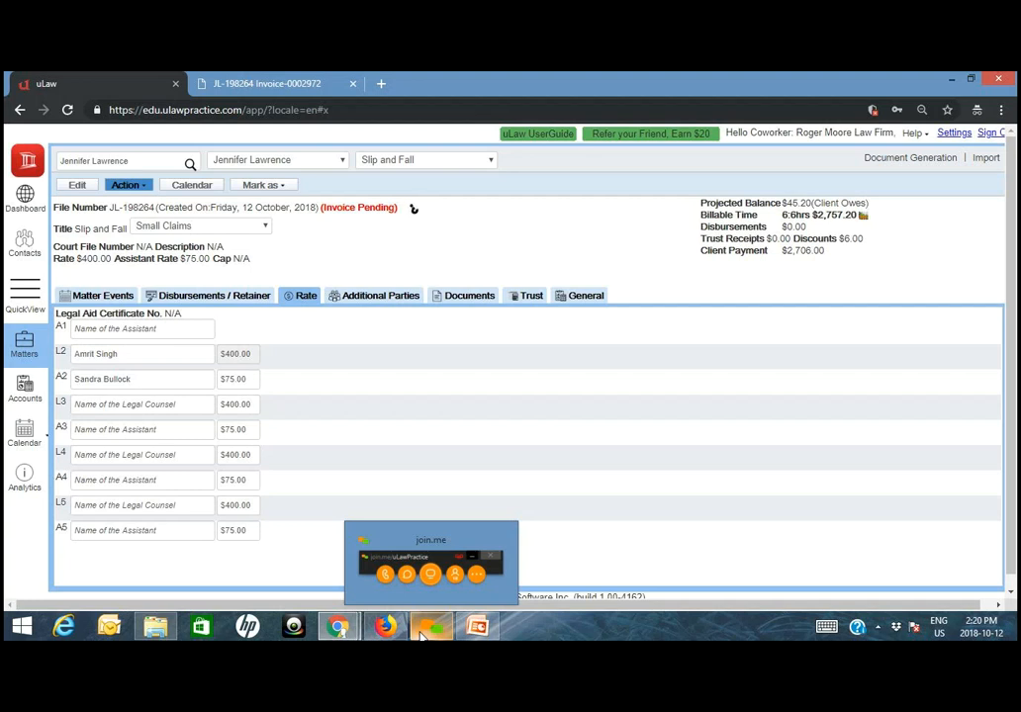
pyautogui.click(439, 633)
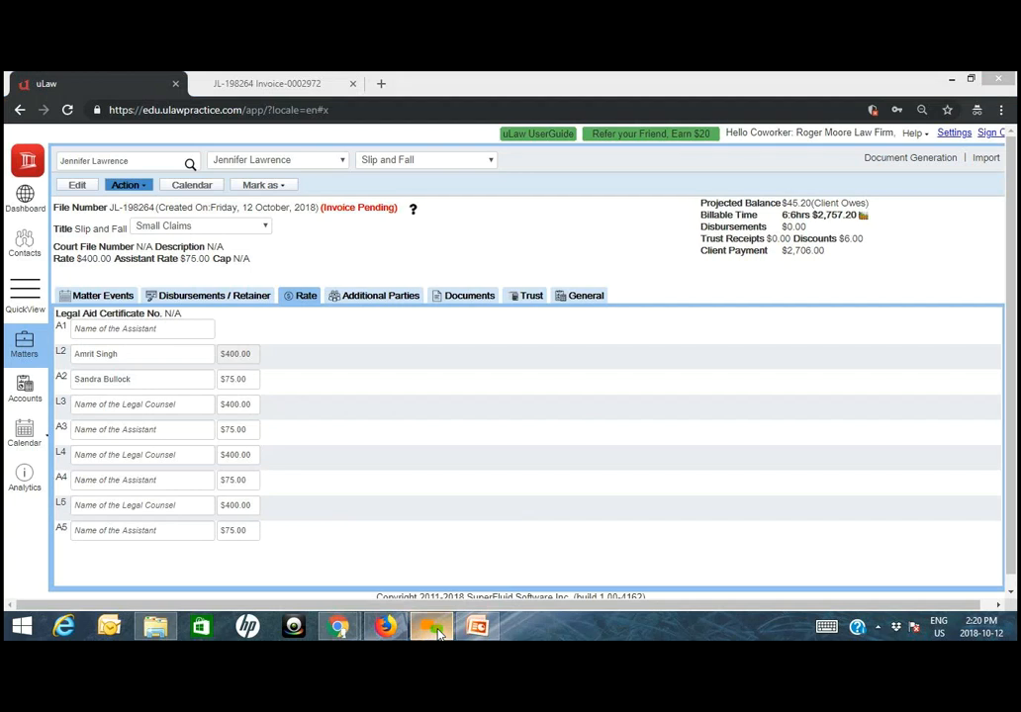
pyautogui.click(438, 633)
pyautogui.click(27, 206)
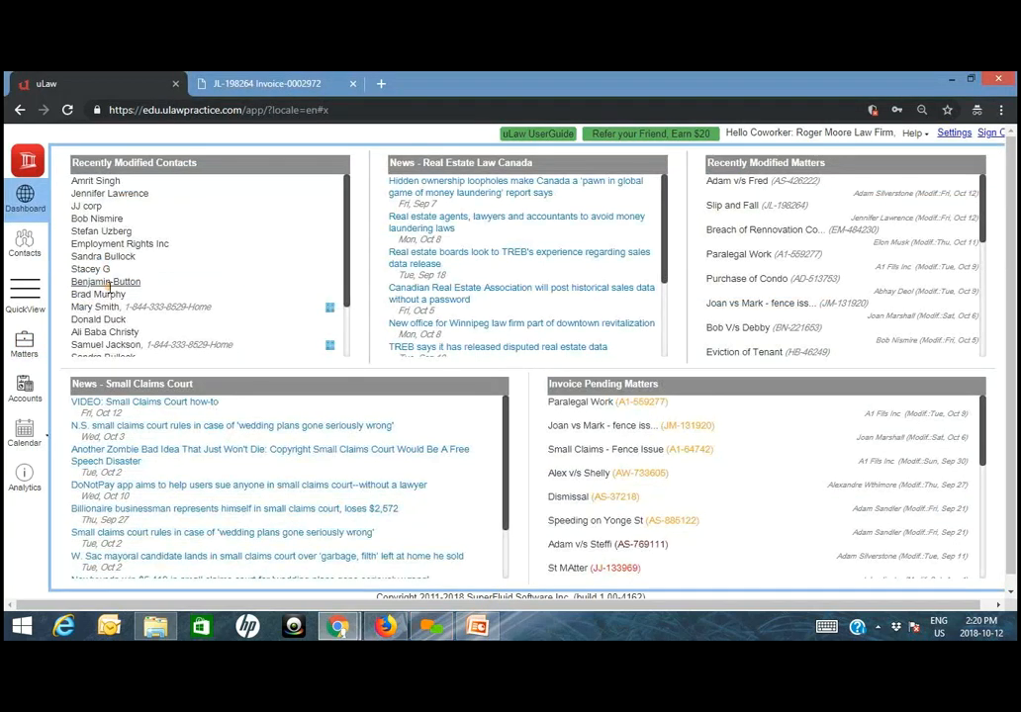
# - Switch to the admin's Firefox session and start a new contact in the Clients group
pyautogui.click(386, 627)
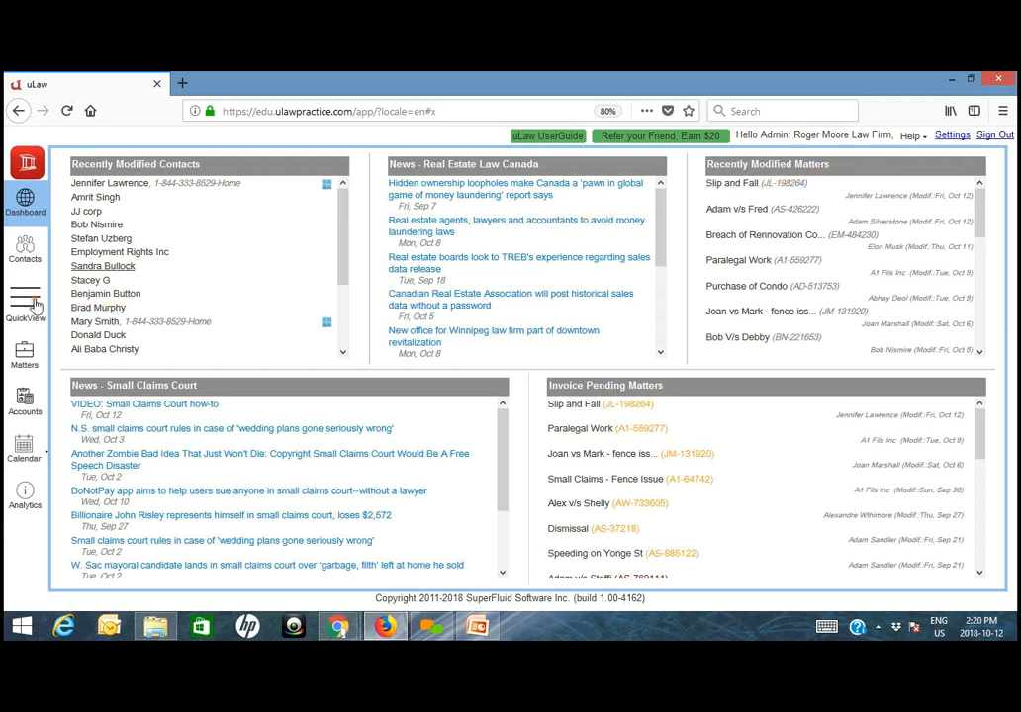
pyautogui.click(28, 255)
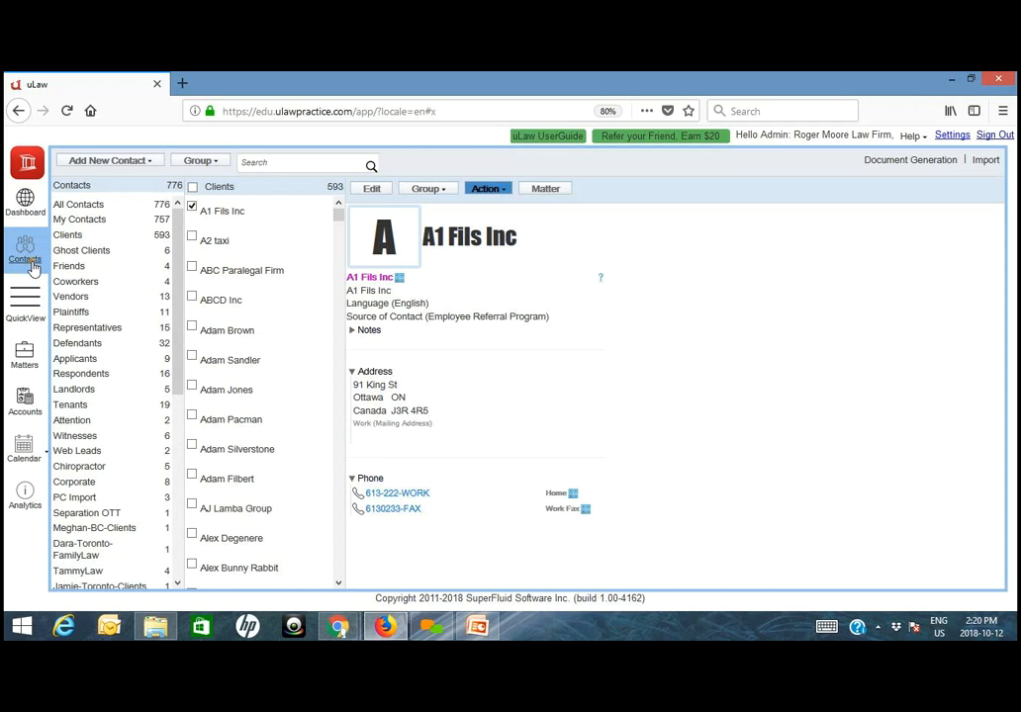
pyautogui.click(125, 162)
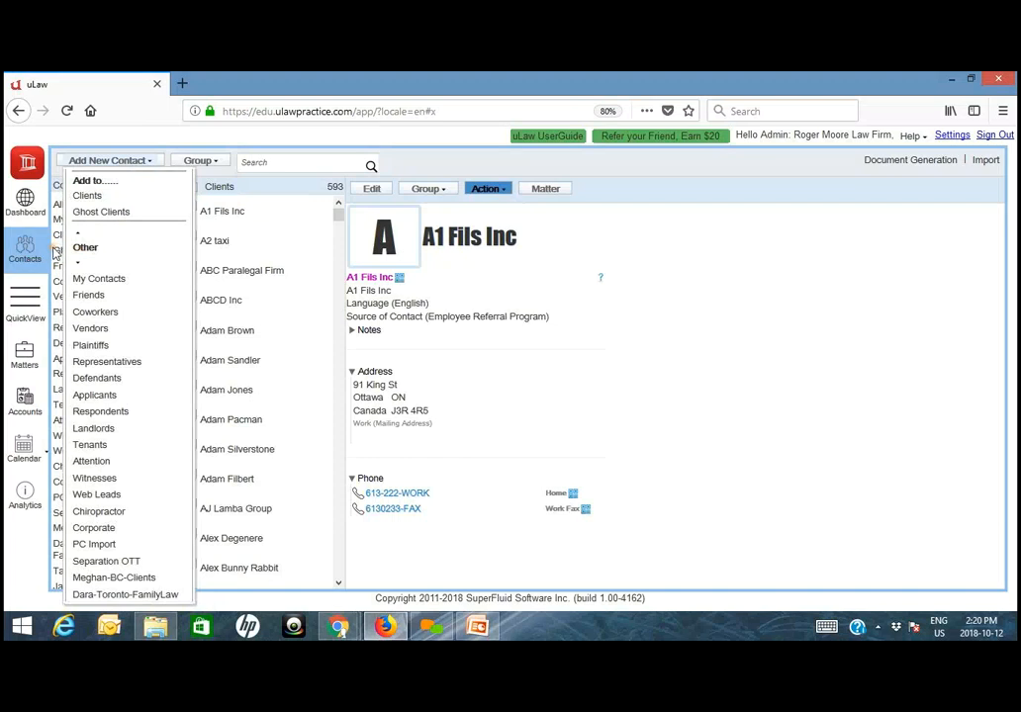
pyautogui.click(113, 202)
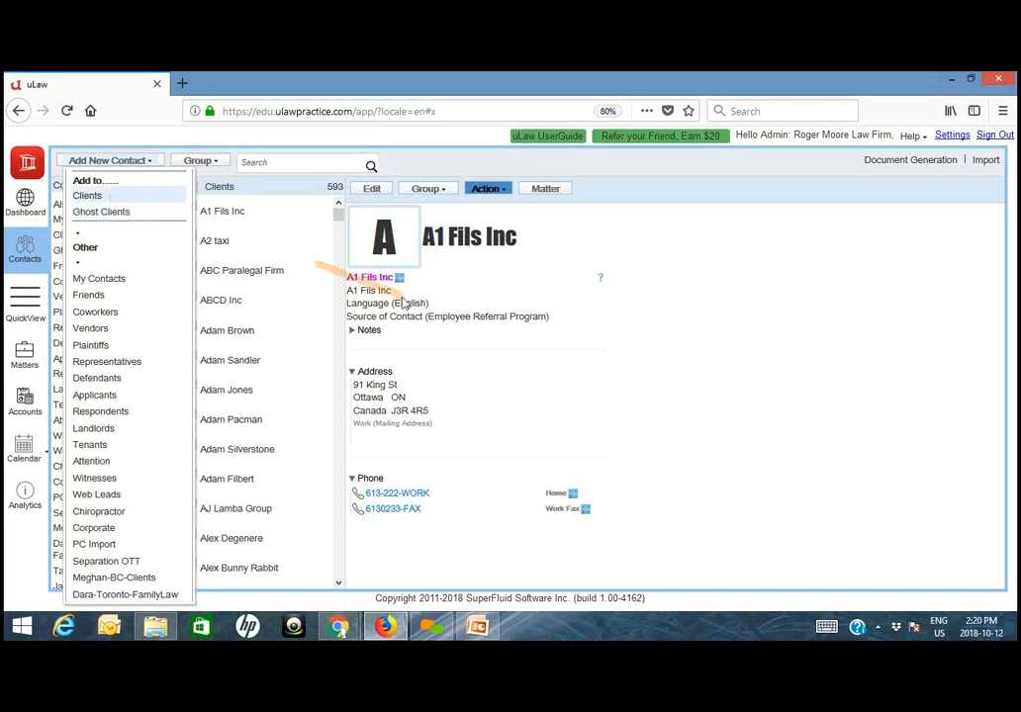
# - Set the new client's title to Mr. and enter the client's first and last names
pyautogui.click(413, 215)
pyautogui.click(406, 252)
pyautogui.click(525, 216)
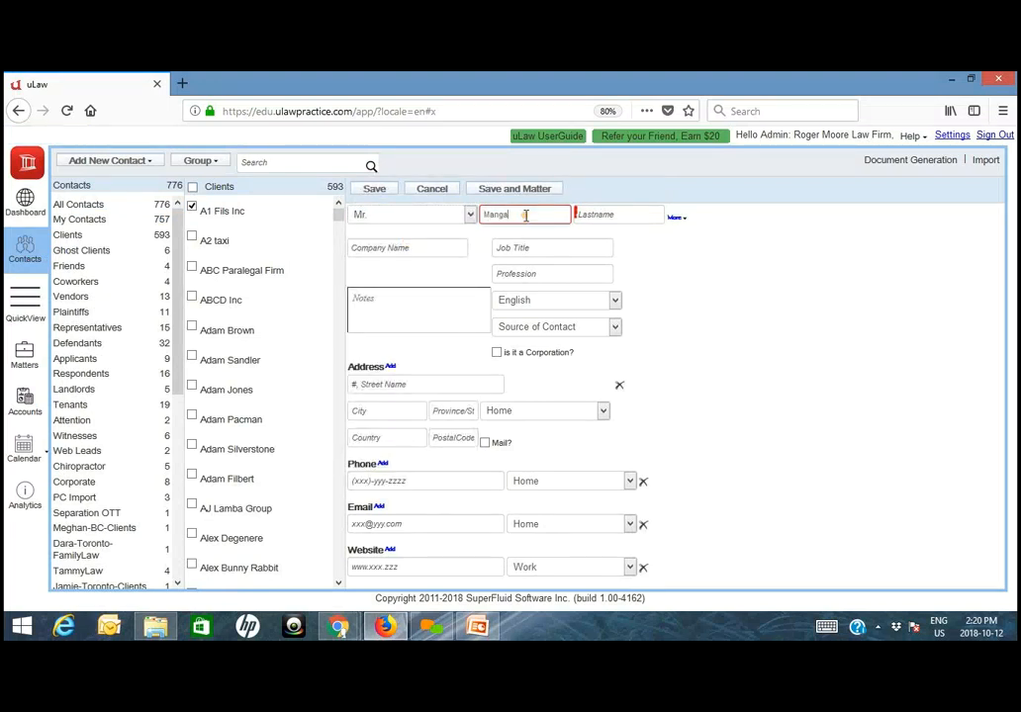
pyautogui.click(600, 215)
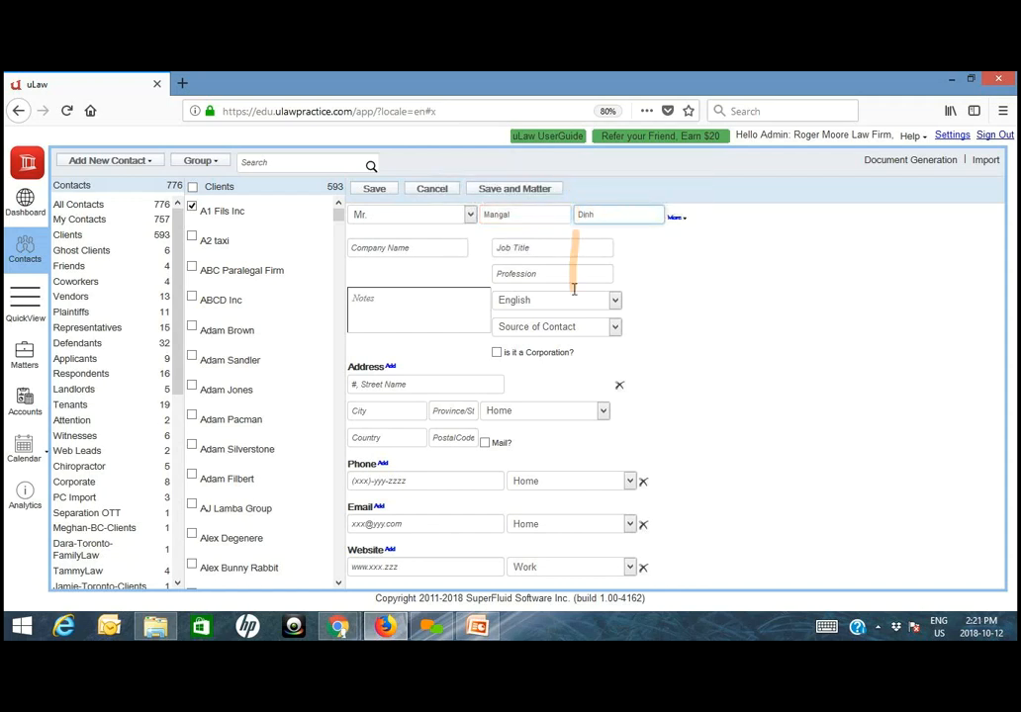
# - Set the source of contact to Client Referral and add a note stating who referred the client
pyautogui.click(570, 329)
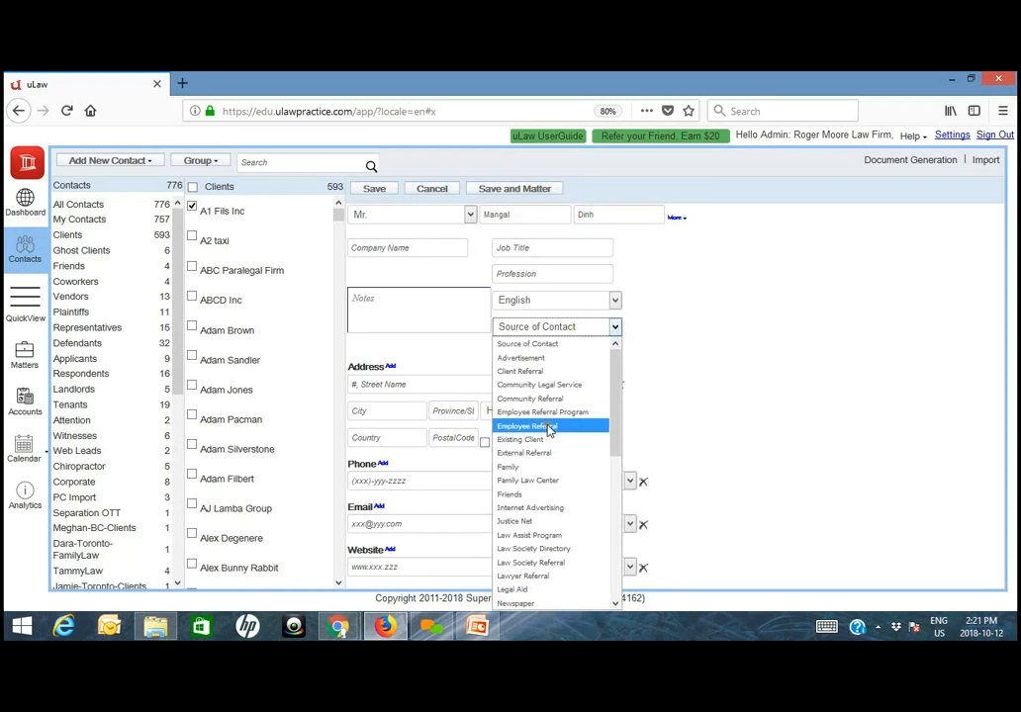
pyautogui.click(537, 371)
pyautogui.click(412, 317)
pyautogui.write('Referred by')
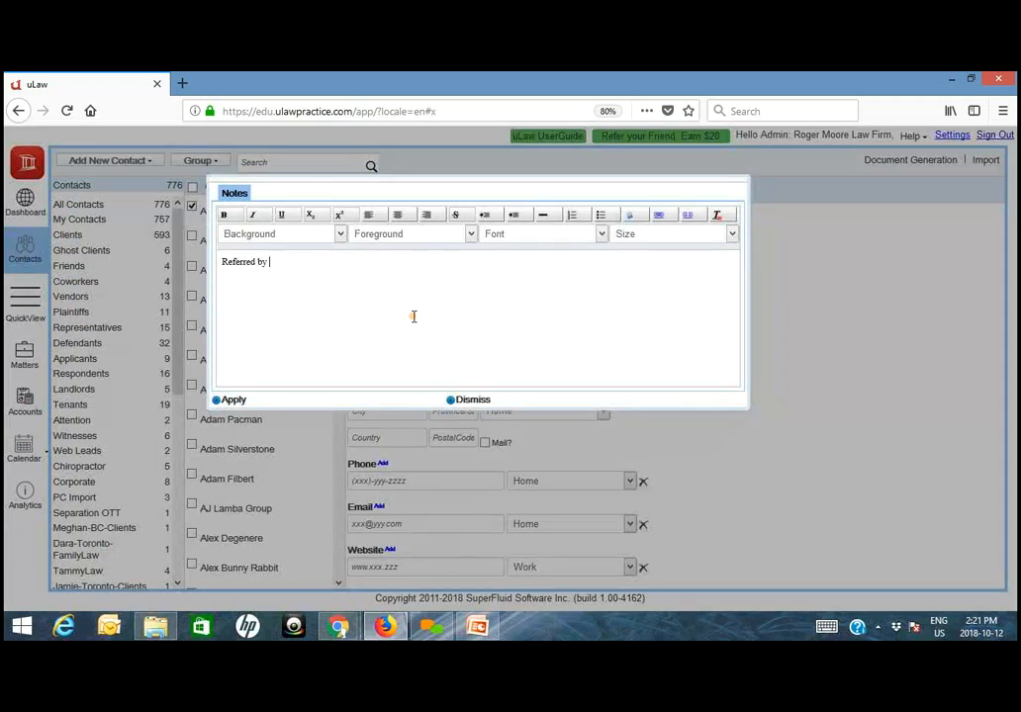
pyautogui.write(' Thomas')
pyautogui.click(224, 400)
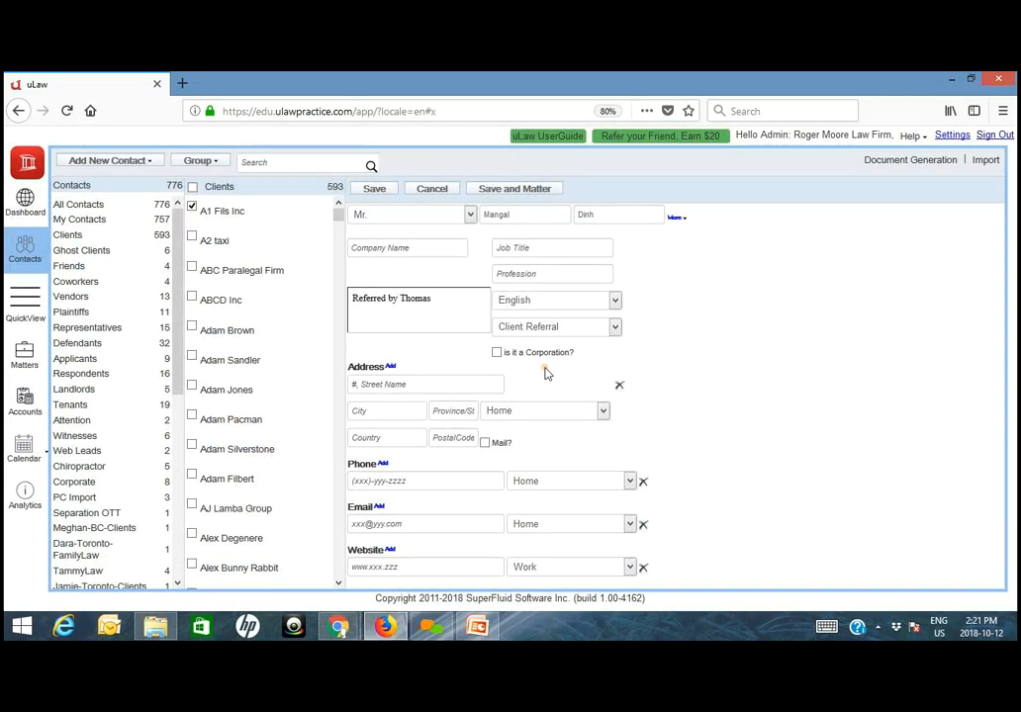
# - Fill in the client's address, set its type to Work, and mark it as the mailing address
pyautogui.click(421, 382)
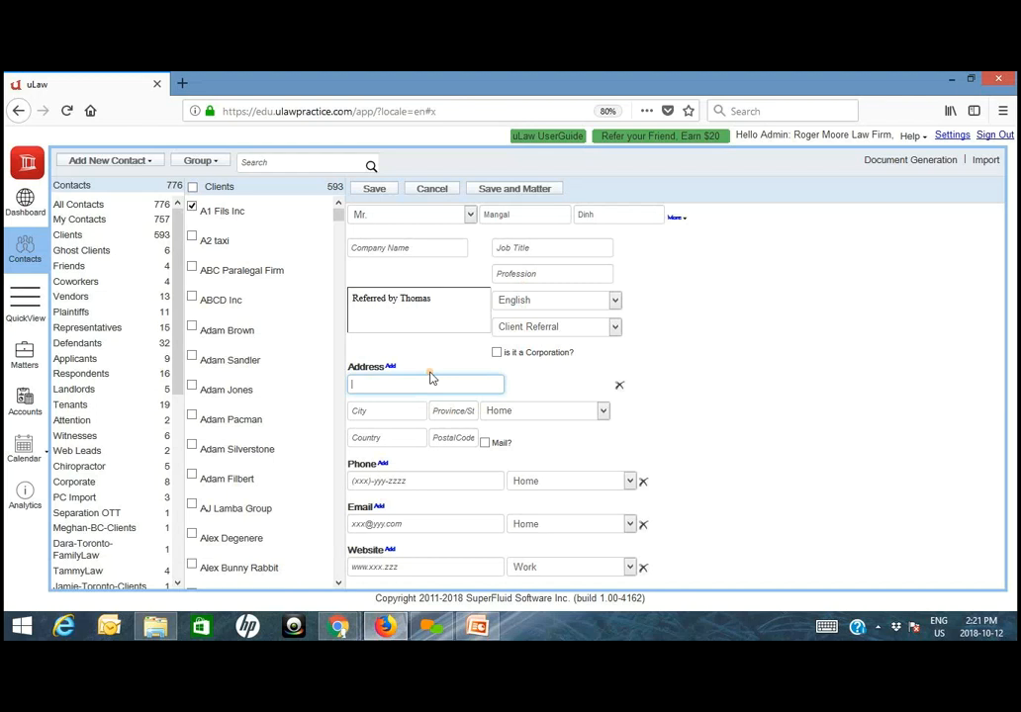
pyautogui.press('Tab')
pyautogui.write('Toronto')
pyautogui.press('Tab')
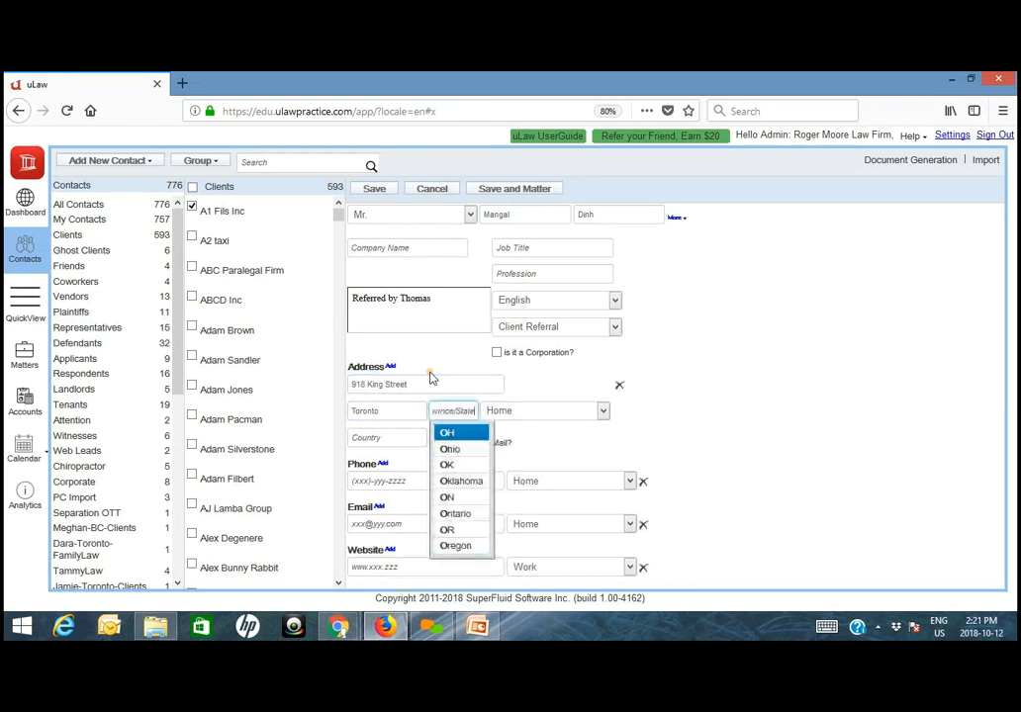
pyautogui.write('ON')
pyautogui.press('Tab')
pyautogui.press('Tab')
pyautogui.click(485, 442)
pyautogui.click(506, 413)
pyautogui.press('Down')
# - Enter the client's home phone number and save the new client
pyautogui.click(426, 480)
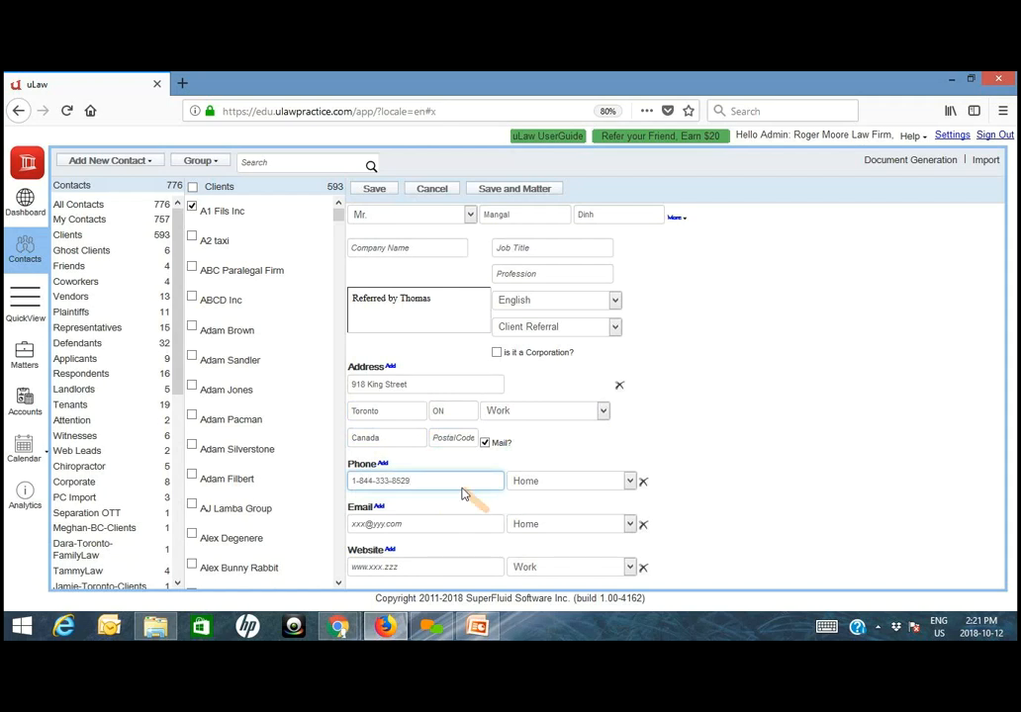
pyautogui.click(374, 189)
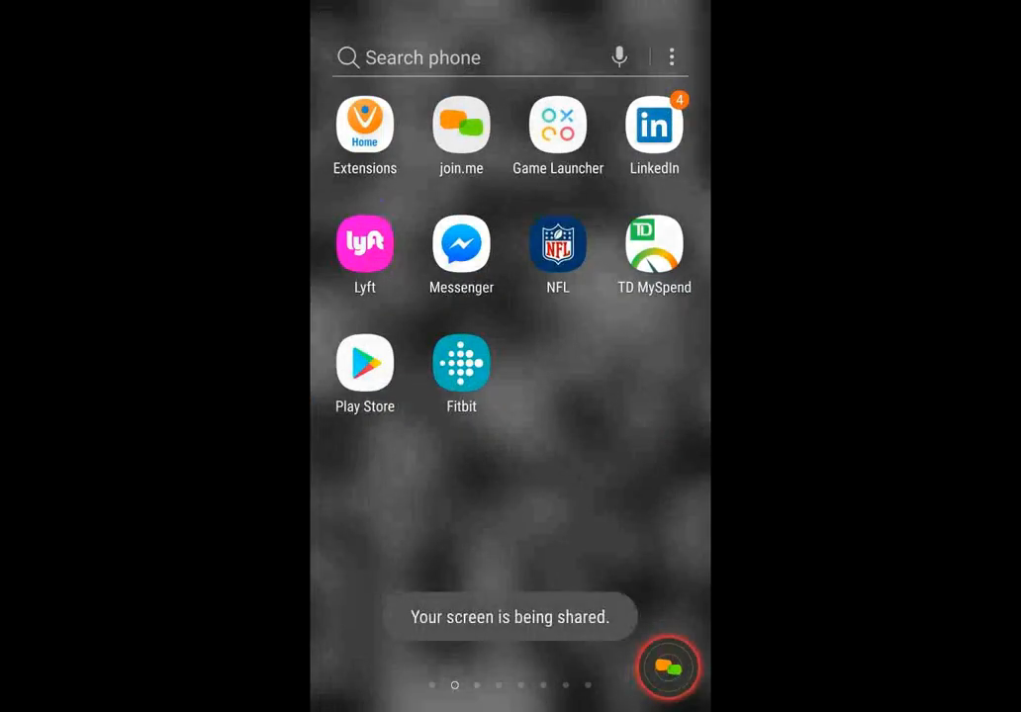
# - Switch to the uLaw app on the shared phone, dismiss the Samsung Pass suggestion, and sign in with the filled-in credentials
pyautogui.hotkey('alt', 'Tab')
pyautogui.moveTo(510, 445); pyautogui.dragTo(511, 703)
pyautogui.click(510, 319)
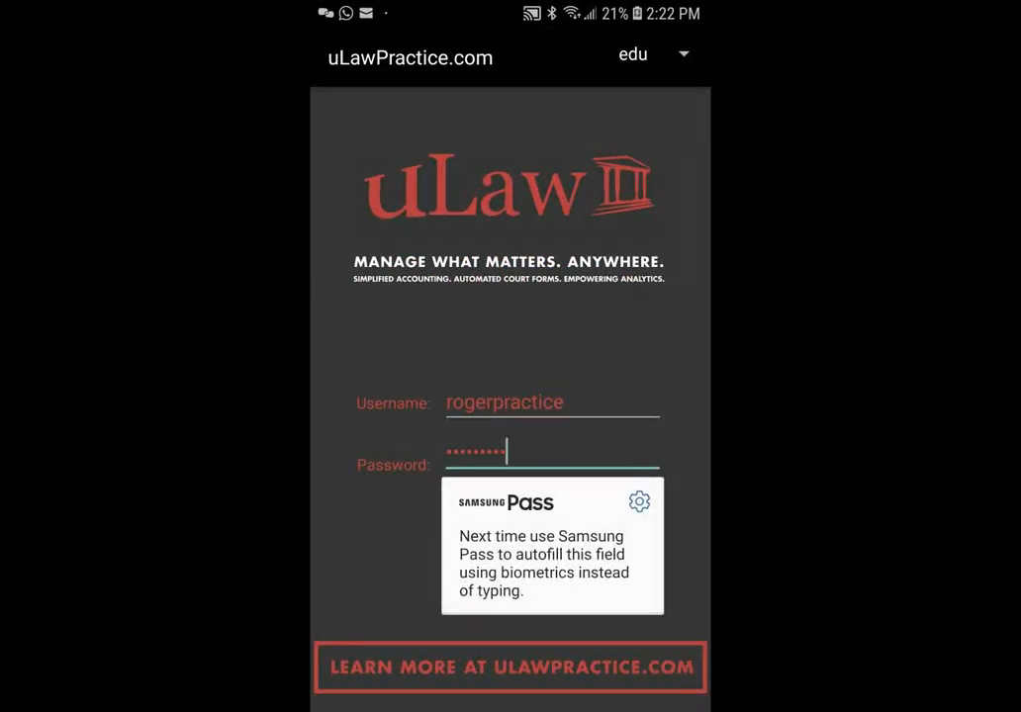
pyautogui.press('Escape')
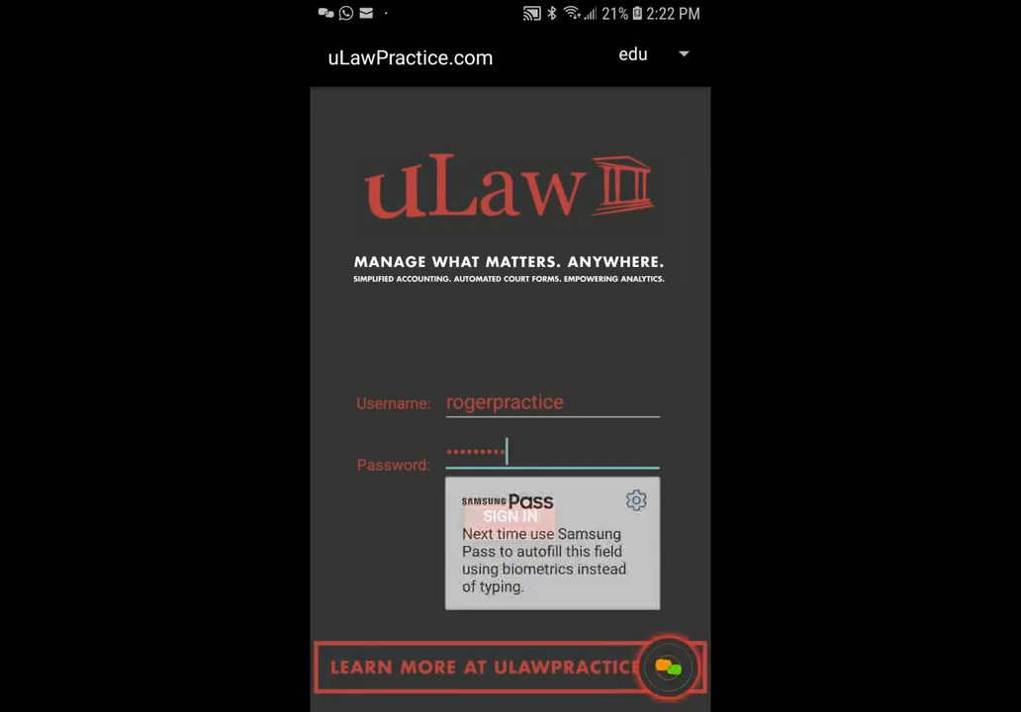
pyautogui.click(510, 517)
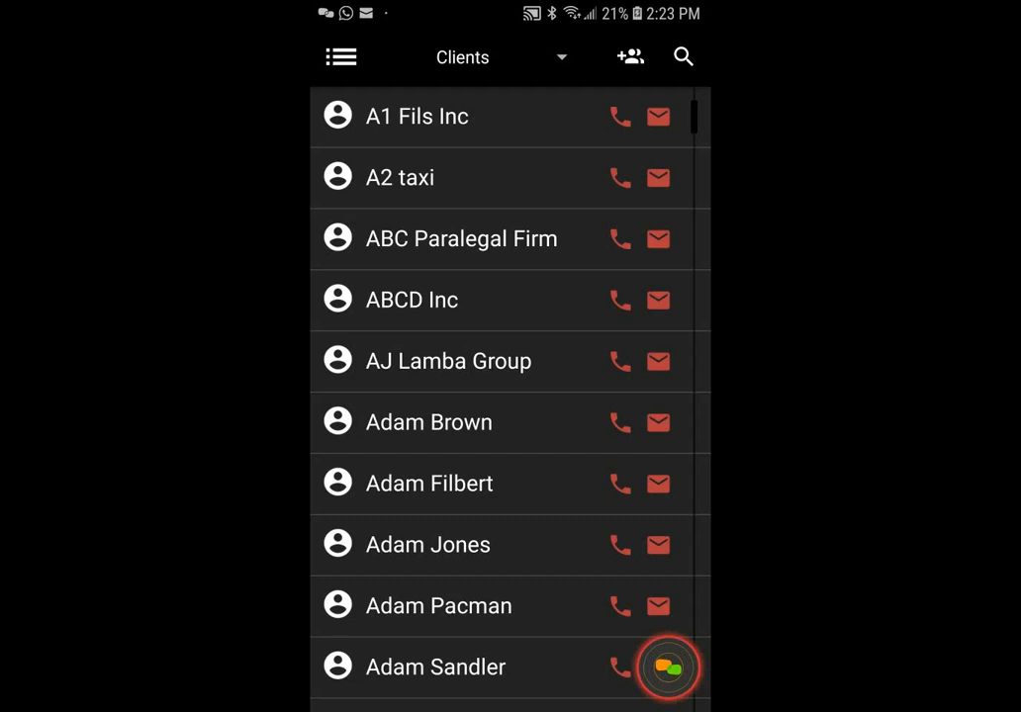
# - Search the phone app's contacts for the newly added client and review the address, phone, referral type and note
pyautogui.click(682, 57)
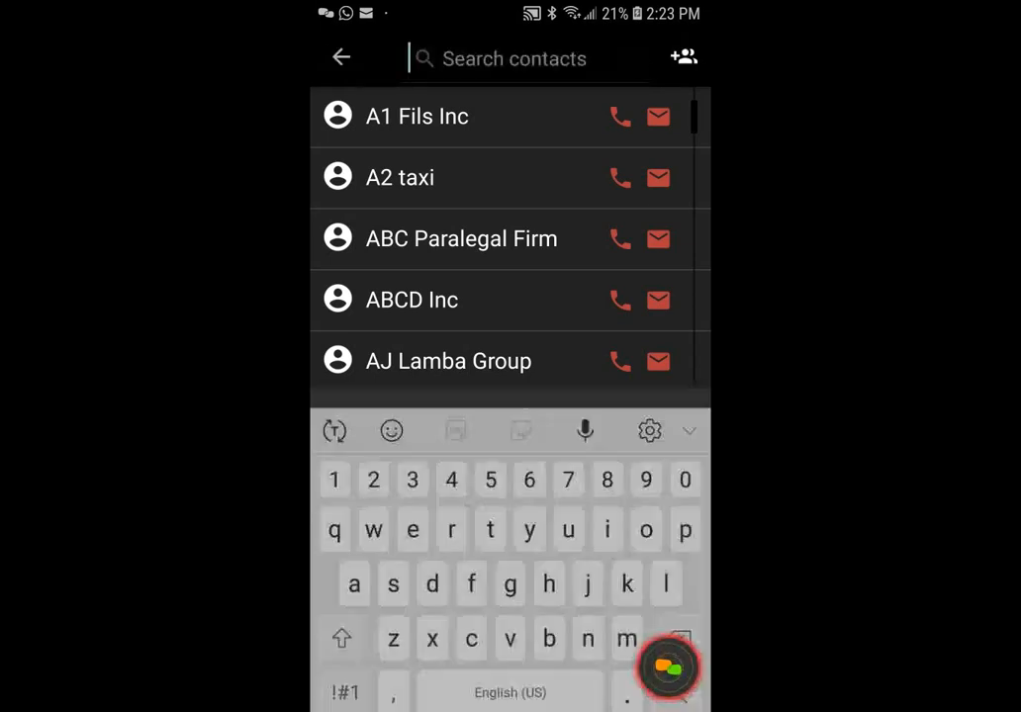
pyautogui.write('mang')
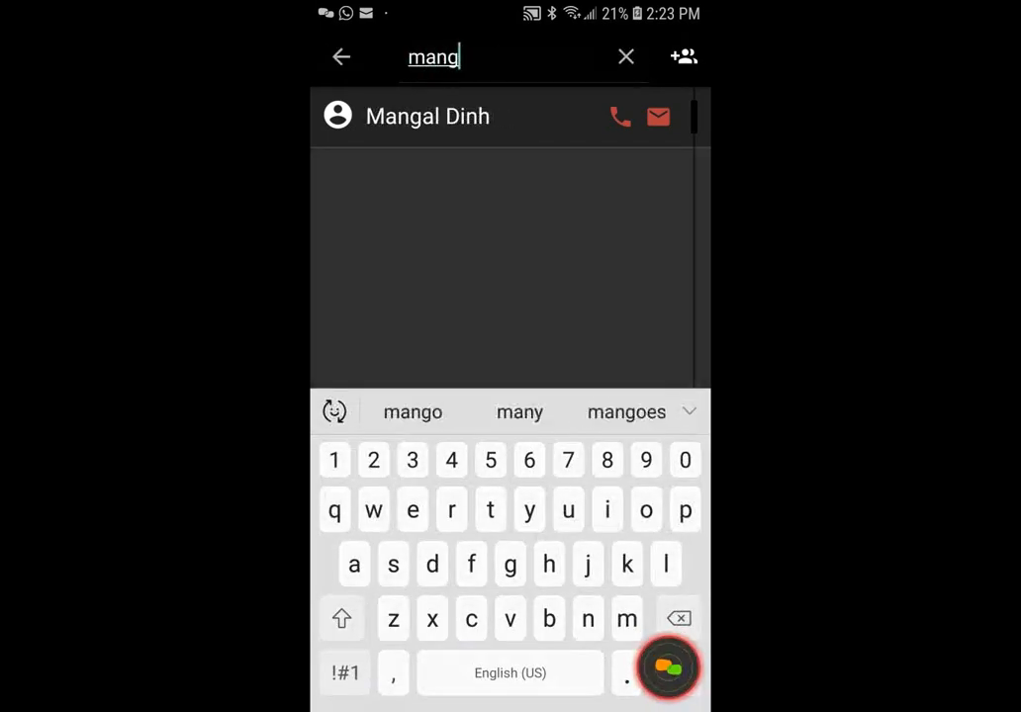
pyautogui.click(435, 116)
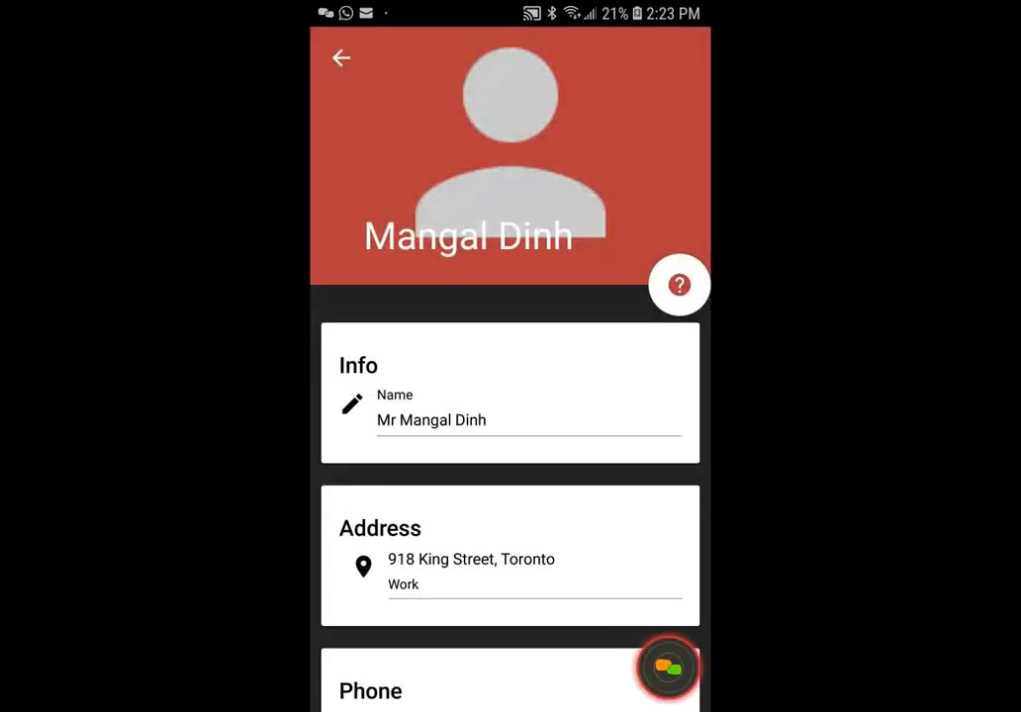
pyautogui.scroll(-5, 510, 395)
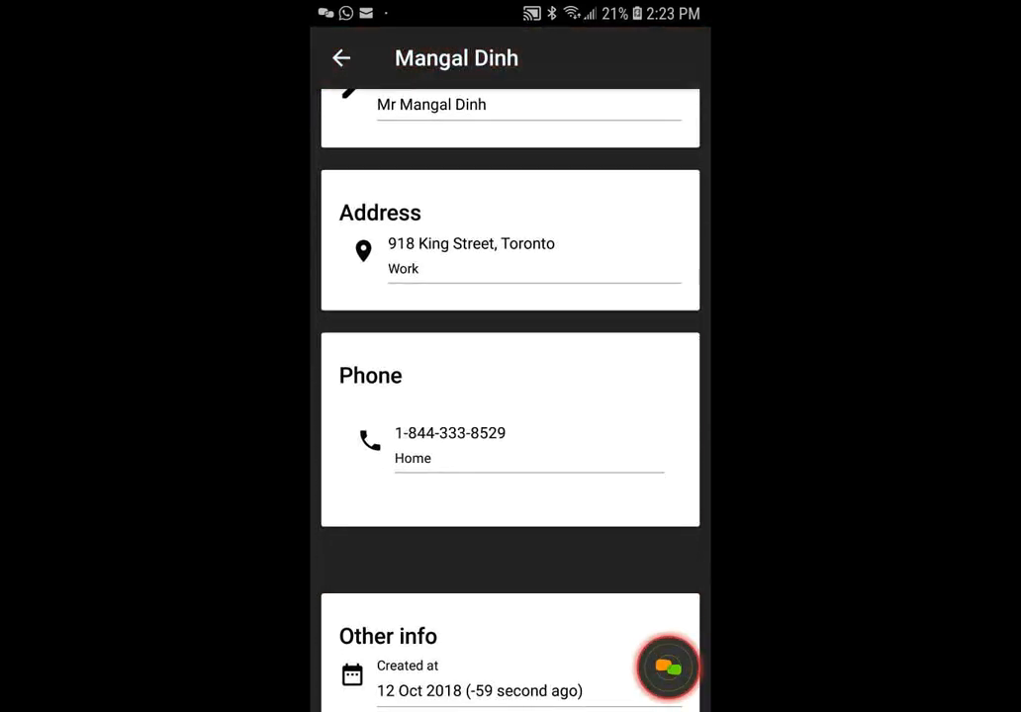
pyautogui.scroll(-4, 510, 396)
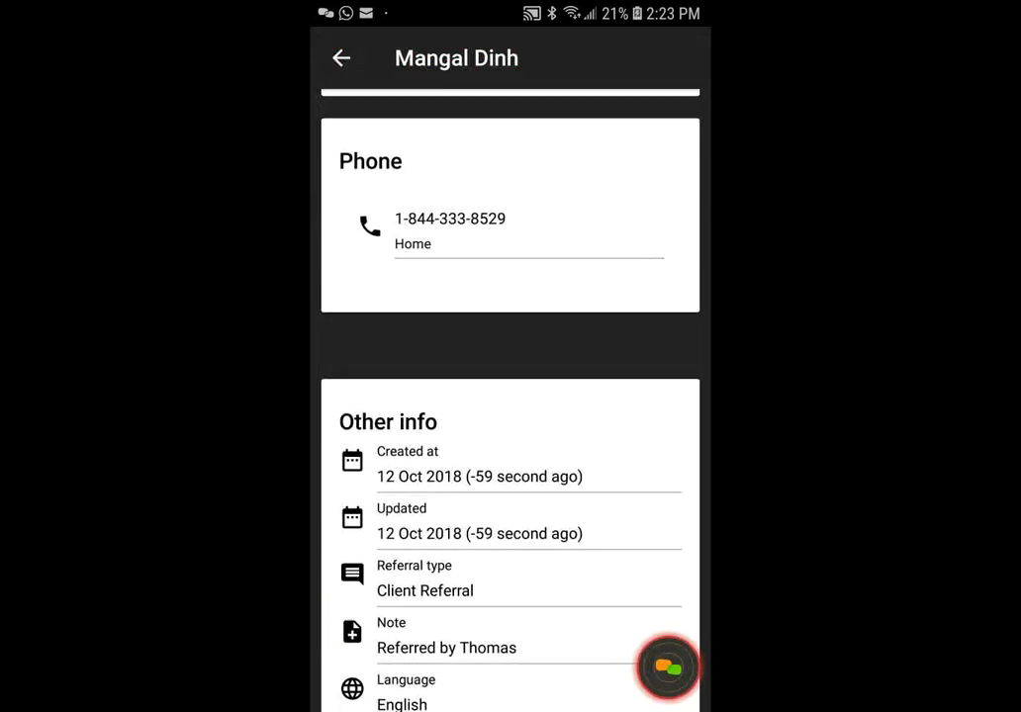
# - Call the client's phone number from the mobile contact record, then end the call
pyautogui.click(450, 225)
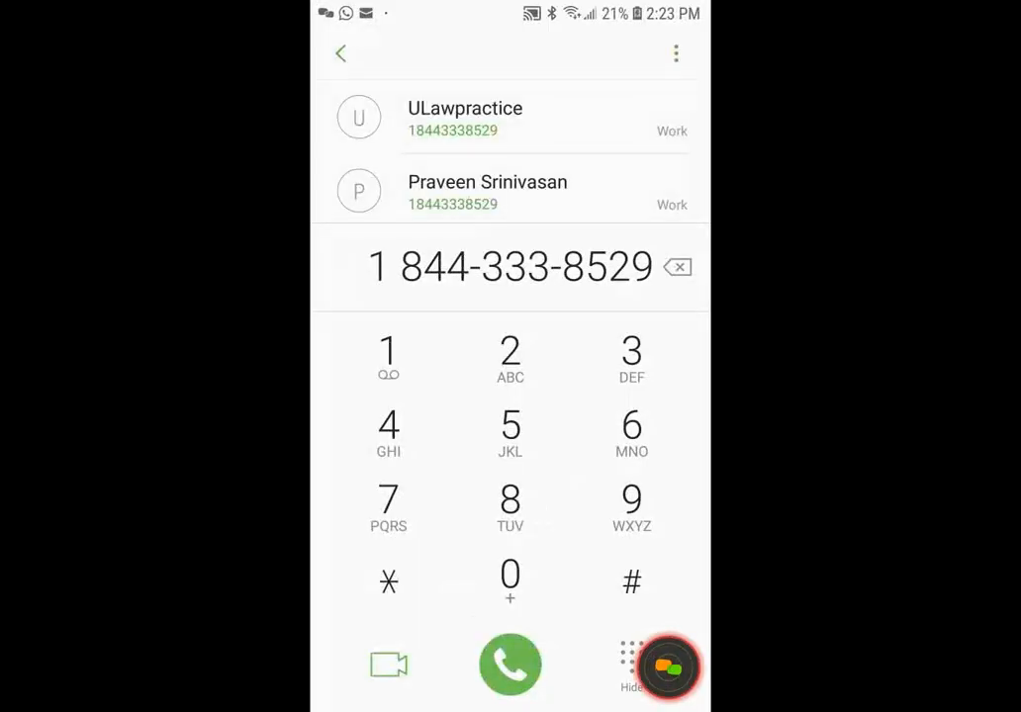
pyautogui.click(510, 664)
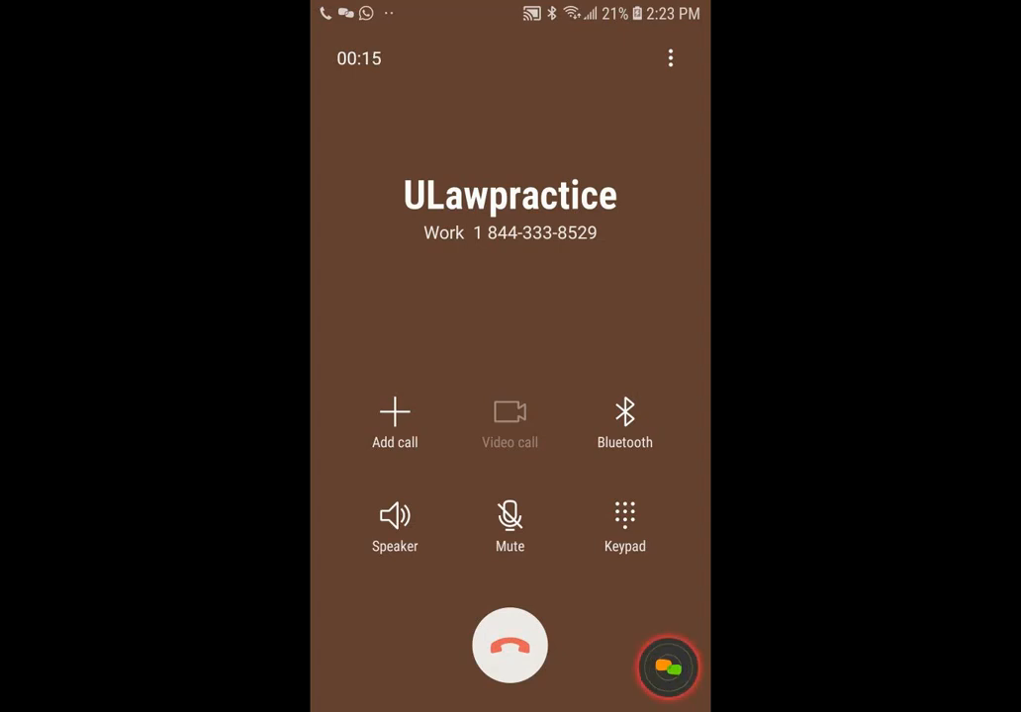
pyautogui.click(510, 645)
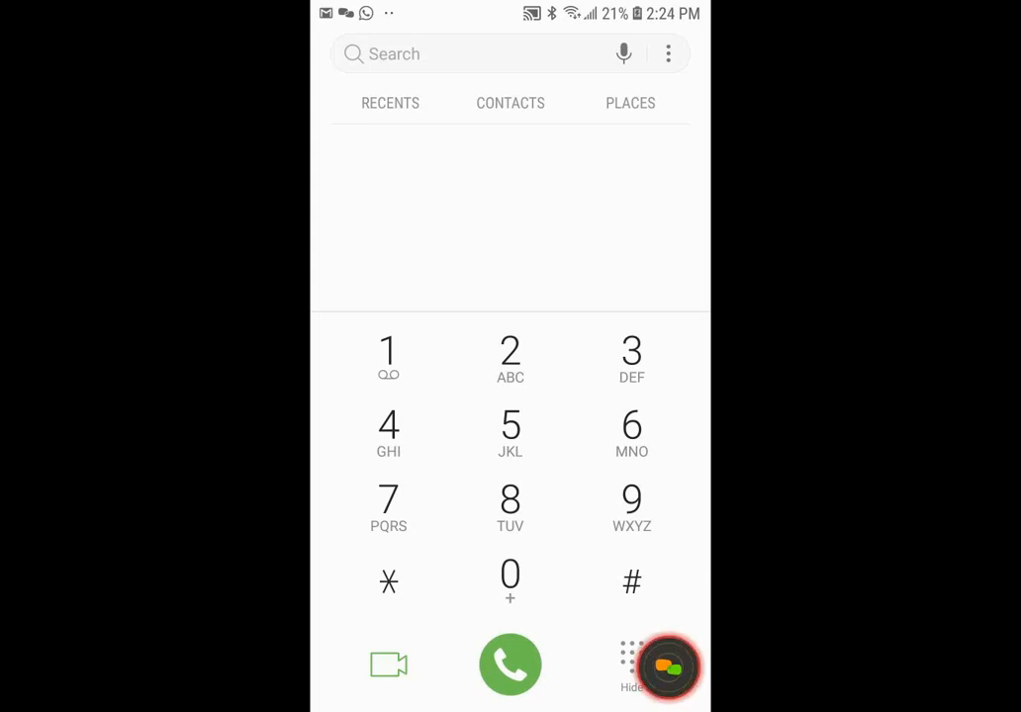
# - Return to the browser, run conflict screening on the new client across all matters and all events/dockets, and go back to uLaw
pyautogui.hotkey('alt', 'Tab')
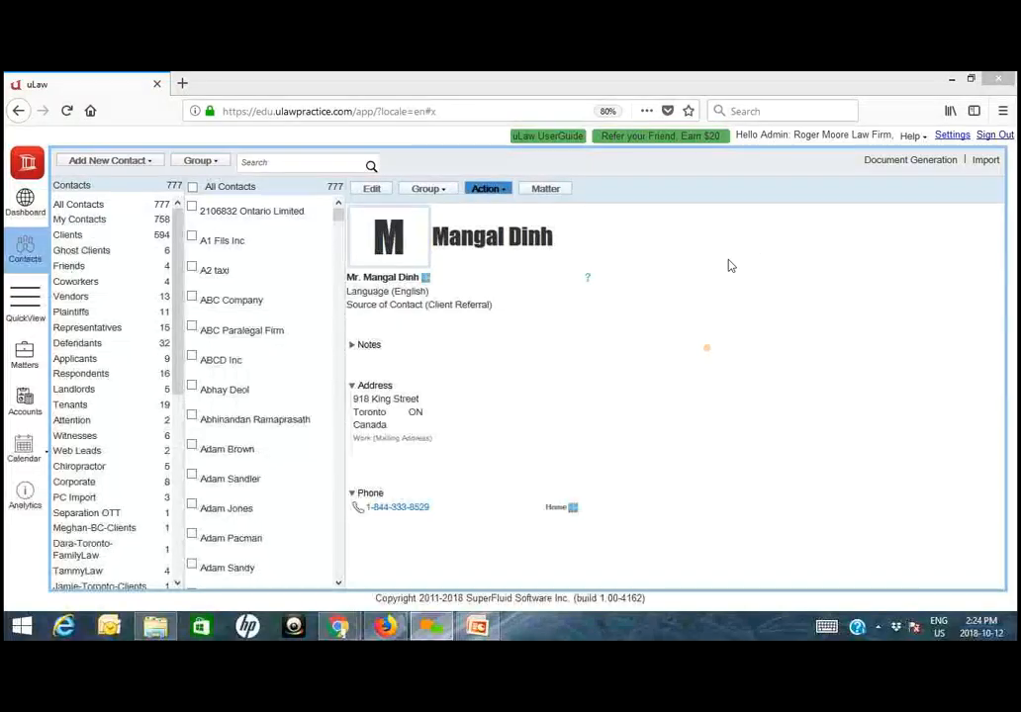
pyautogui.click(489, 195)
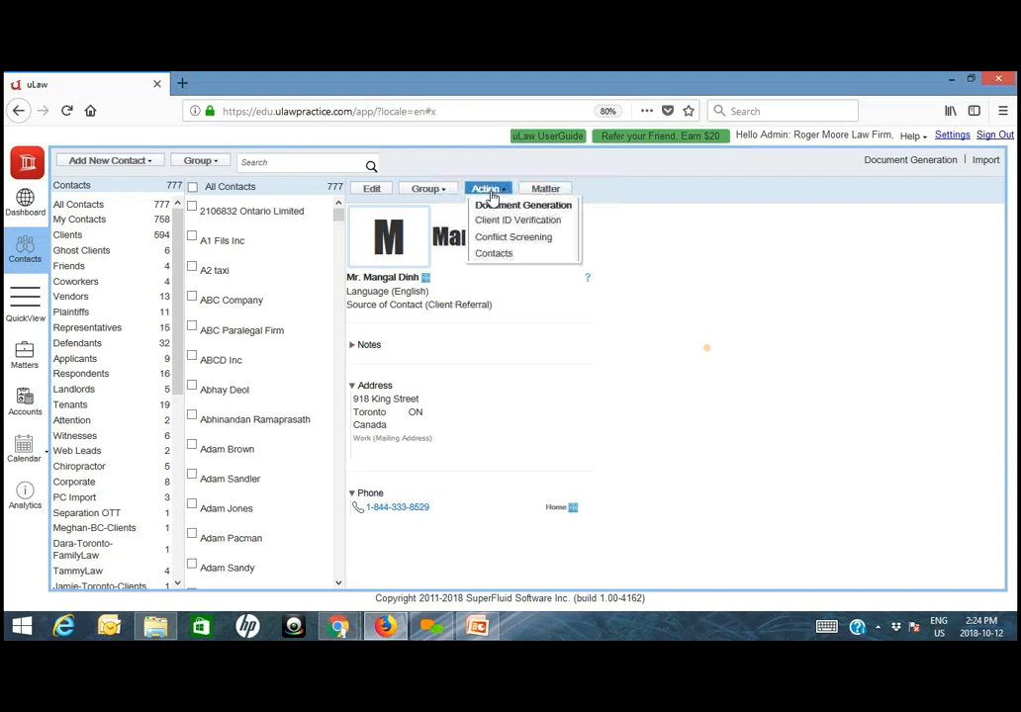
pyautogui.click(524, 238)
pyautogui.click(400, 236)
pyautogui.click(401, 223)
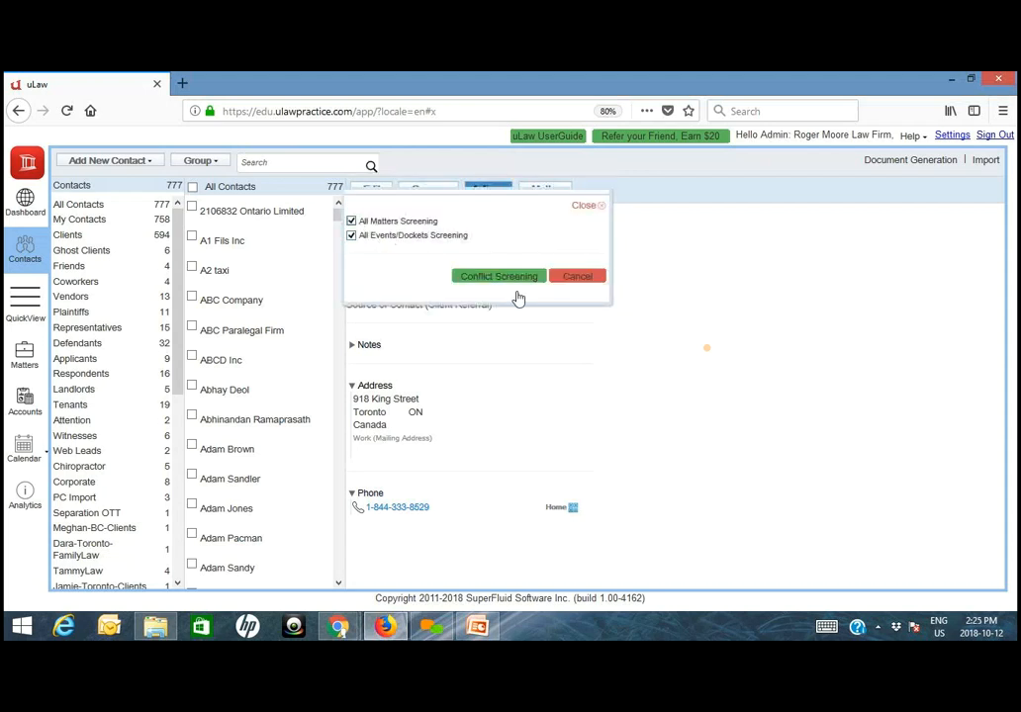
pyautogui.click(506, 280)
pyautogui.click(89, 79)
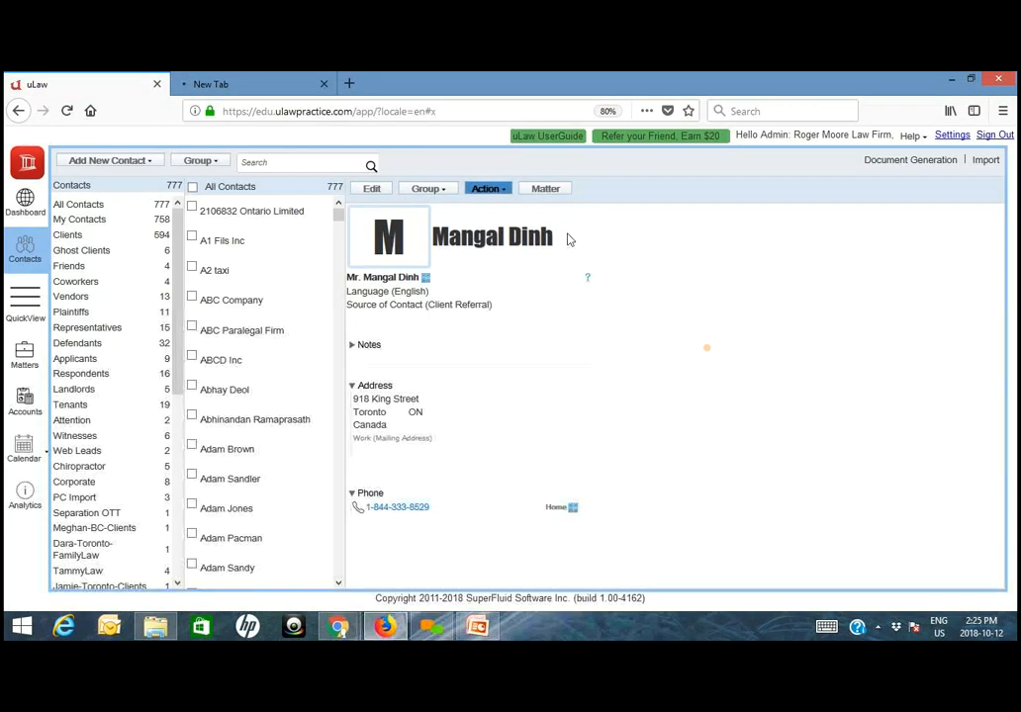
# - Create and save a matter titled "Slip and Fall" for the new client, with Small Claims as the area of practice
pyautogui.click(546, 188)
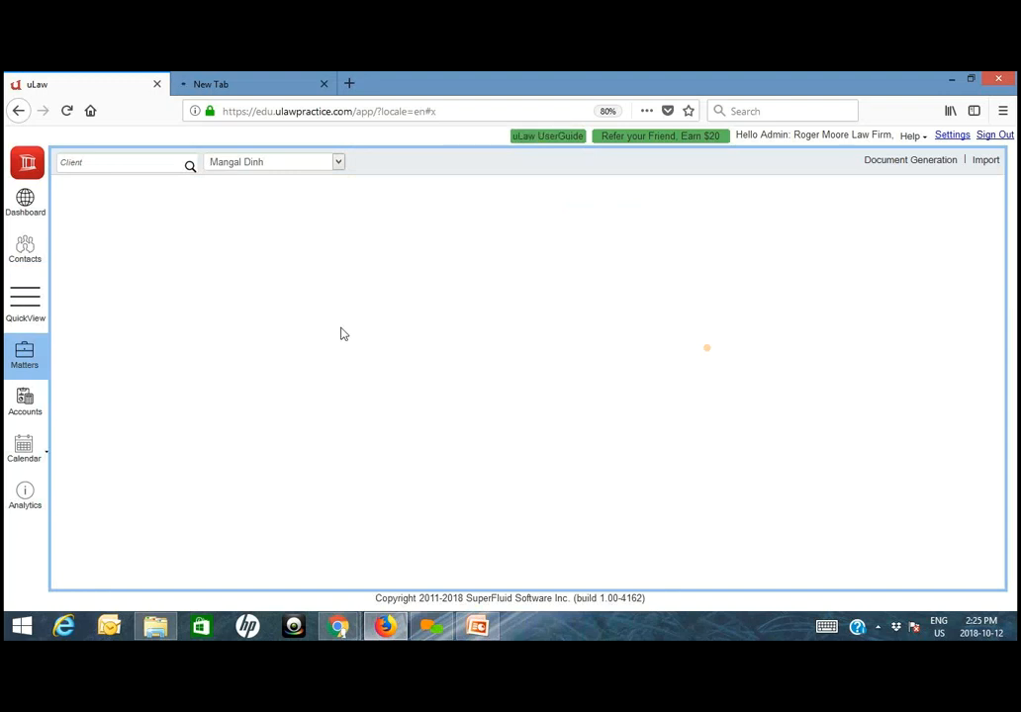
pyautogui.click(120, 210)
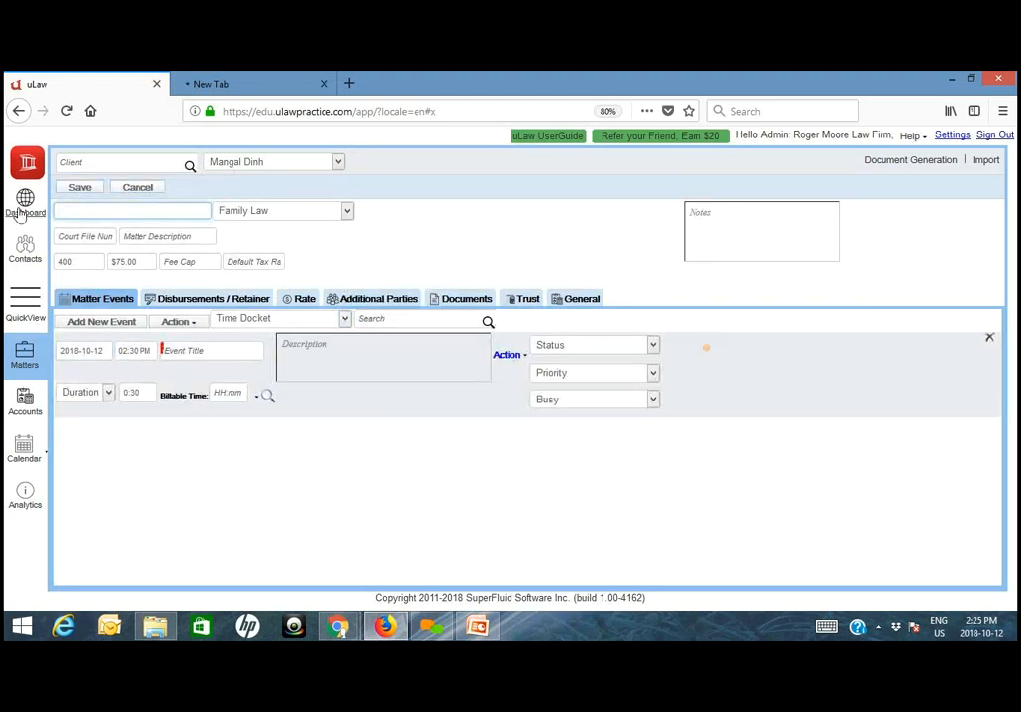
pyautogui.write('Slip and Fall')
pyautogui.click(269, 211)
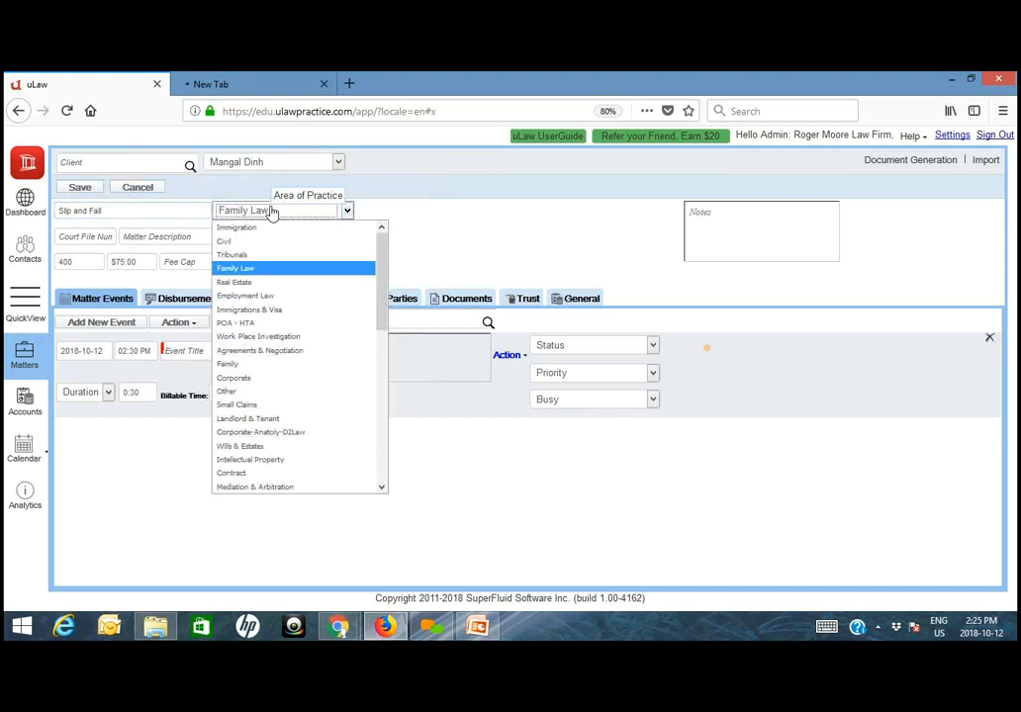
pyautogui.click(248, 406)
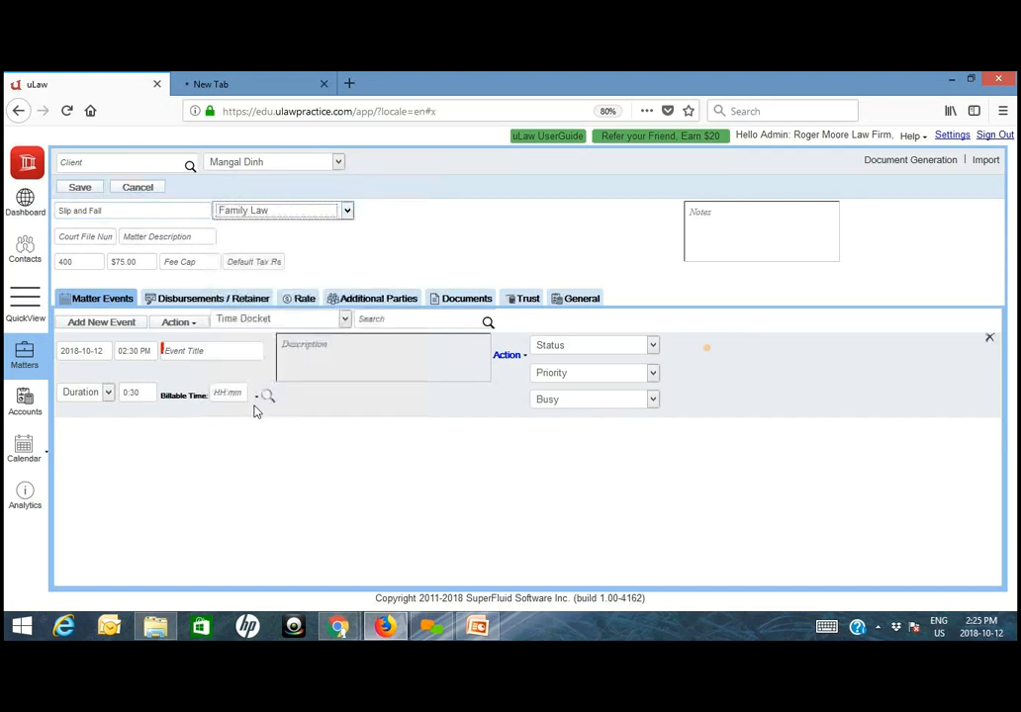
pyautogui.click(87, 193)
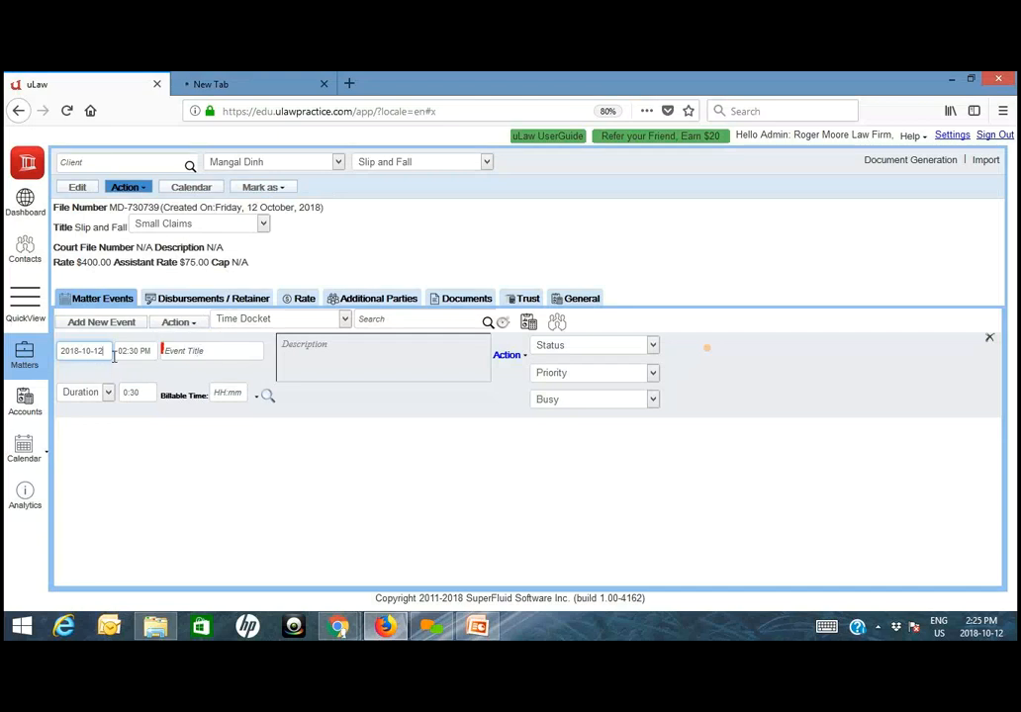
# - Title the new time docket "Initial Client Intake"
pyautogui.click(211, 354)
pyautogui.write('Initia')
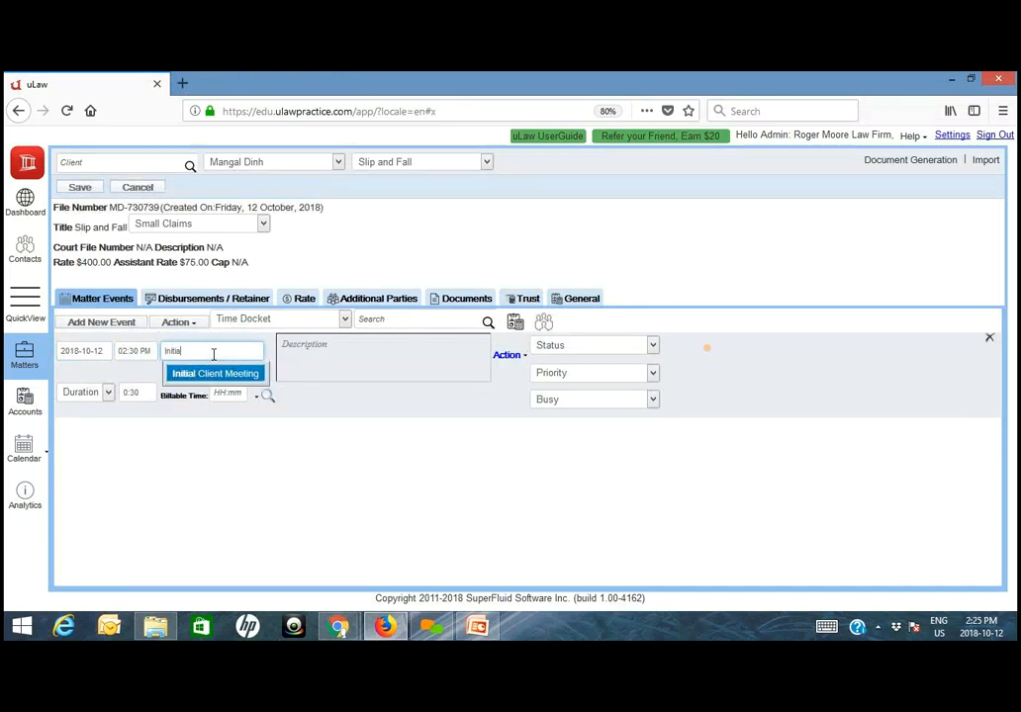
pyautogui.press('BackSpace')
pyautogui.press('BackSpace')
pyautogui.press('BackSpace')
pyautogui.press('BackSpace')
pyautogui.press('BackSpace')
pyautogui.press('BackSpace')
pyautogui.write('Initial M')
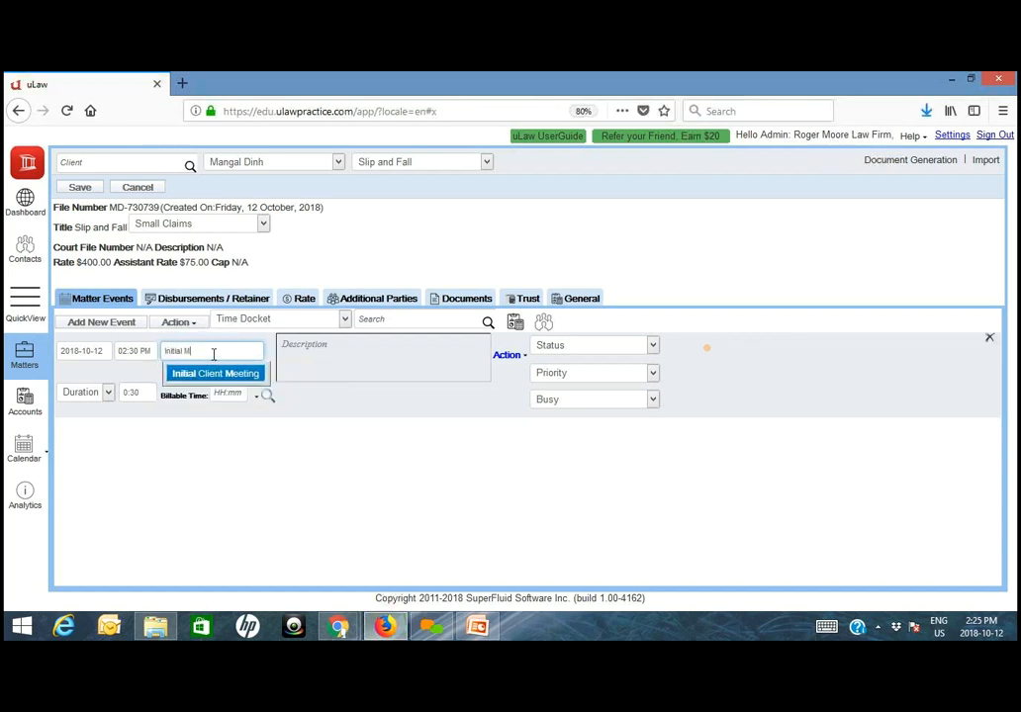
pyautogui.press('BackSpace')
pyautogui.write('Client Intake')
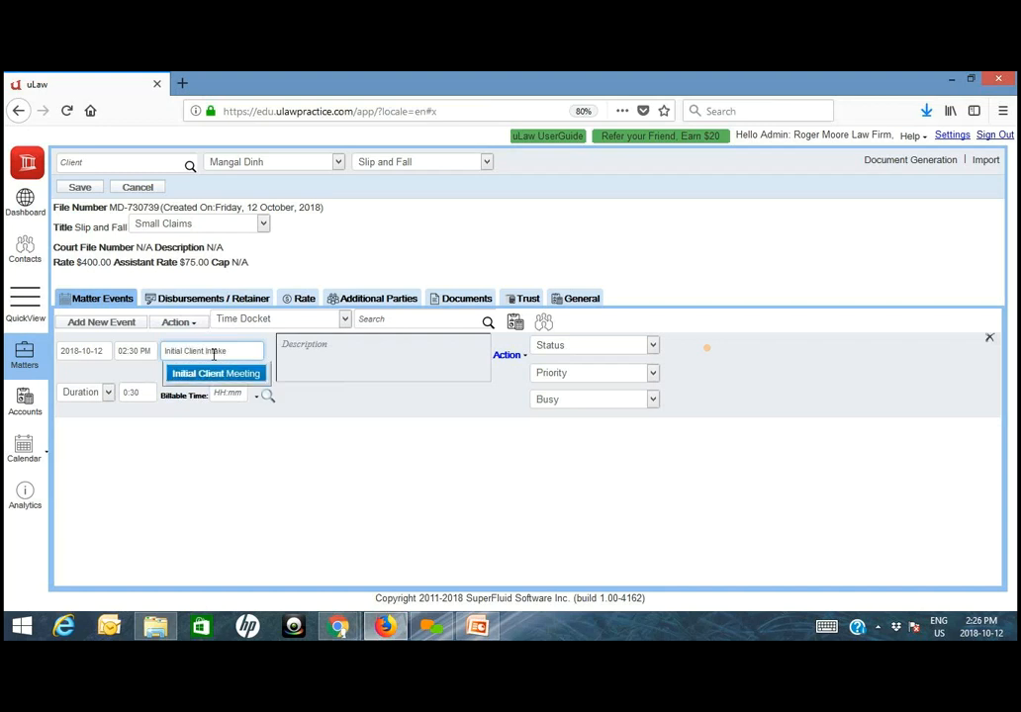
# - Enter the docket description on three lines: "Initial Intake and Screening", "Conflict Screening" and "Drivers license scanned"
pyautogui.click(326, 353)
pyautogui.write('Initial Int')
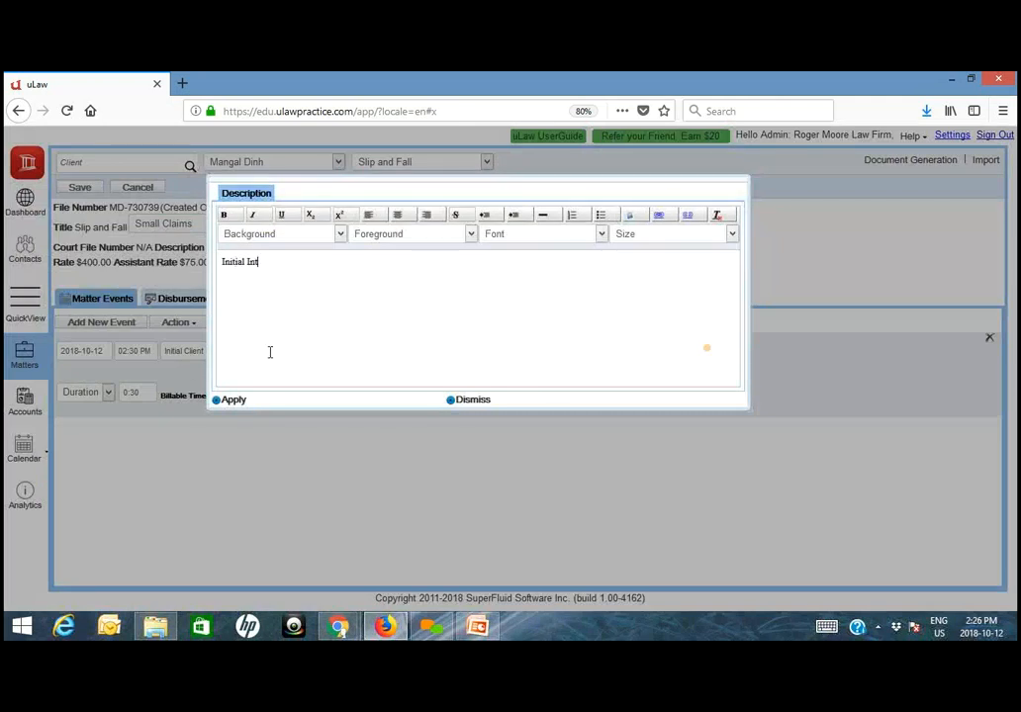
pyautogui.write('ake and Screening')
pyautogui.press('Return')
pyautogui.write('Conflict Screening')
pyautogui.press('Return')
pyautogui.write('Fees')
pyautogui.press('BackSpace')
pyautogui.press('BackSpace')
pyautogui.press('BackSpace')
pyautogui.press('BackSpace')
pyautogui.write('Drivers license')
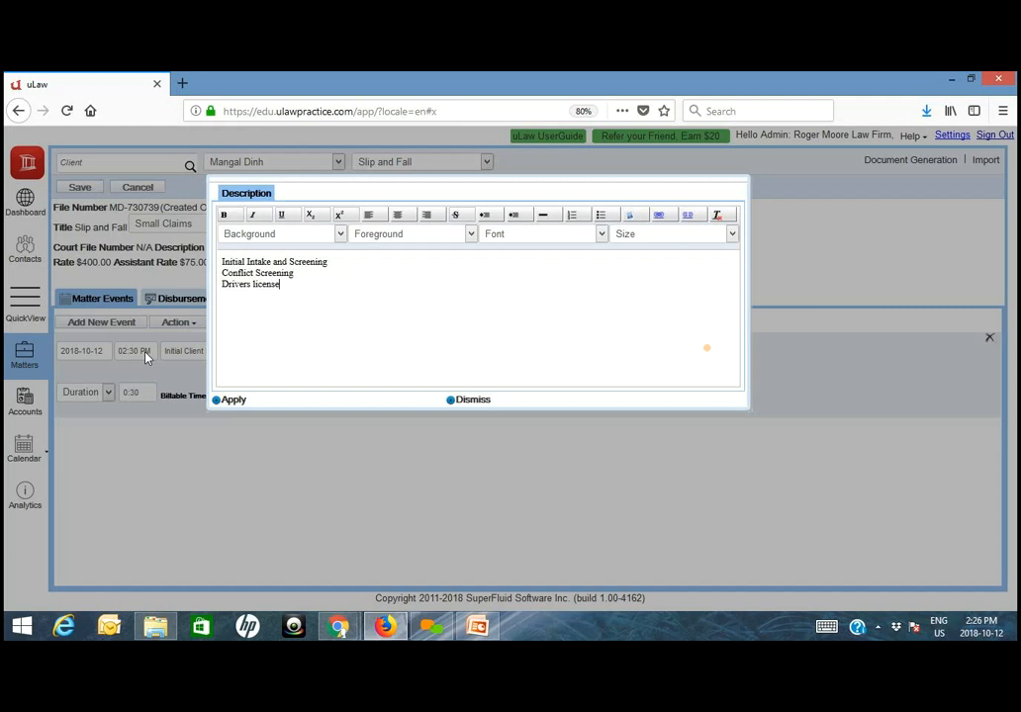
pyautogui.write(' scanned')
# - Format the three description lines as a bulleted list and apply the description to the docket
pyautogui.moveTo(342, 285); pyautogui.dragTo(428, 254)
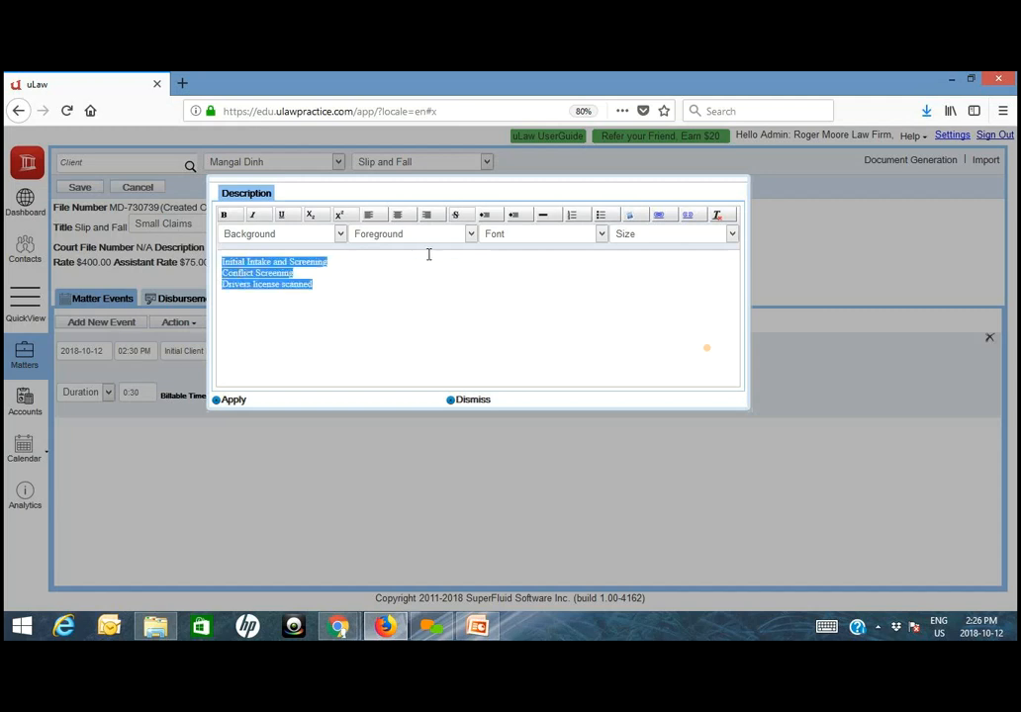
pyautogui.click(600, 216)
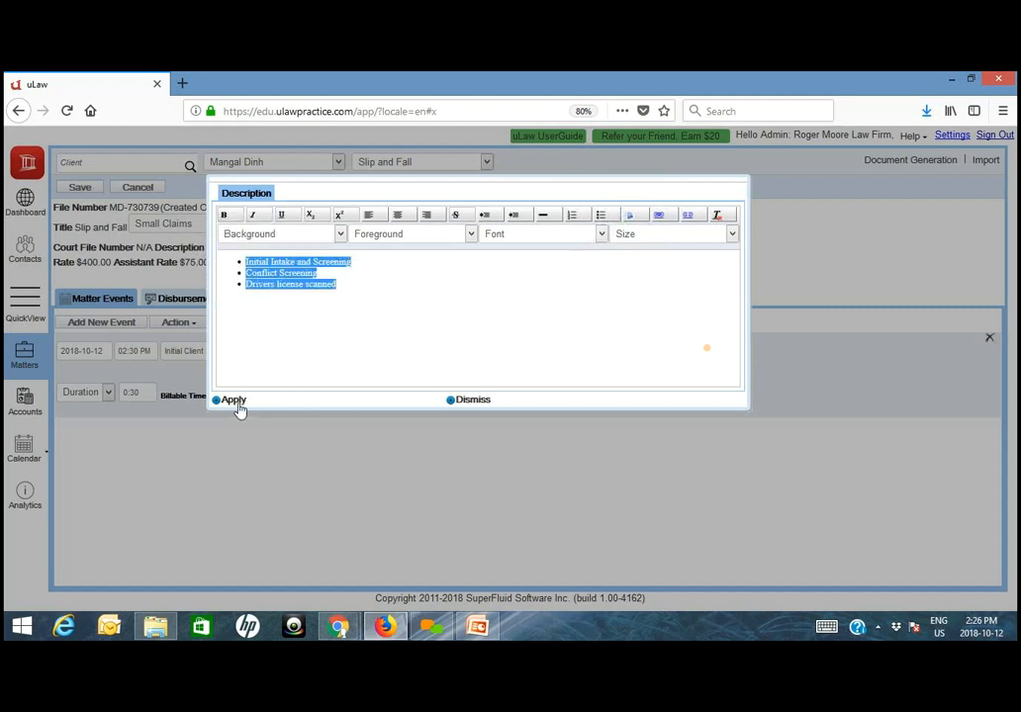
pyautogui.click(235, 402)
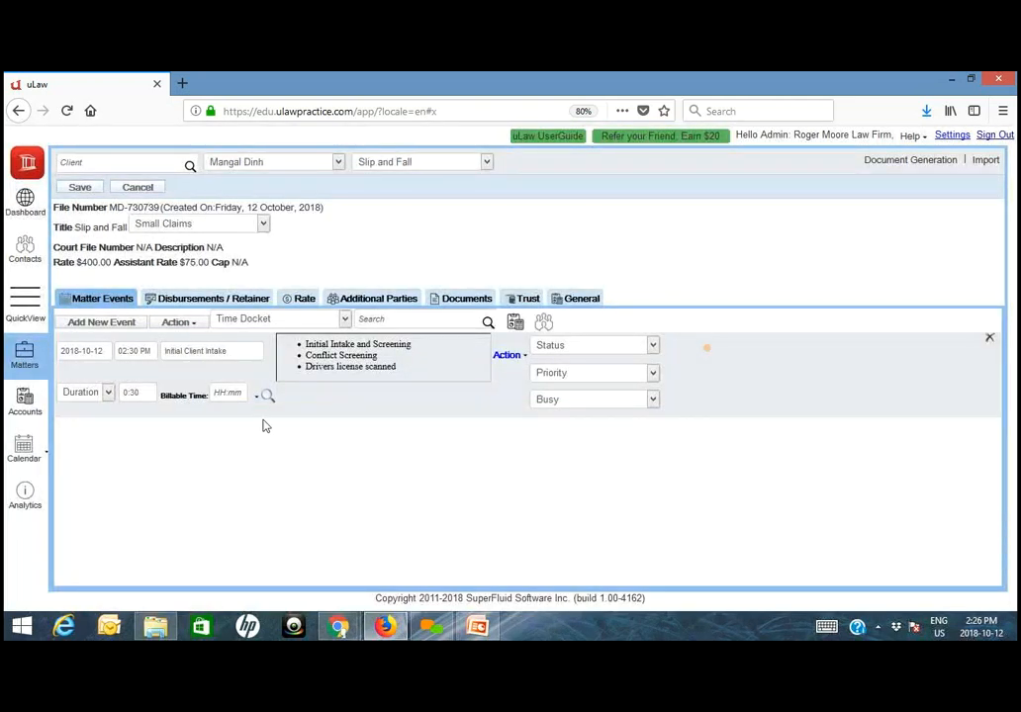
# - In the matter's rates, enter the legal assistant's name as A1 and the second legal counsel's name as L2
pyautogui.click(303, 300)
pyautogui.click(137, 334)
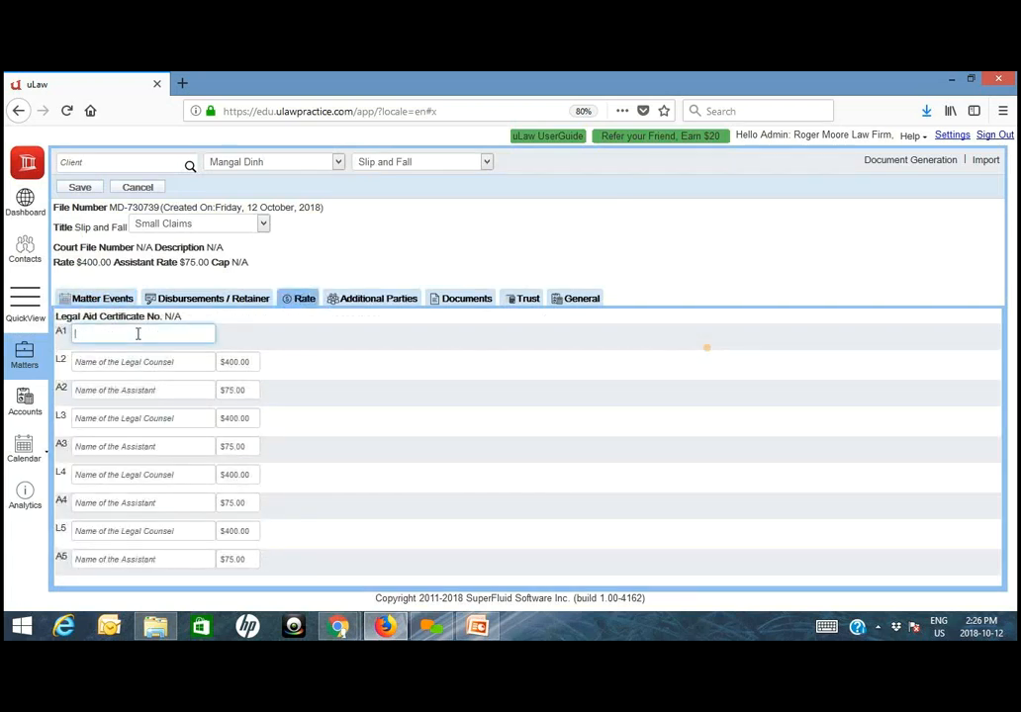
pyautogui.write('Sand')
pyautogui.click(121, 356)
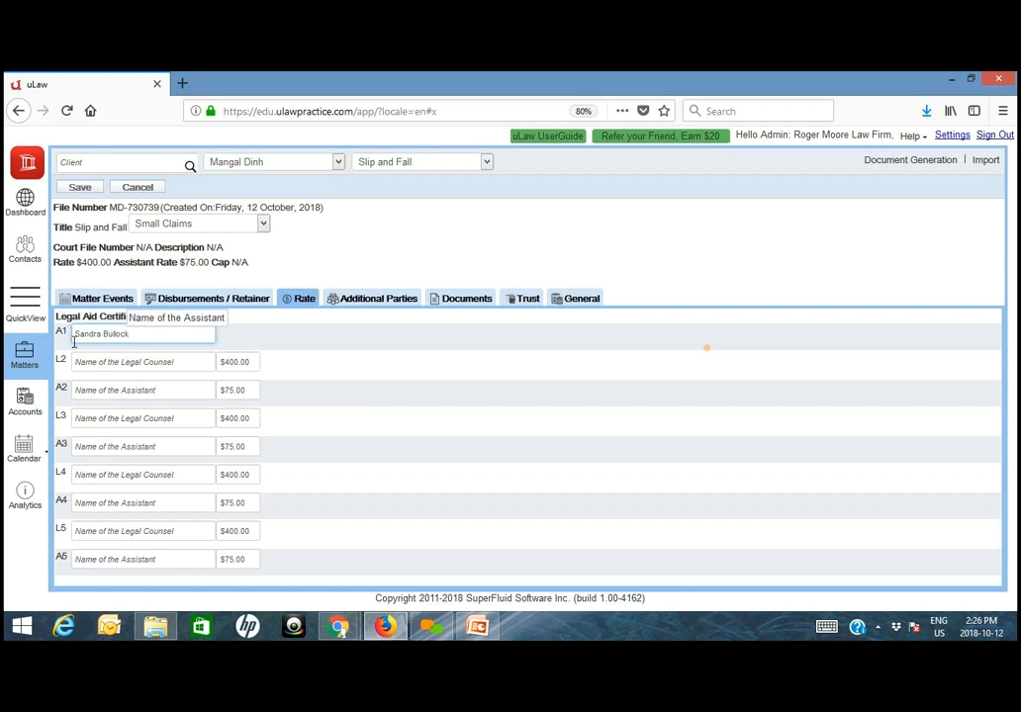
pyautogui.click(104, 361)
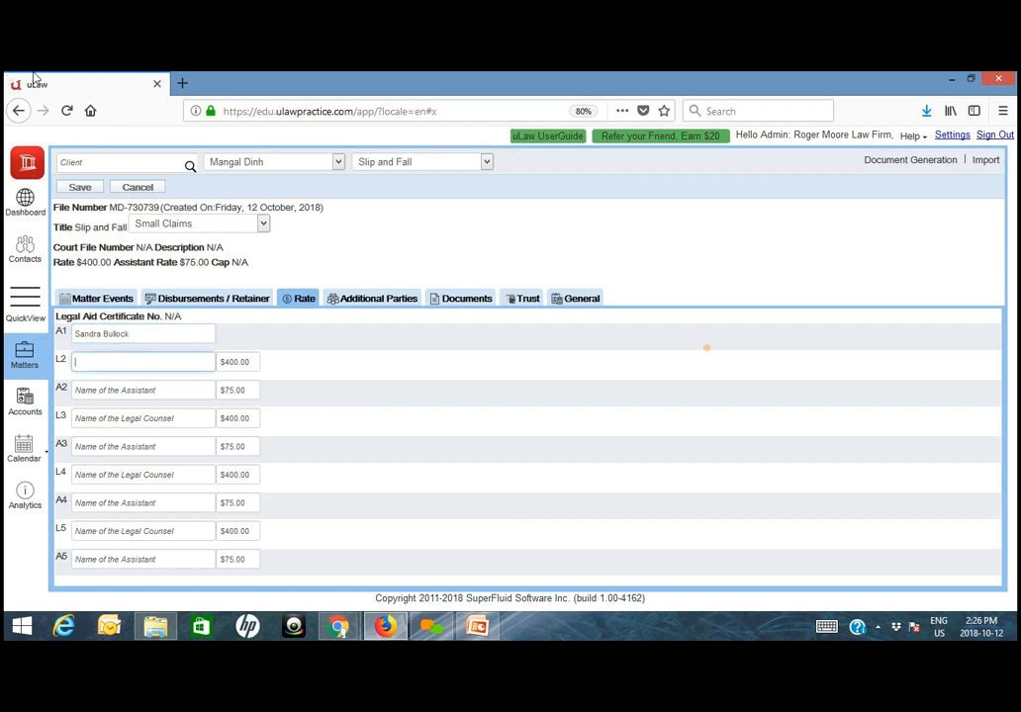
pyautogui.write('Amr')
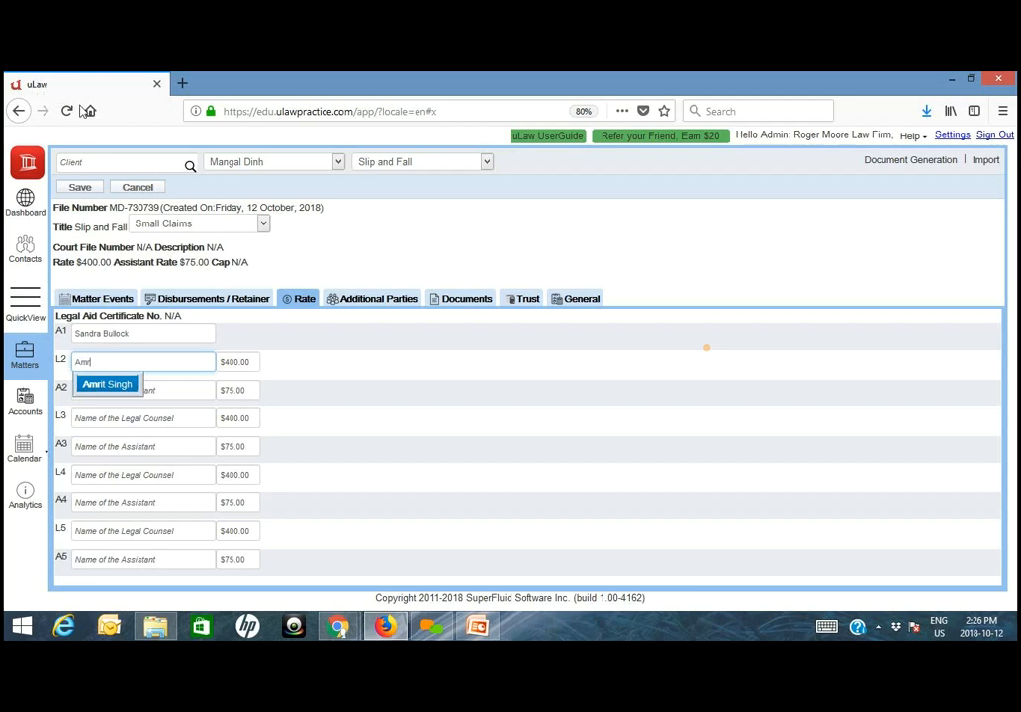
pyautogui.click(106, 385)
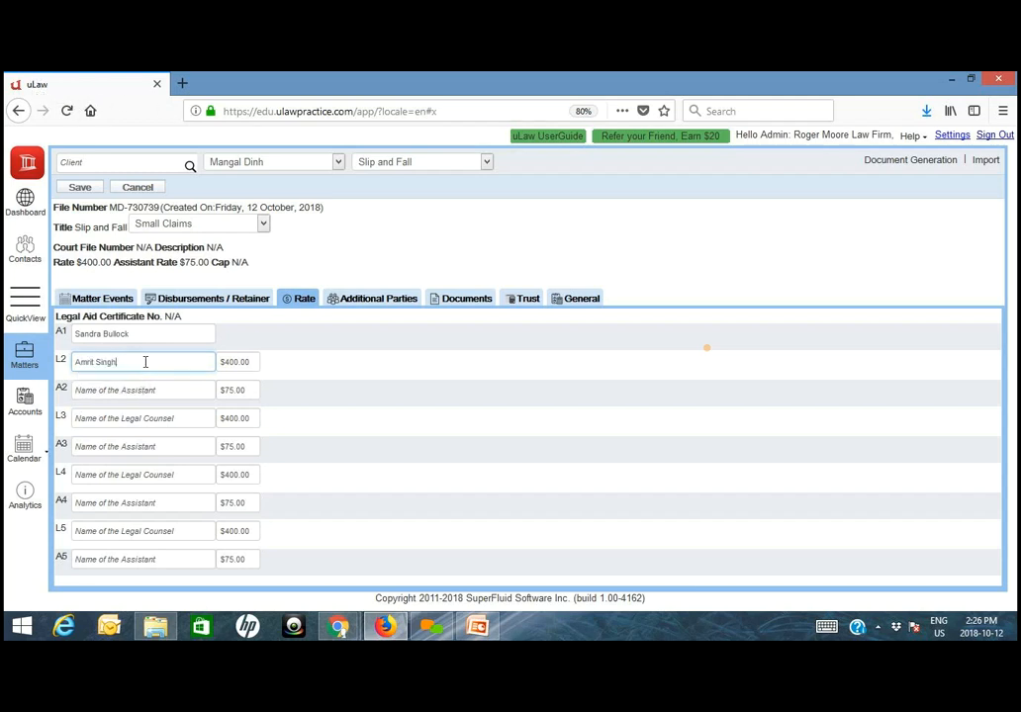
# - Set the L2 legal counsel's rate to $100
pyautogui.click(241, 364)
pyautogui.write('250')
pyautogui.press('BackSpace')
pyautogui.press('BackSpace')
pyautogui.press('BackSpace')
pyautogui.write('100')
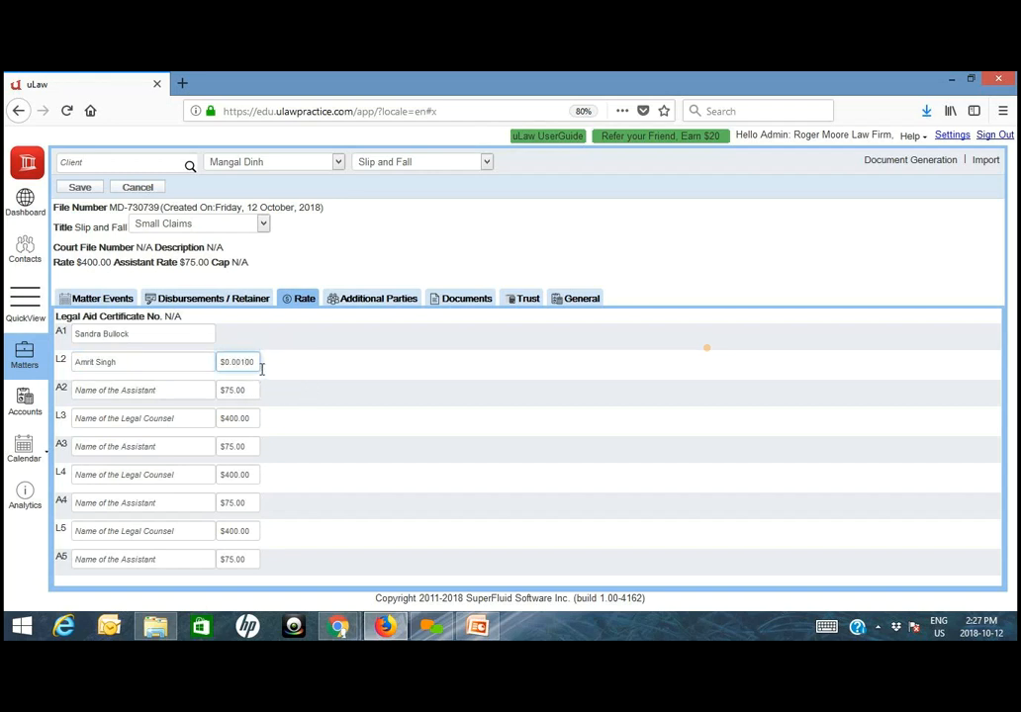
pyautogui.press('BackSpace')
pyautogui.press('BackSpace')
pyautogui.press('BackSpace')
pyautogui.press('BackSpace')
pyautogui.press('BackSpace')
pyautogui.write('0')
pyautogui.press('BackSpace')
pyautogui.press('BackSpace')
pyautogui.write('100')
# - Set the matter's main fee rate to 200 and save the matter
pyautogui.click(94, 274)
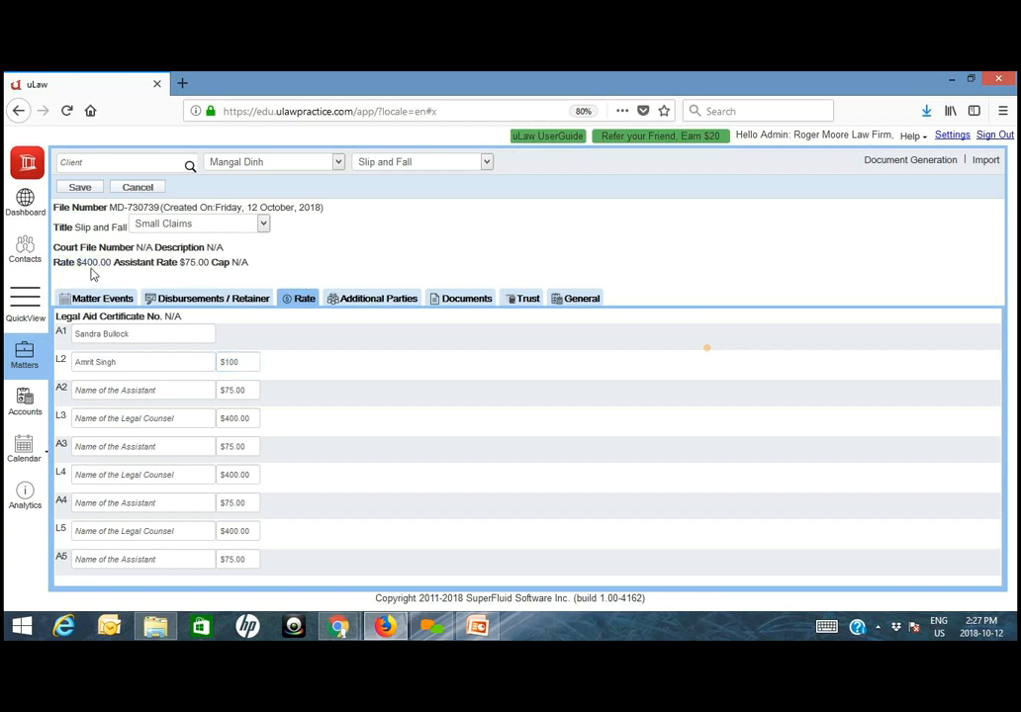
pyautogui.click(93, 268)
pyautogui.moveTo(145, 266); pyautogui.dragTo(73, 268)
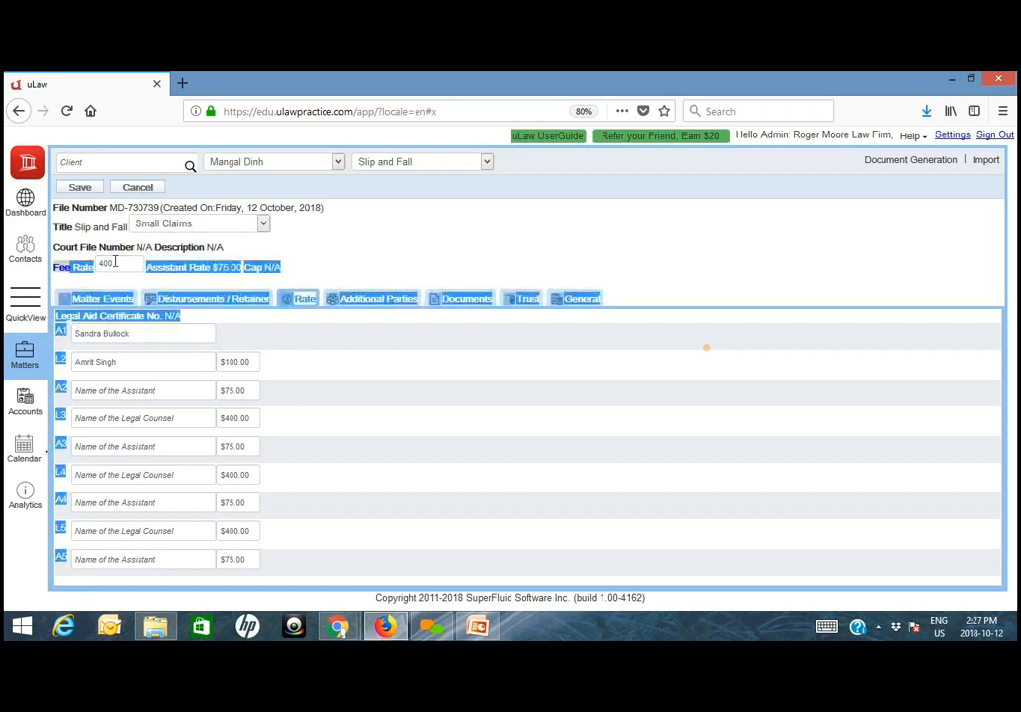
pyautogui.click(100, 266)
pyautogui.doubleClick(102, 267)
pyautogui.write('200')
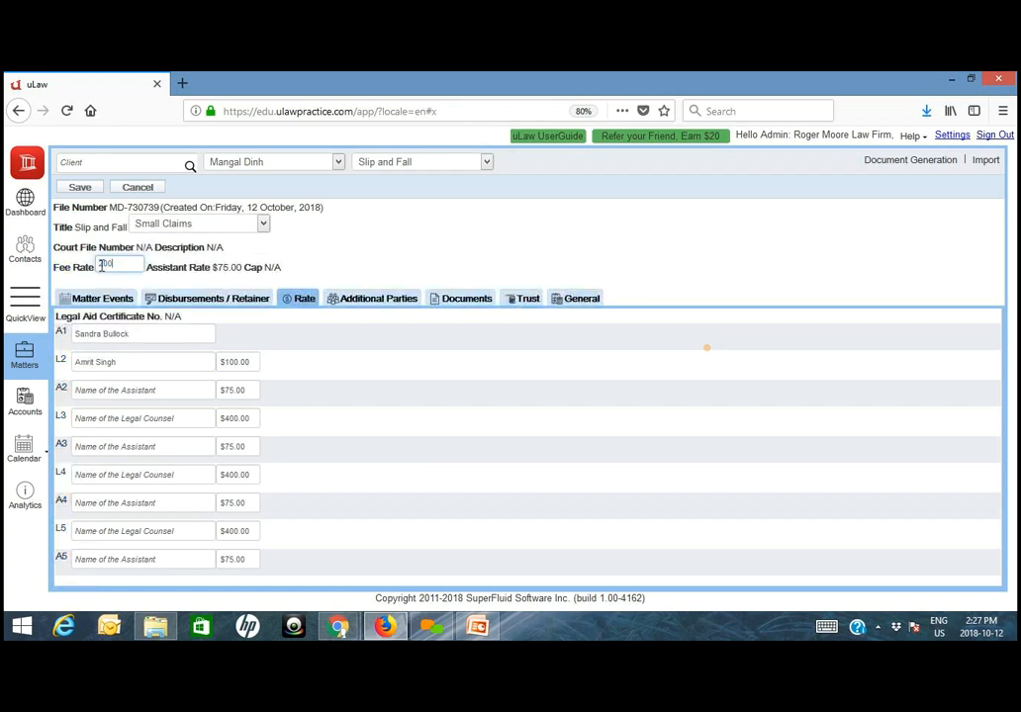
pyautogui.click(79, 187)
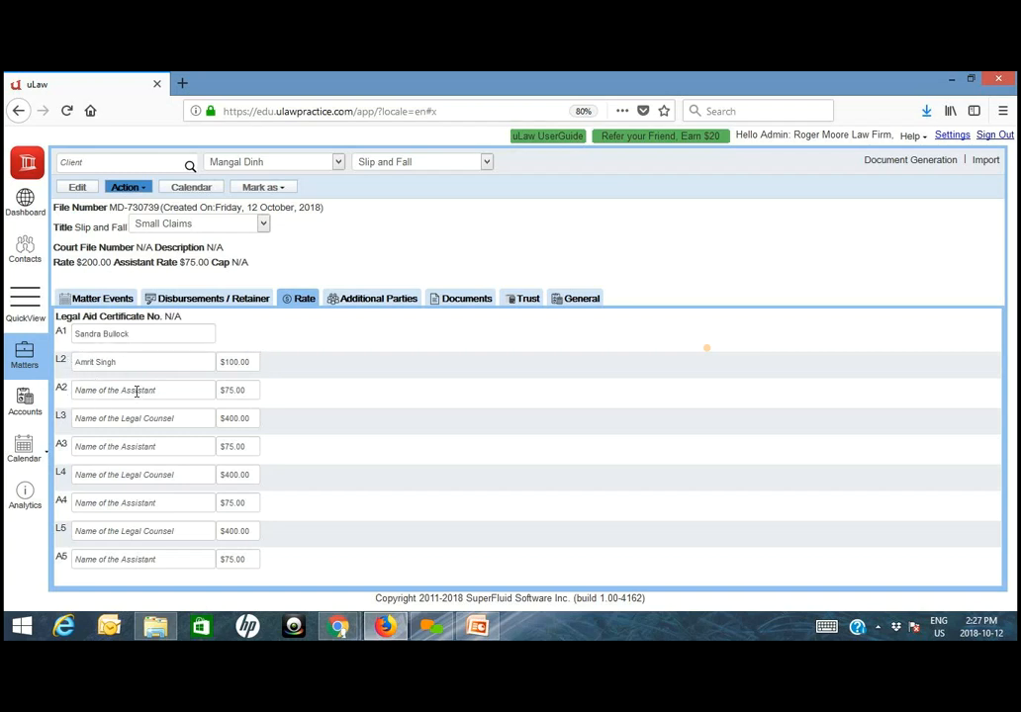
# - Review the Coworkers contacts for the L2 counsel and the A1 assistant, opening the assistant's record for editing and cancelling without changes
pyautogui.click(21, 267)
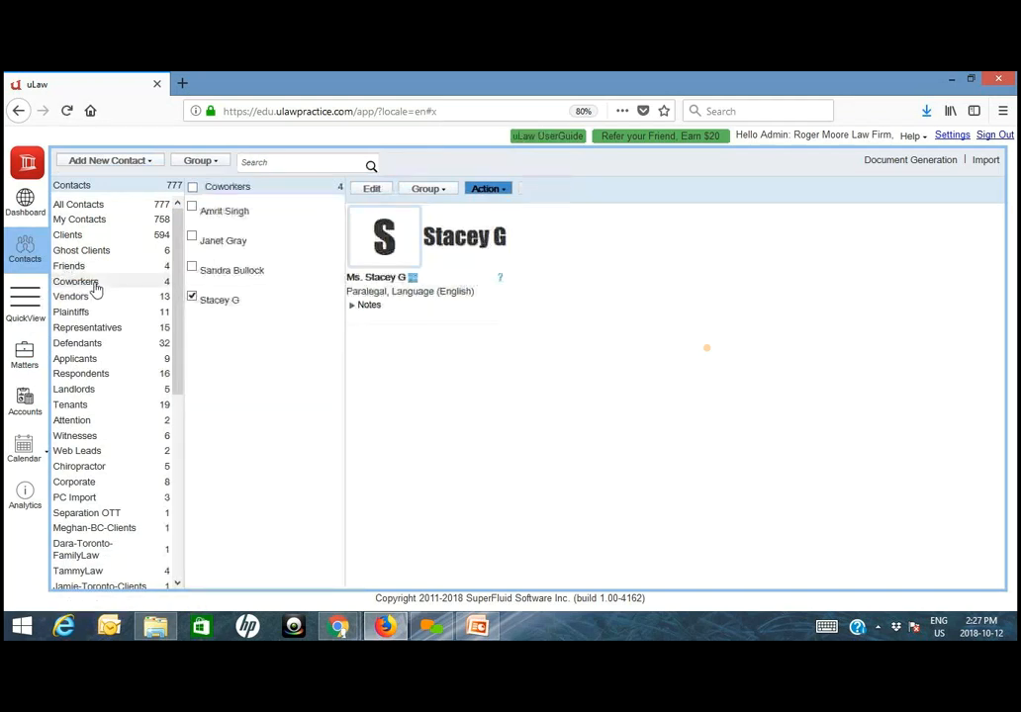
pyautogui.click(225, 213)
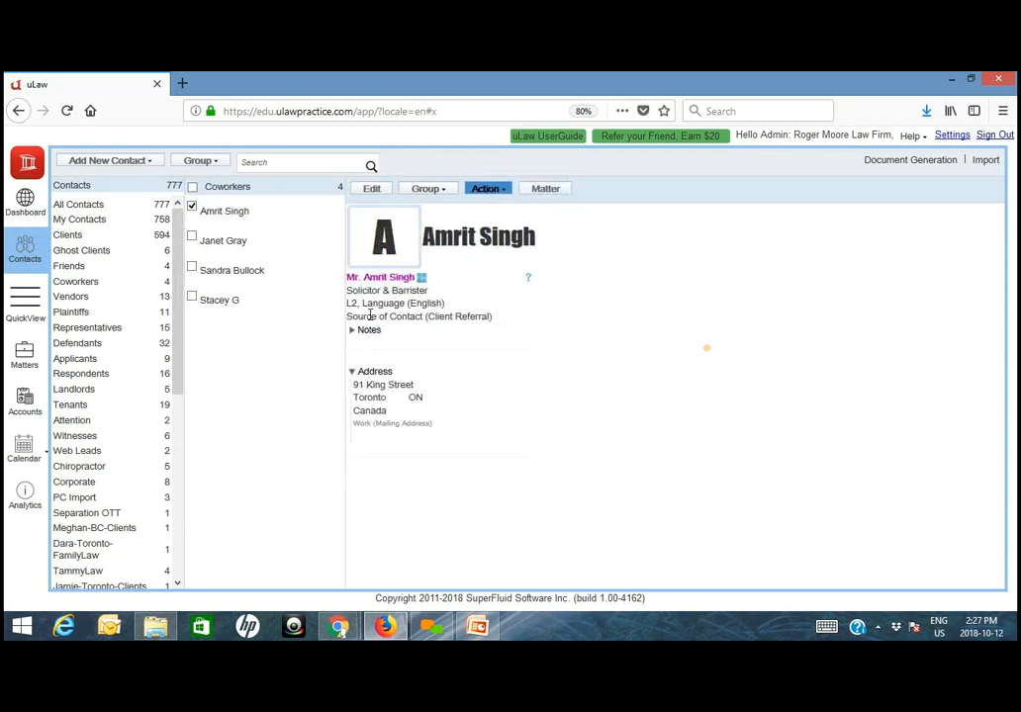
pyautogui.click(230, 277)
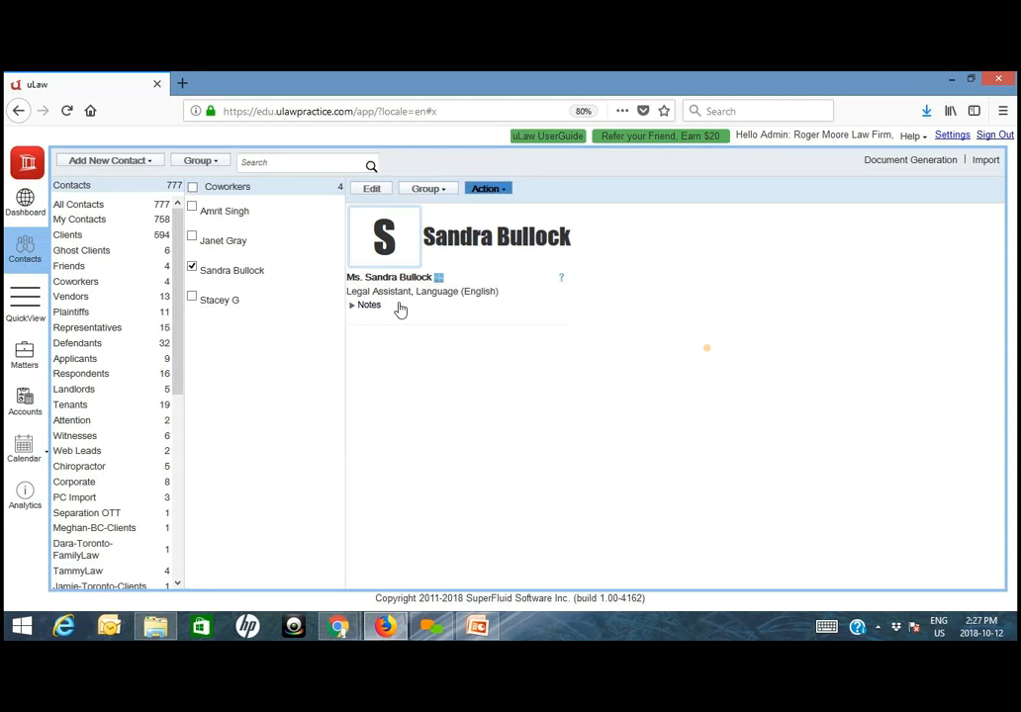
pyautogui.click(380, 195)
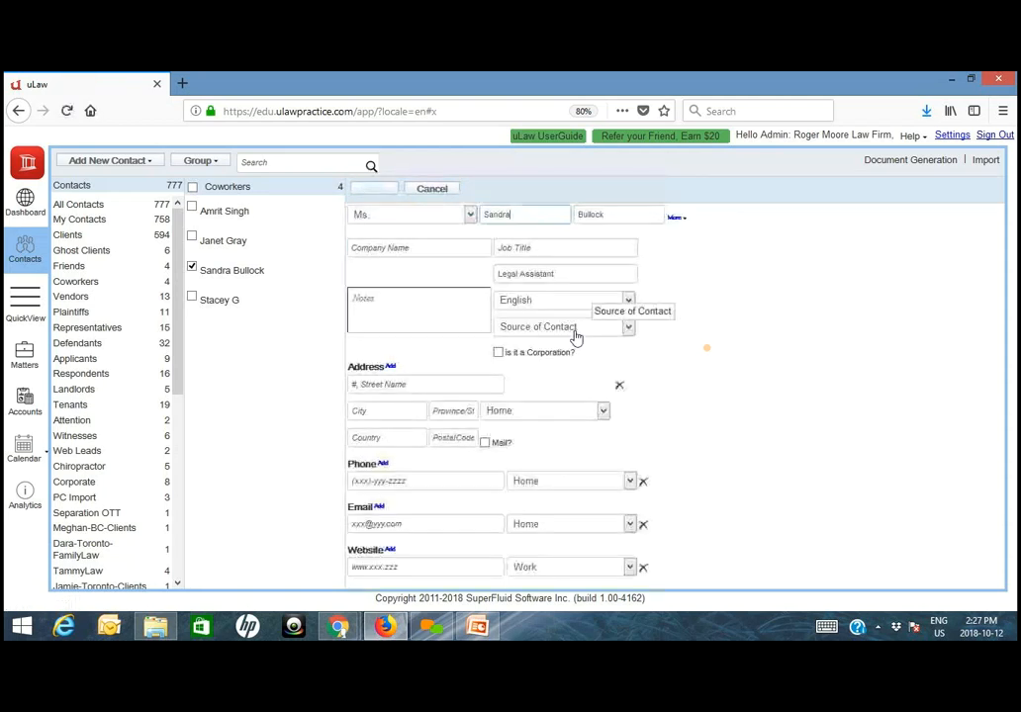
pyautogui.click(445, 189)
pyautogui.click(399, 321)
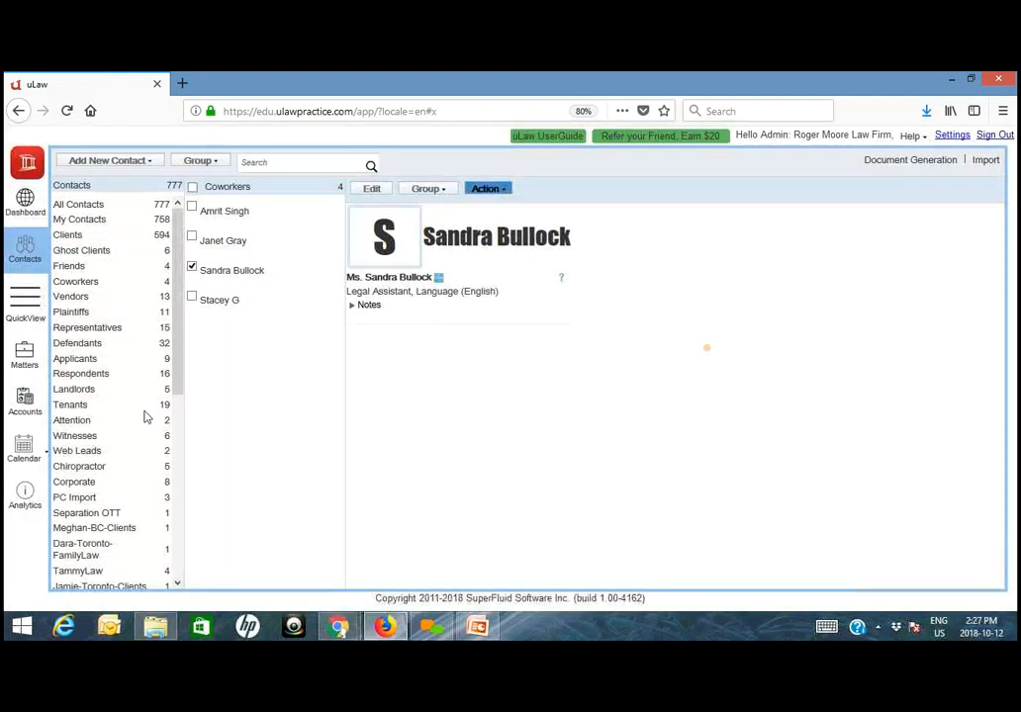
# - Return to the matter, apply assistant rate A1 to the Initial Client Intake docket, and check A1 against the rates list
pyautogui.click(15, 362)
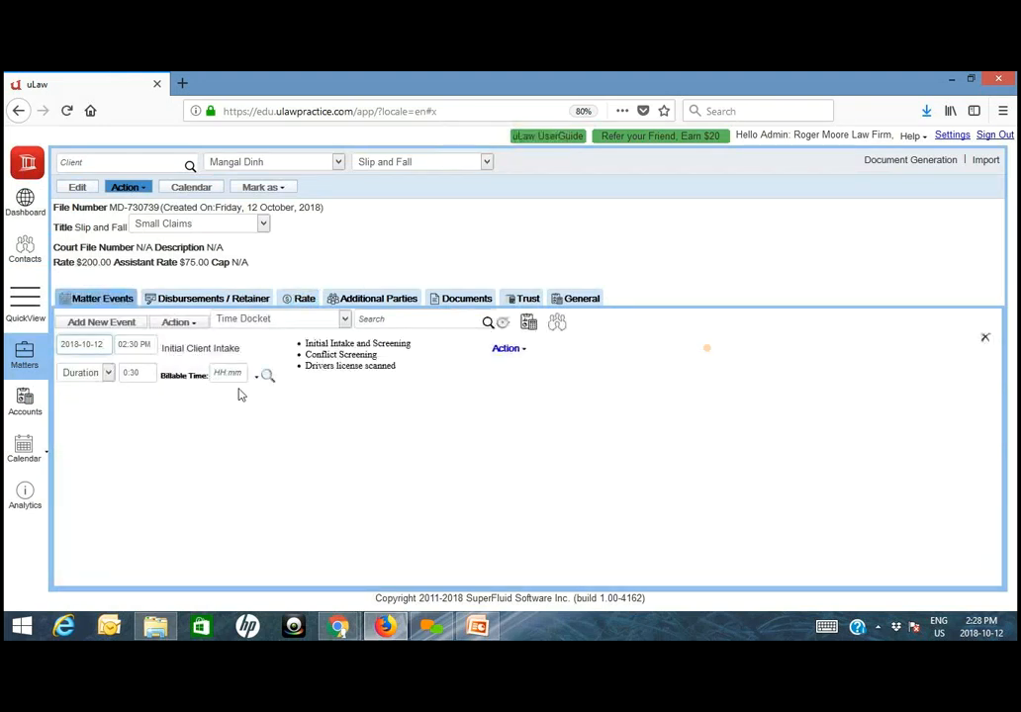
pyautogui.click(255, 376)
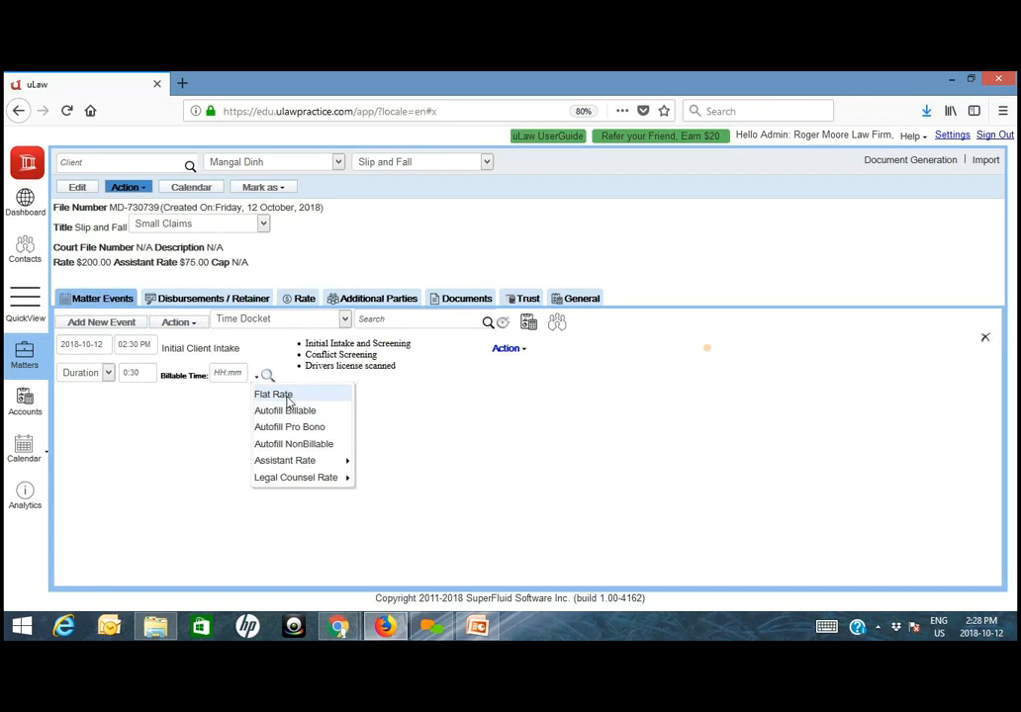
pyautogui.moveTo(296, 461)
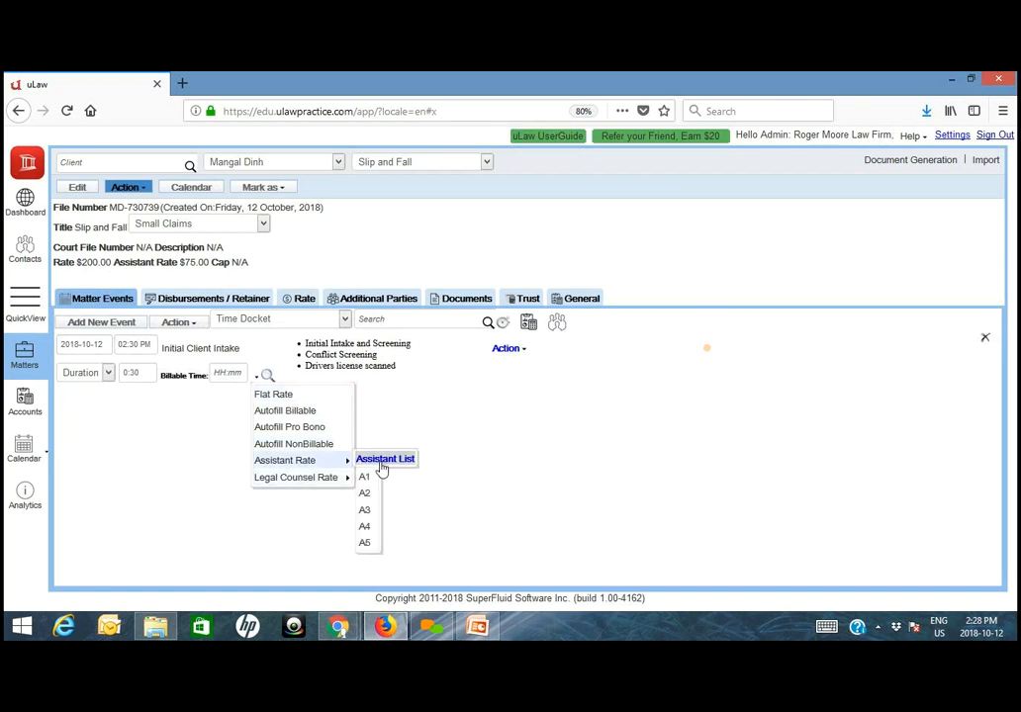
pyautogui.click(364, 476)
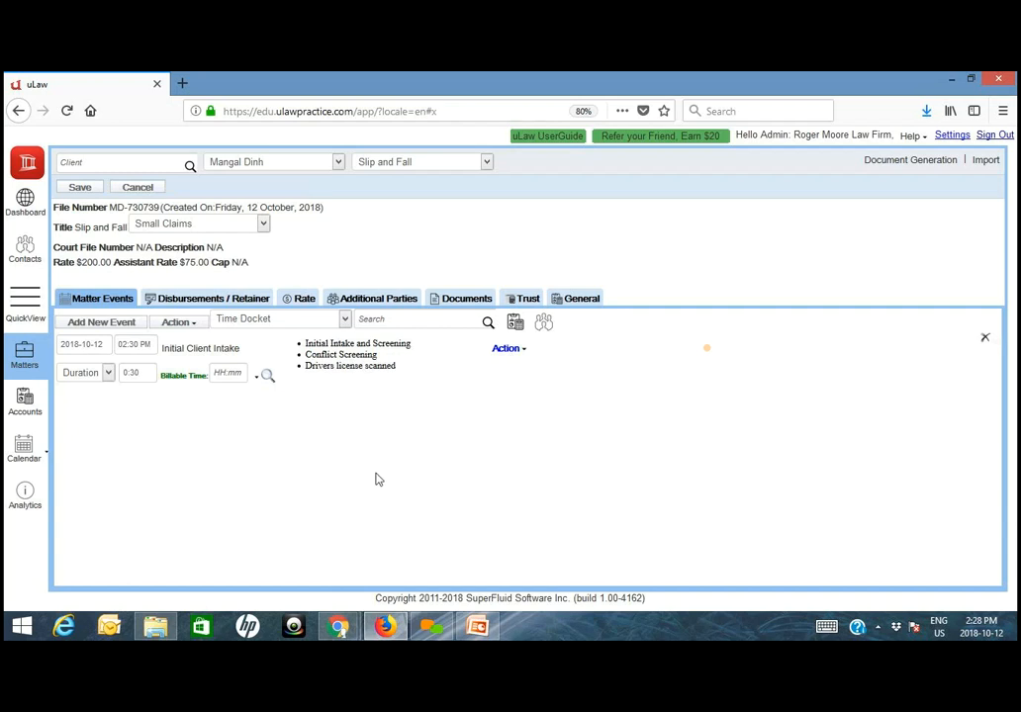
pyautogui.click(300, 298)
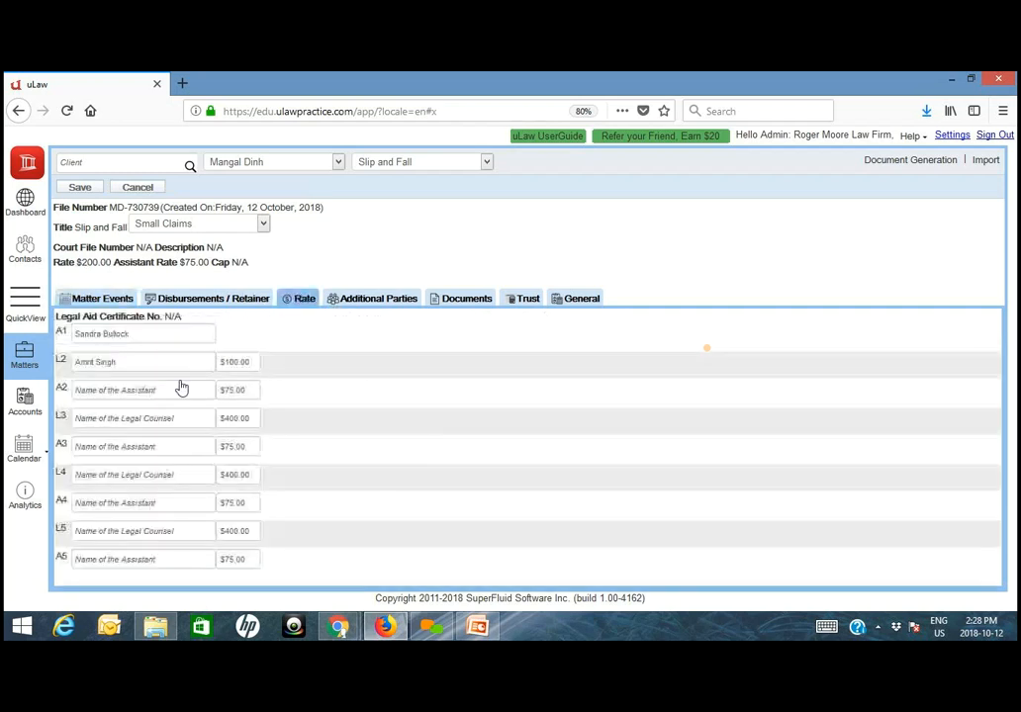
pyautogui.click(98, 299)
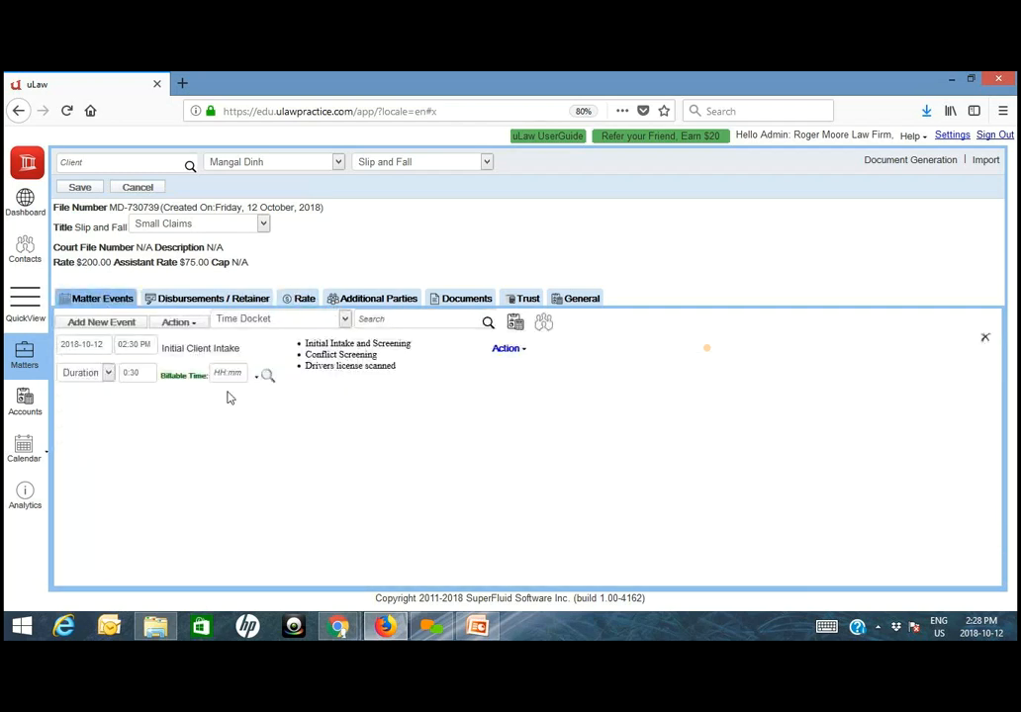
# - Set the Initial Client Intake docket's billable time to 1:00 and save the matter
pyautogui.click(231, 373)
pyautogui.click(256, 409)
pyautogui.click(250, 427)
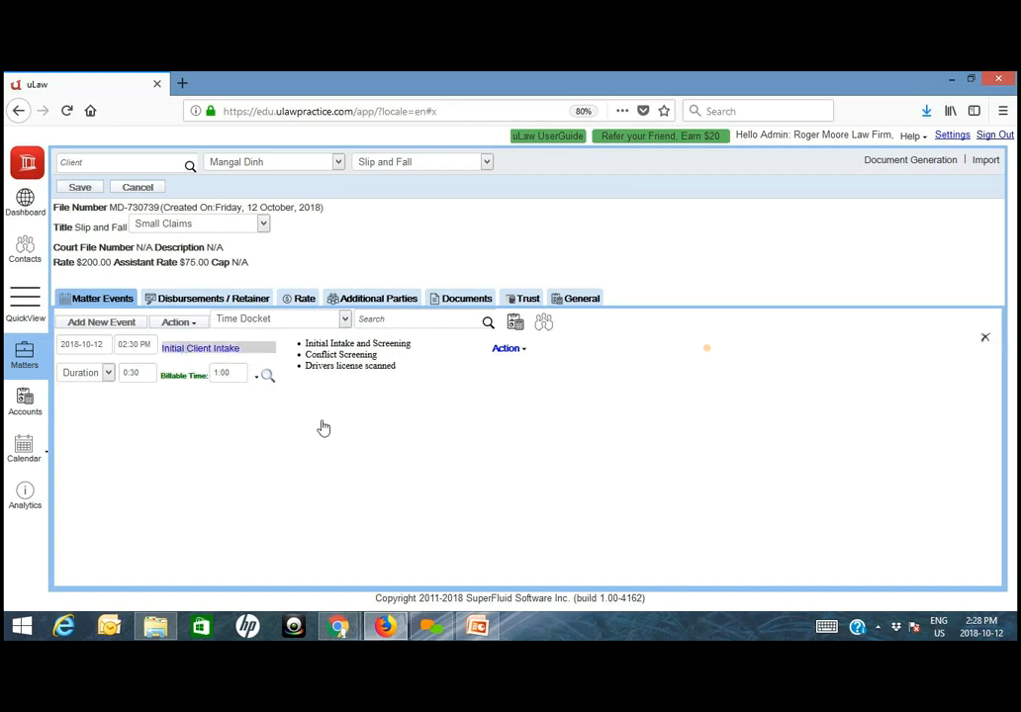
pyautogui.click(86, 189)
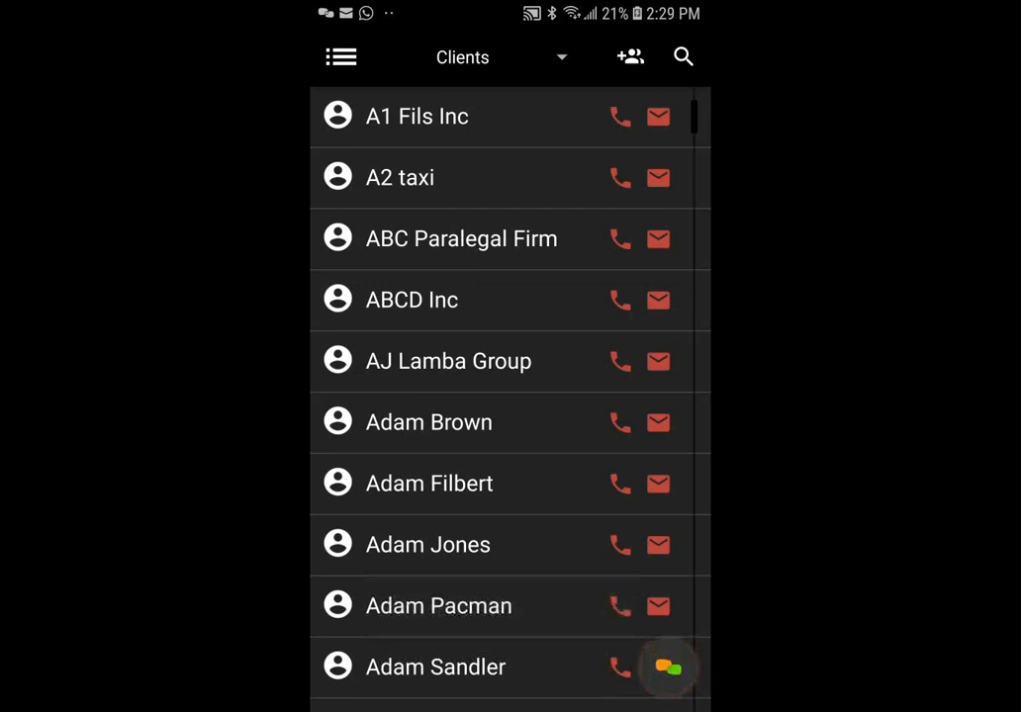
# - Go to the matters and open the client's Slip and Fall matter by searching for the client's name
pyautogui.click(341, 58)
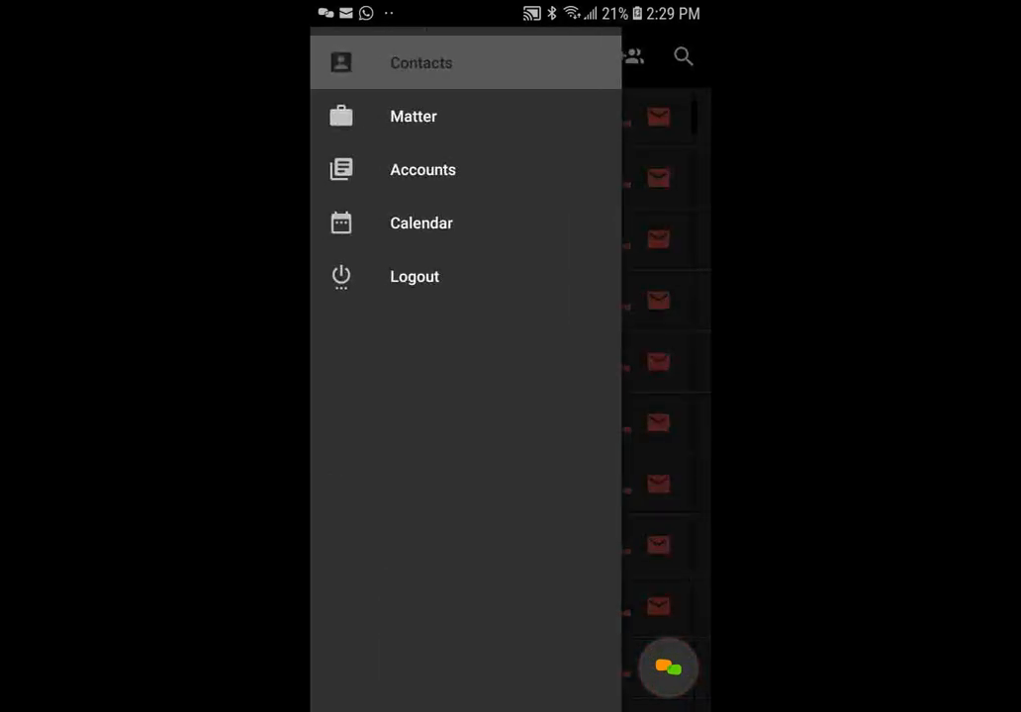
pyautogui.click(412, 117)
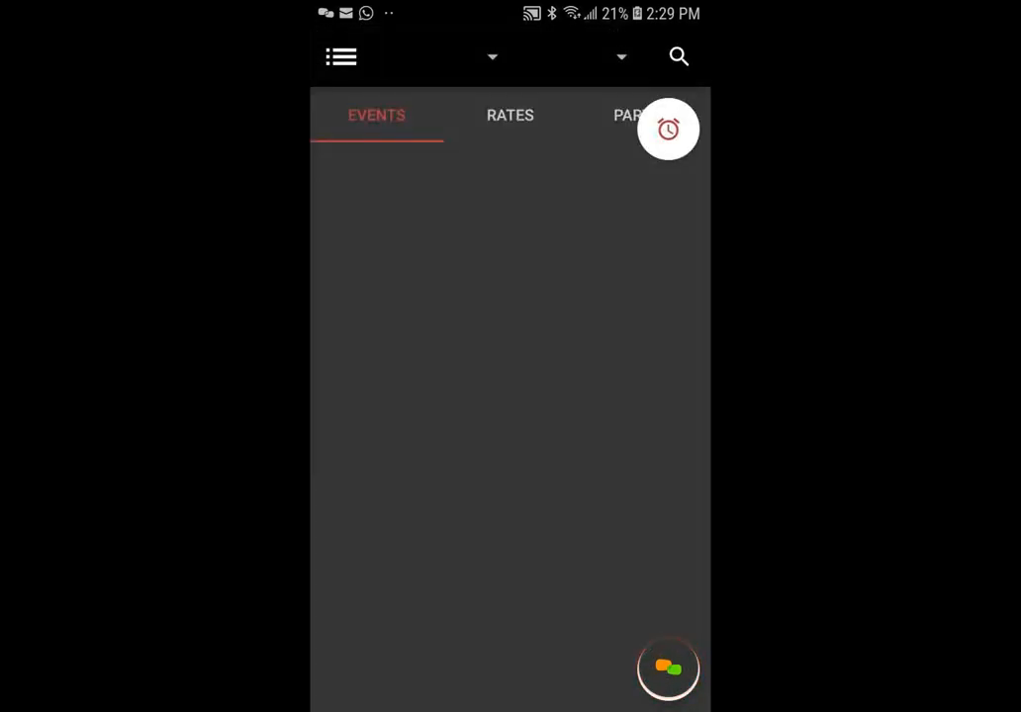
pyautogui.click(678, 57)
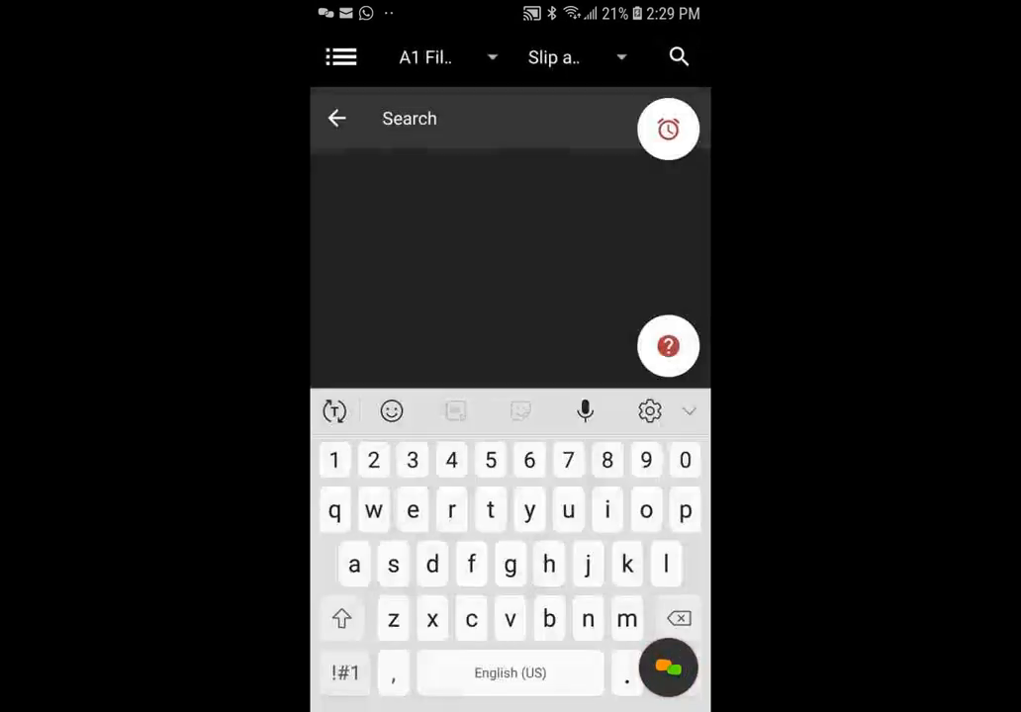
pyautogui.write('mang')
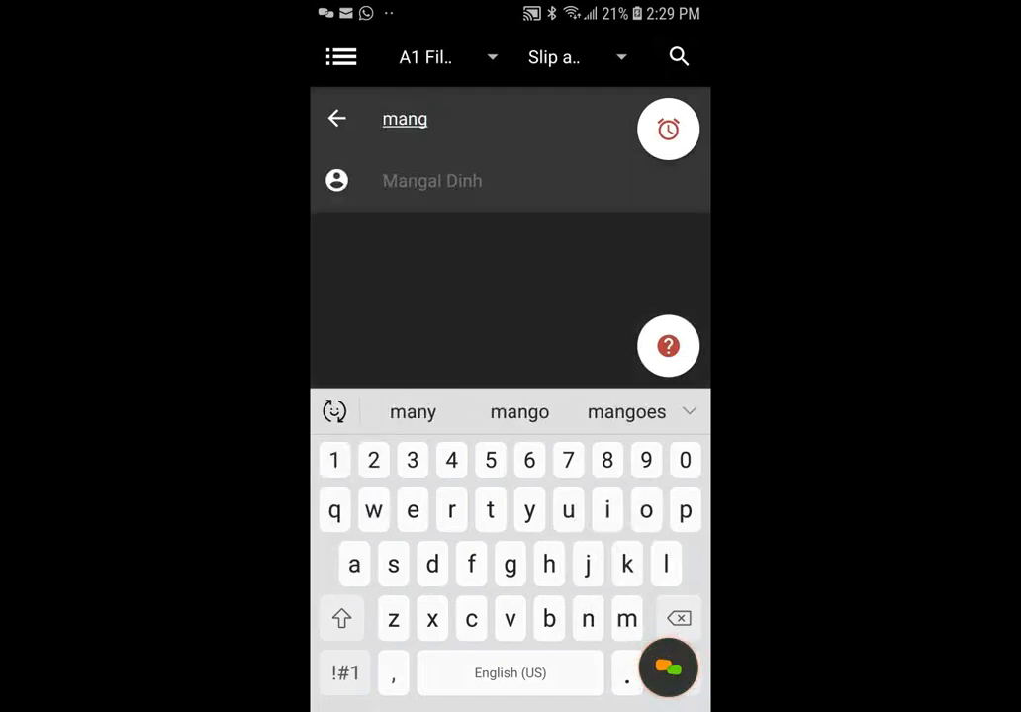
pyautogui.click(432, 181)
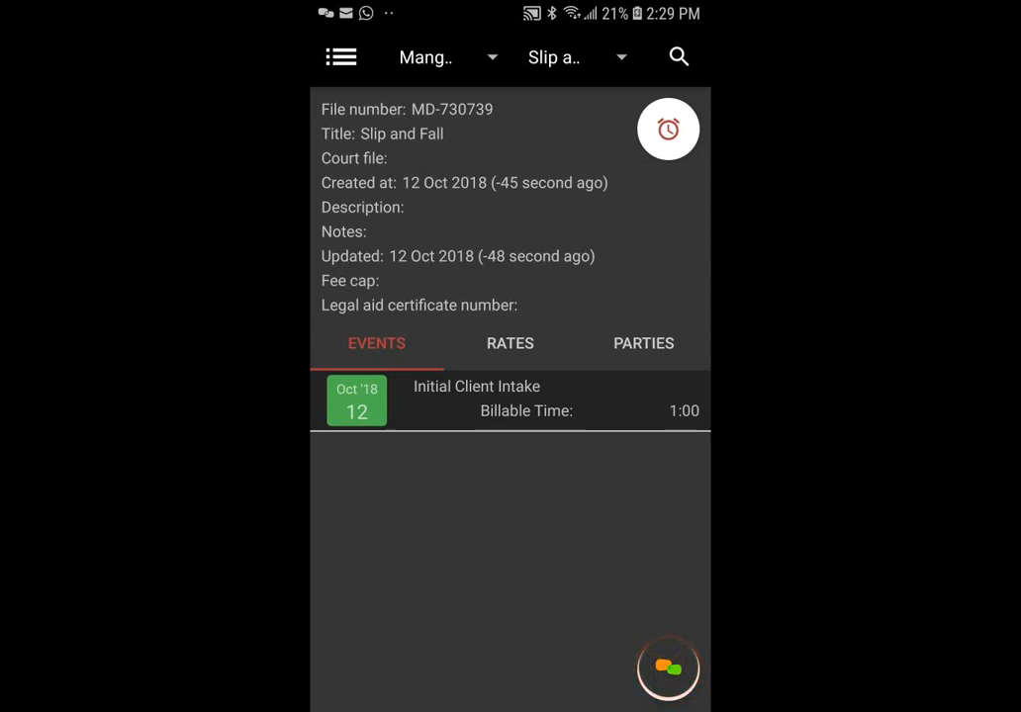
# - Import a docket into the matter from the call log, using the 16-second outgoing ULawpractice call of Oct 12, 14:23:29
pyautogui.click(668, 130)
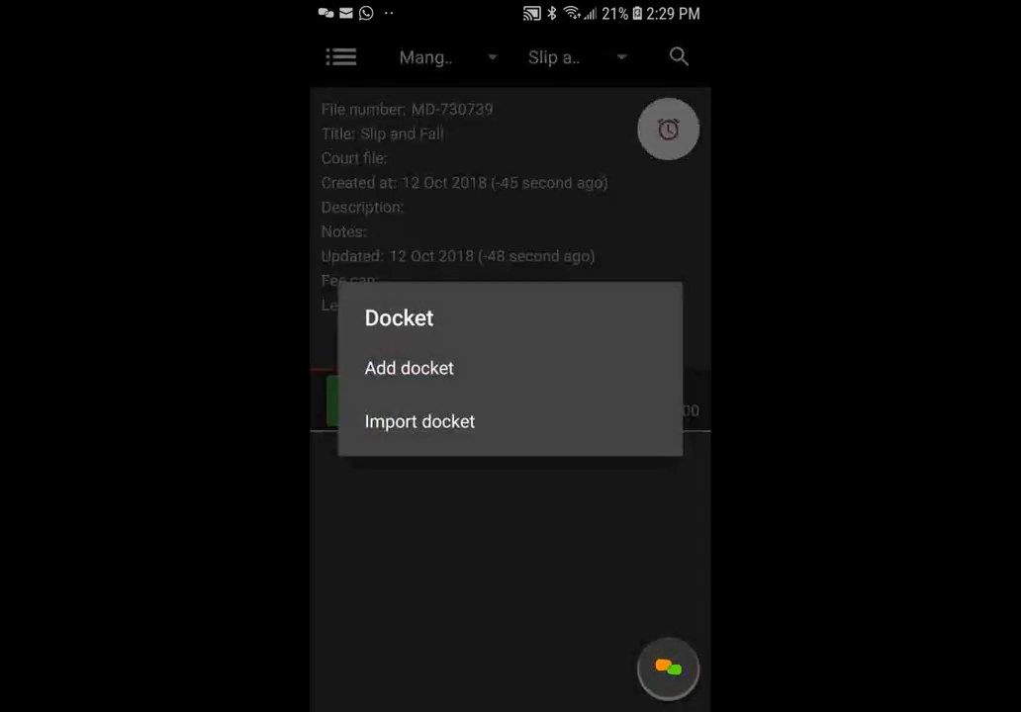
pyautogui.click(420, 421)
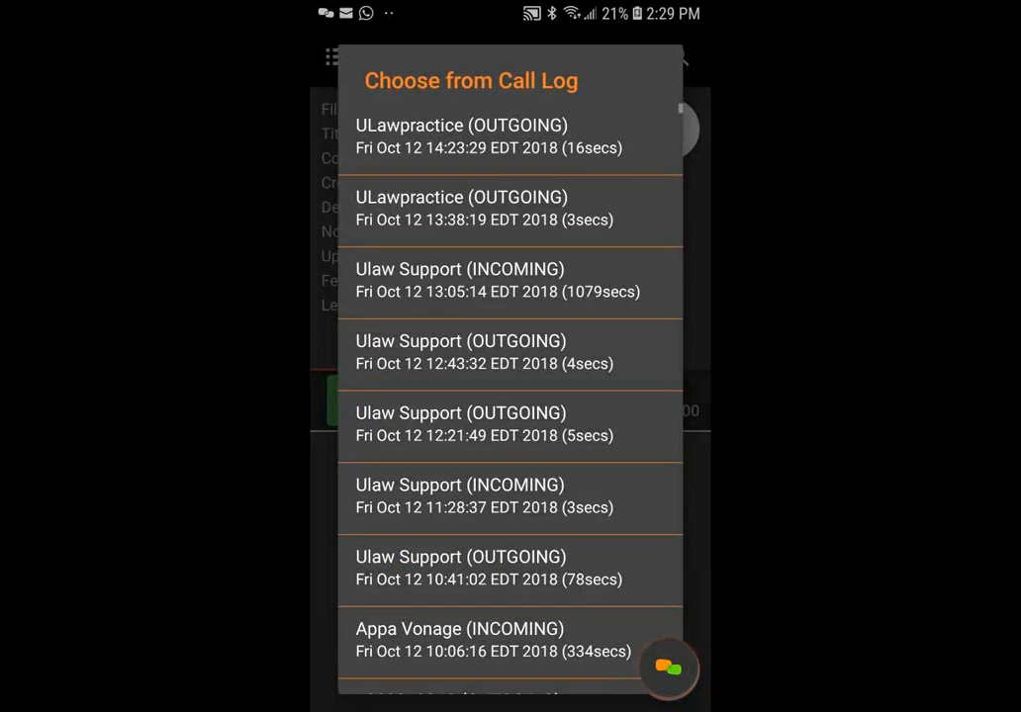
pyautogui.click(461, 136)
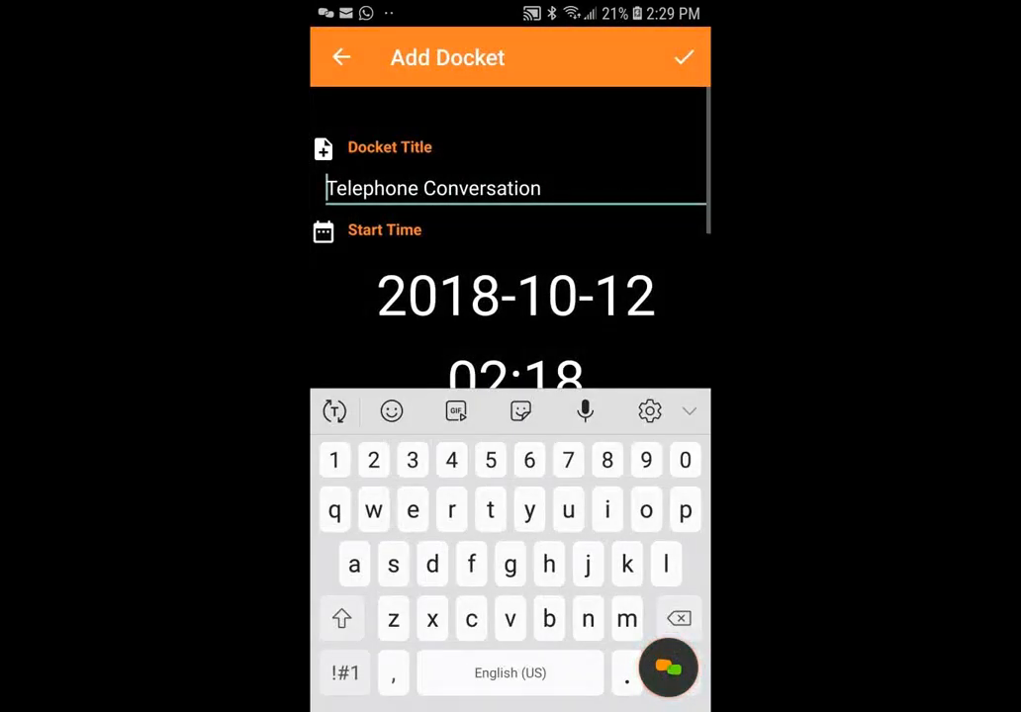
pyautogui.scroll(-3, 510, 237)
pyautogui.scroll(1, 511, 238)
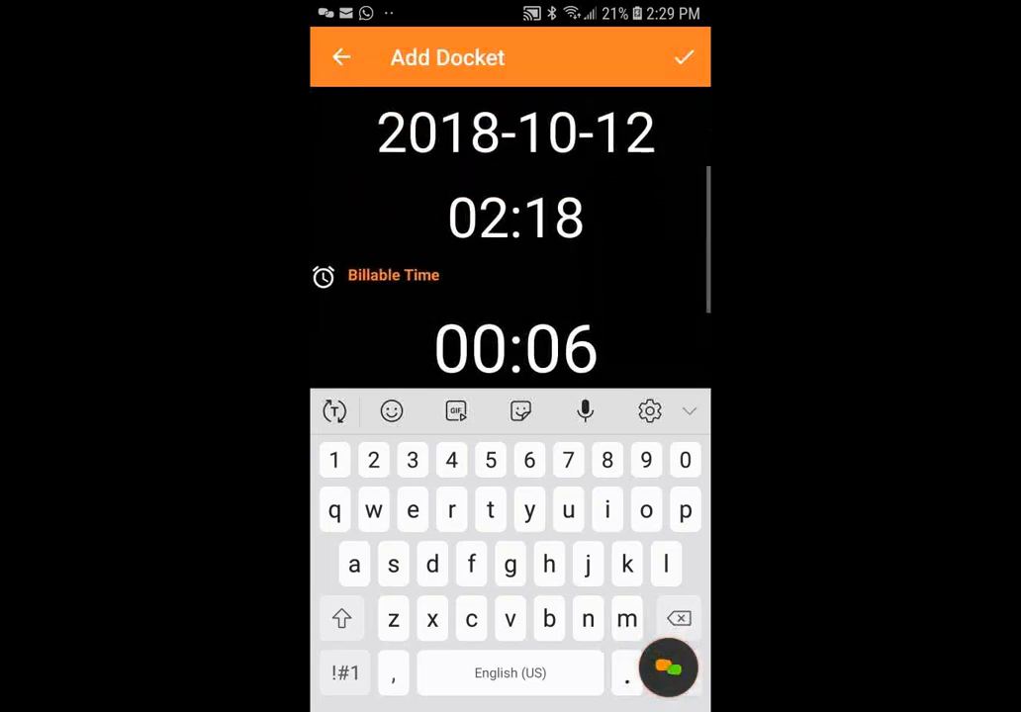
# - Set the imported Telephone Conversation docket's start time to 14:00 and its billable time to 00:24
pyautogui.click(515, 219)
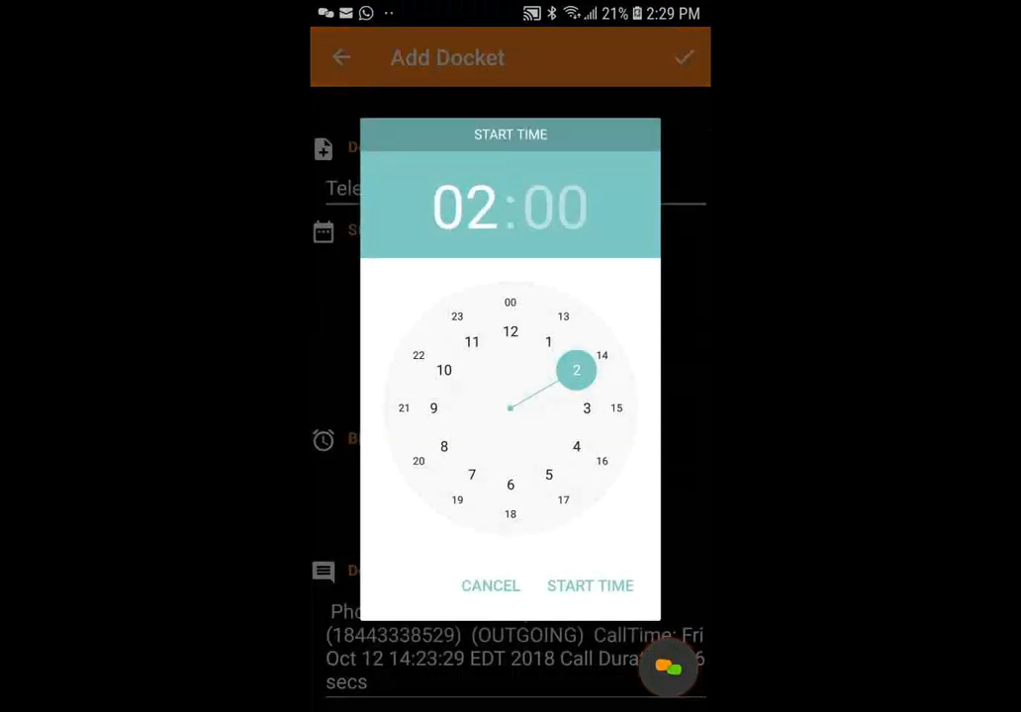
pyautogui.click(602, 355)
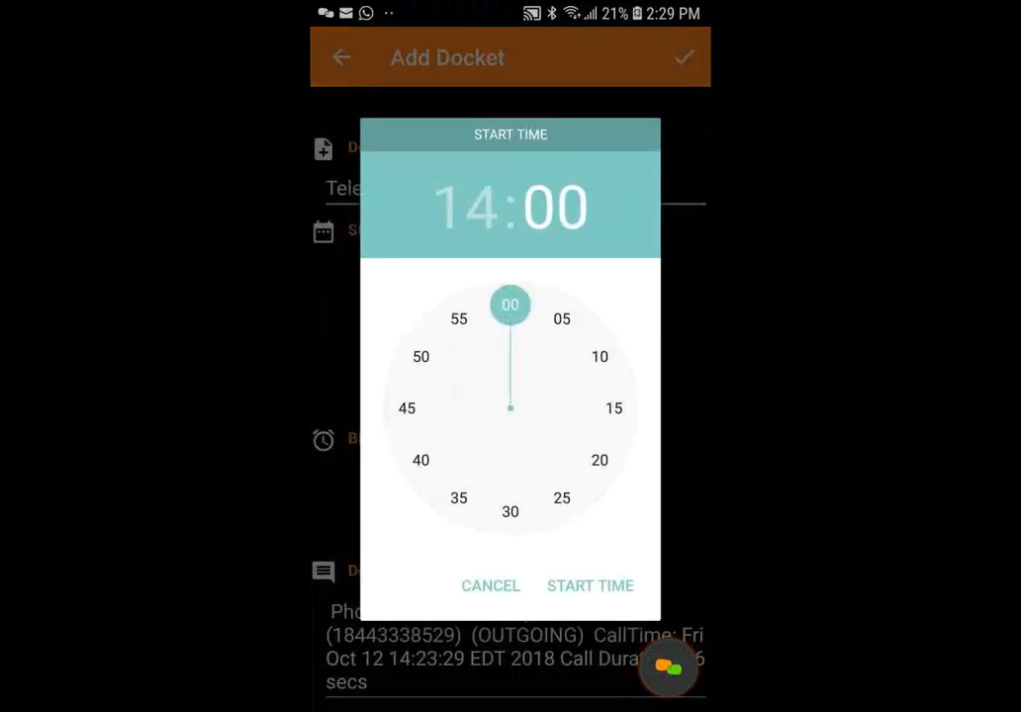
pyautogui.click(589, 585)
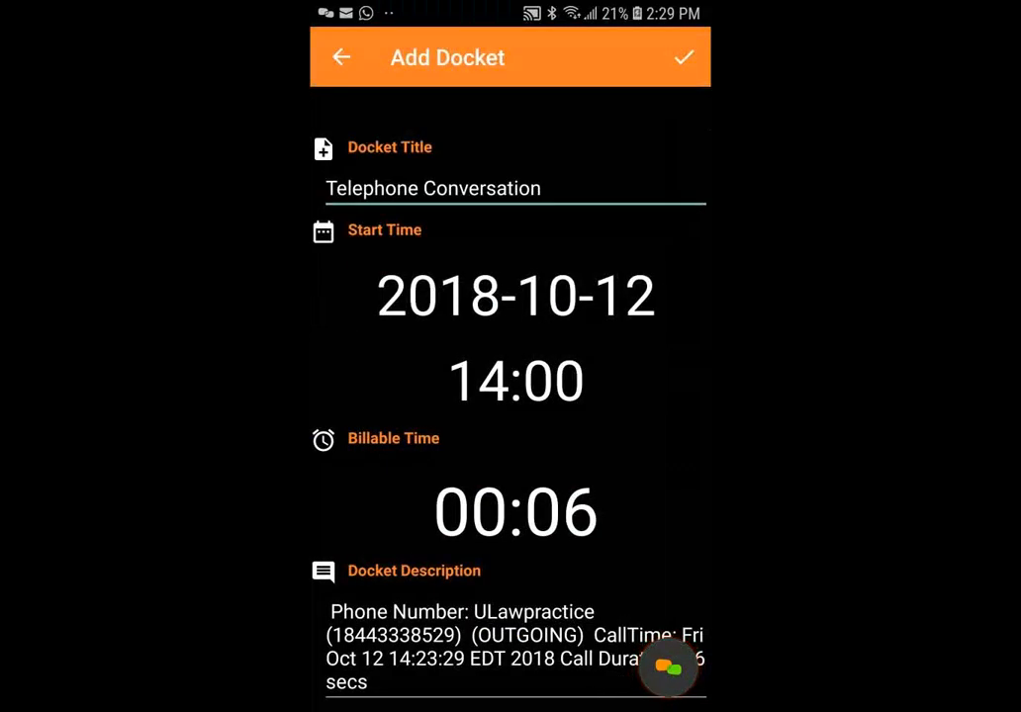
pyautogui.click(515, 511)
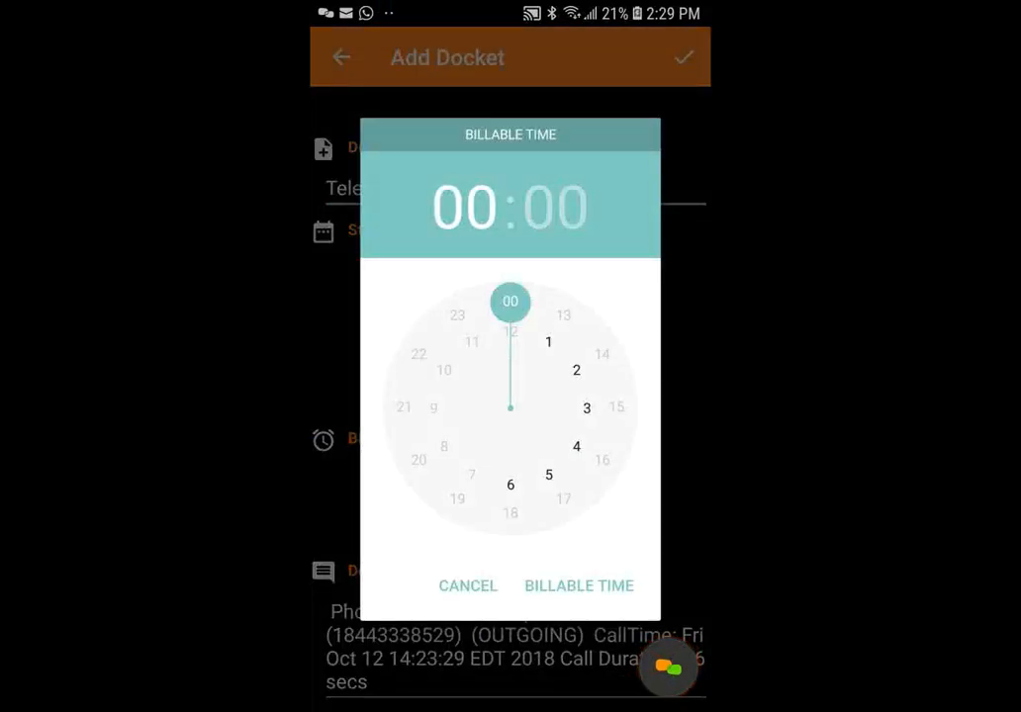
pyautogui.click(510, 305)
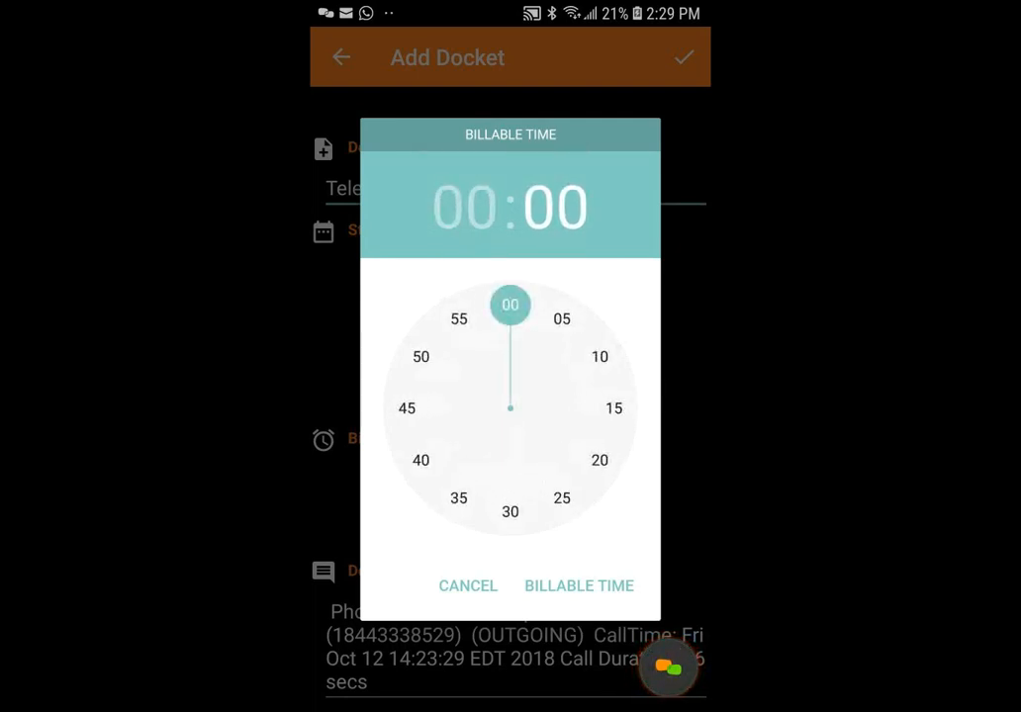
pyautogui.click(600, 460)
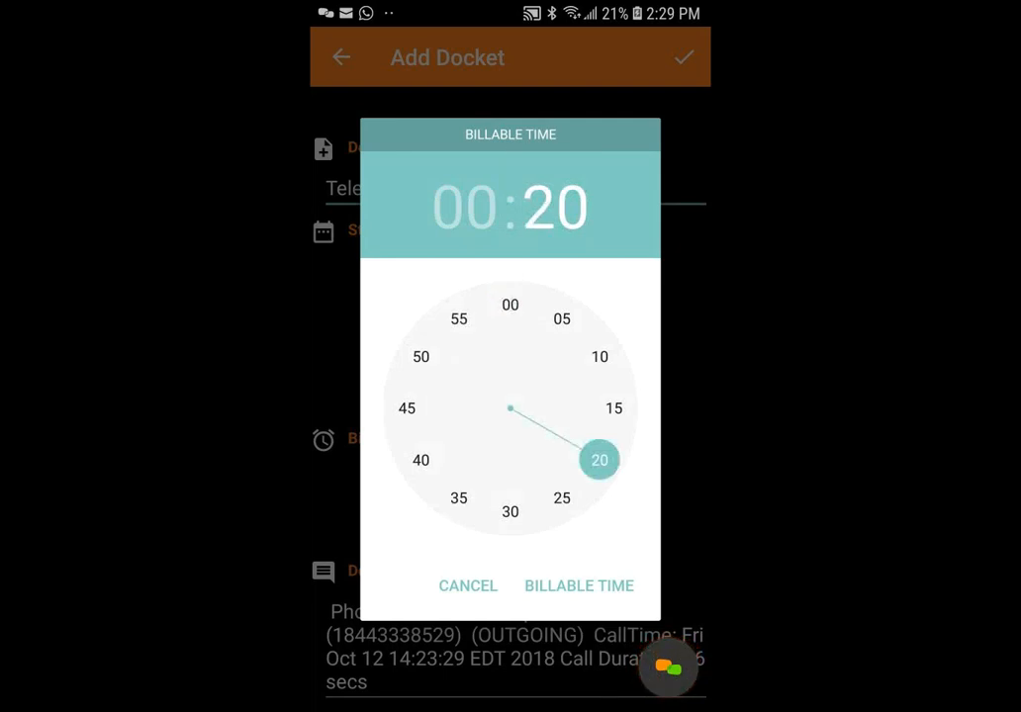
pyautogui.click(578, 585)
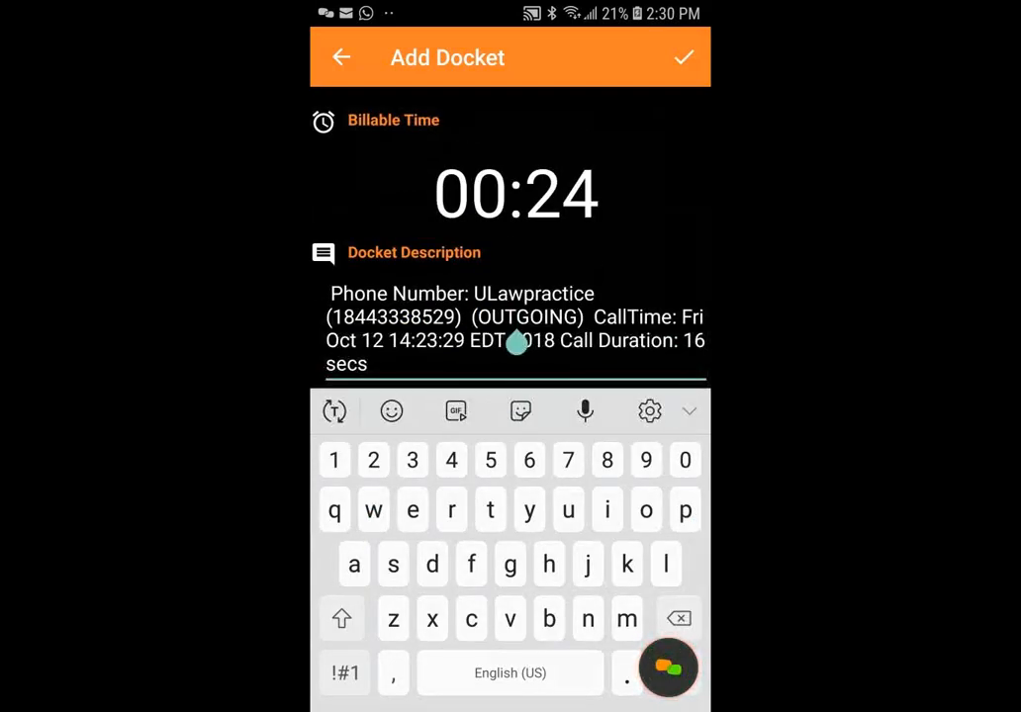
# - Replace the docket description with "initial phone conversation with" followed by the client's first name, and save the docket
pyautogui.click(369, 364)
pyautogui.press('BackSpace')
pyautogui.press('BackSpace')
pyautogui.press('BackSpace')
pyautogui.press('BackSpace')
pyautogui.press('BackSpace')
pyautogui.press('BackSpace')
pyautogui.press('BackSpace')
pyautogui.press('BackSpace')
pyautogui.press('BackSpace')
pyautogui.press('BackSpace')
pyautogui.press('BackSpace')
pyautogui.press('BackSpace')
pyautogui.press('BackSpace')
pyautogui.press('BackSpace')
pyautogui.press('BackSpace')
pyautogui.press('BackSpace')
pyautogui.press('BackSpace')
pyautogui.press('BackSpace')
pyautogui.press('BackSpace')
pyautogui.press('BackSpace')
pyautogui.press('BackSpace')
pyautogui.press('BackSpace')
pyautogui.press('BackSpace')
pyautogui.press('BackSpace')
pyautogui.press('BackSpace')
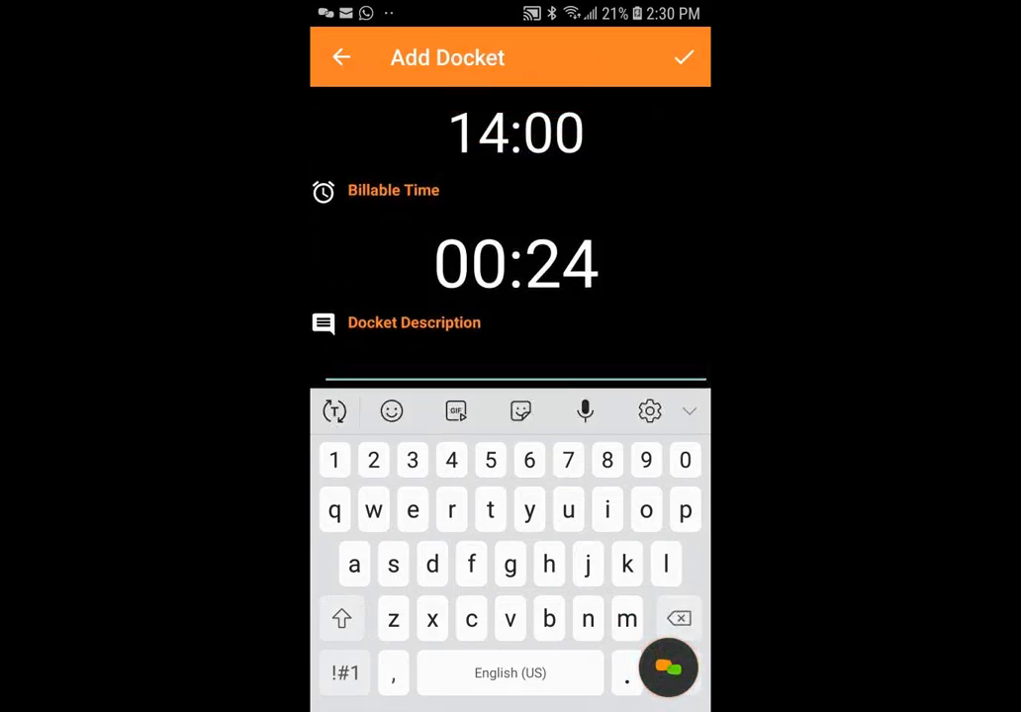
pyautogui.write('initial ')
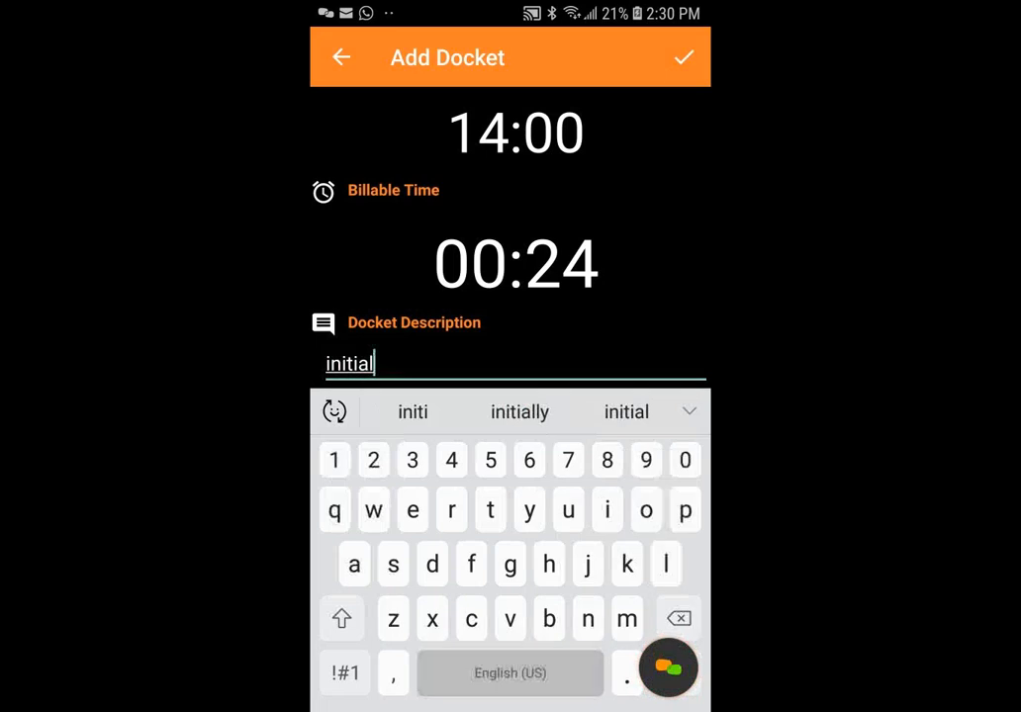
pyautogui.write('phone ')
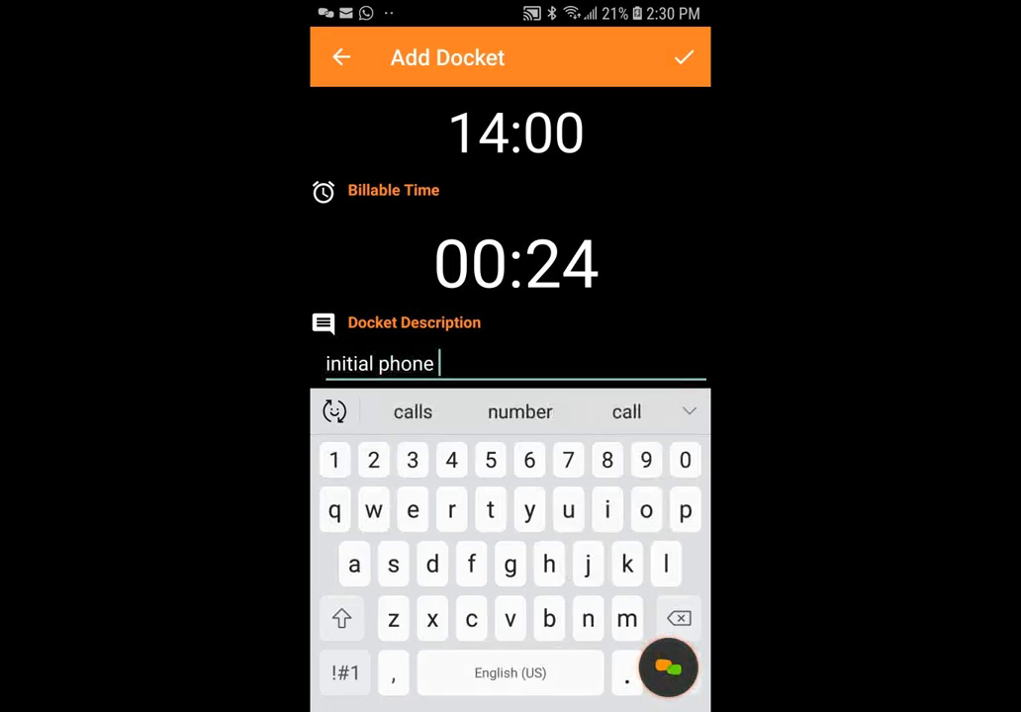
pyautogui.write('convers')
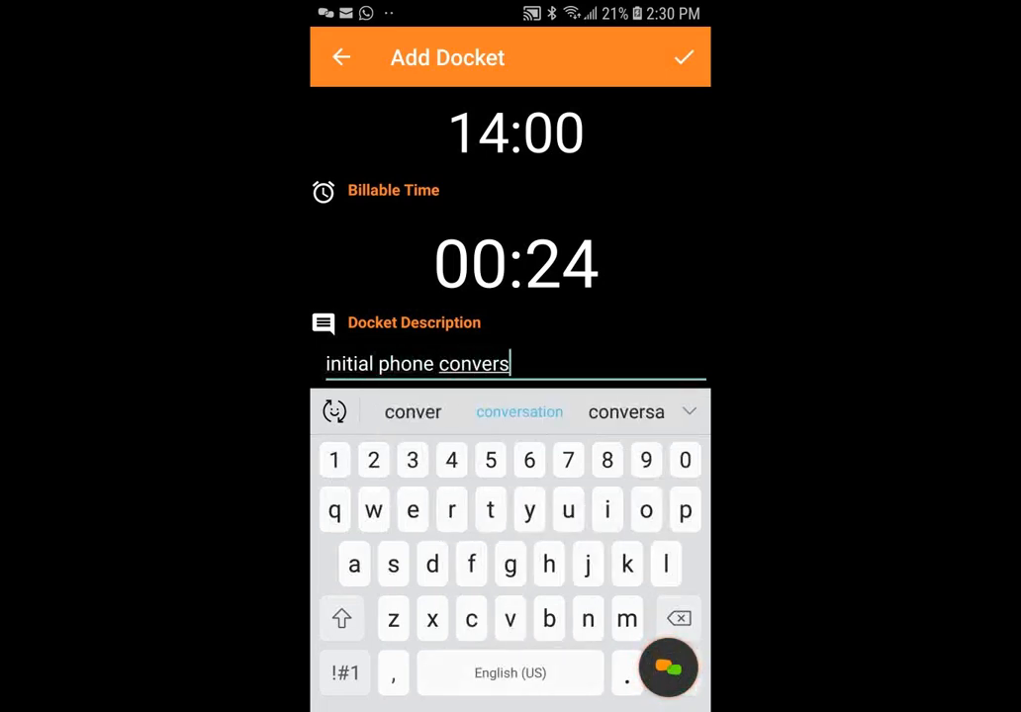
pyautogui.write('ation with')
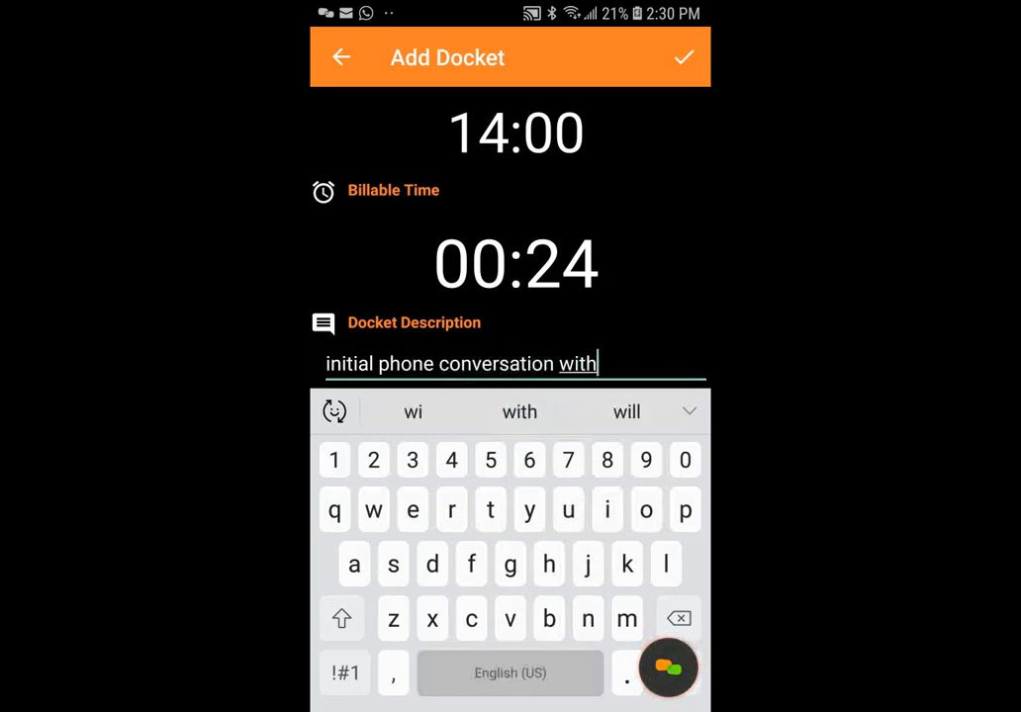
pyautogui.write(' mangal')
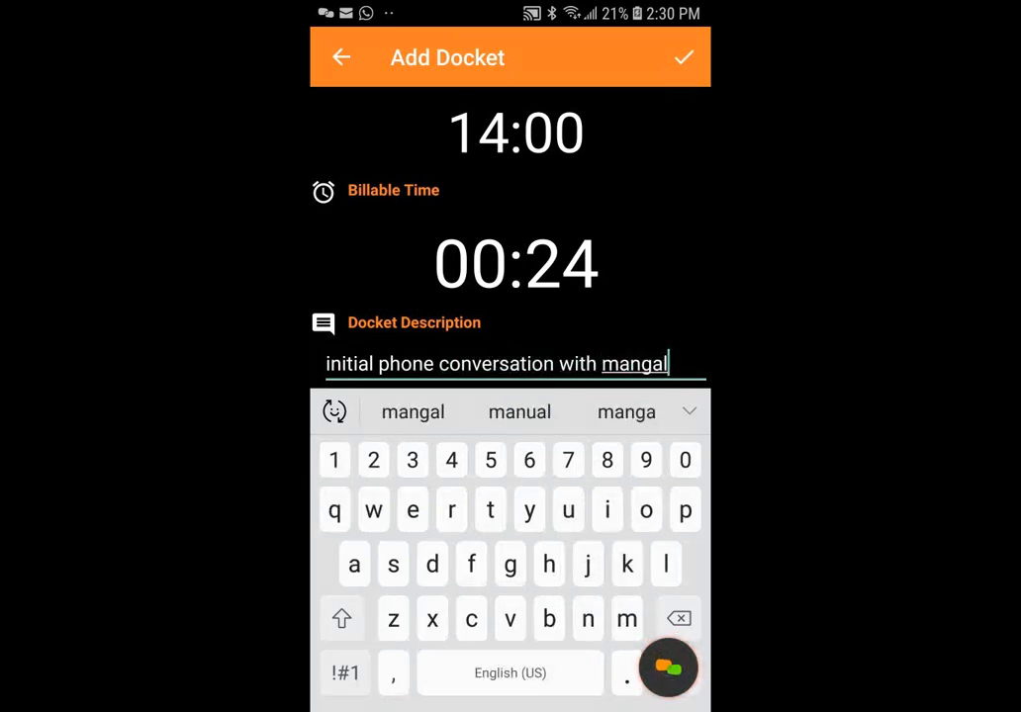
pyautogui.click(683, 58)
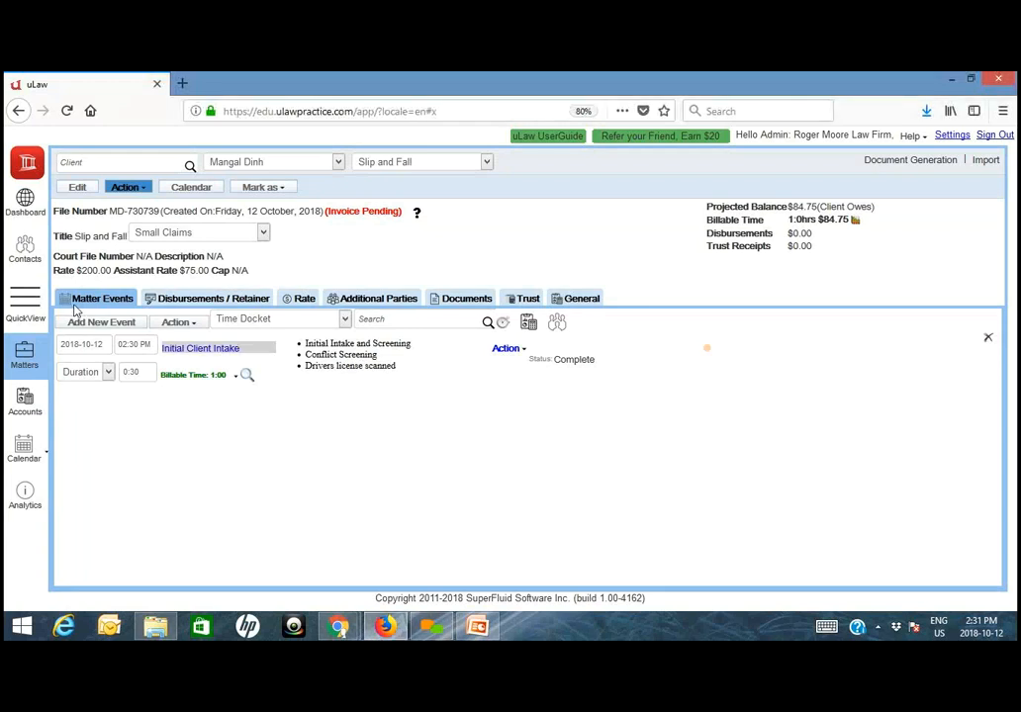
# - In the uLaw web app, refresh the matter through QuickView and check its dockets and its rates list
pyautogui.click(29, 313)
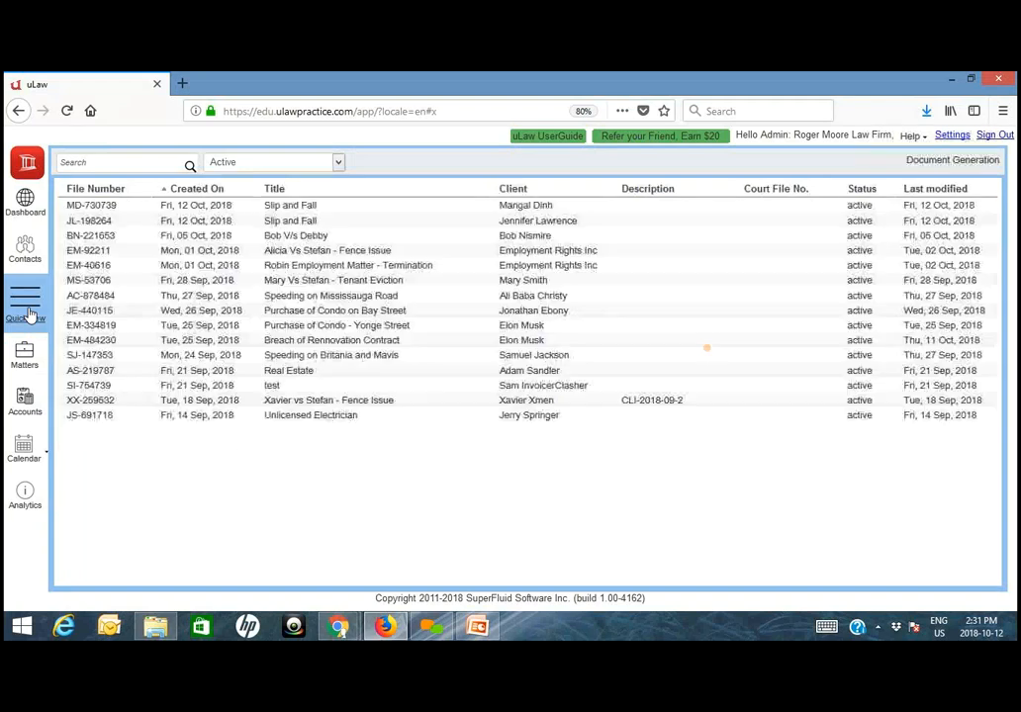
pyautogui.click(24, 354)
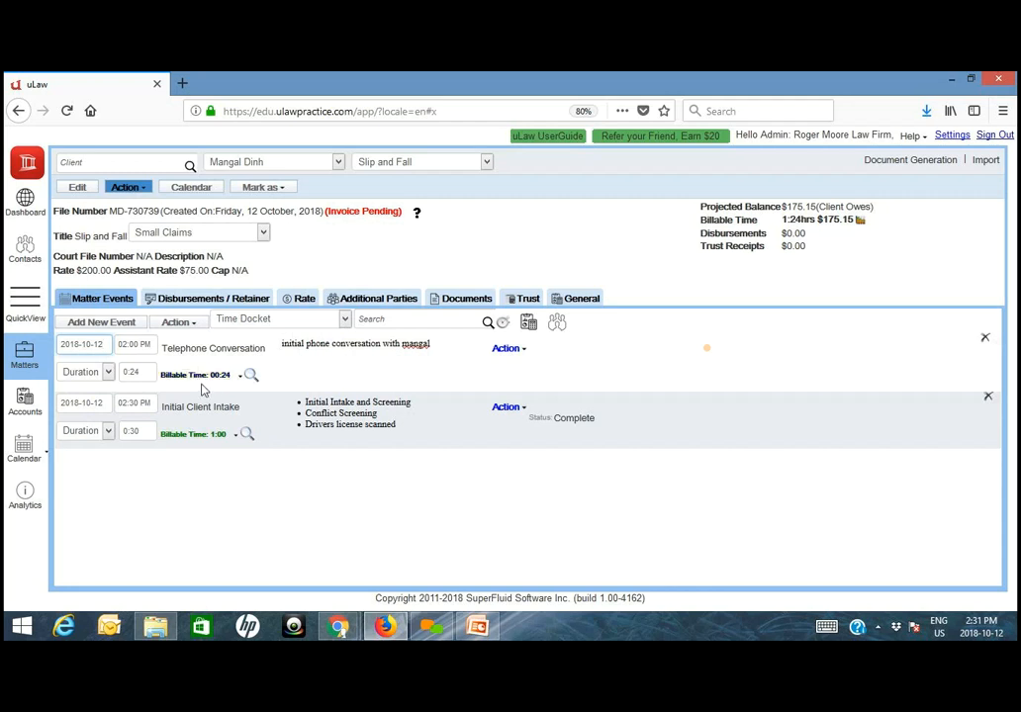
pyautogui.click(297, 299)
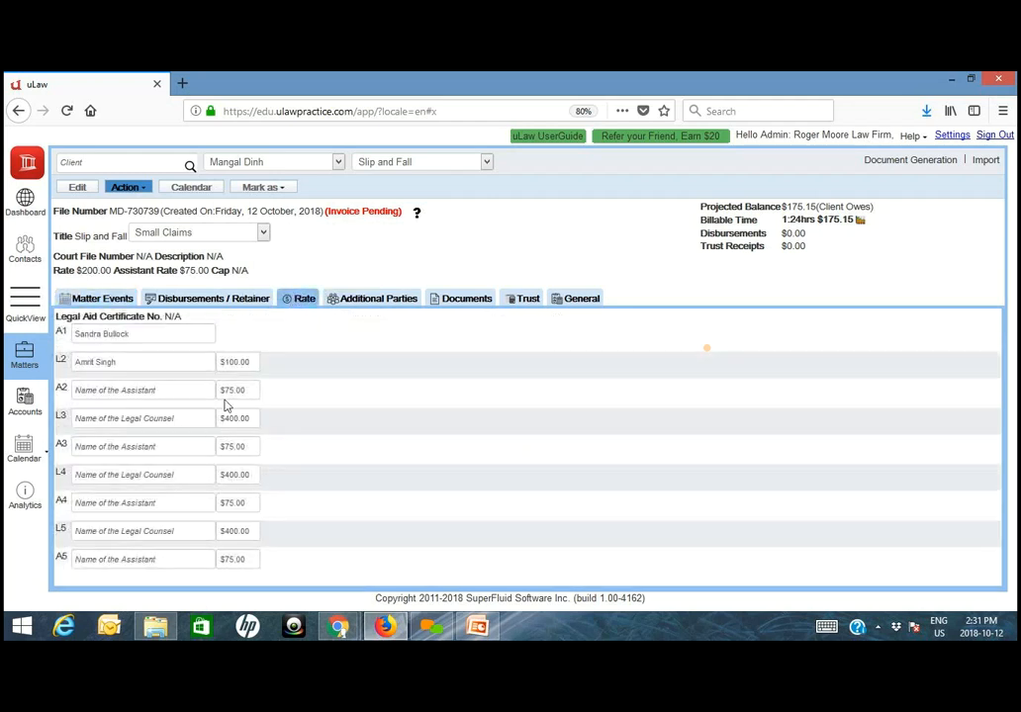
pyautogui.click(77, 298)
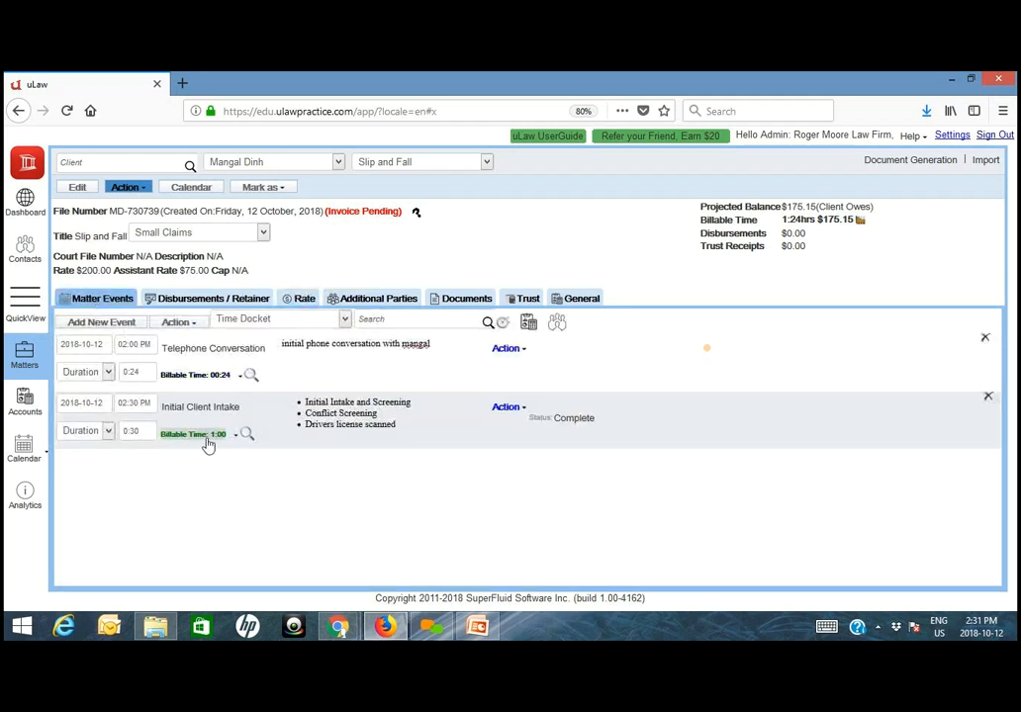
# - Look into the account settings and highlight the main rate in the matter's header
pyautogui.click(951, 136)
pyautogui.click(355, 331)
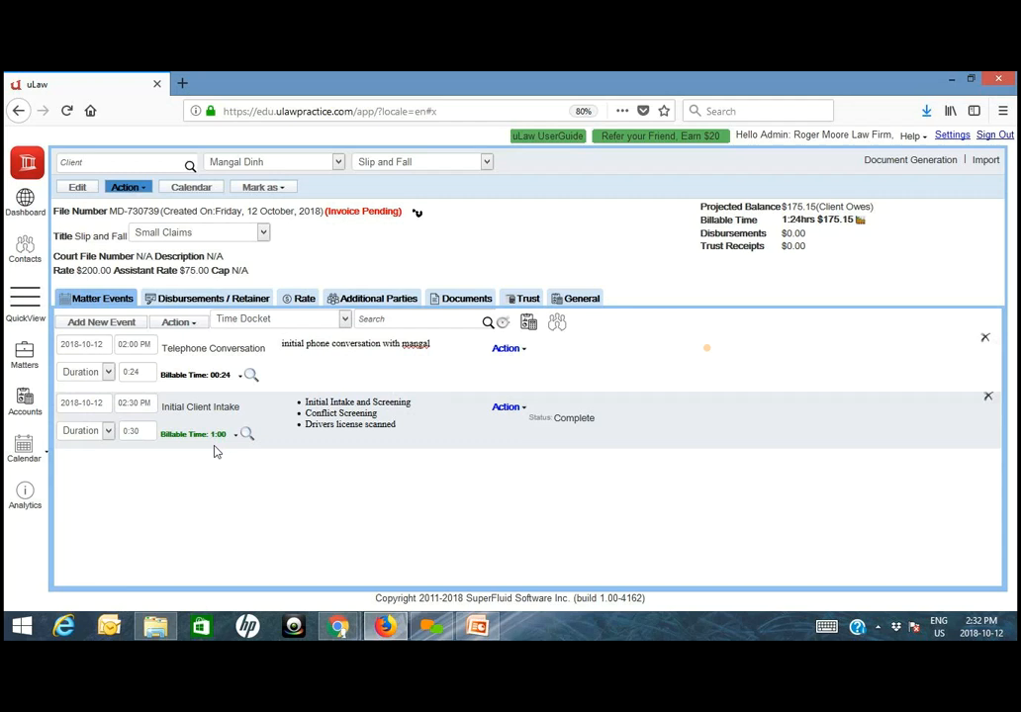
pyautogui.moveTo(53, 271); pyautogui.dragTo(108, 273)
# - Switch to the coworker's uLaw session in Chrome and open the same client's Slip and Fall matter by name search
pyautogui.moveTo(338, 626)
pyautogui.click(413, 574)
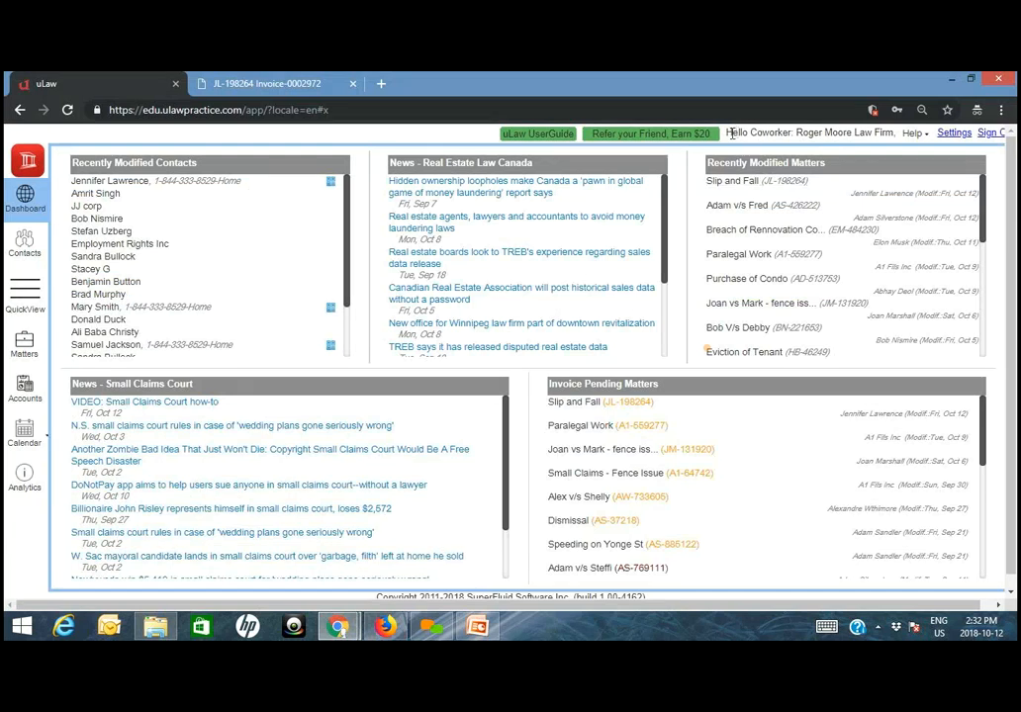
pyautogui.moveTo(725, 133); pyautogui.dragTo(791, 132)
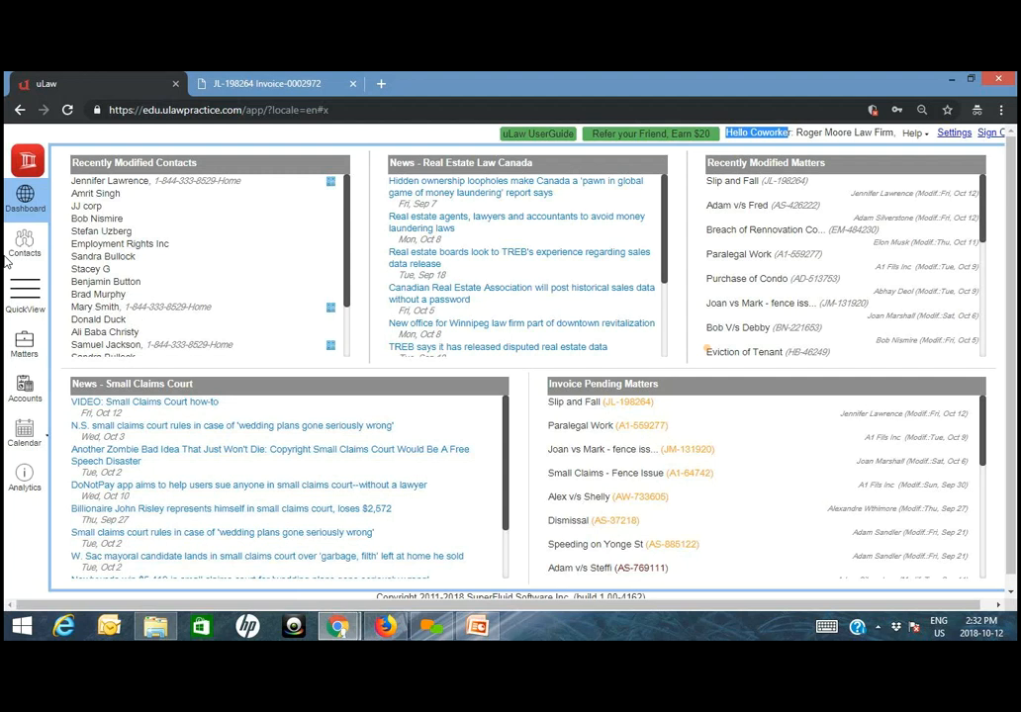
pyautogui.click(26, 348)
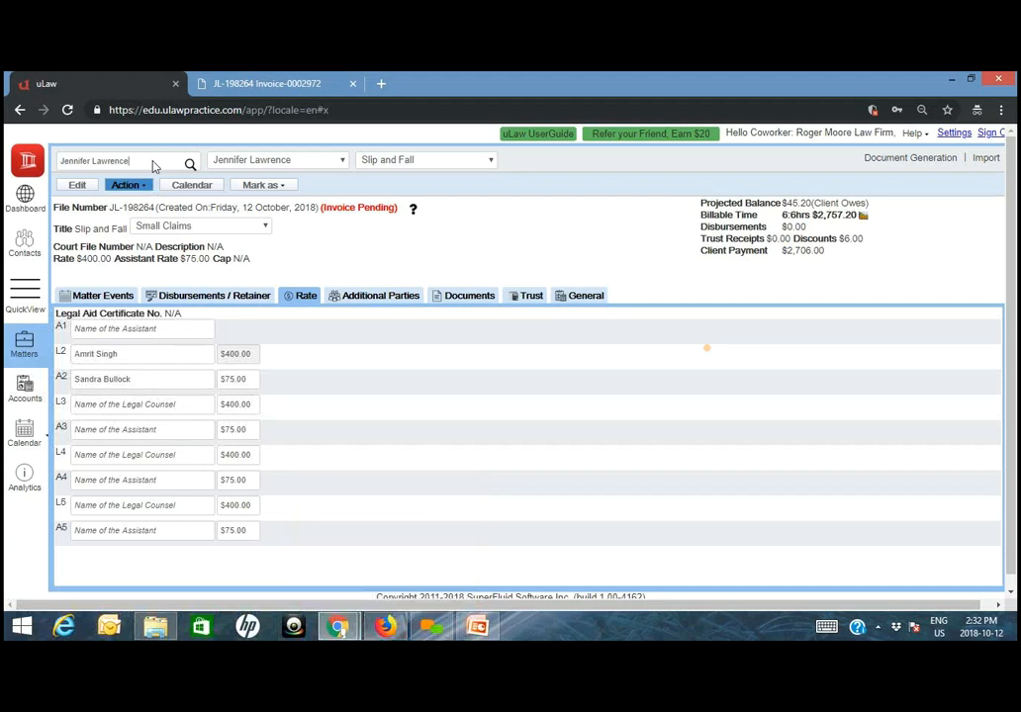
pyautogui.moveTo(130, 160); pyautogui.dragTo(57, 160)
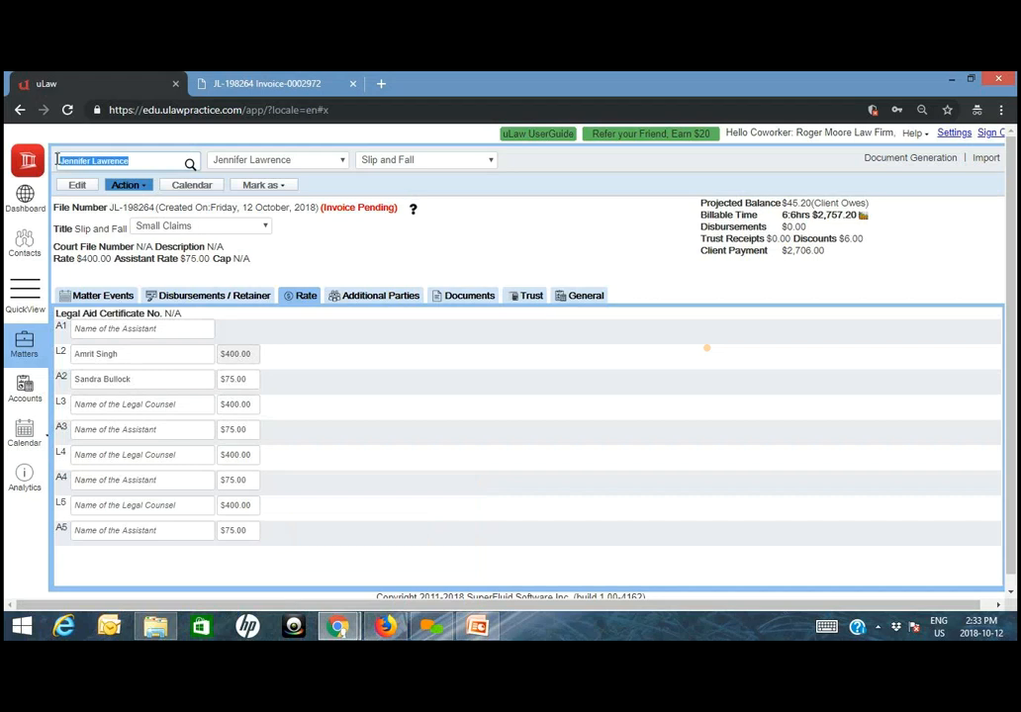
pyautogui.write('Mang')
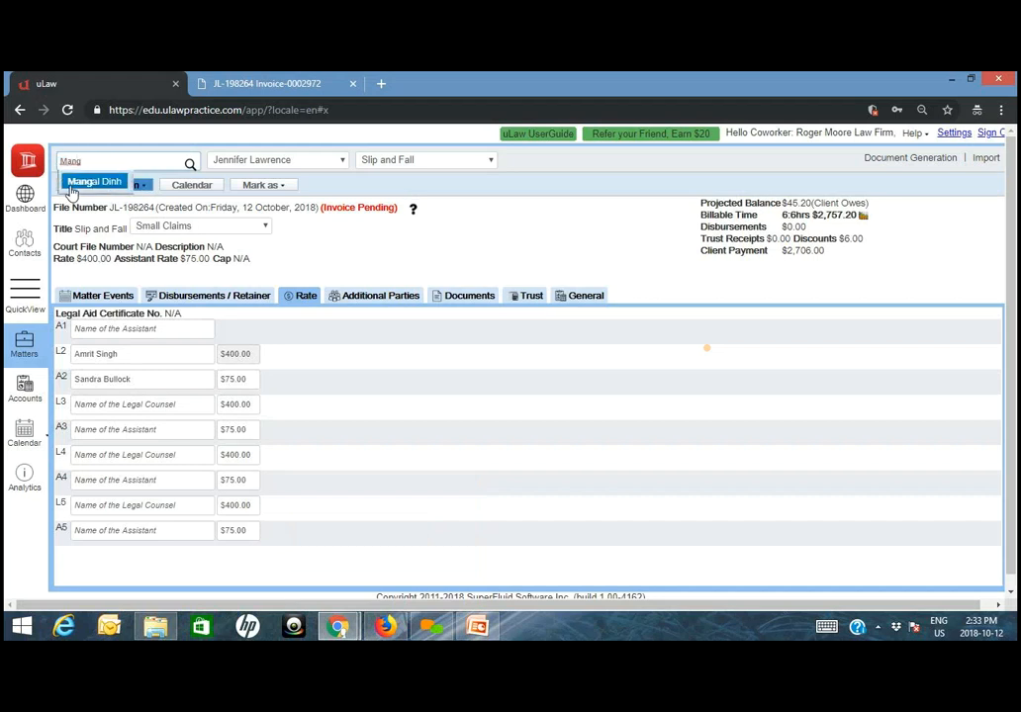
pyautogui.click(82, 185)
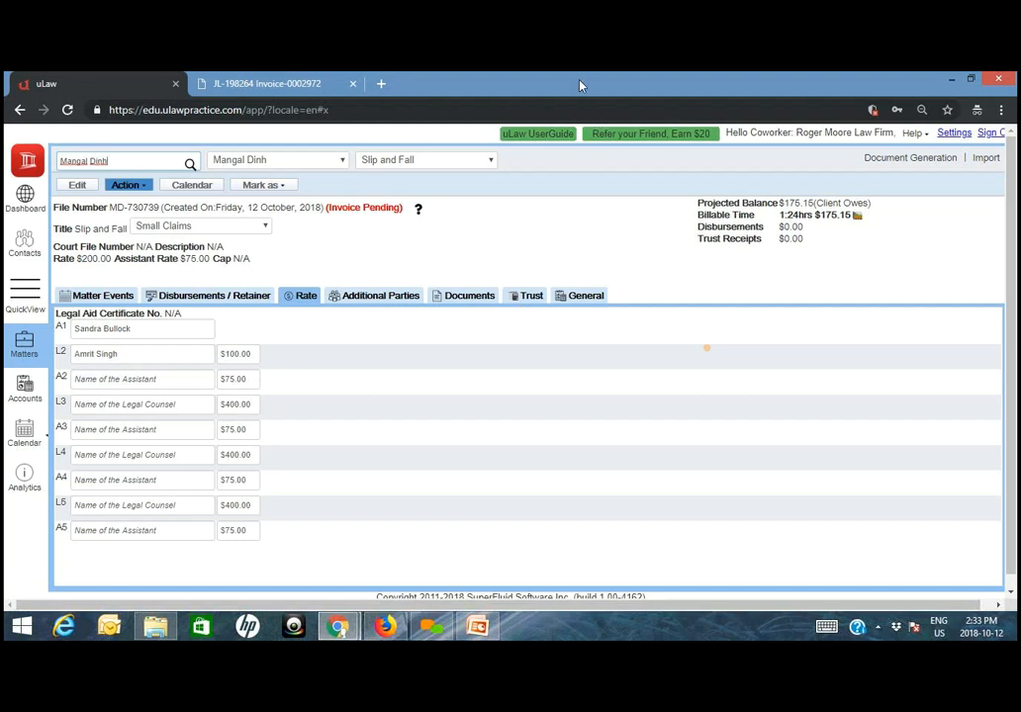
# - Add a new event titled "Attend Court" to the matter's events
pyautogui.click(99, 295)
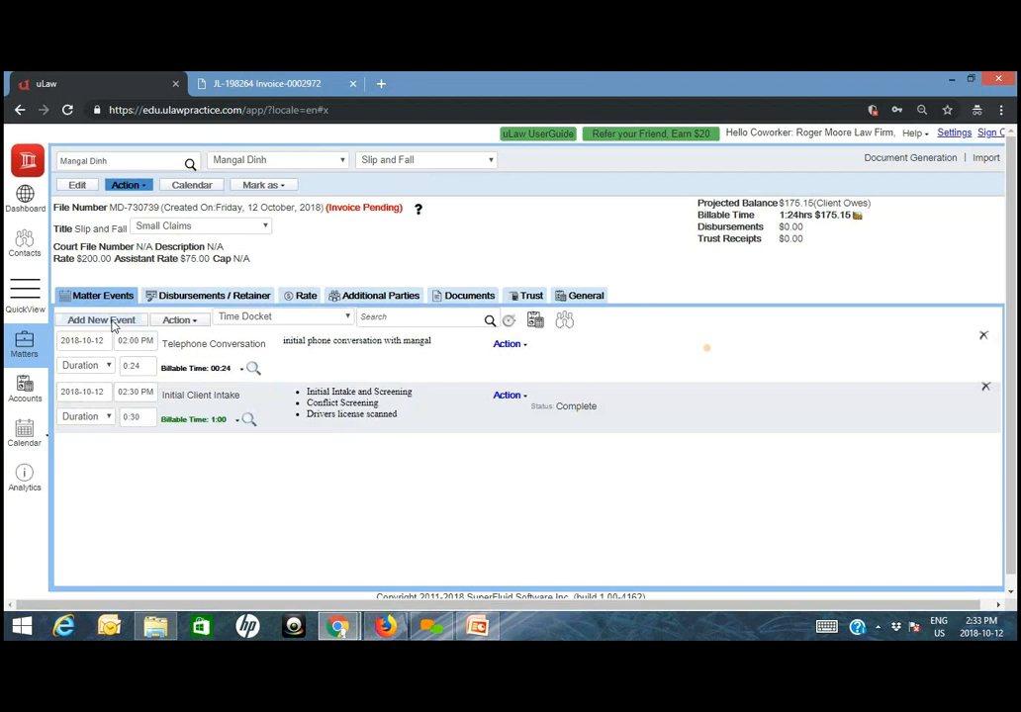
pyautogui.click(109, 320)
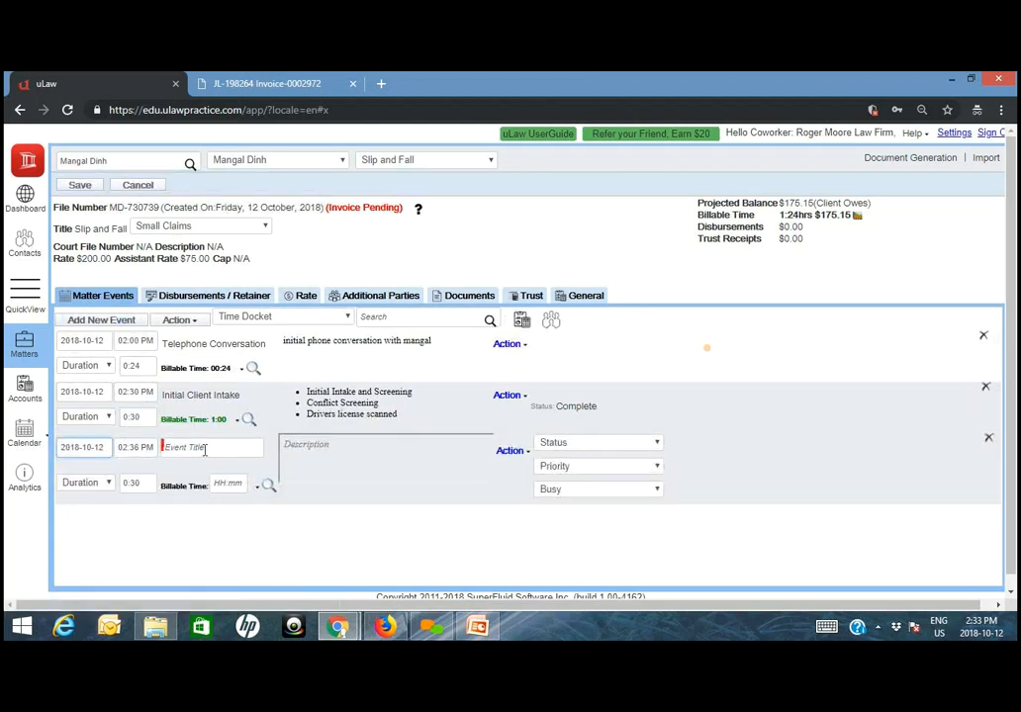
pyautogui.click(205, 448)
pyautogui.write('Court V')
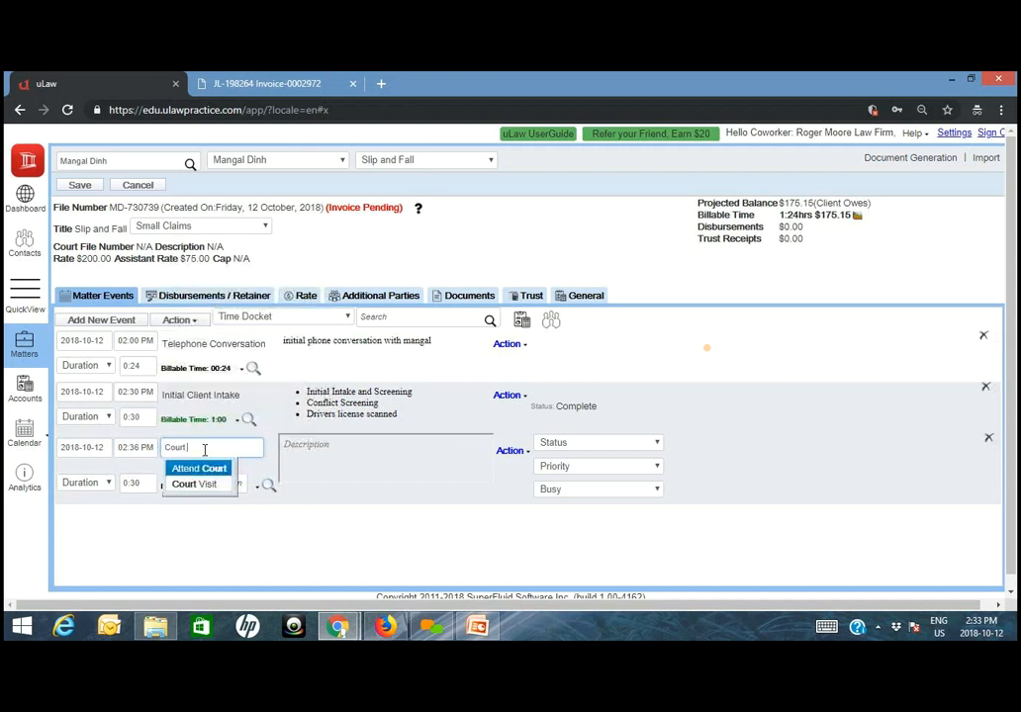
pyautogui.press('BackSpace')
pyautogui.press('BackSpace')
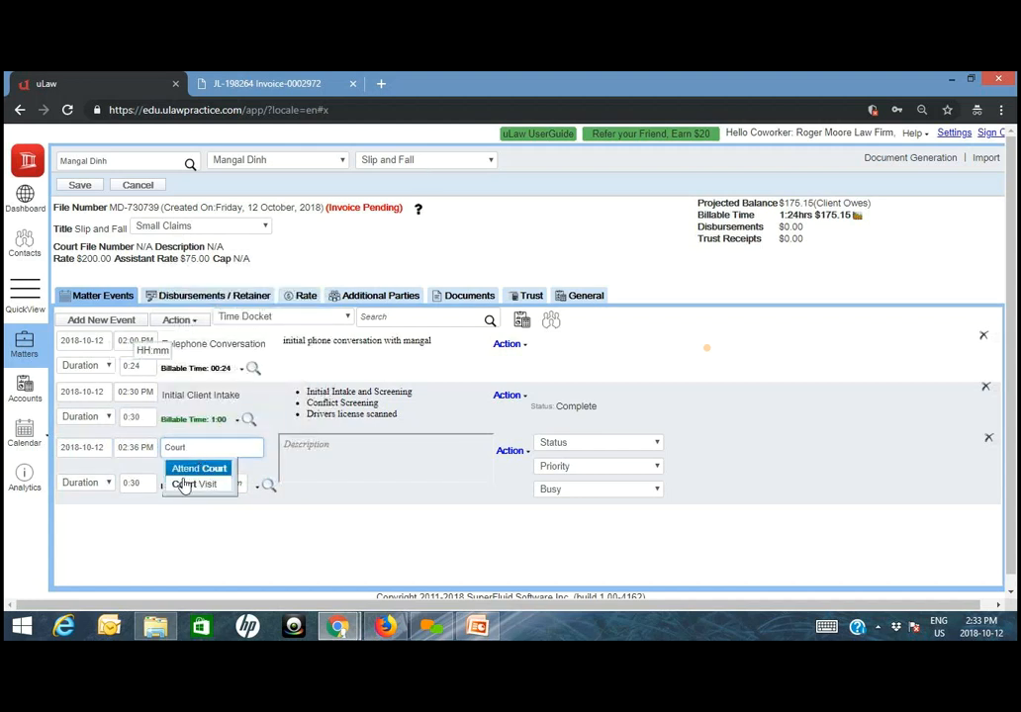
pyautogui.press('Return')
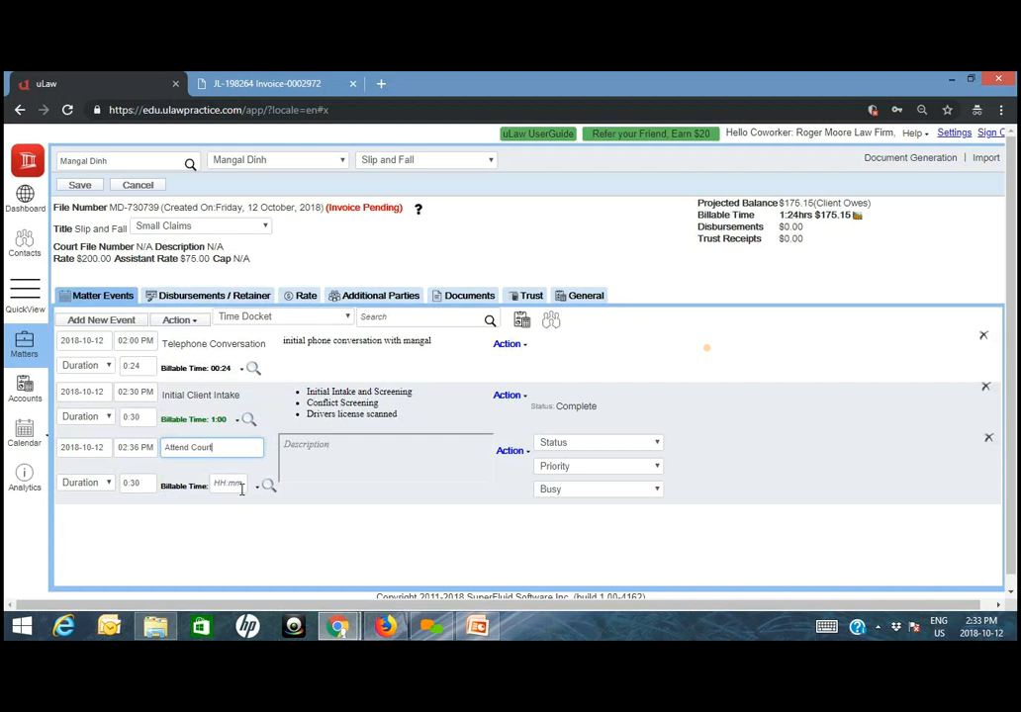
# - Bill the Attend Court docket at legal counsel rate L2 with a billable time of 2:00 and status Complete
pyautogui.click(258, 488)
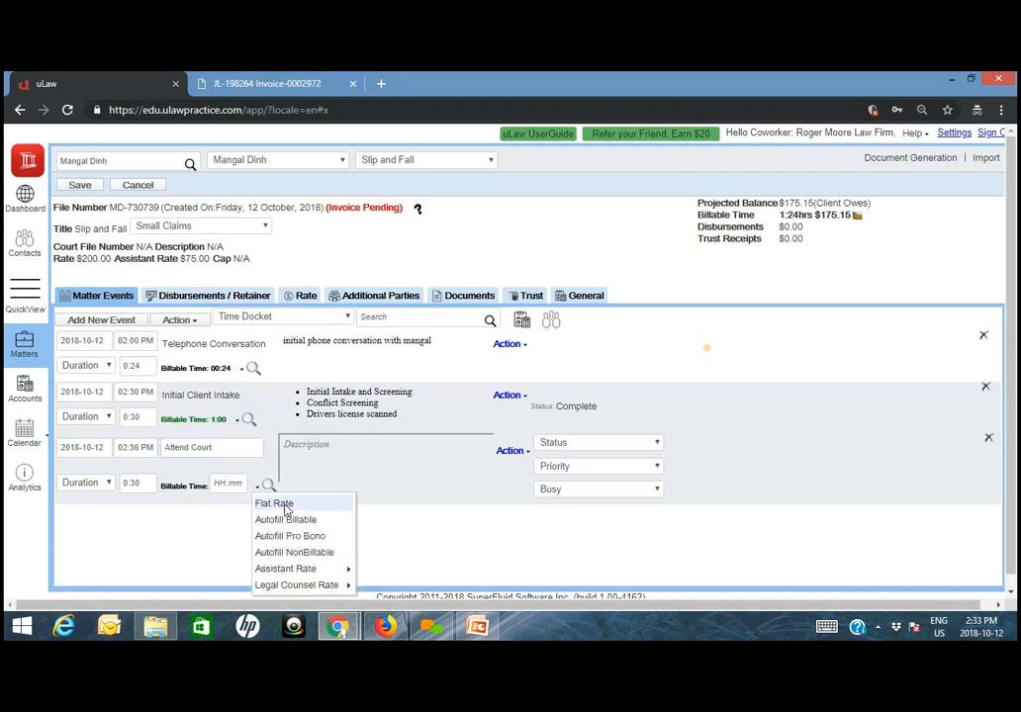
pyautogui.moveTo(297, 584)
pyautogui.scroll(-1, 397, 536)
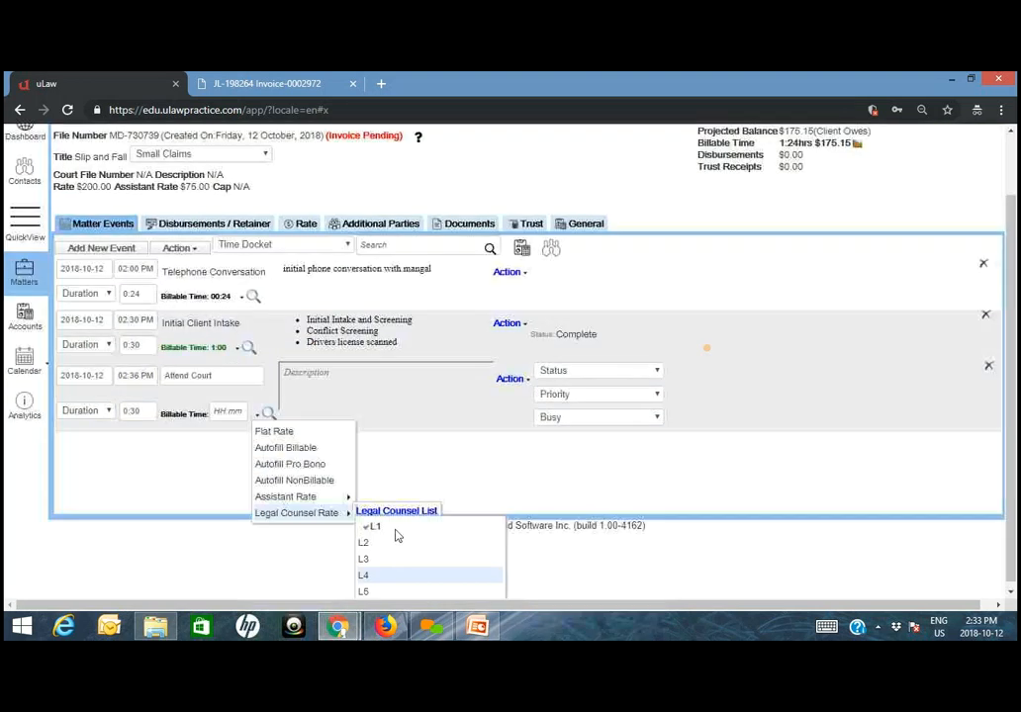
pyautogui.click(366, 542)
pyautogui.click(242, 475)
pyautogui.click(259, 531)
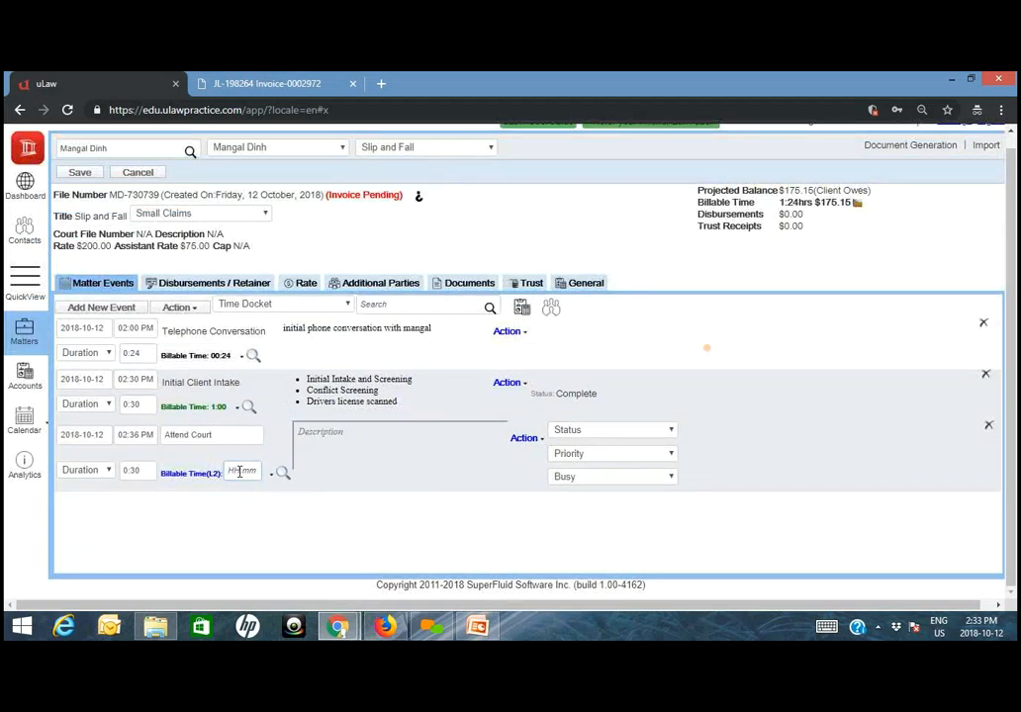
pyautogui.click(242, 471)
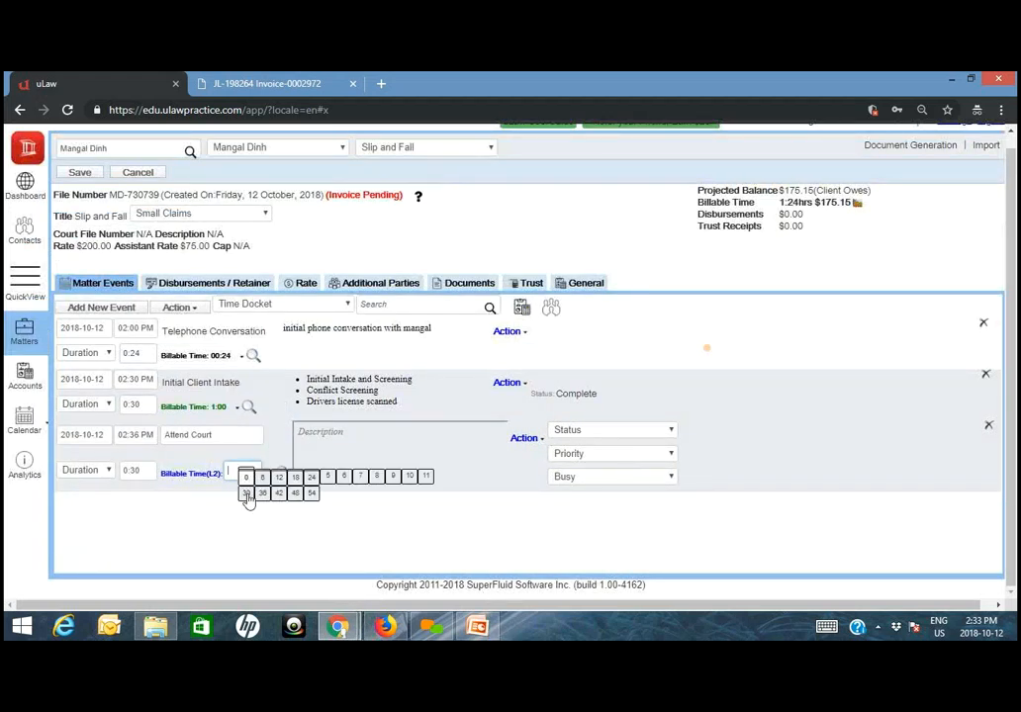
pyautogui.click(249, 473)
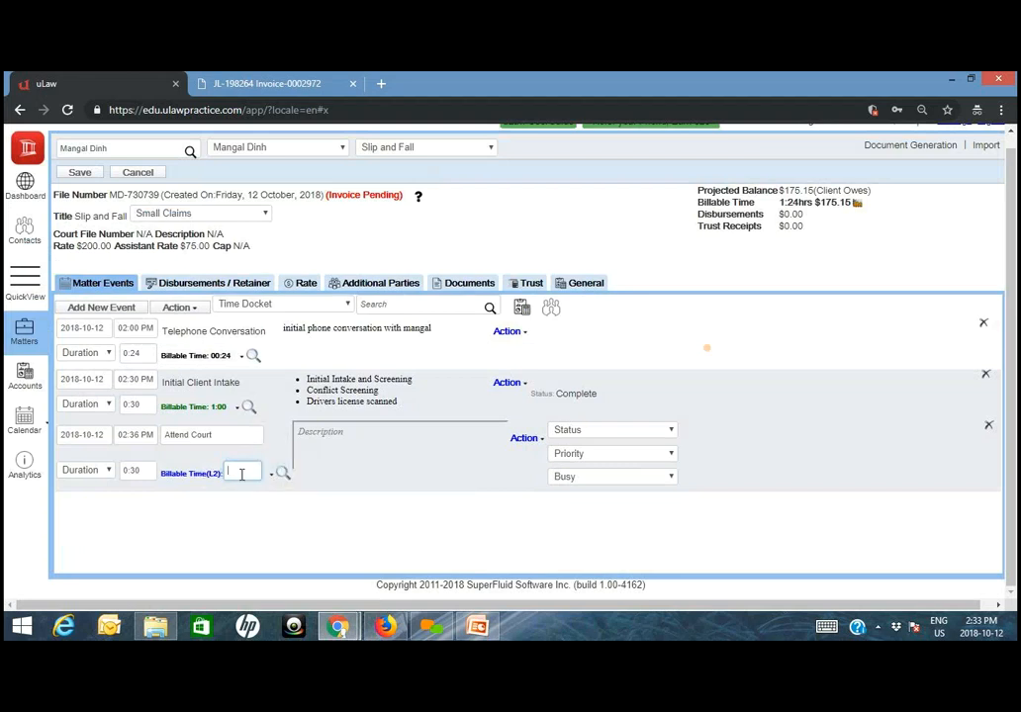
pyautogui.click(294, 581)
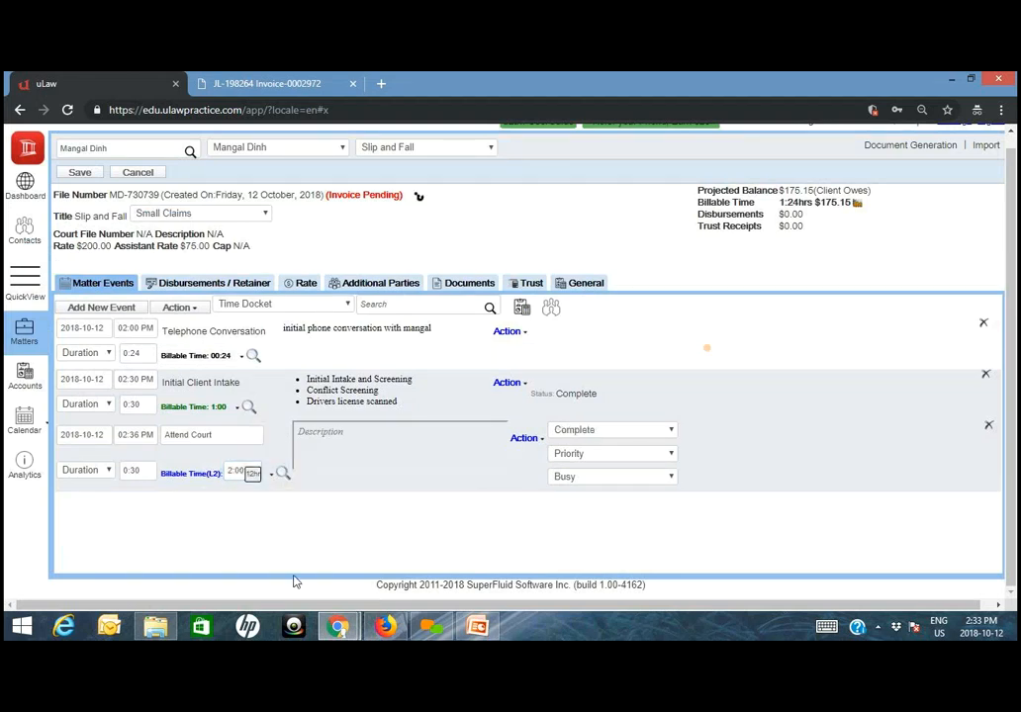
# - Write the Attend Court docket's description as two lines, "Attended Court" and "Lawyer Time spent"
pyautogui.click(323, 457)
pyautogui.write('ttend')
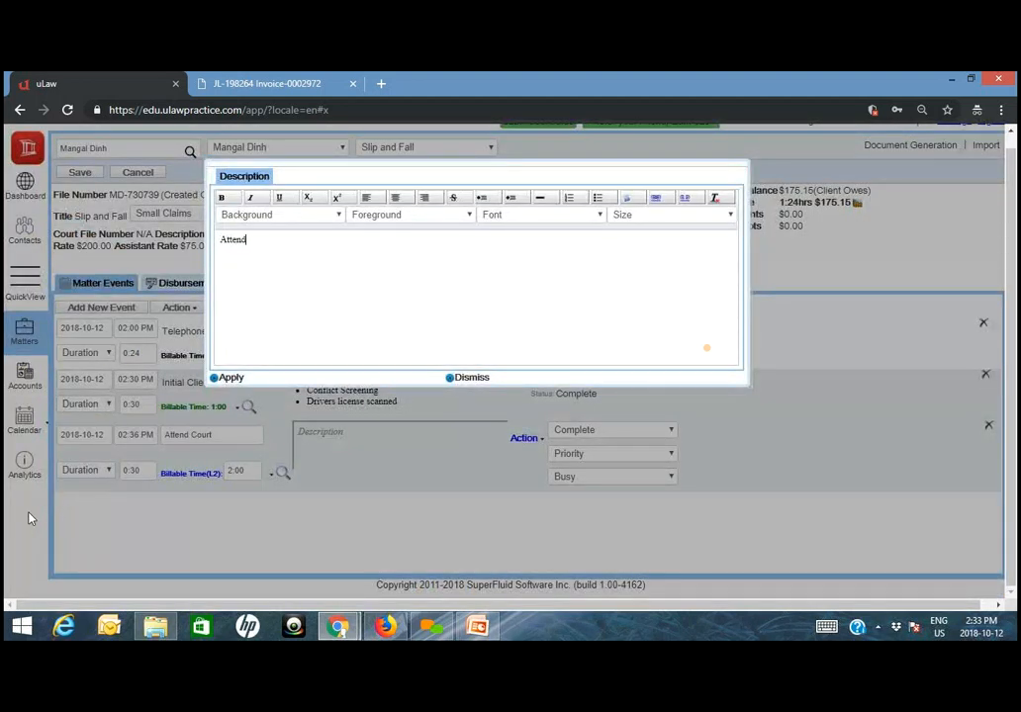
pyautogui.write('ed Court')
pyautogui.press('Return')
pyautogui.write('Lawyer TIme')
pyautogui.press('BackSpace')
pyautogui.press('BackSpace')
pyautogui.press('BackSpace')
pyautogui.write('ime spent -')
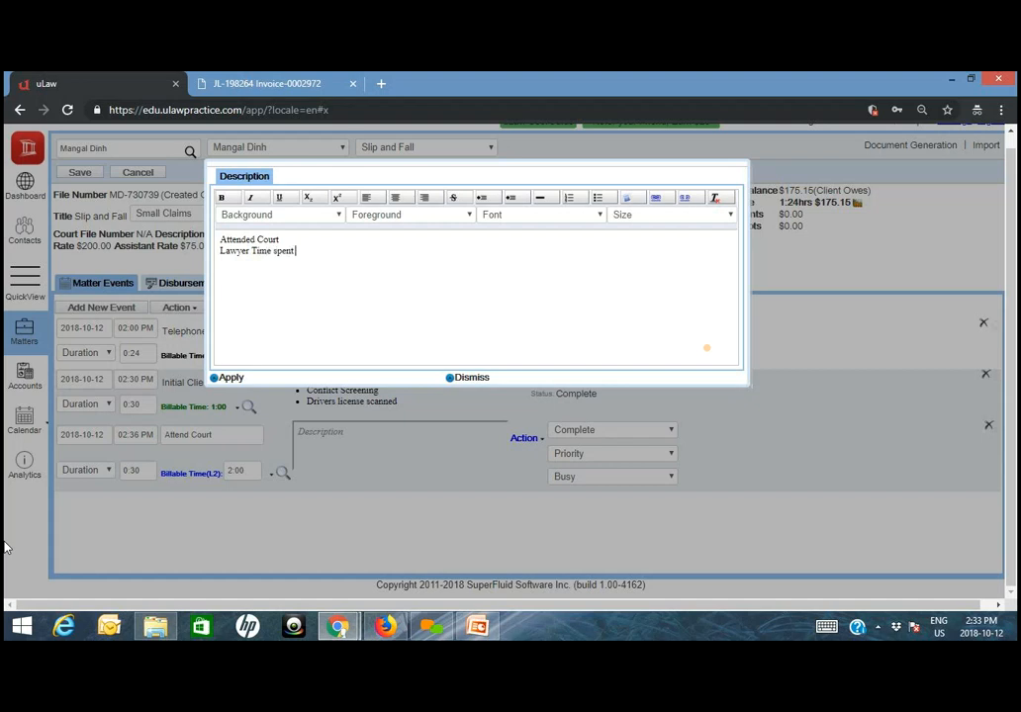
pyautogui.press('BackSpace')
pyautogui.press('BackSpace')
pyautogui.press('BackSpace')
# - Format both description lines as a bulleted list and apply the description to the docket
pyautogui.hotkey('ctrl', 'a')
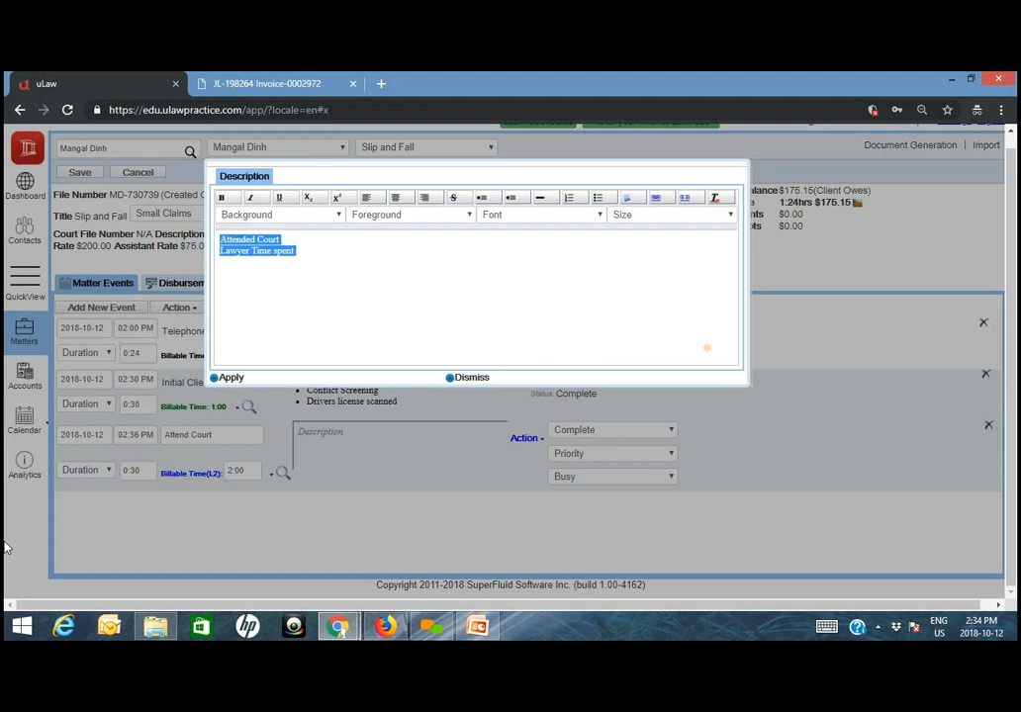
pyautogui.click(597, 199)
pyautogui.click(231, 378)
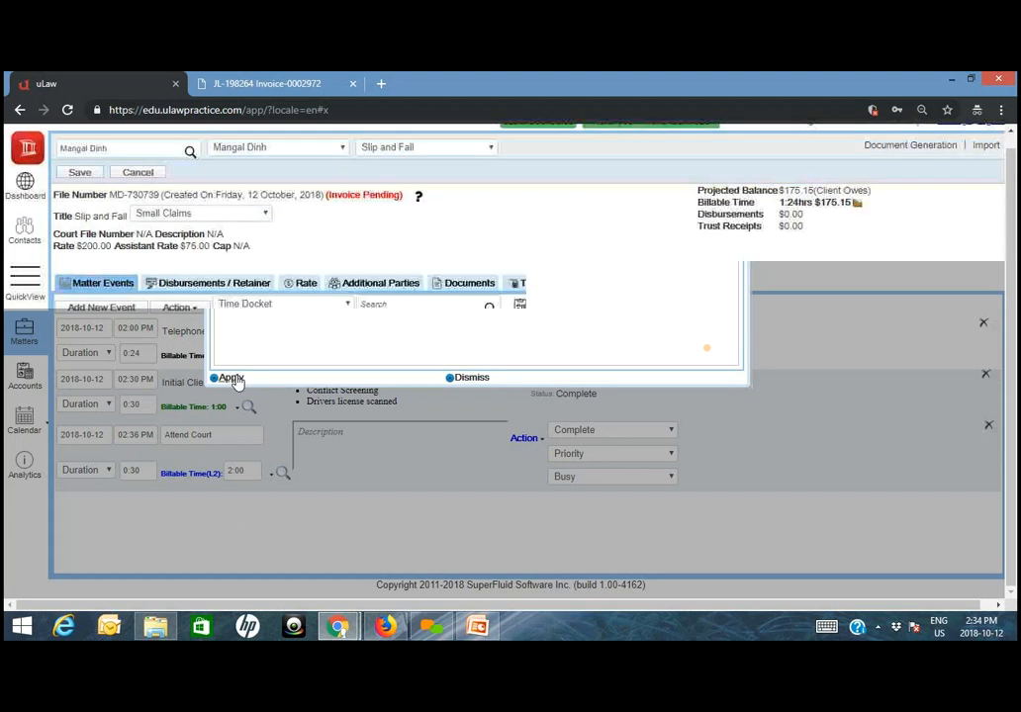
# - Set the duration of the Attend Court docket to 2:00 and of the Initial Client Intake docket to 1:00
pyautogui.click(138, 472)
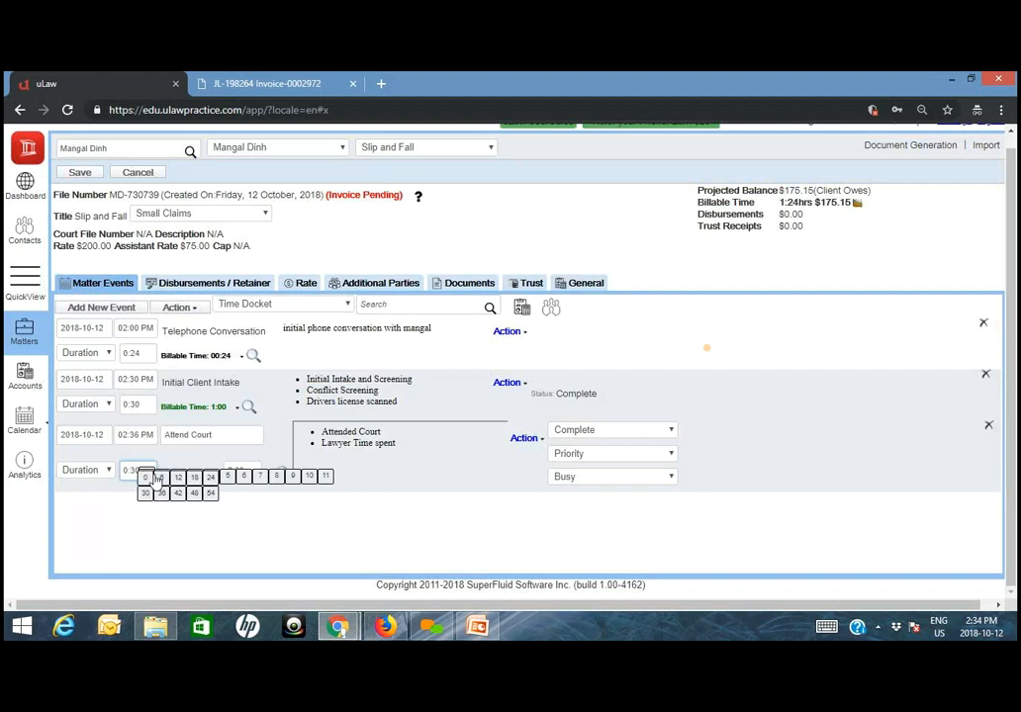
pyautogui.click(148, 494)
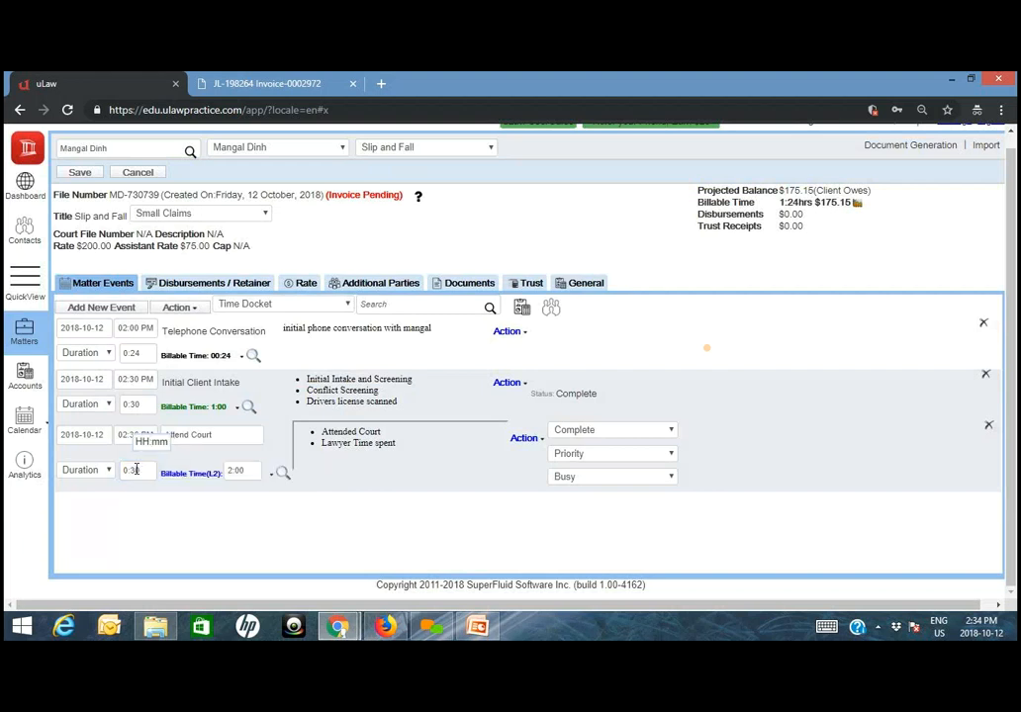
pyautogui.moveTo(143, 470); pyautogui.dragTo(123, 470)
pyautogui.click(123, 470)
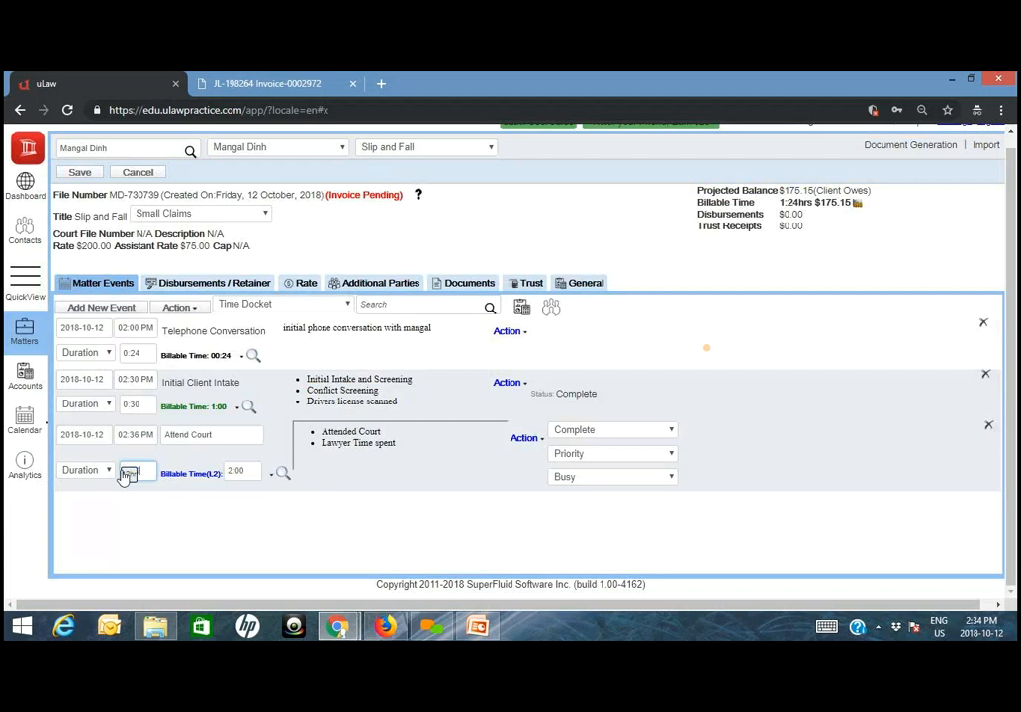
pyautogui.click(147, 531)
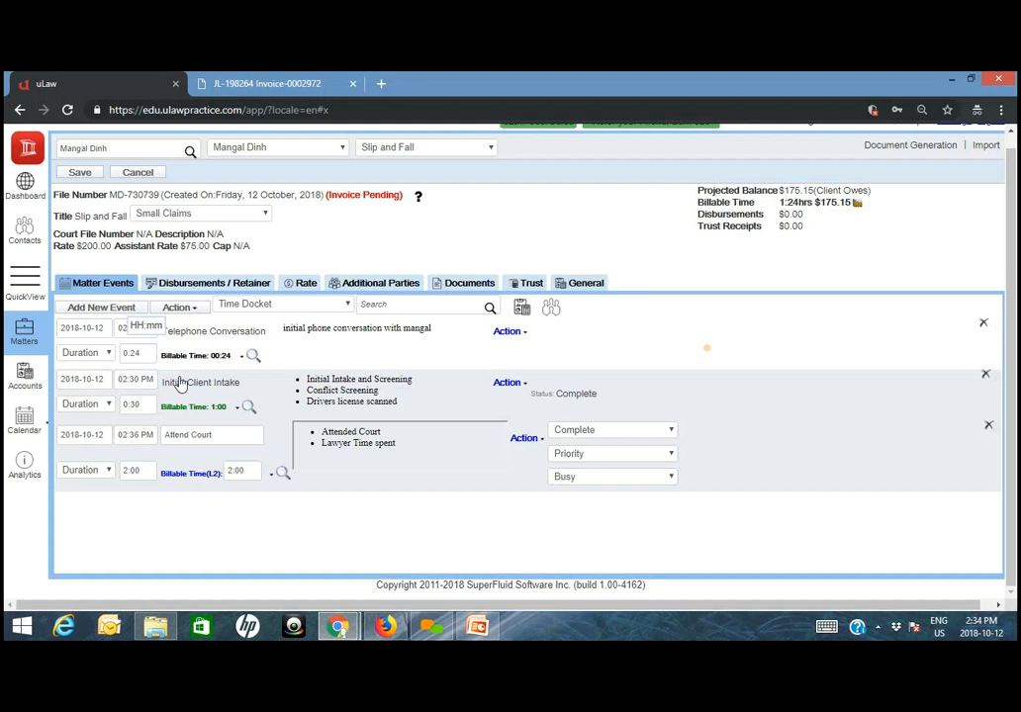
pyautogui.click(129, 404)
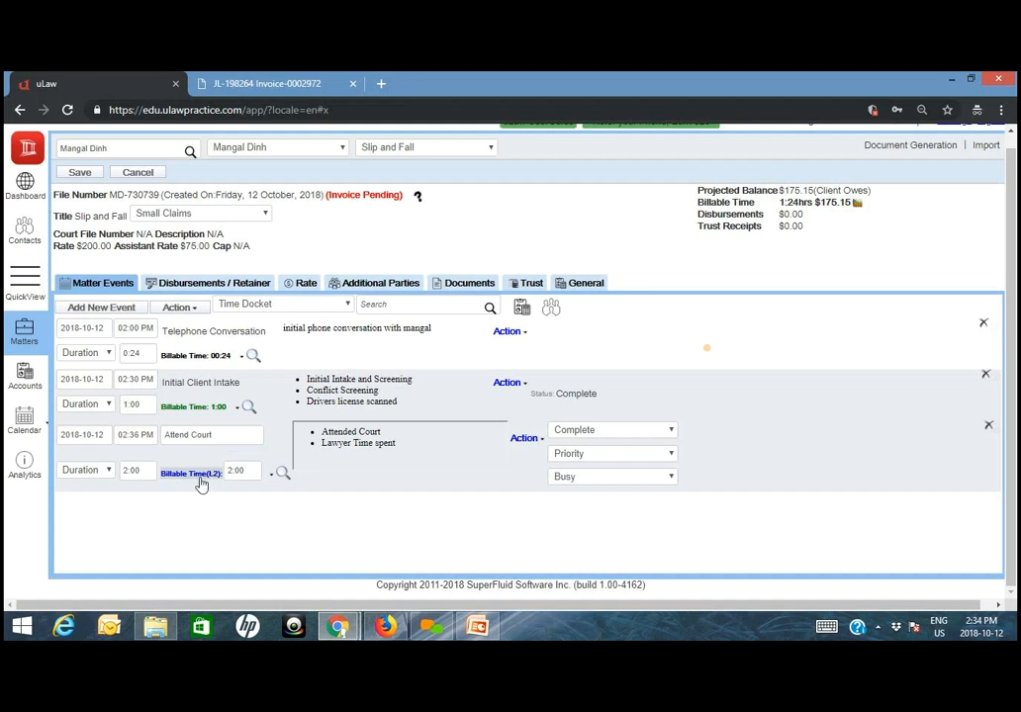
# - Check the L2 entry in the matter's rates list against the Attend Court docket, and save the matter
pyautogui.click(301, 284)
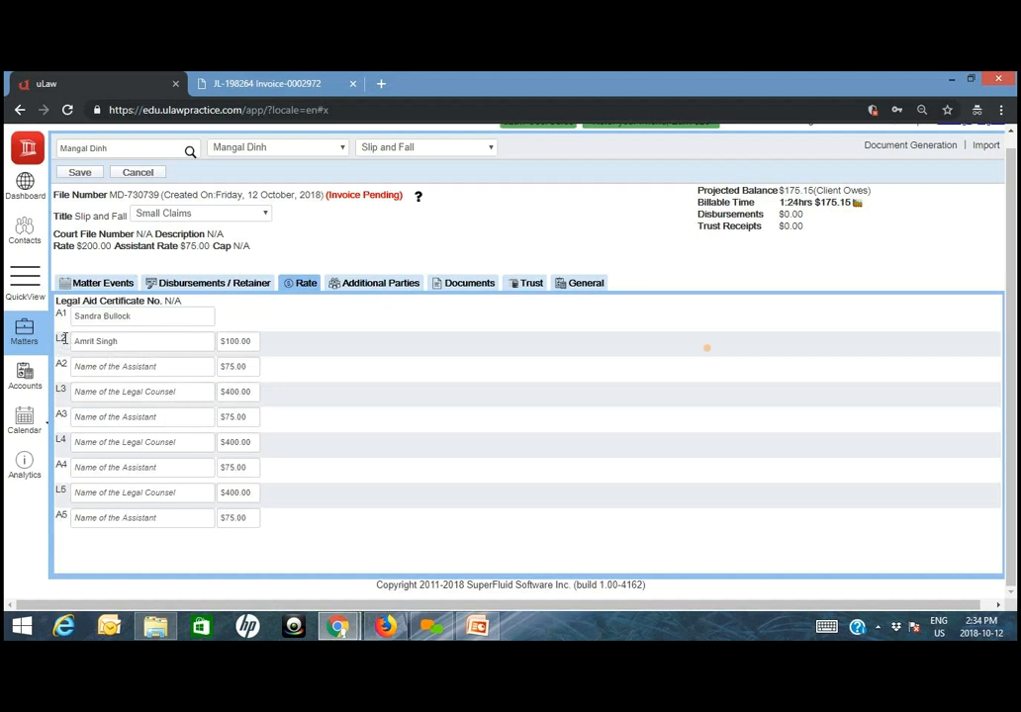
pyautogui.click(102, 284)
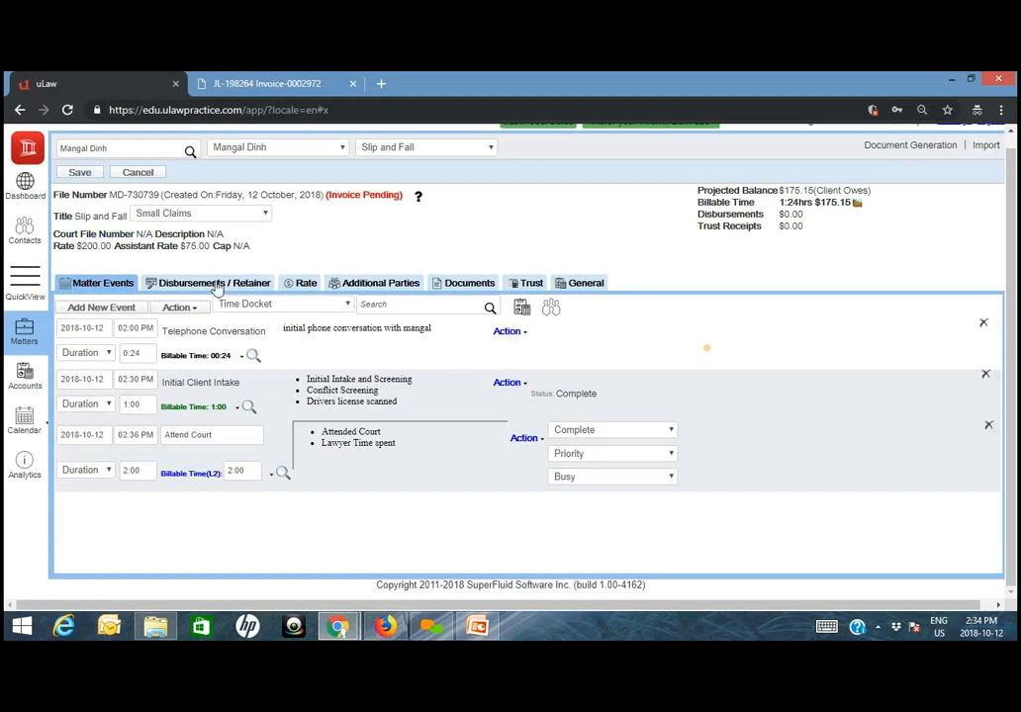
pyautogui.click(246, 284)
pyautogui.click(302, 283)
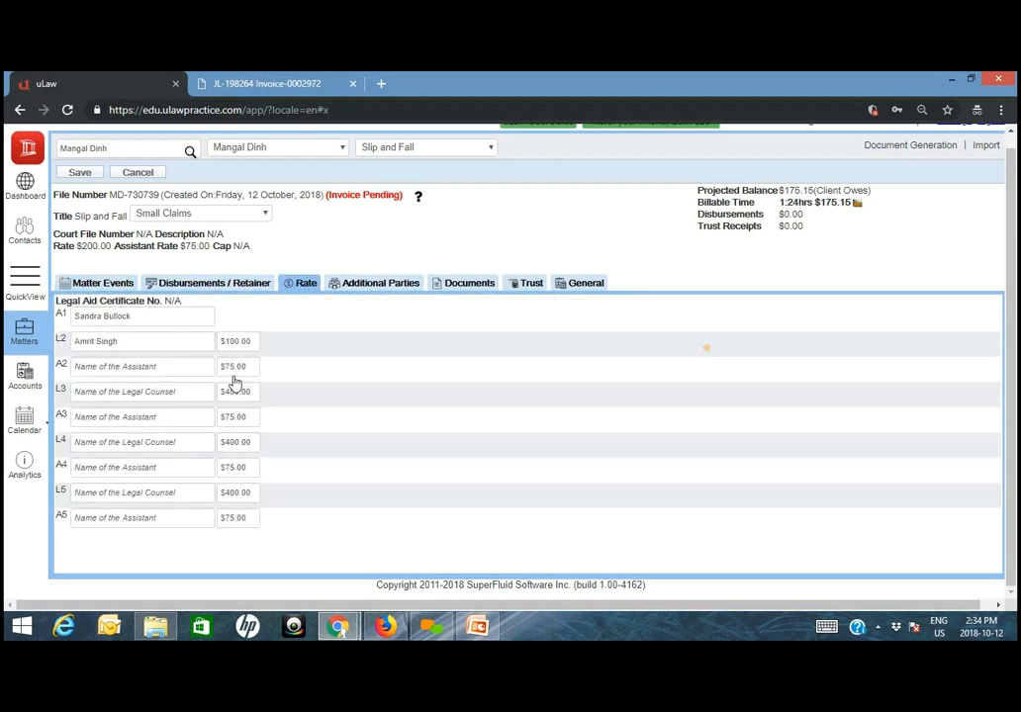
pyautogui.click(122, 285)
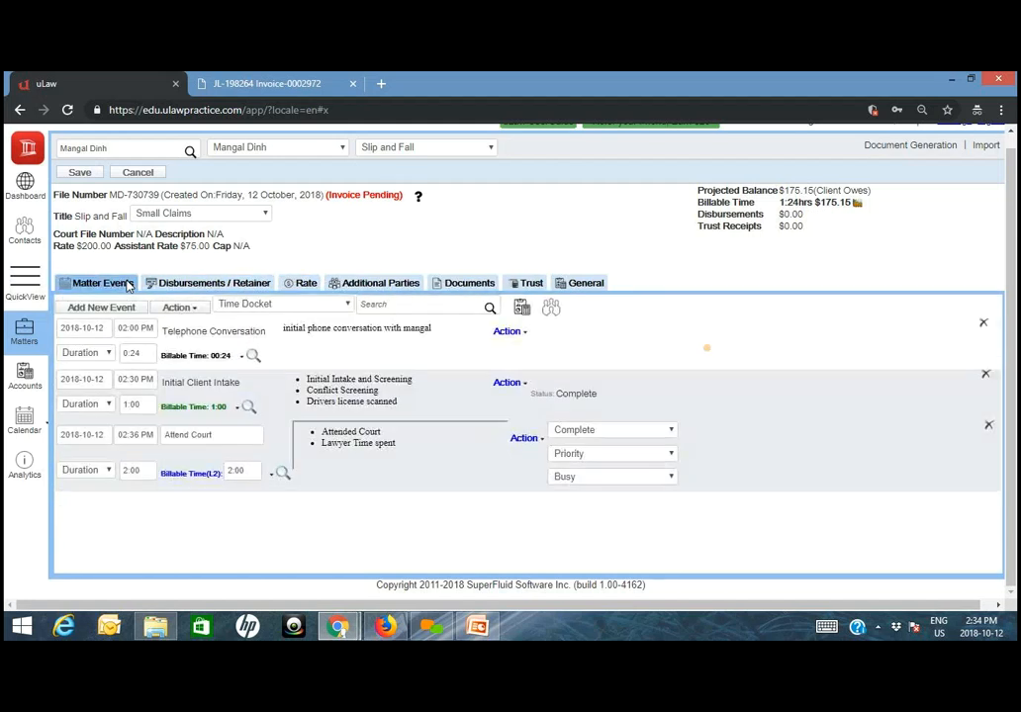
pyautogui.click(83, 173)
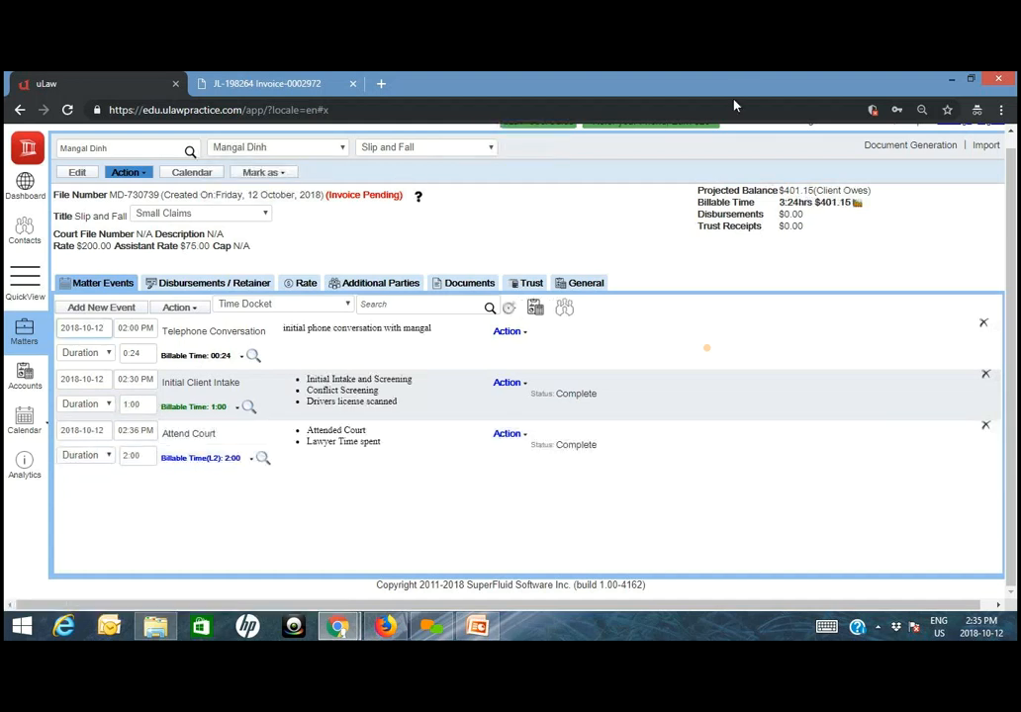
pyautogui.scroll(1, 770, 388)
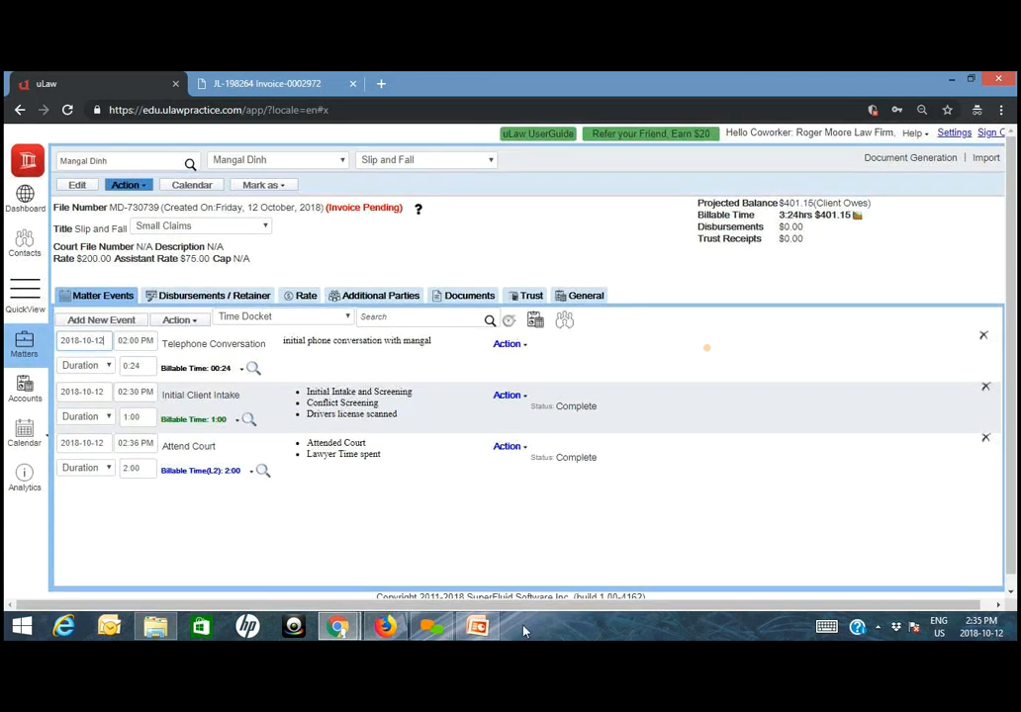
# - Switch to the main lawyer's uLaw session in Chrome and examine the docket DoneBy invoice options in the matter profile settings
pyautogui.moveTo(337, 623)
pyautogui.click(312, 589)
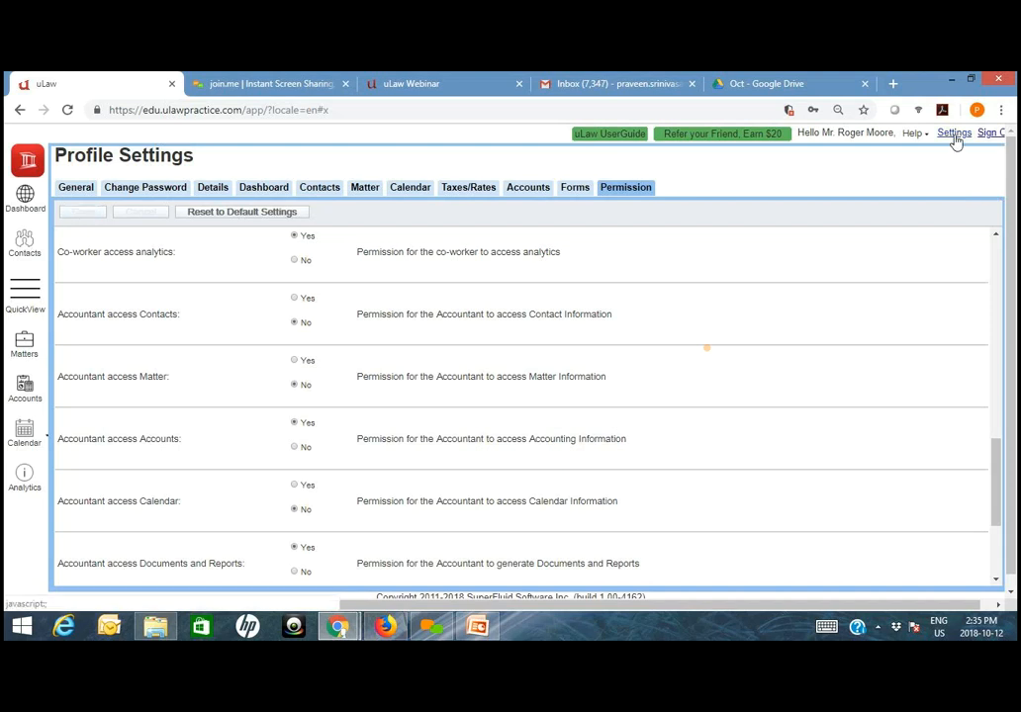
pyautogui.click(365, 189)
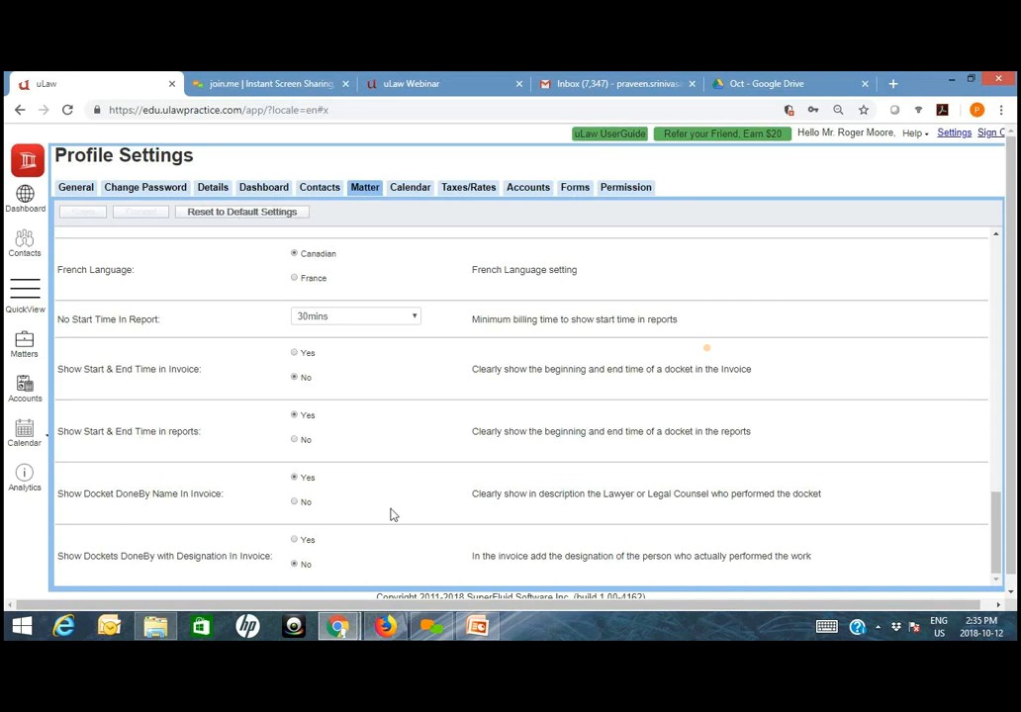
pyautogui.scroll(-1, 389, 515)
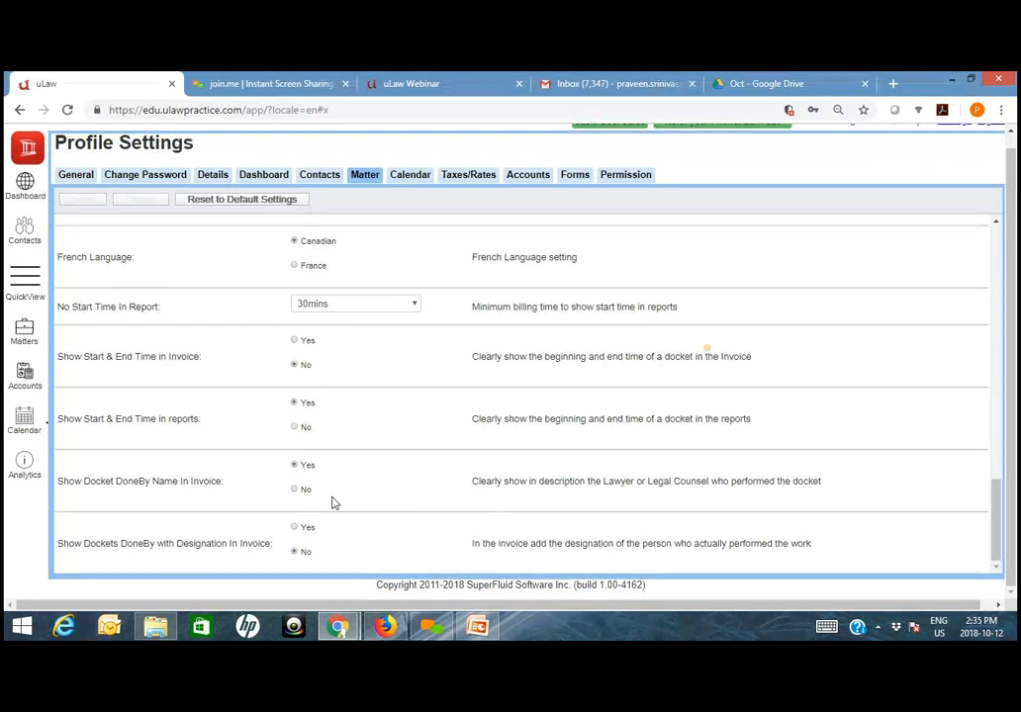
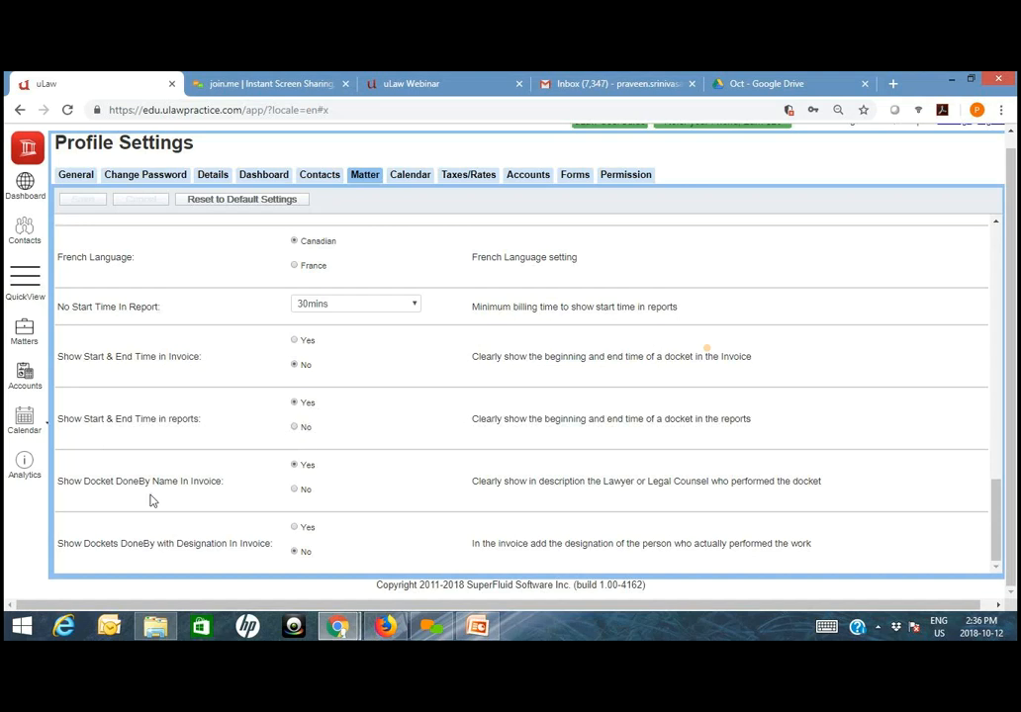
# - Set Show Docket DoneBy Name In Invoice to No, save the matter settings, and return to the matters
pyautogui.click(296, 492)
pyautogui.click(84, 201)
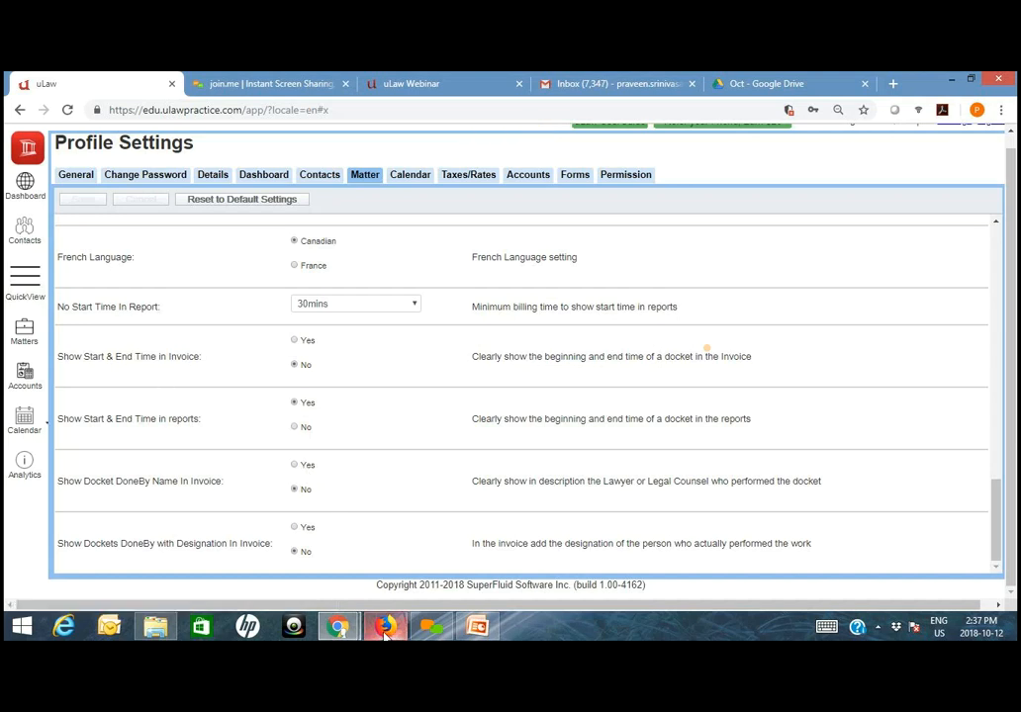
pyautogui.click(25, 337)
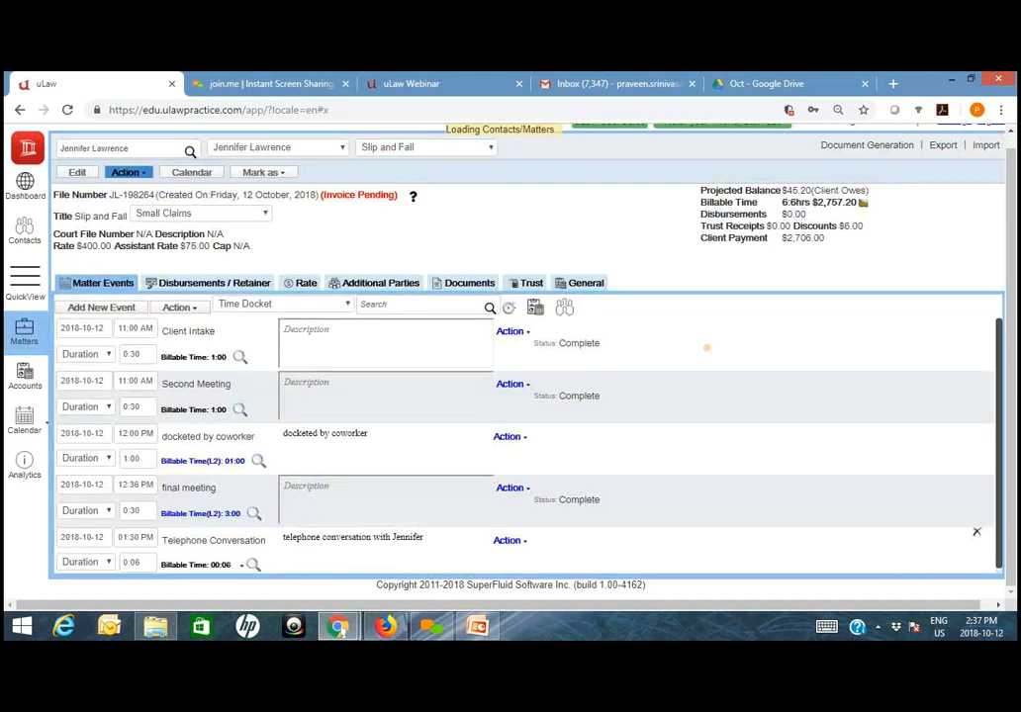
# - Switch to the uLaw session in Firefox, open the matter's Pre Bill invoice options, and examine the Invoice Prepared By and Invoice Theme choices
pyautogui.click(386, 626)
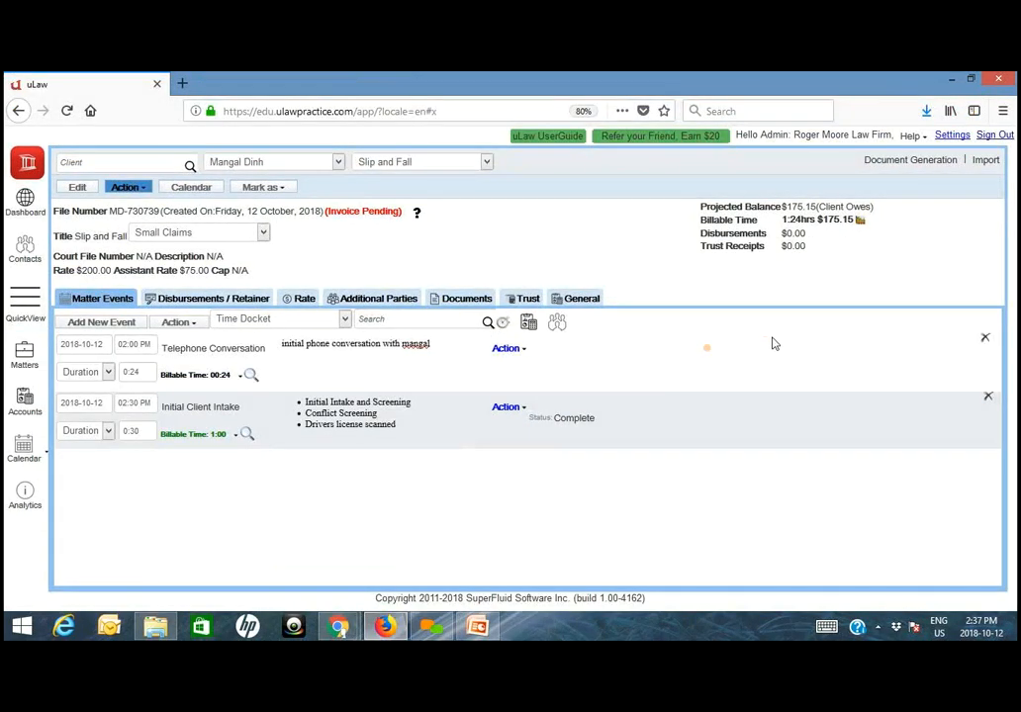
pyautogui.click(928, 161)
pyautogui.moveTo(918, 191)
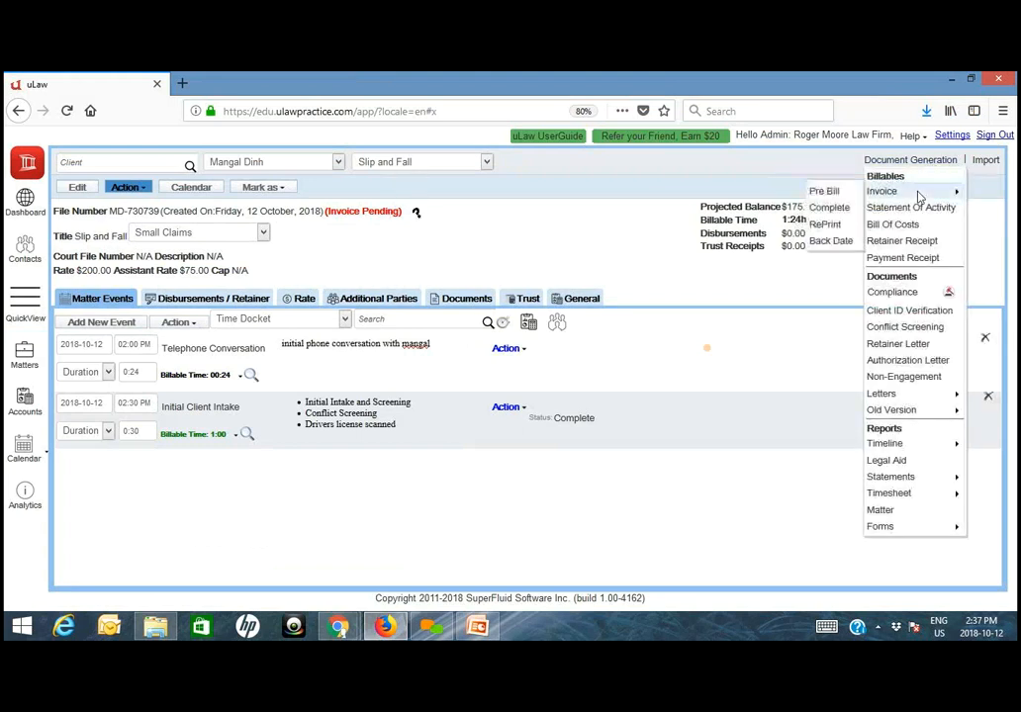
pyautogui.click(825, 192)
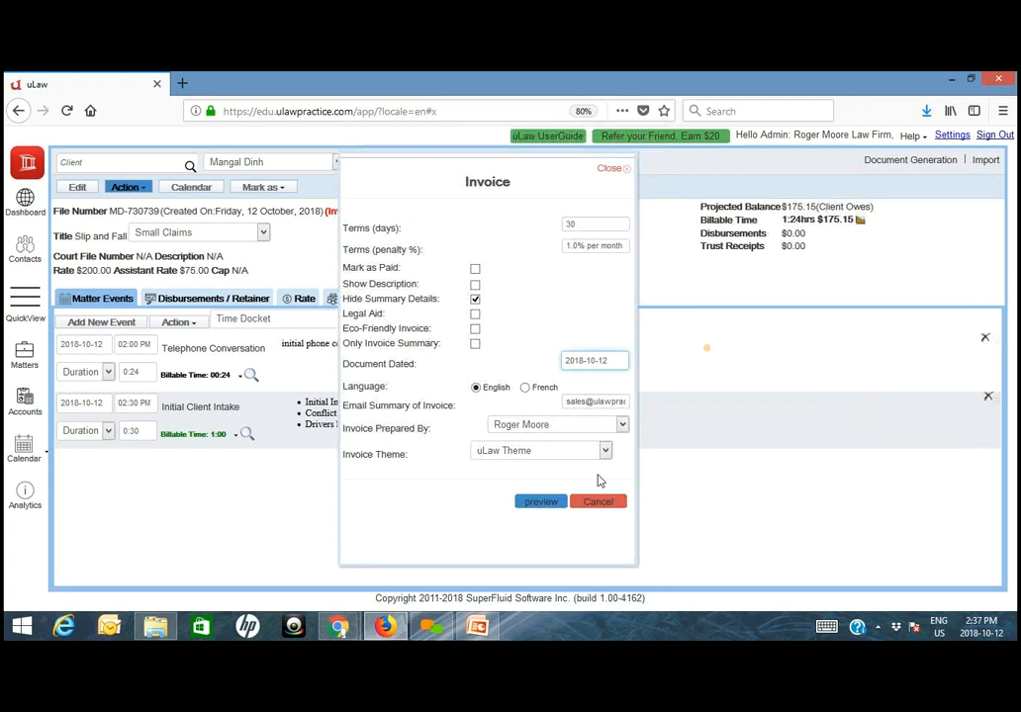
pyautogui.click(564, 424)
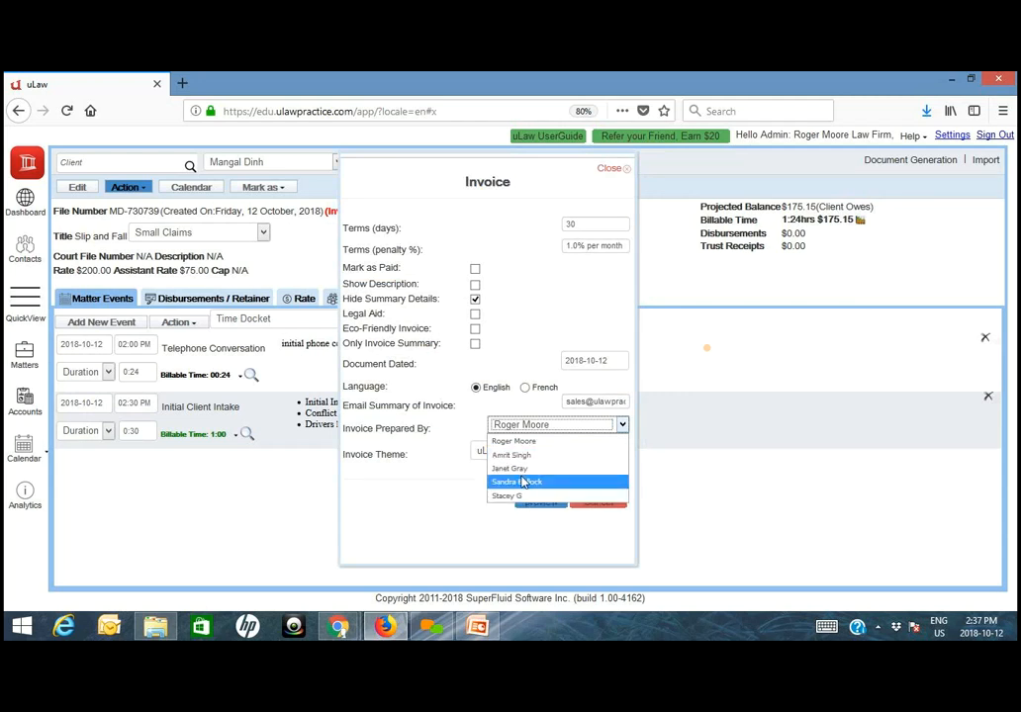
pyautogui.click(429, 502)
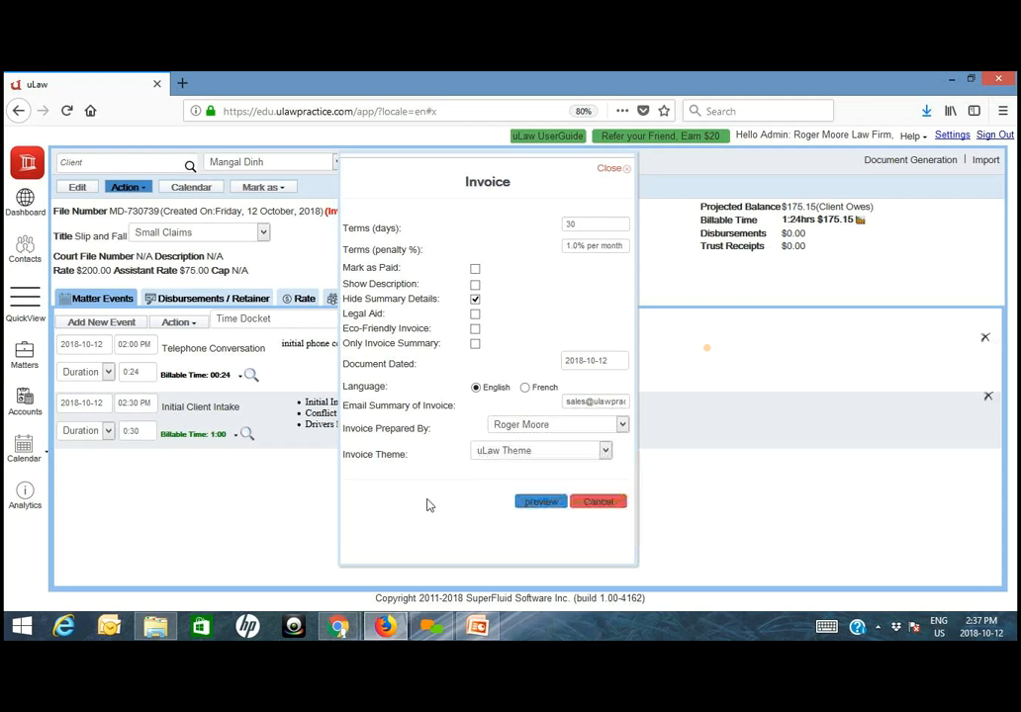
pyautogui.click(522, 453)
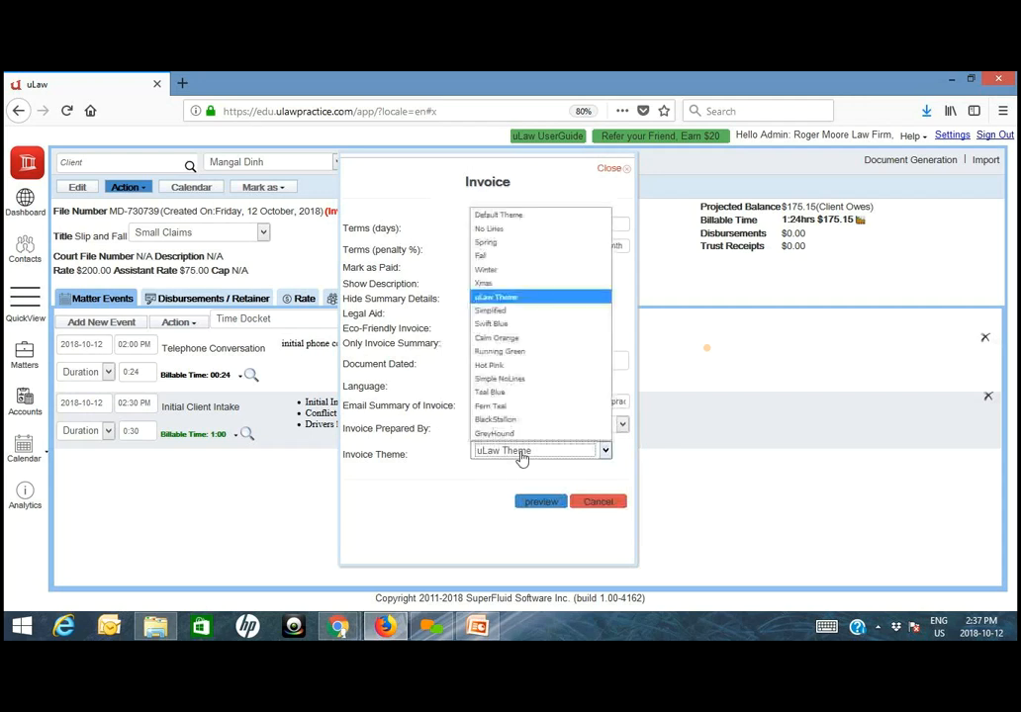
pyautogui.click(510, 307)
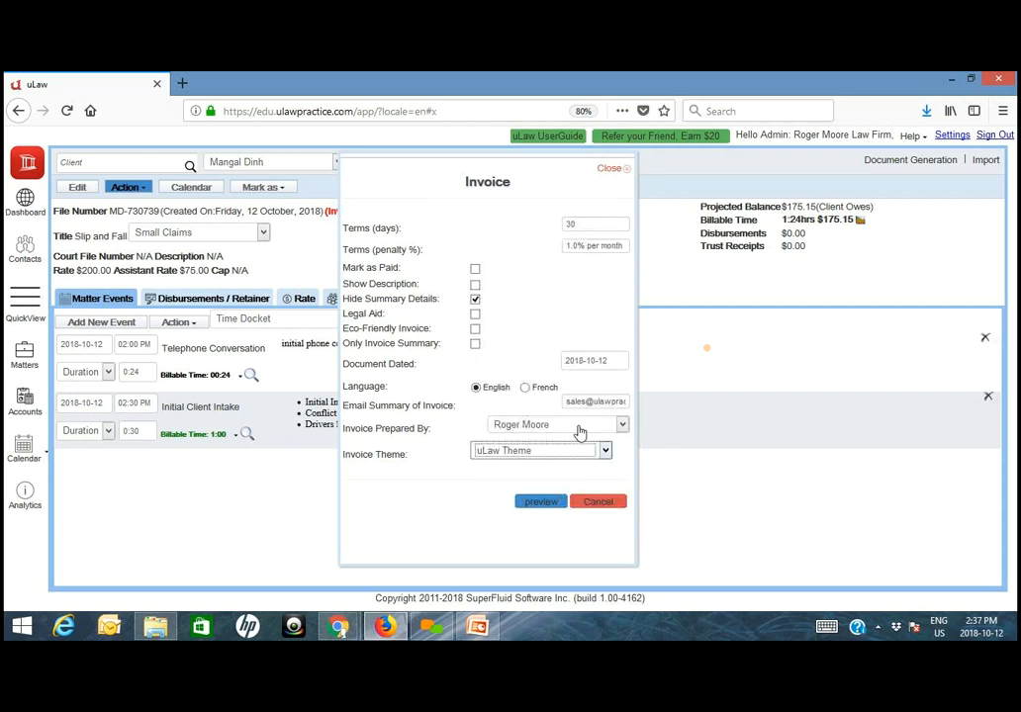
pyautogui.click(541, 503)
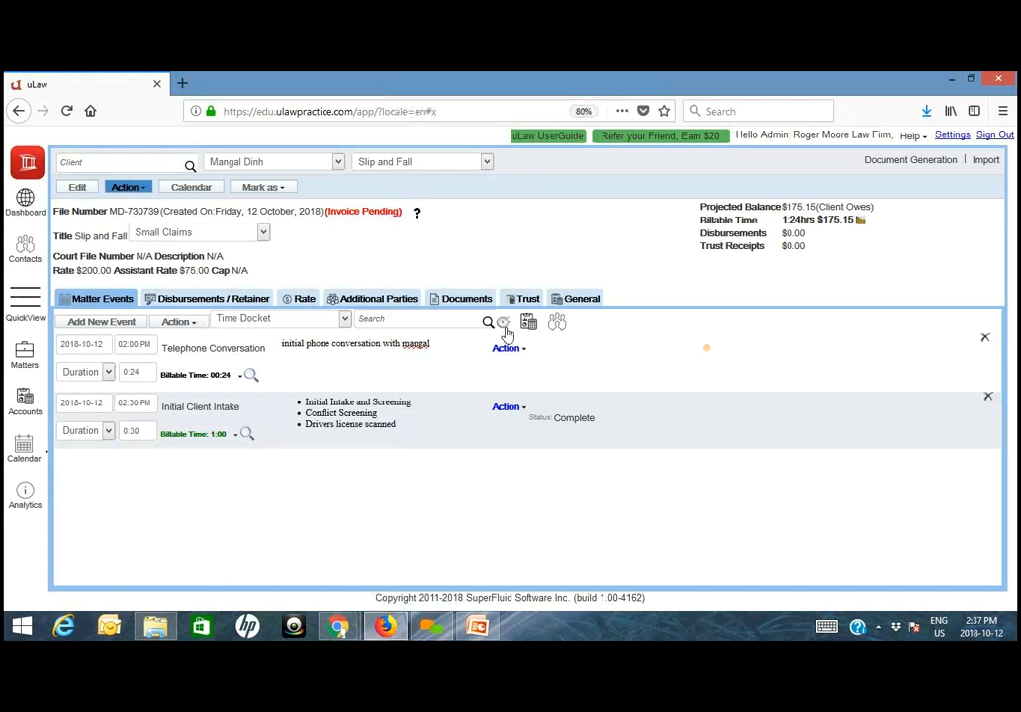
# - Switch to the main lawyer's uLaw session in Chrome and look up the client whose Slip and Fall matter has the Attend Court docket
pyautogui.moveTo(337, 626)
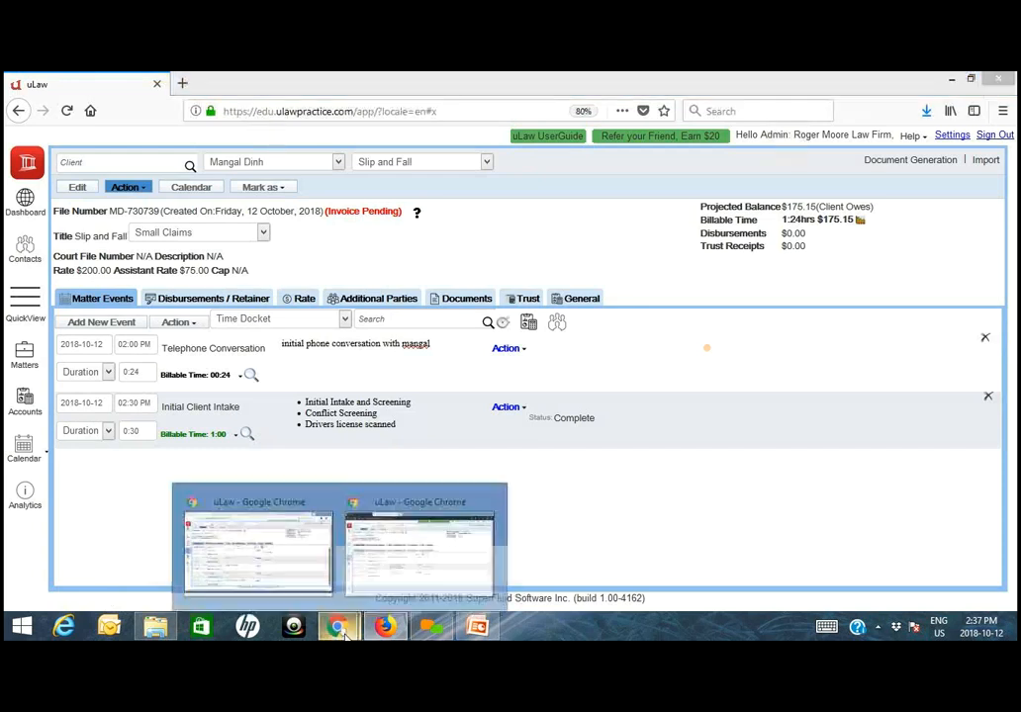
pyautogui.click(256, 572)
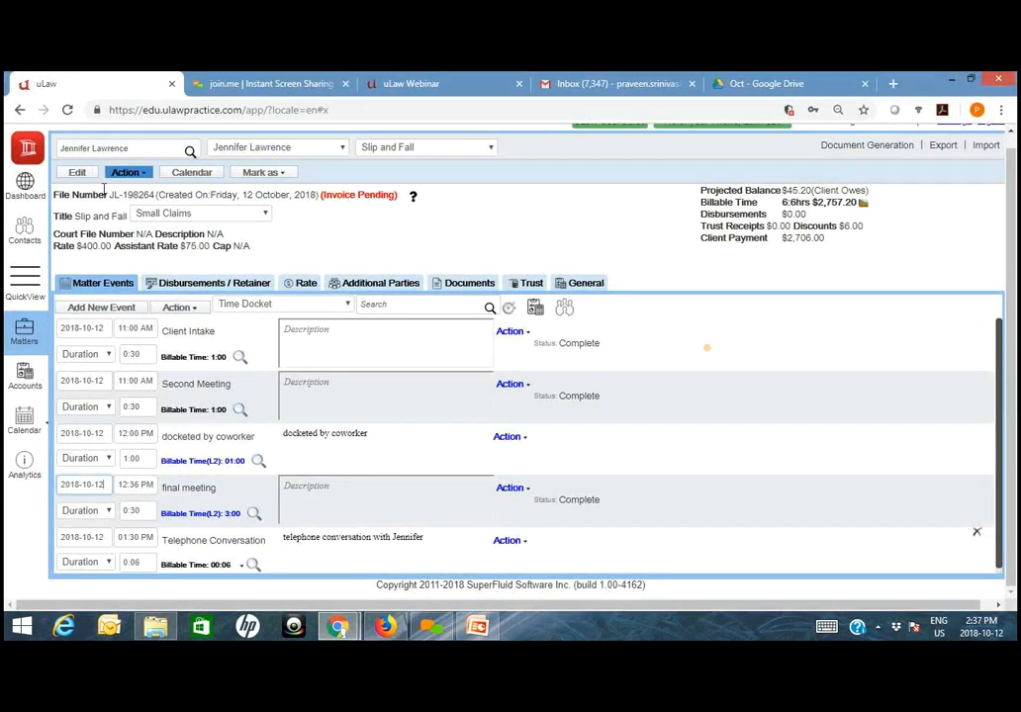
pyautogui.click(149, 150)
pyautogui.tripleClick(149, 150)
pyautogui.write('mang')
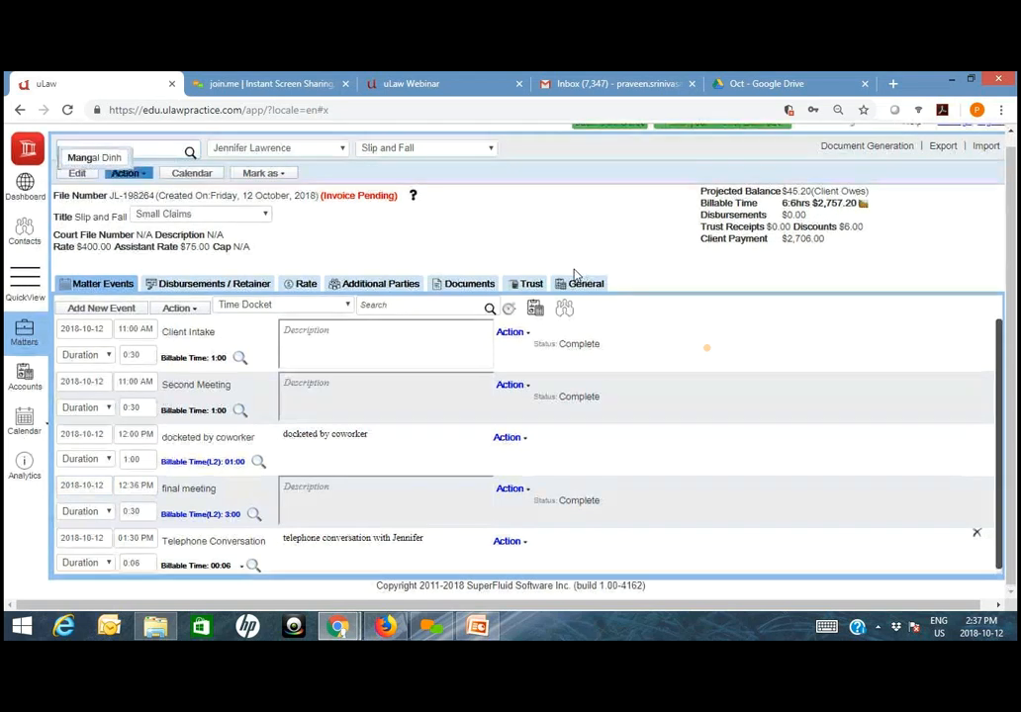
pyautogui.click(114, 171)
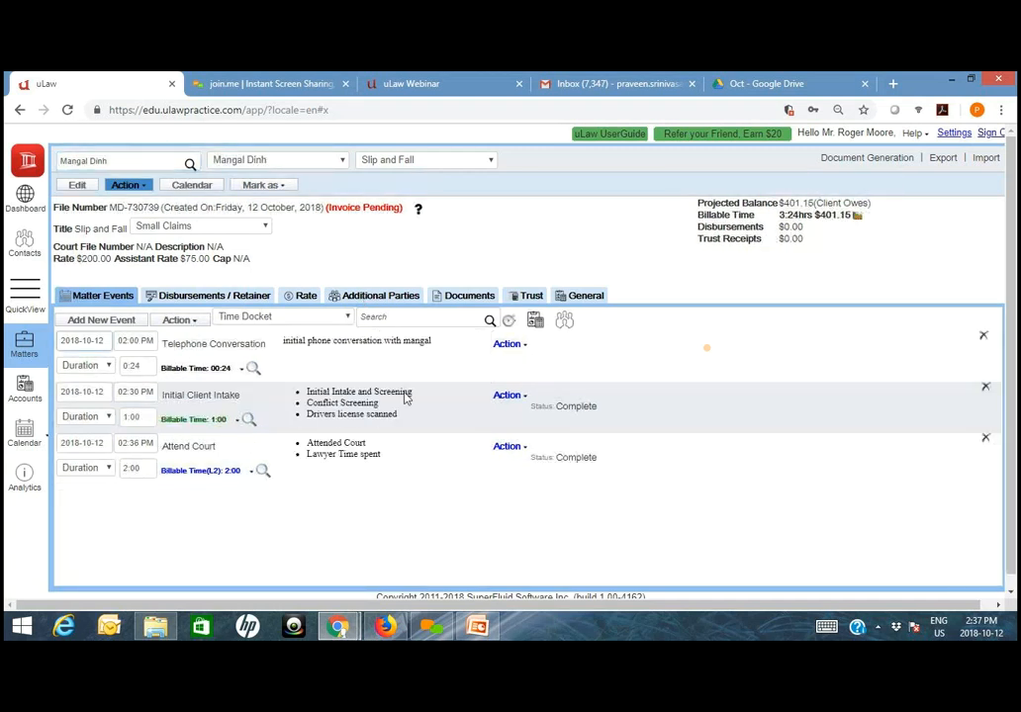
# - Generate a Pre Bill invoice preview for the matter with Legal Aid turned off, and open the downloaded PDF
pyautogui.click(880, 158)
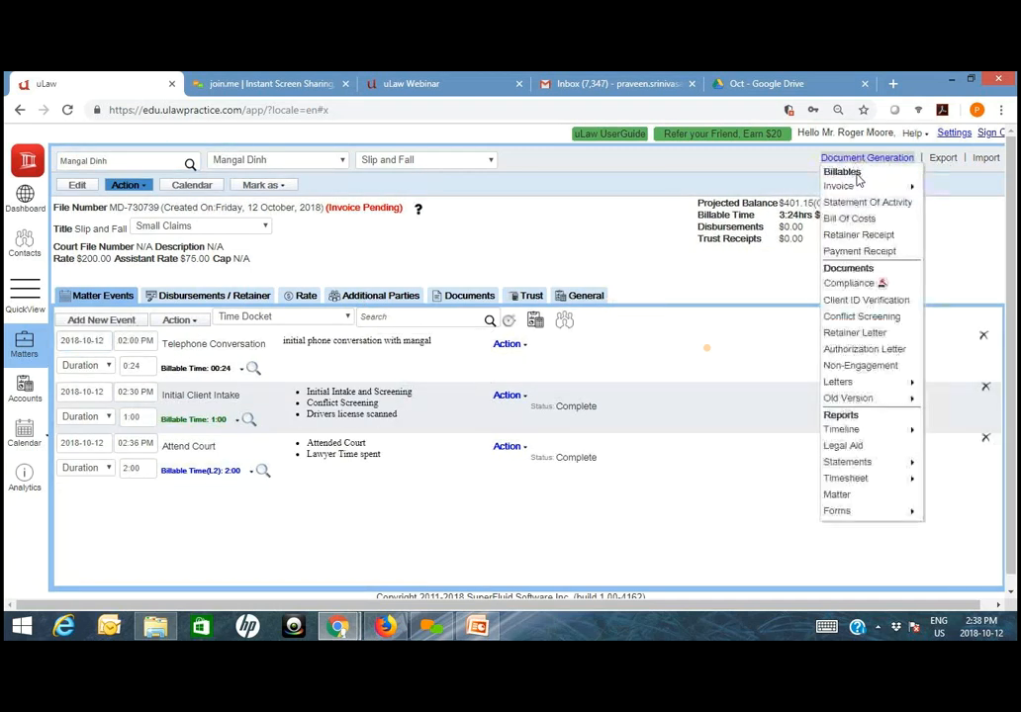
pyautogui.moveTo(890, 186)
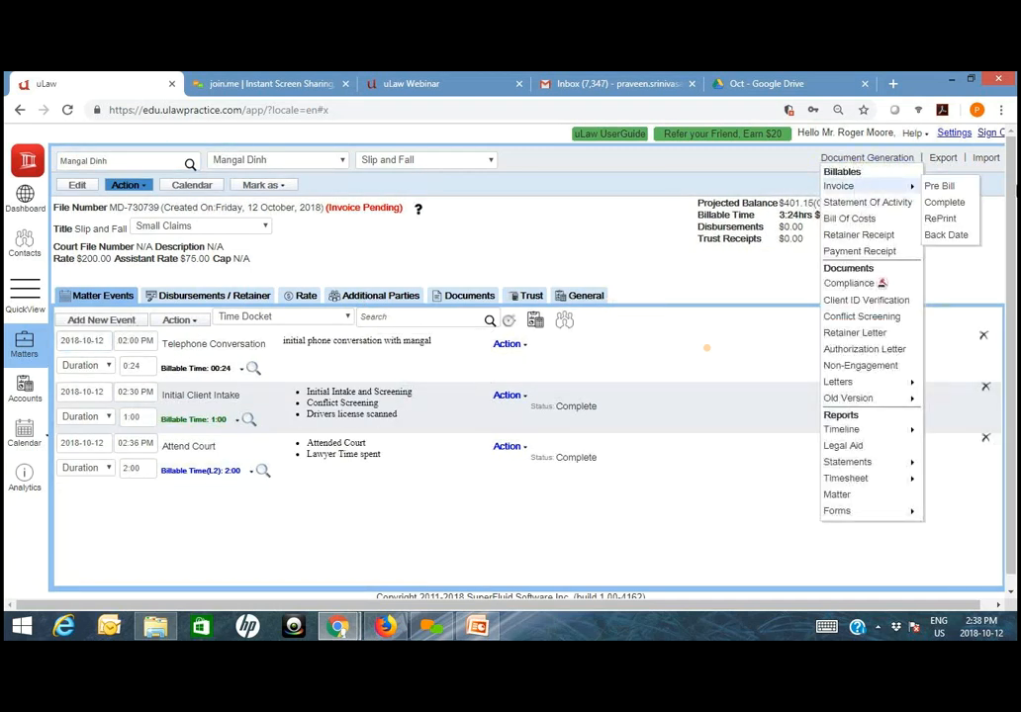
pyautogui.click(937, 187)
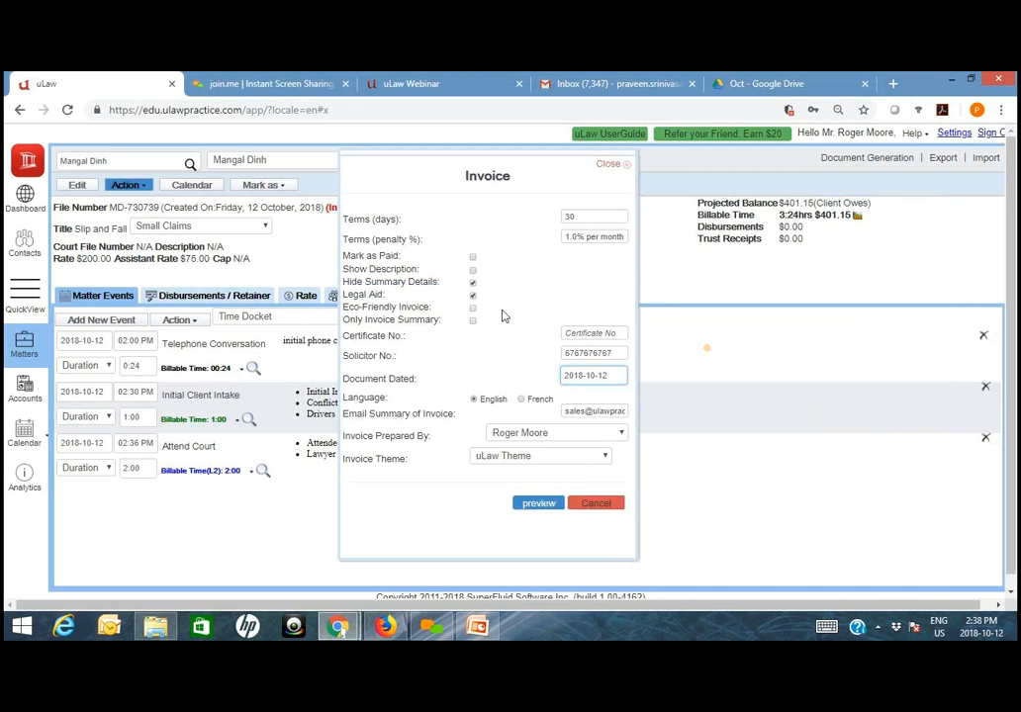
pyautogui.click(473, 296)
pyautogui.click(538, 466)
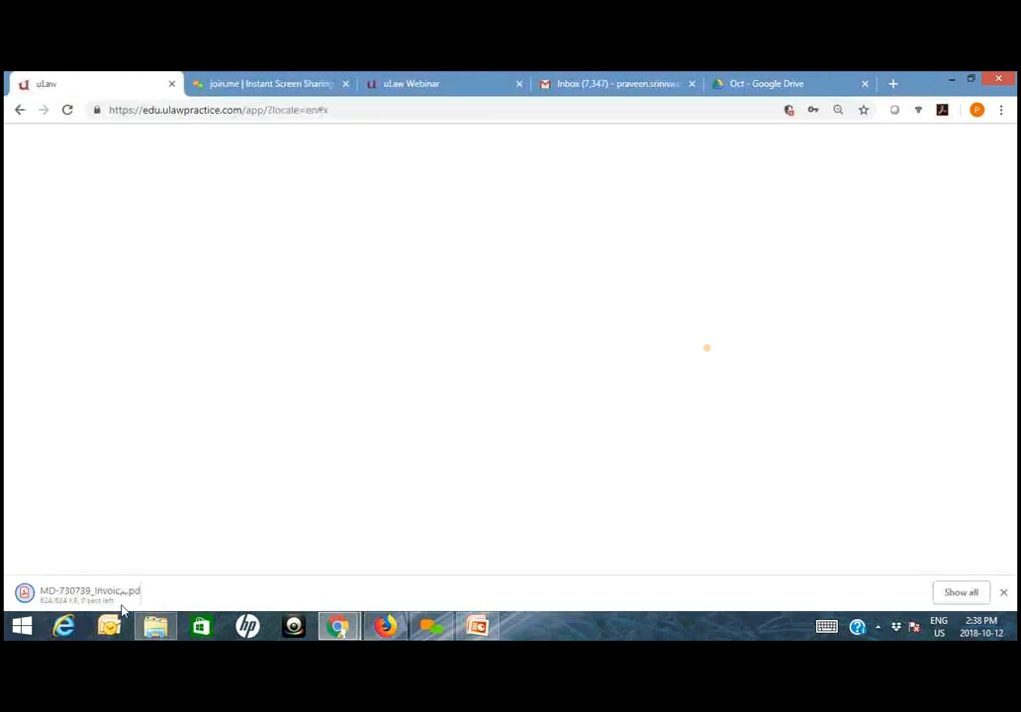
pyautogui.click(112, 600)
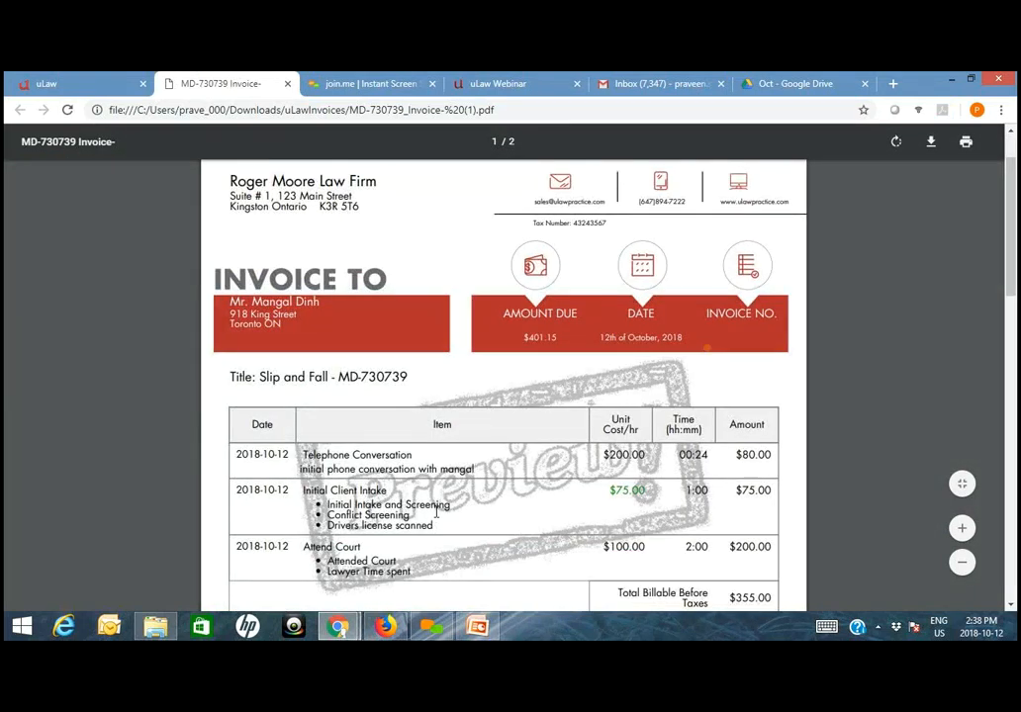
# - Examine the descriptions, hourly rates, times and amounts of the telephone conversation and client intake dockets in the invoice preview
pyautogui.scroll(-1, 434, 512)
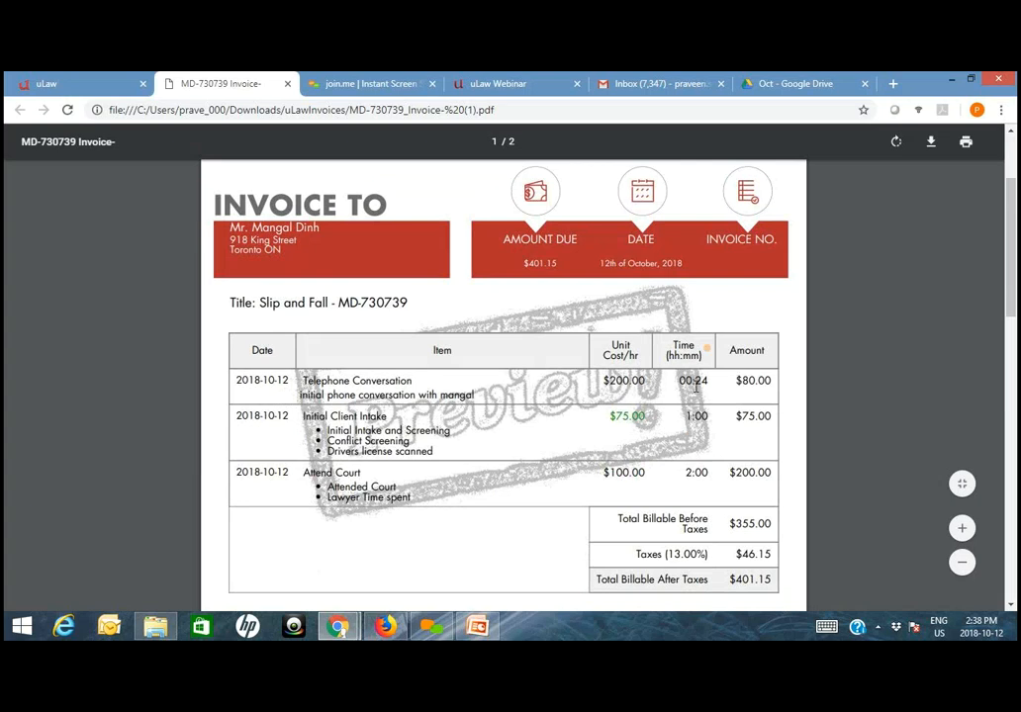
pyautogui.moveTo(472, 393); pyautogui.dragTo(300, 394)
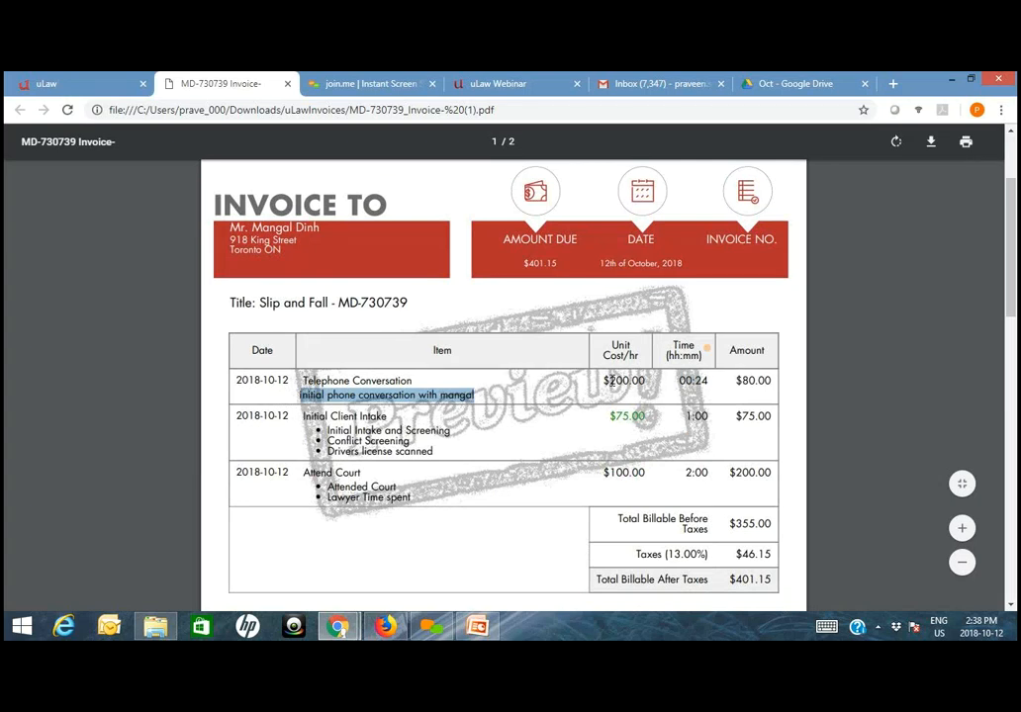
pyautogui.click(611, 381)
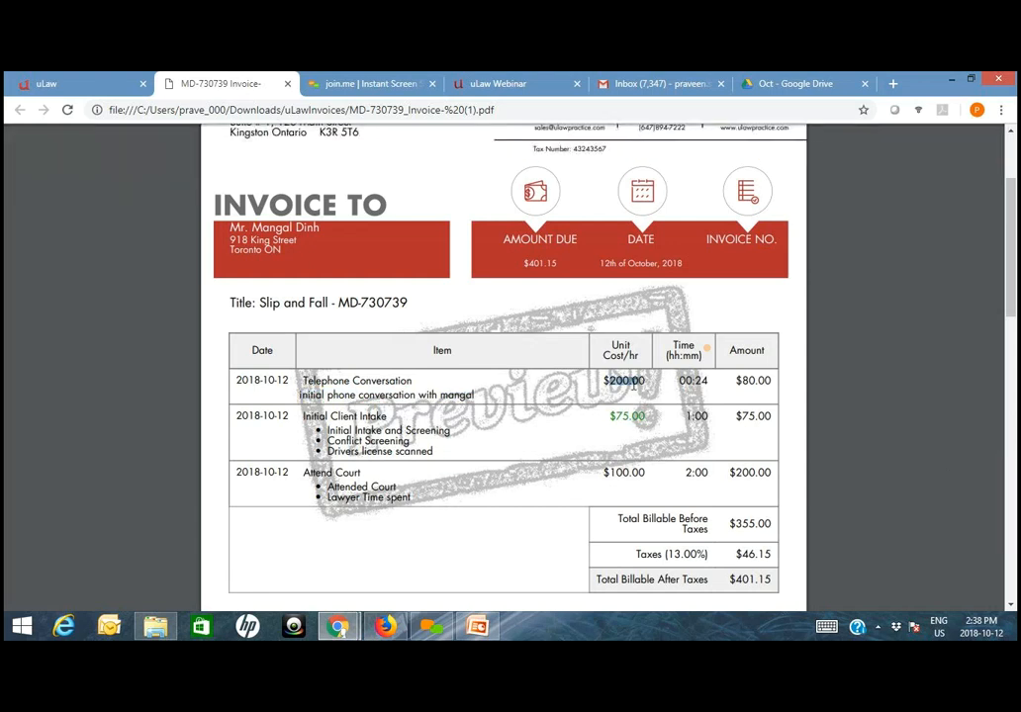
pyautogui.doubleClick(621, 379)
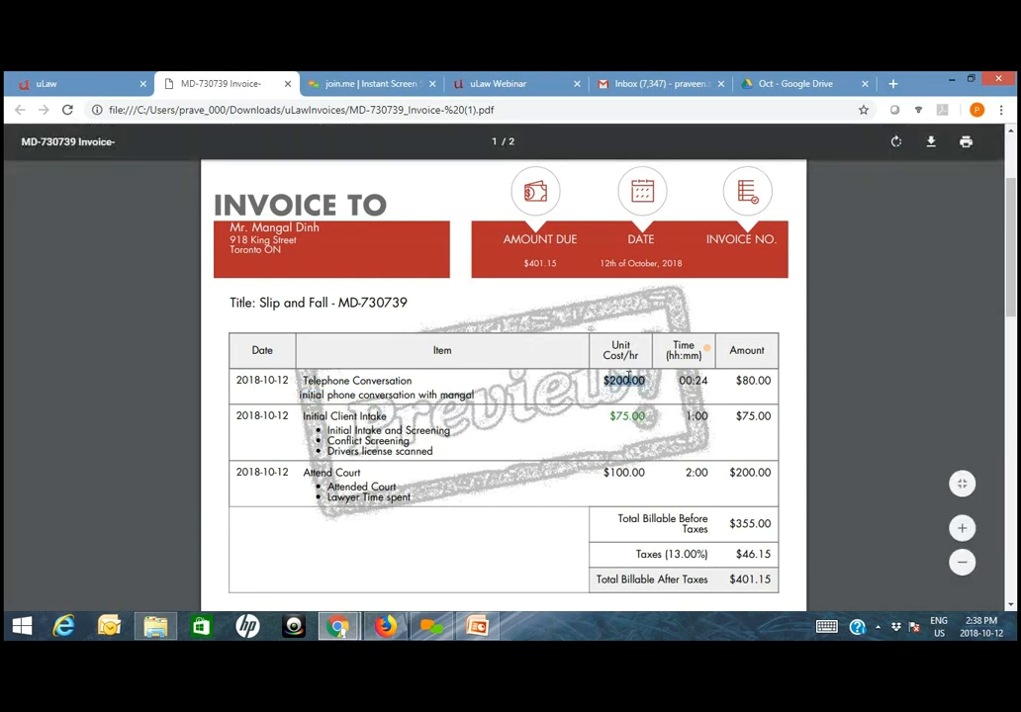
pyautogui.doubleClick(739, 379)
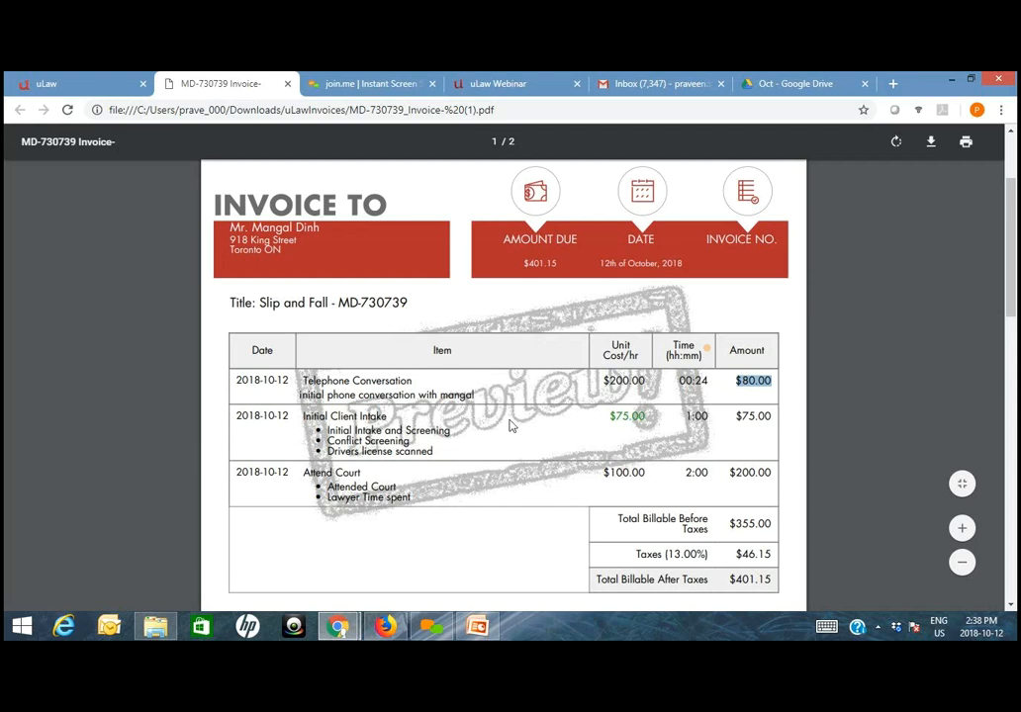
pyautogui.doubleClick(621, 417)
pyautogui.doubleClick(693, 416)
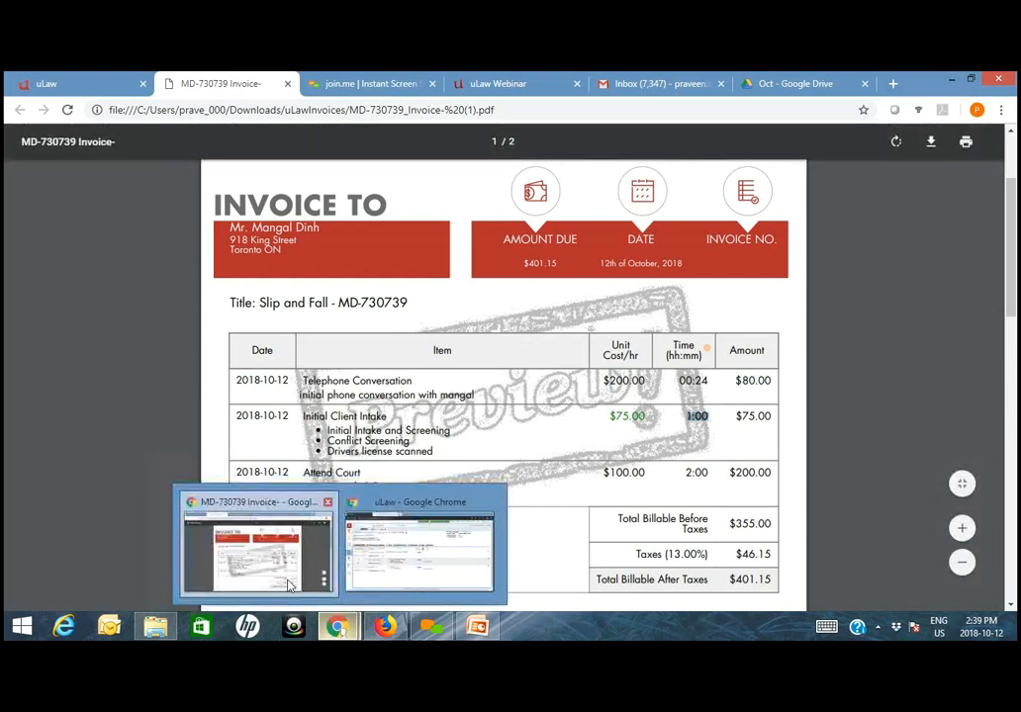
# - Return to uLaw, set Show Docket DoneBy Name In Invoice to Yes in the matter profile settings, and save
pyautogui.click(54, 83)
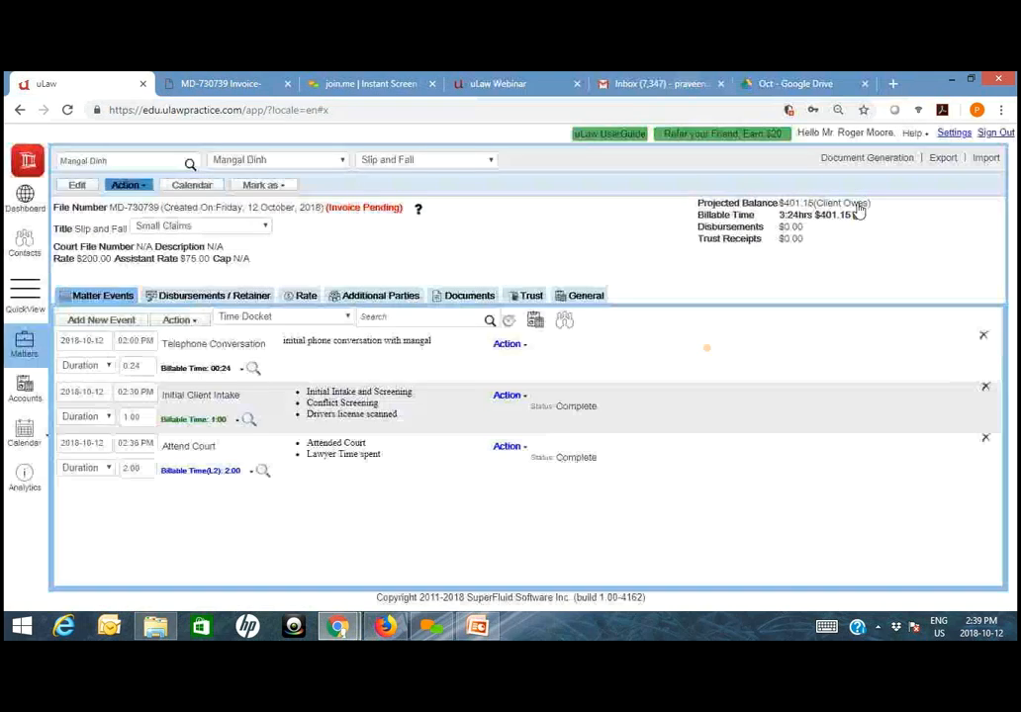
pyautogui.click(954, 135)
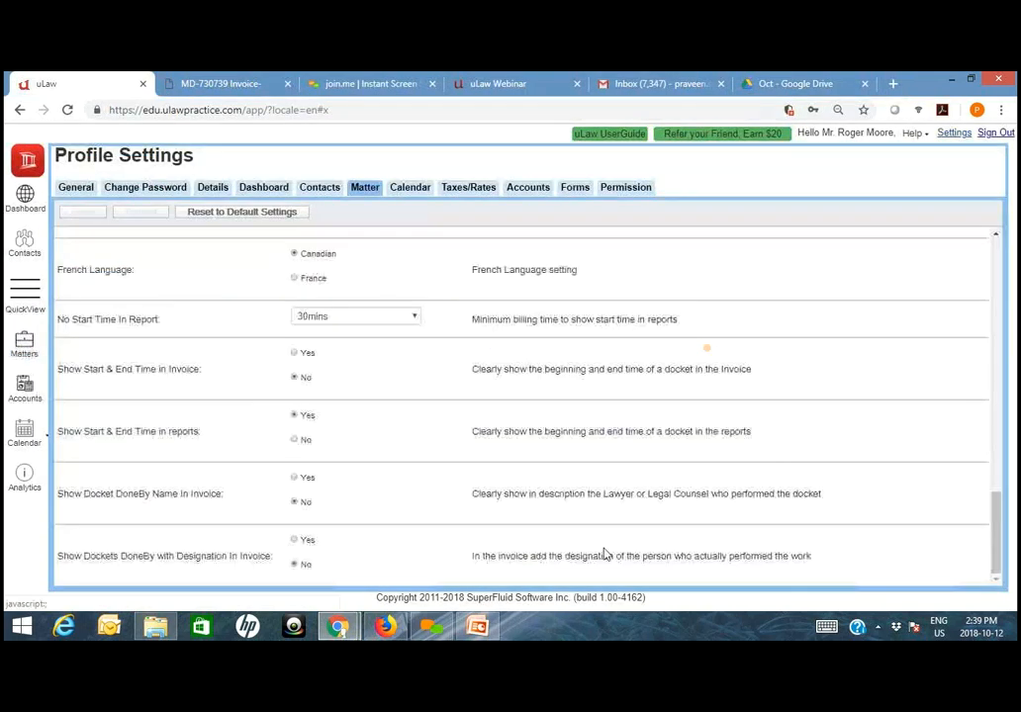
pyautogui.click(304, 481)
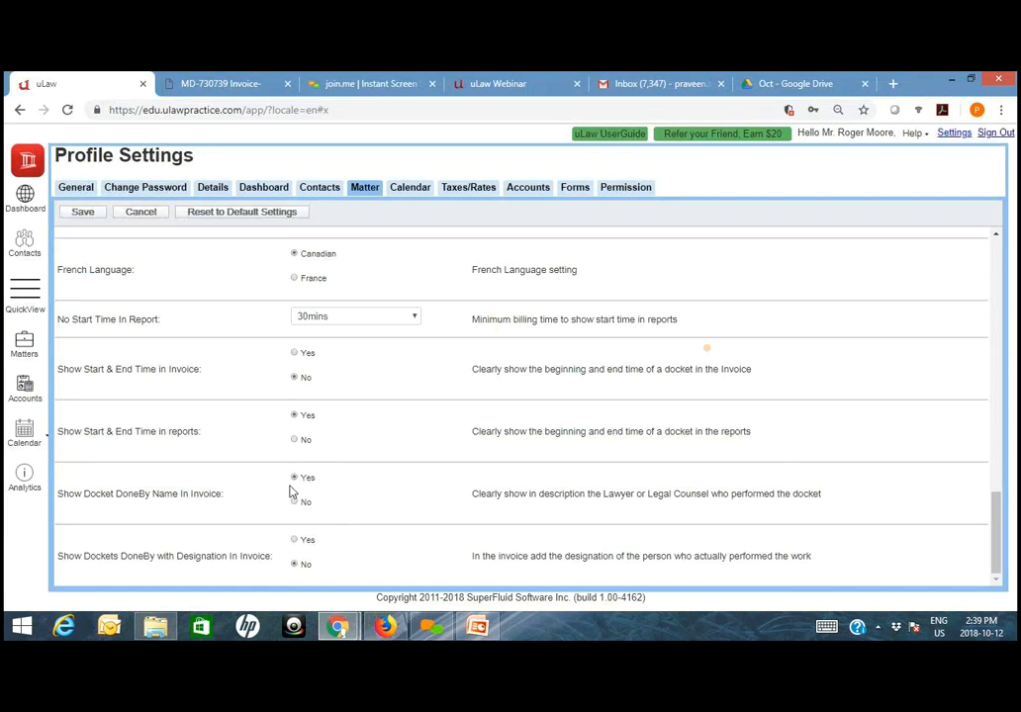
pyautogui.click(82, 212)
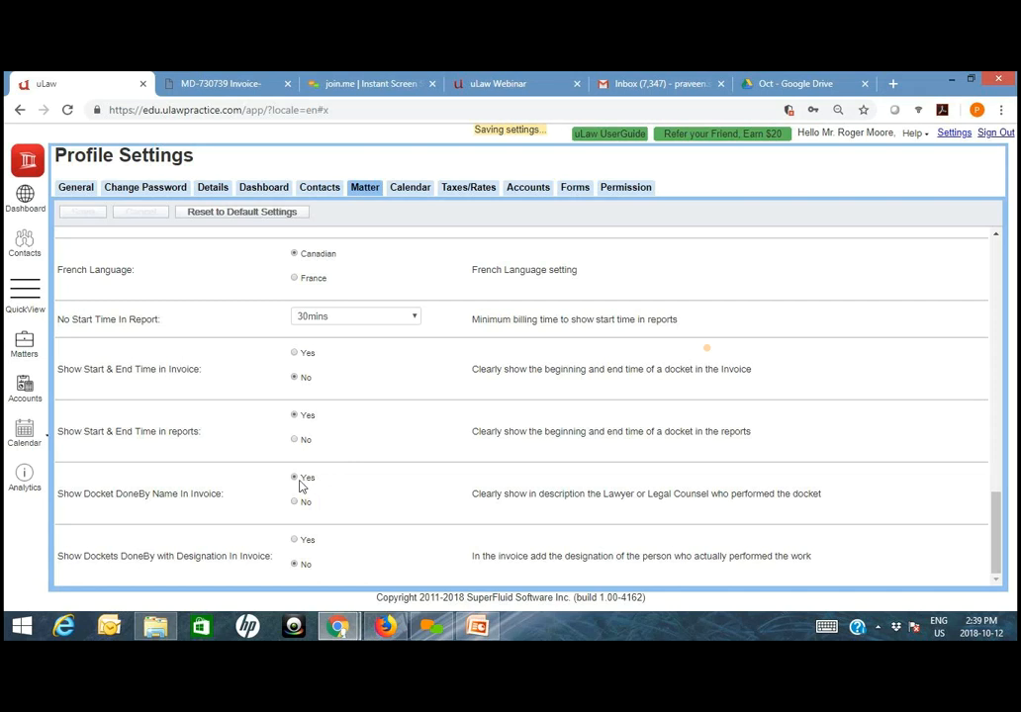
# - Return to the client's matter, generate a new Pre Bill invoice preview with the uLaw Theme, and open the downloaded PDF
pyautogui.click(21, 346)
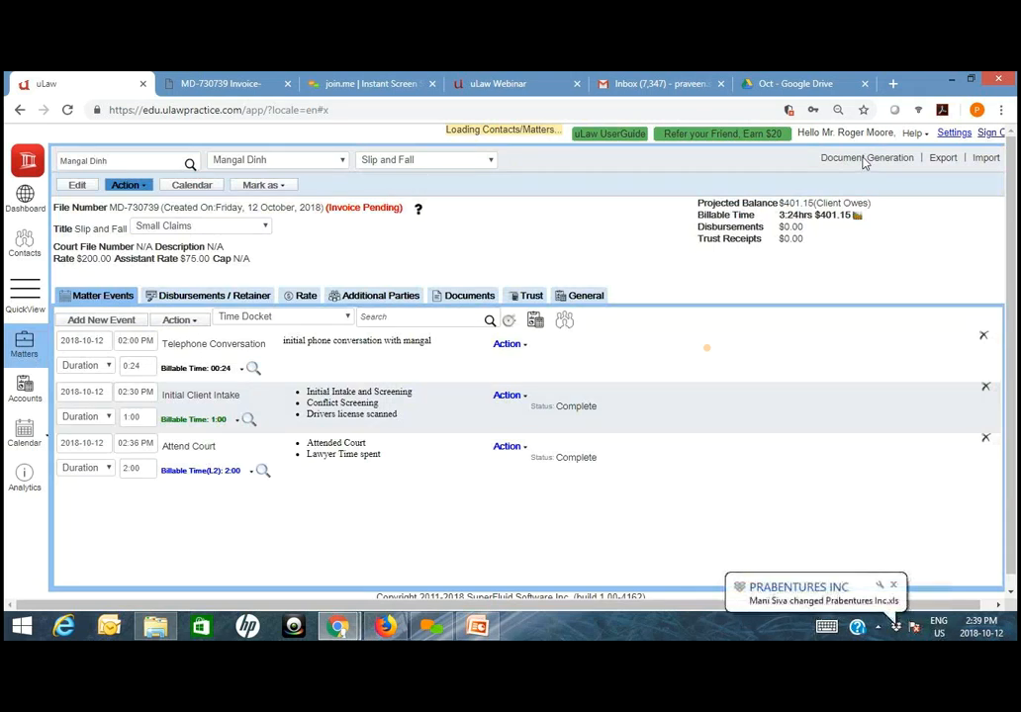
pyautogui.click(892, 585)
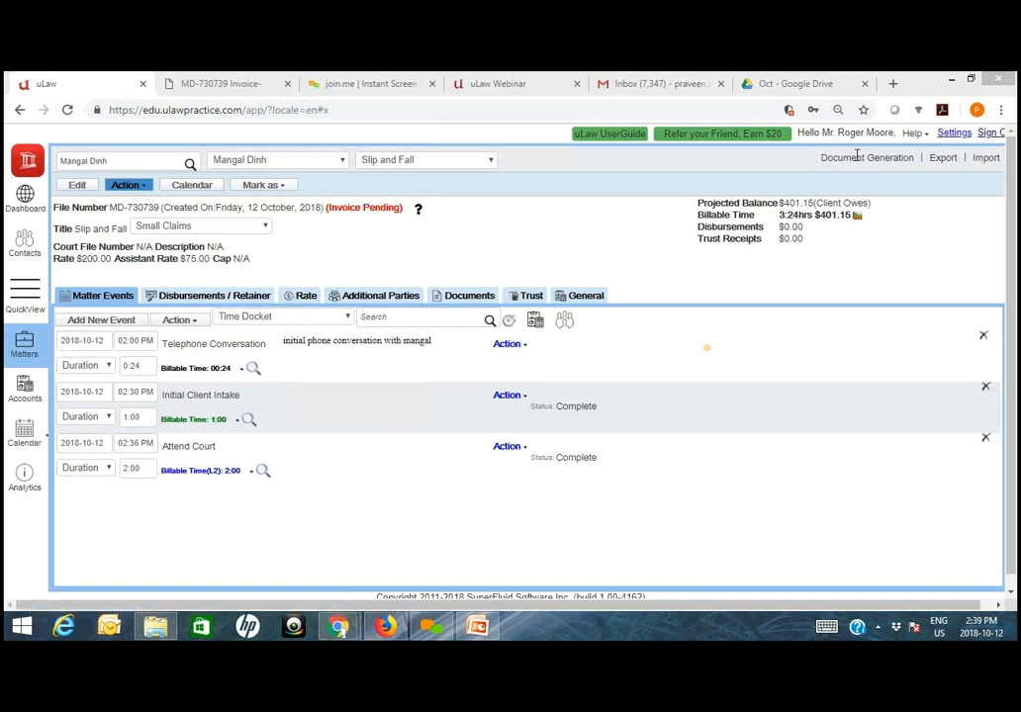
pyautogui.click(858, 160)
pyautogui.moveTo(890, 186)
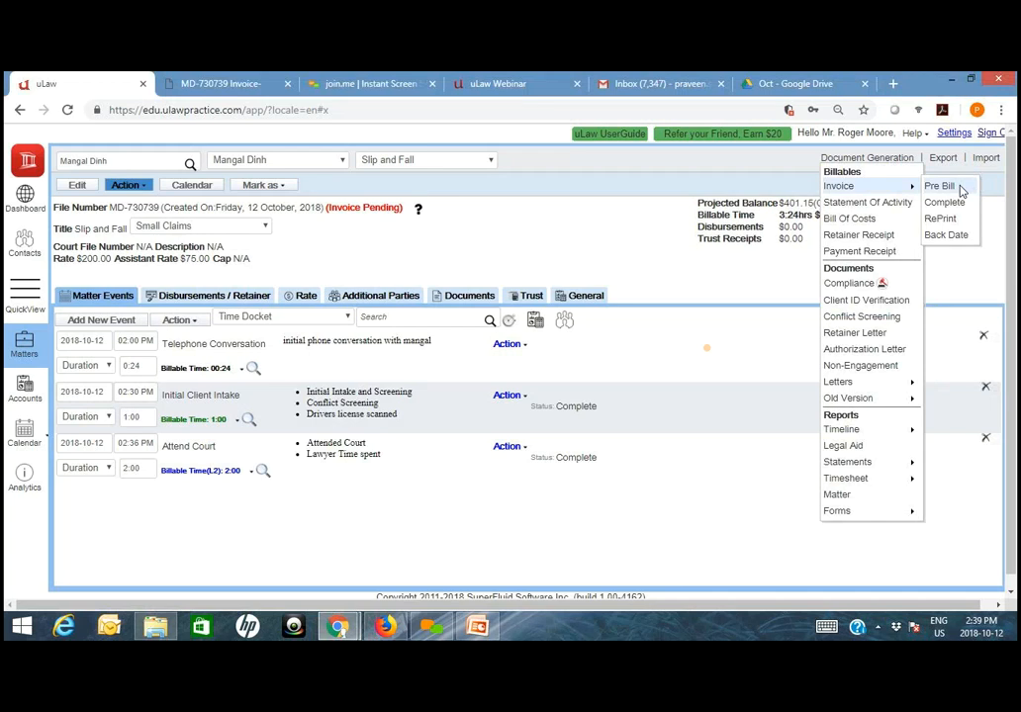
pyautogui.click(940, 186)
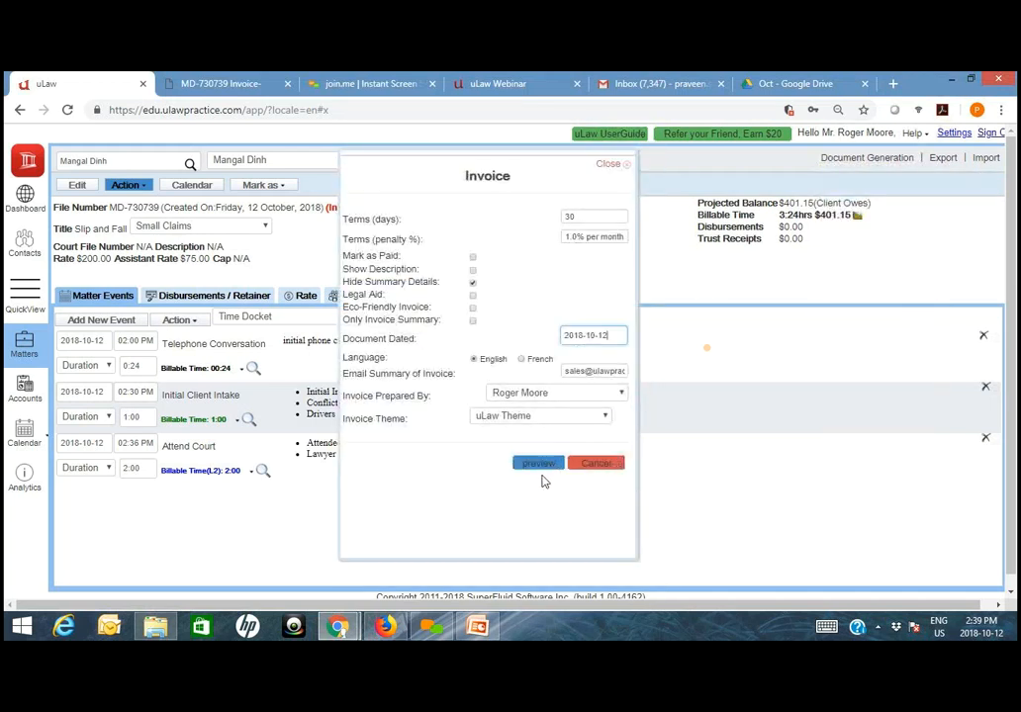
pyautogui.click(543, 465)
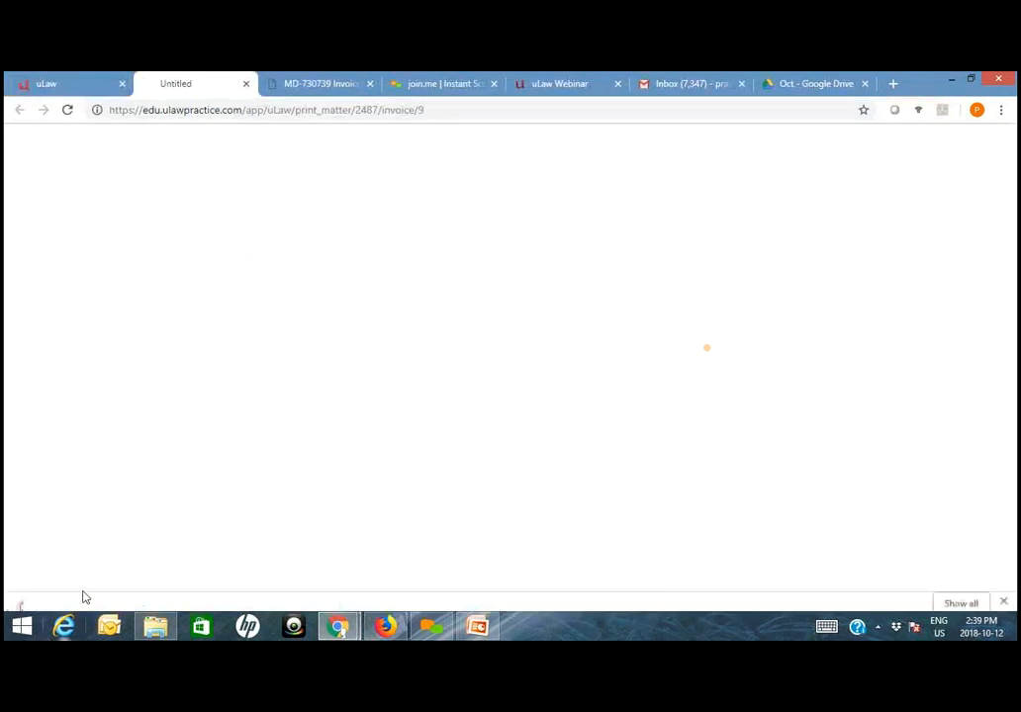
pyautogui.click(92, 593)
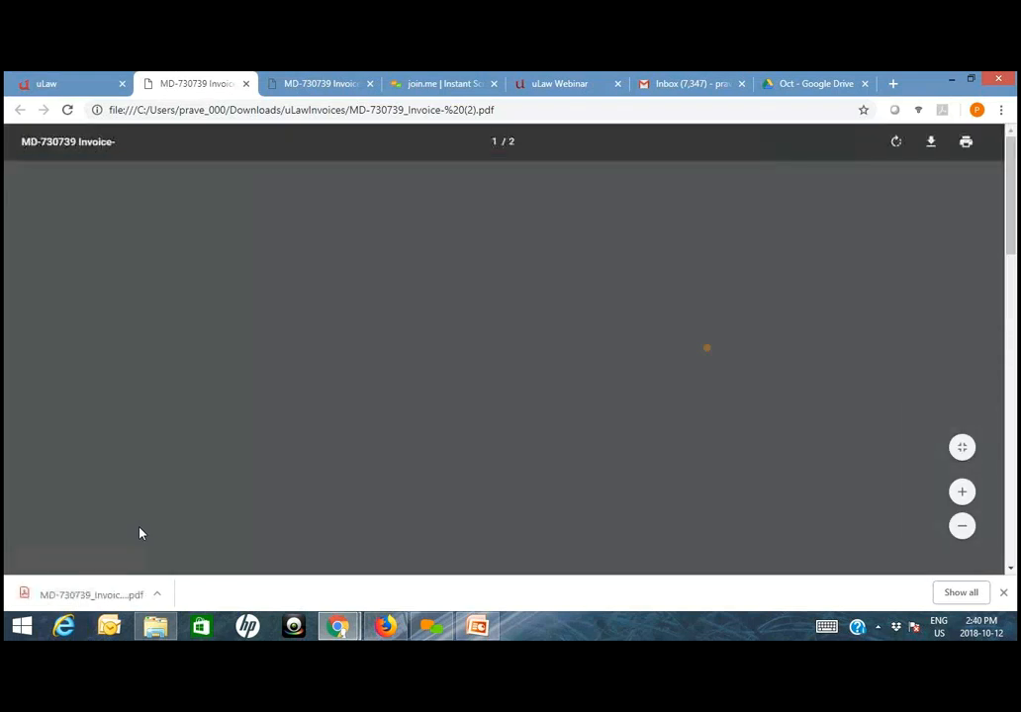
# - Examine the Rendered by line under each of the three dockets in the invoice preview
pyautogui.scroll(-3, 330, 448)
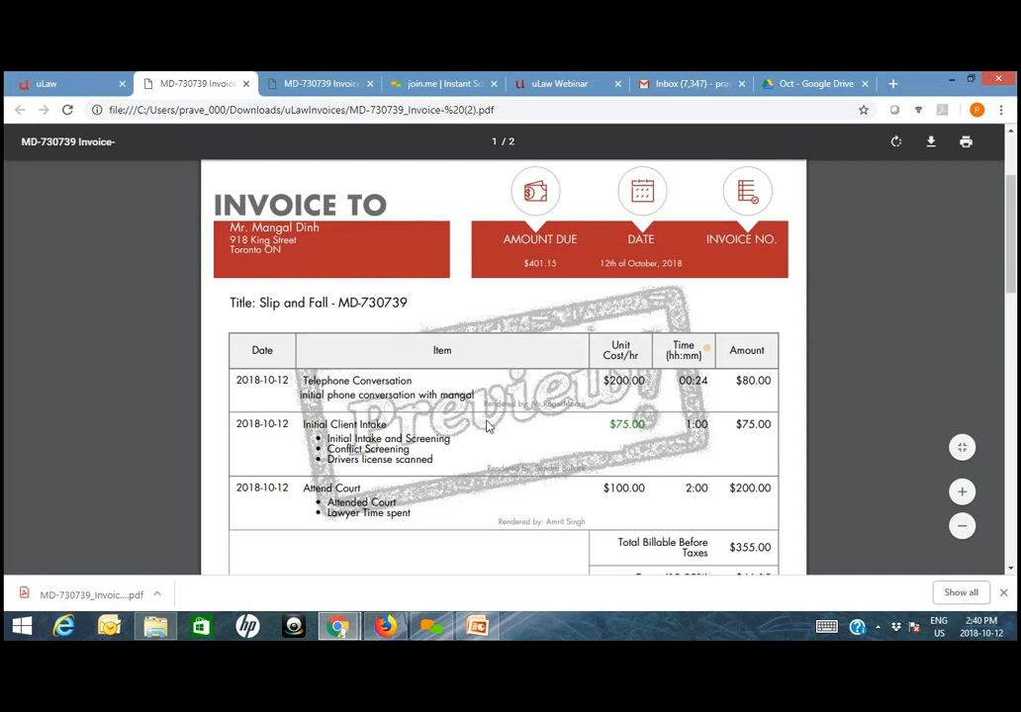
pyautogui.scroll(4, 486, 426)
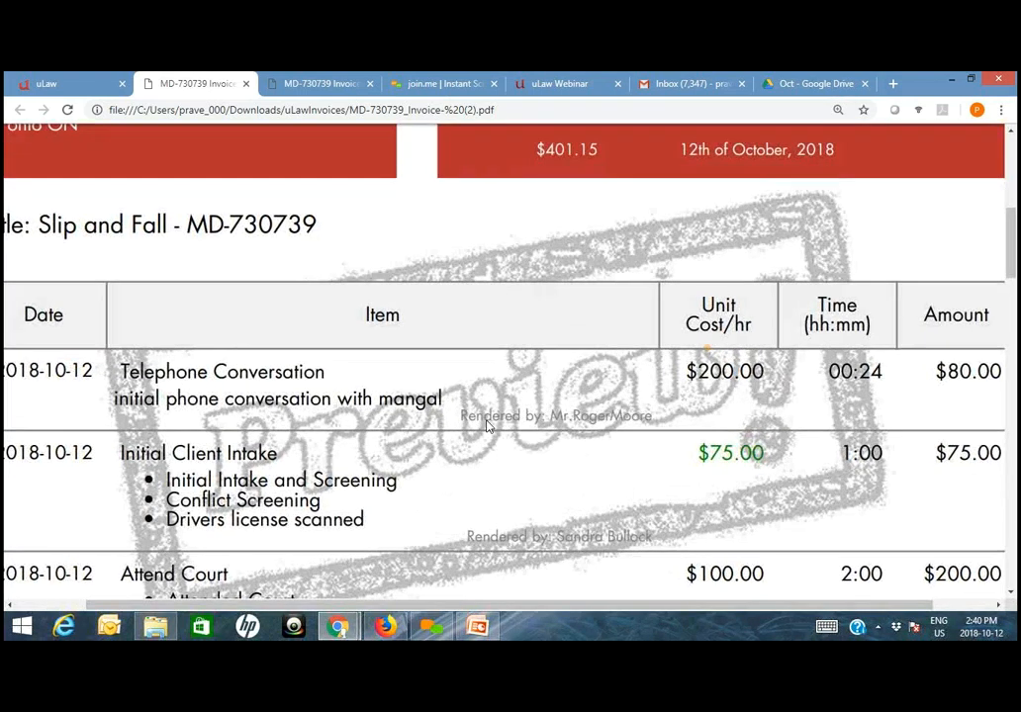
pyautogui.moveTo(460, 416); pyautogui.dragTo(653, 417)
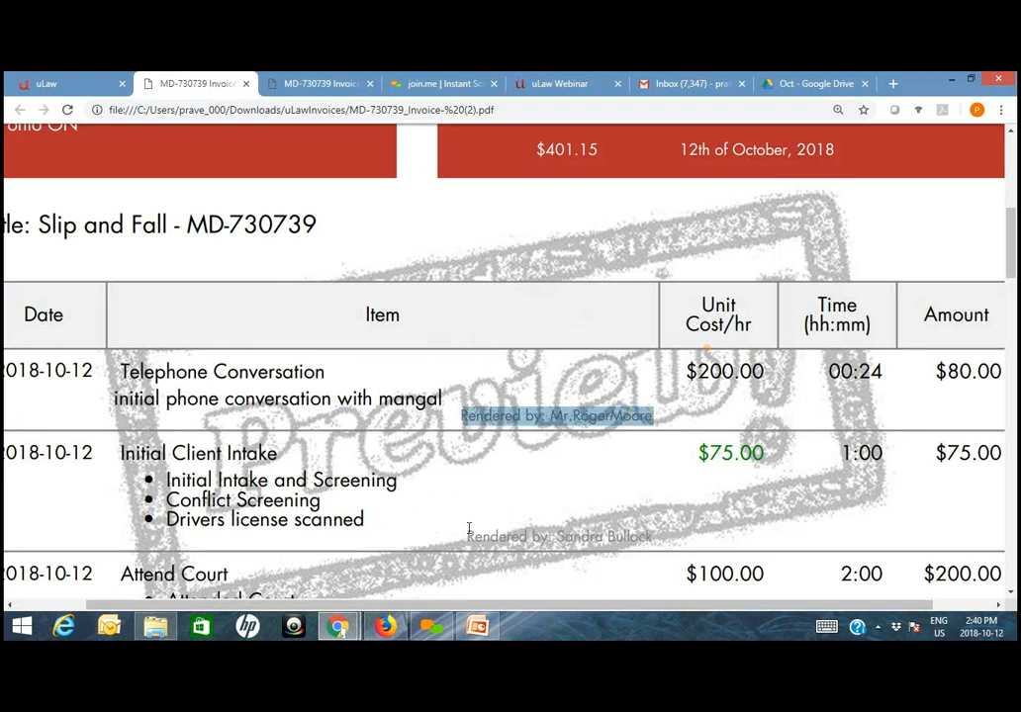
pyautogui.moveTo(471, 535); pyautogui.dragTo(662, 533)
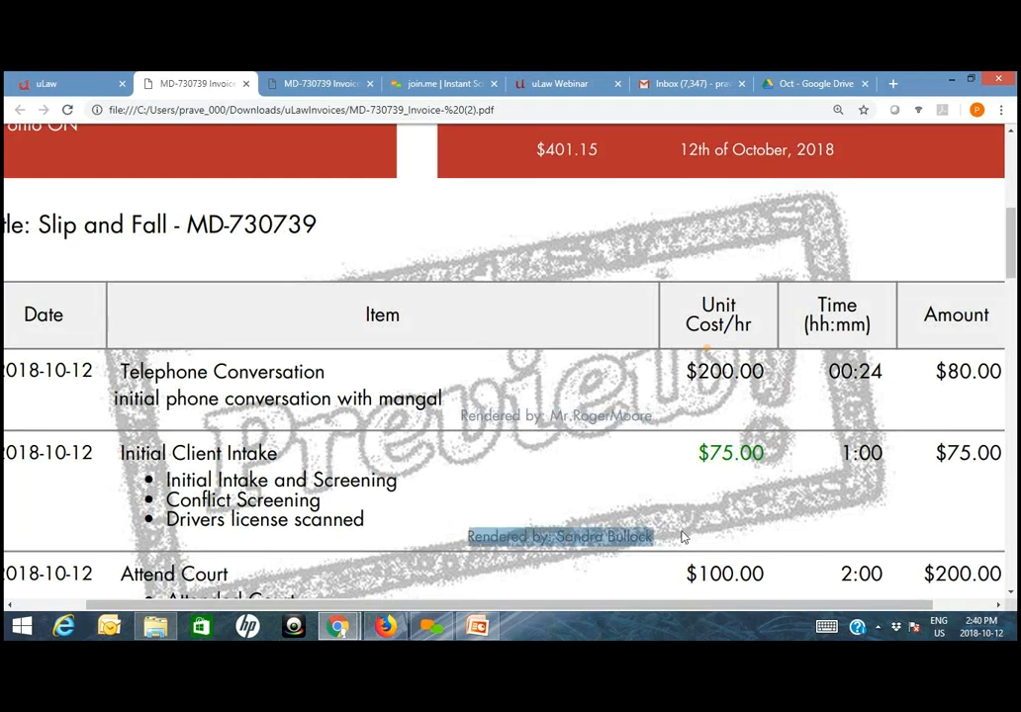
pyautogui.scroll(-3, 681, 536)
pyautogui.click(638, 531)
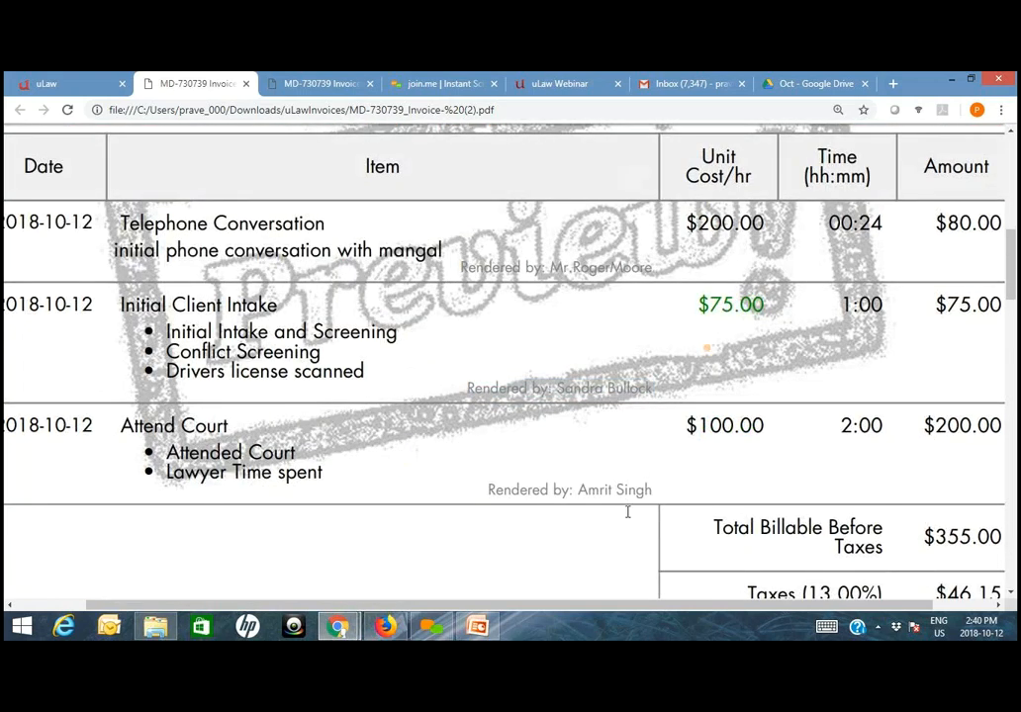
pyautogui.scroll(4, 627, 513)
pyautogui.scroll(-4, 629, 514)
pyautogui.scroll(-3, 501, 450)
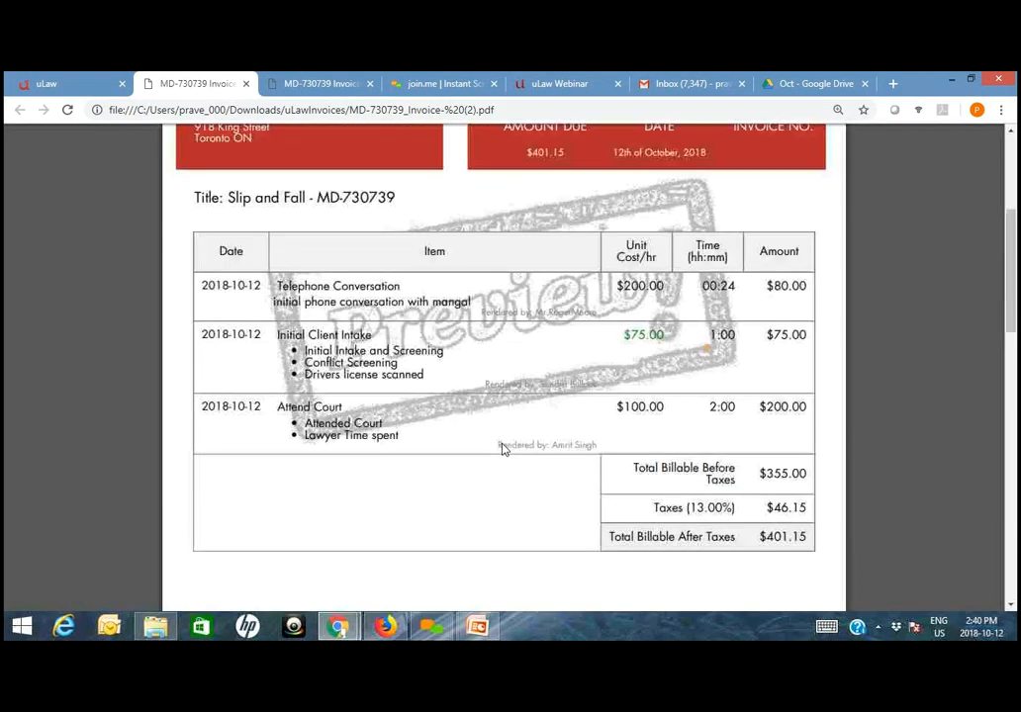
# - Return to uLaw, set Show Dockets DoneBy with Designation In Invoice to Yes in the matter profile settings, and save
pyautogui.click(68, 82)
pyautogui.click(951, 132)
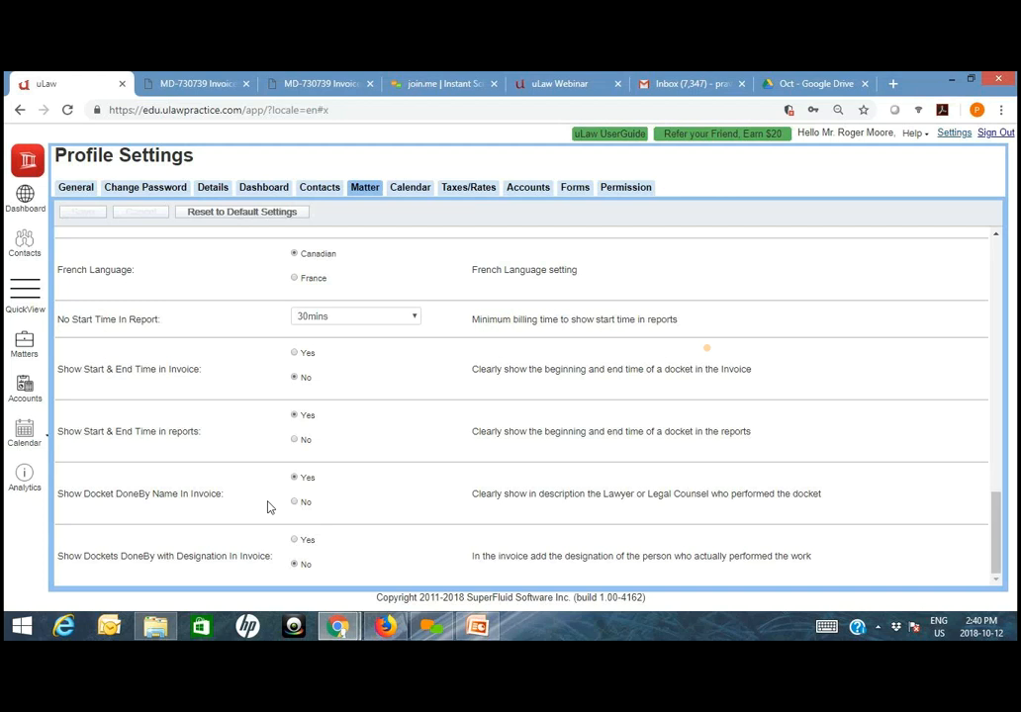
pyautogui.click(299, 540)
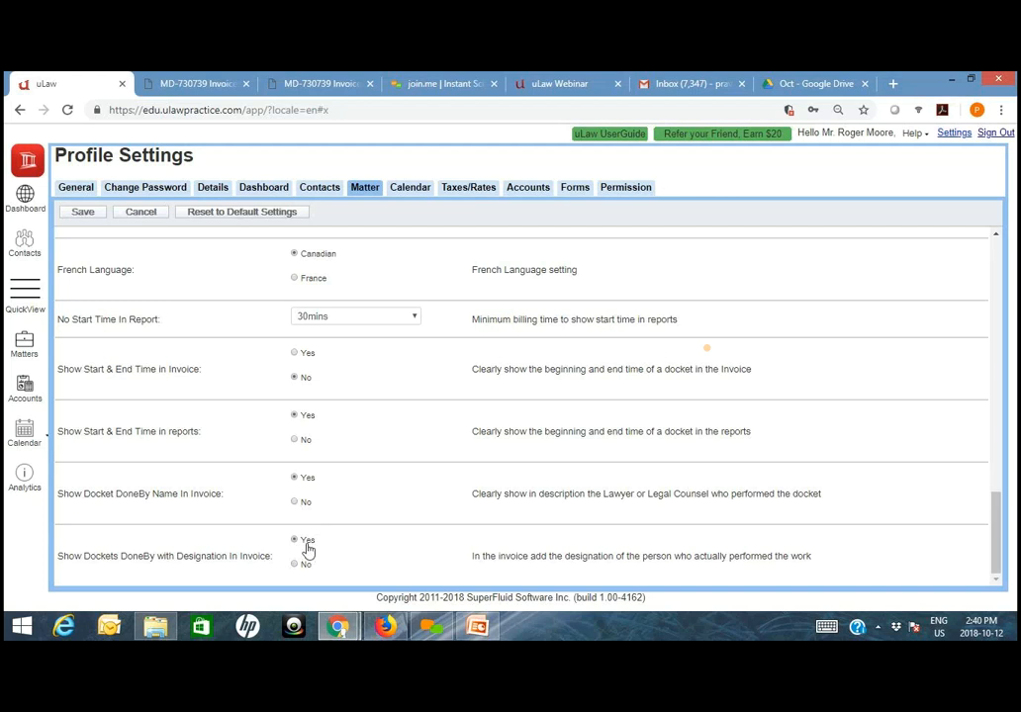
pyautogui.click(83, 217)
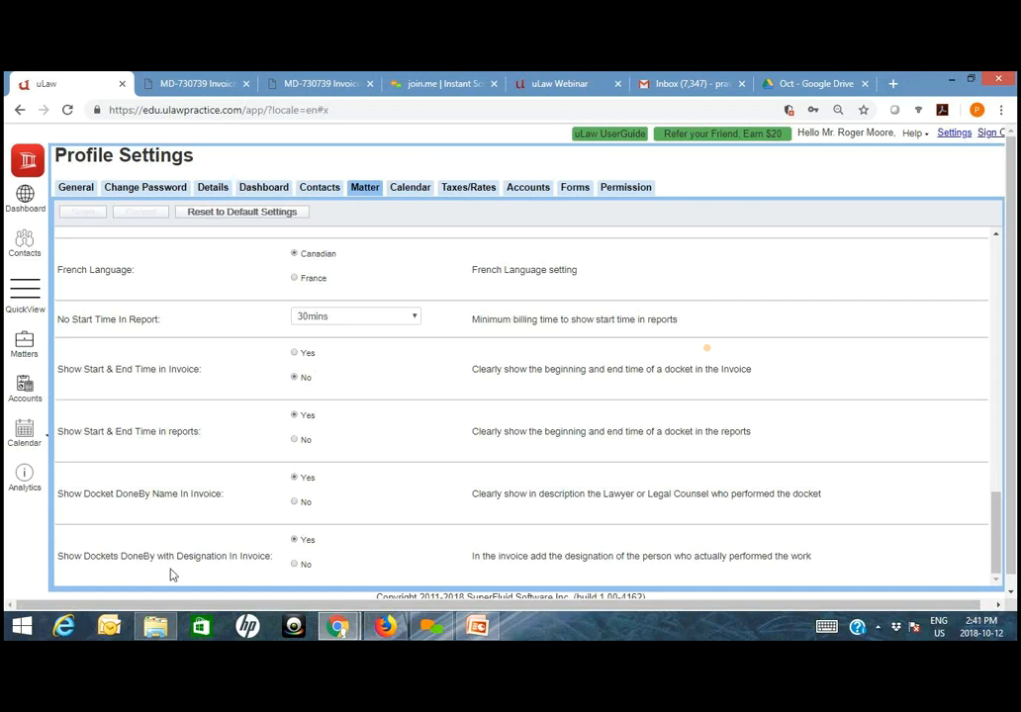
# - Generate the Complete invoice for the Slip and Fall matter with Skip Preview enabled and the uLaw Theme, then download and open the PDF
pyautogui.click(25, 341)
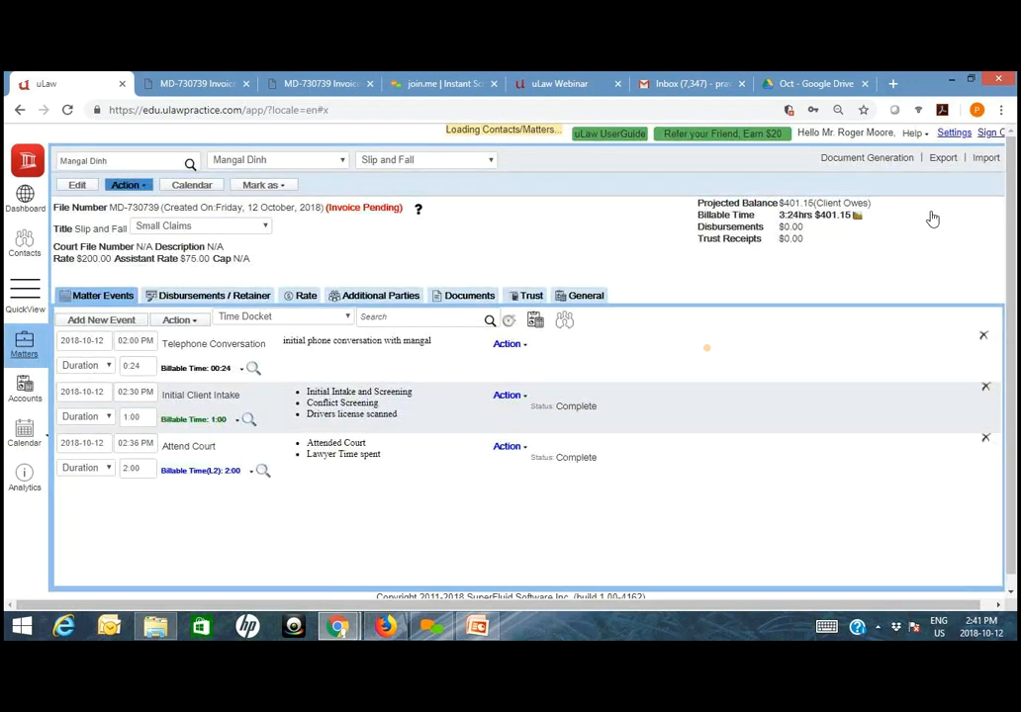
pyautogui.click(875, 164)
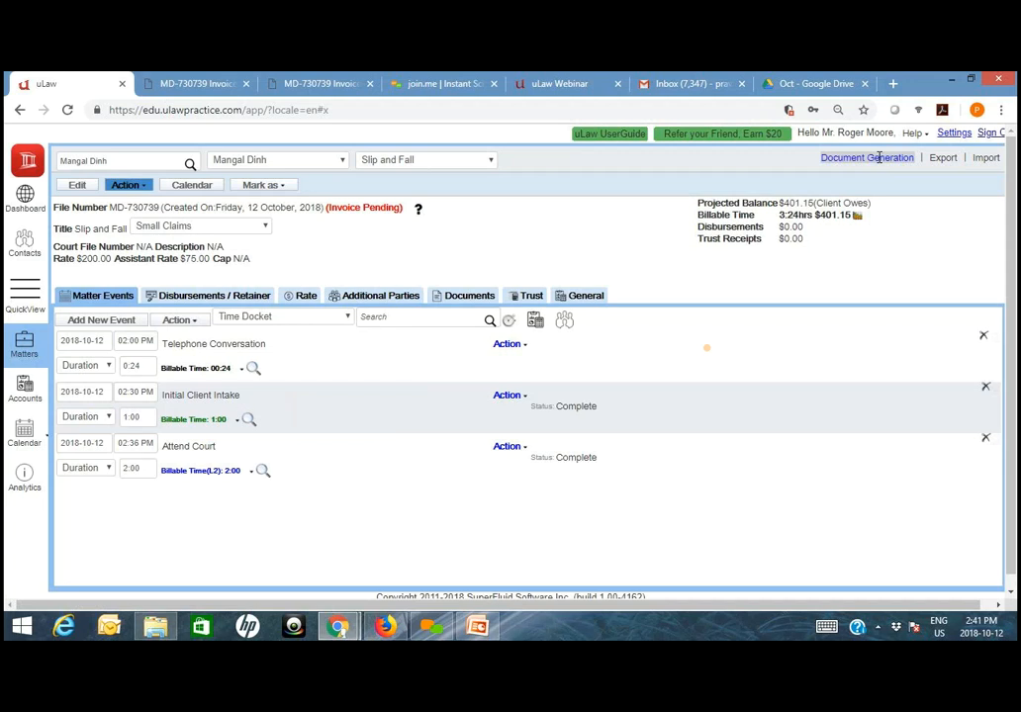
pyautogui.moveTo(866, 187)
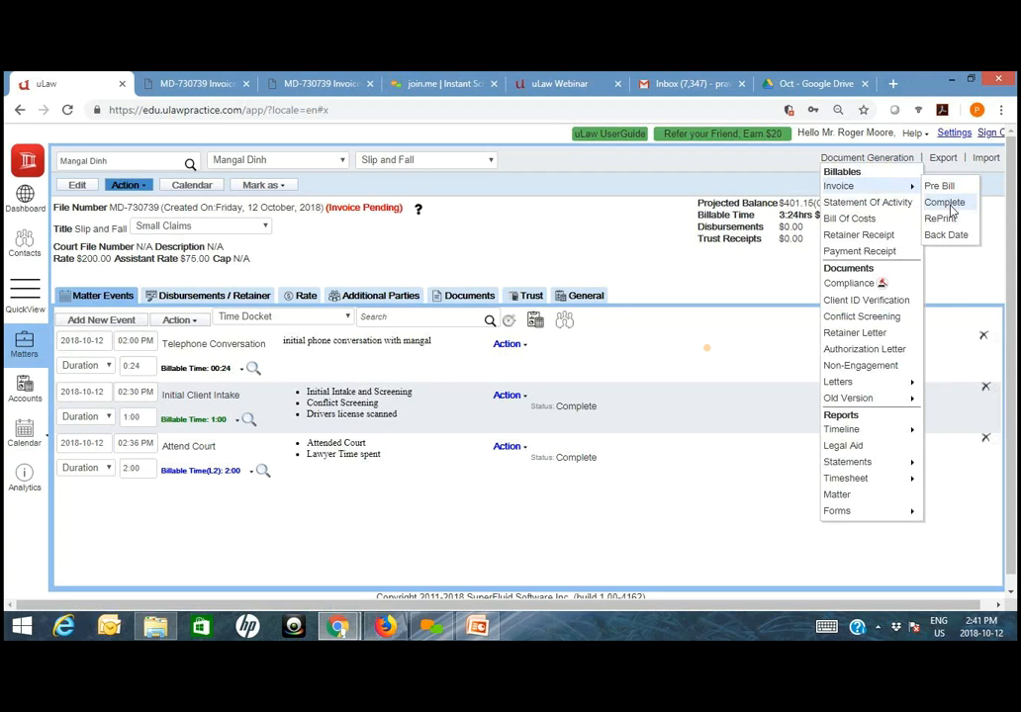
pyautogui.click(950, 203)
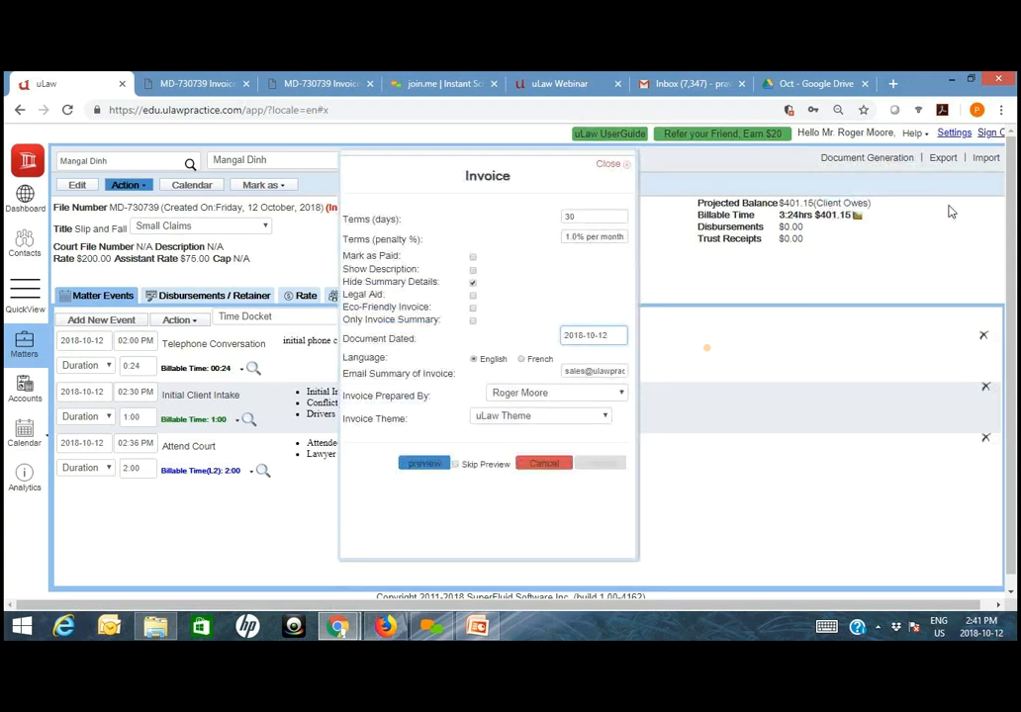
pyautogui.click(485, 466)
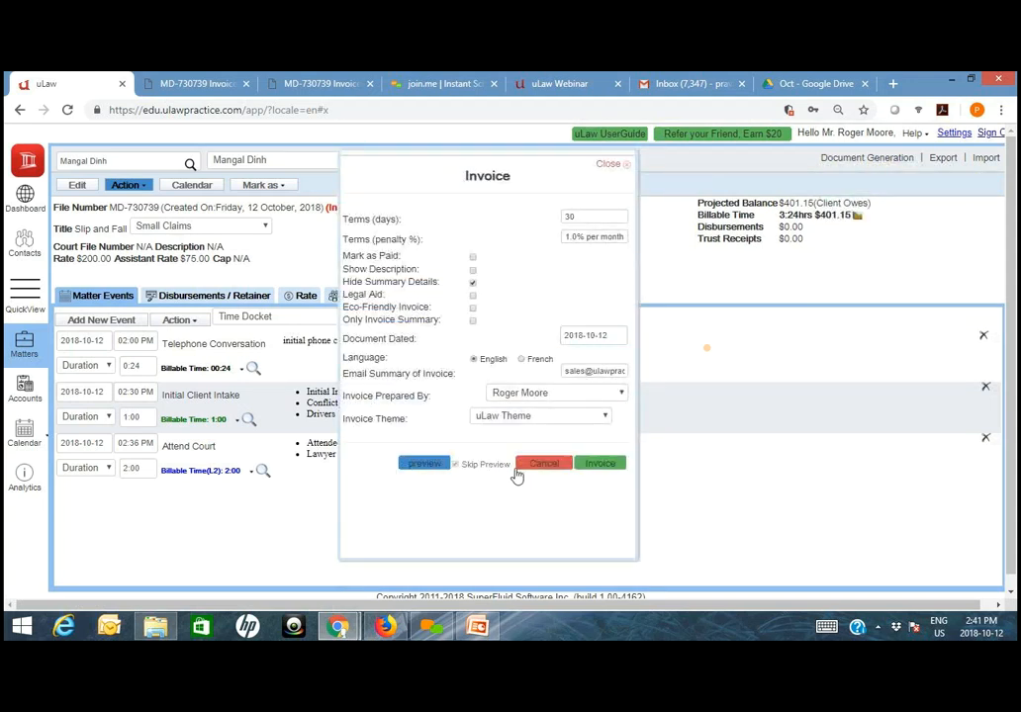
pyautogui.click(609, 465)
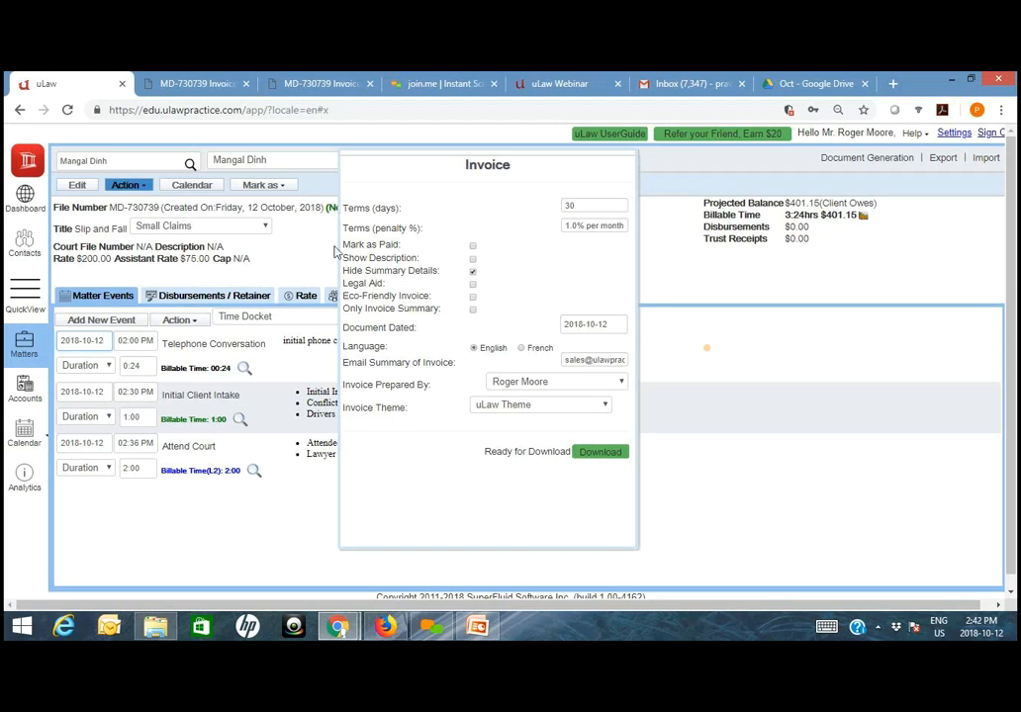
pyautogui.click(603, 452)
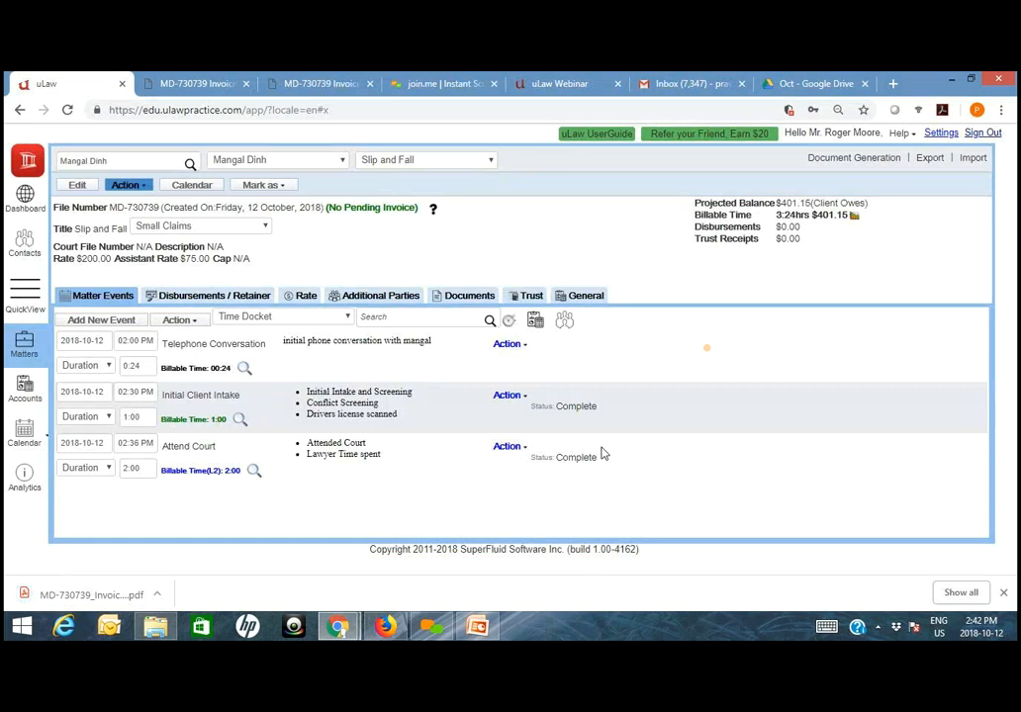
pyautogui.click(82, 593)
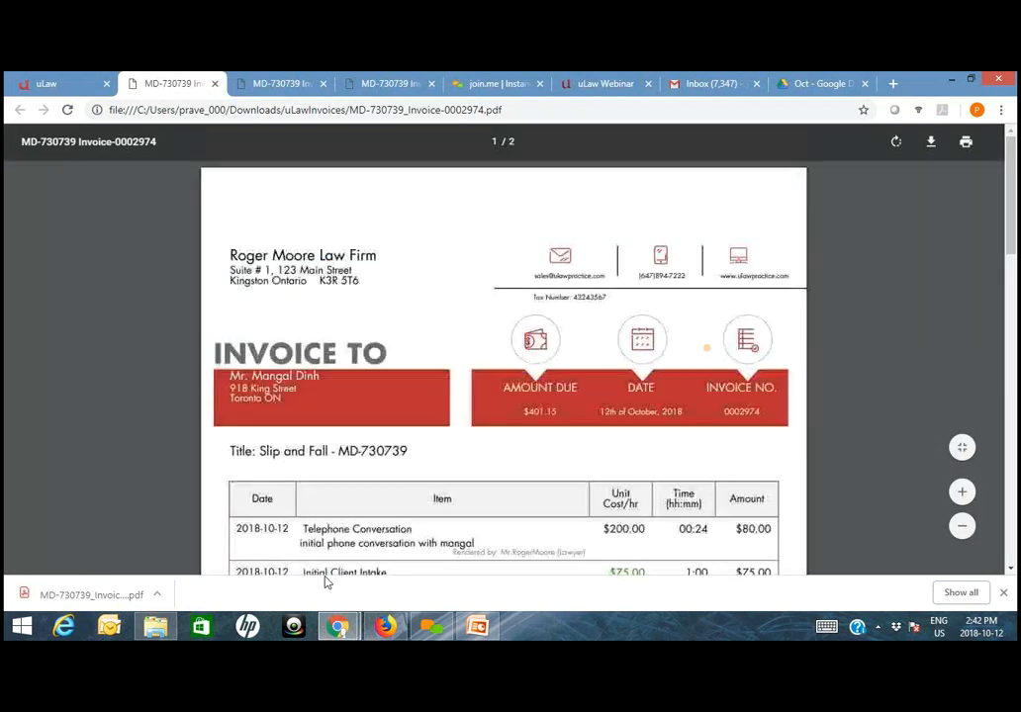
# - Examine the Rendered by names and designations, rates and times of the telephone conversation and client intake dockets in the final invoice
pyautogui.scroll(-1, 503, 511)
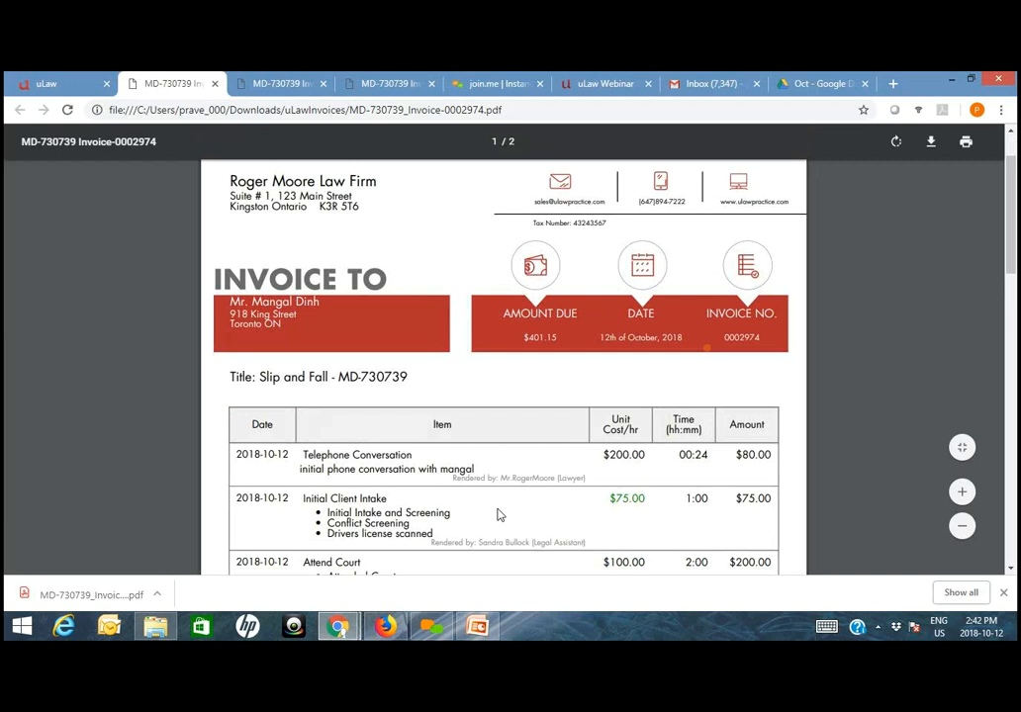
pyautogui.scroll(-1, 499, 514)
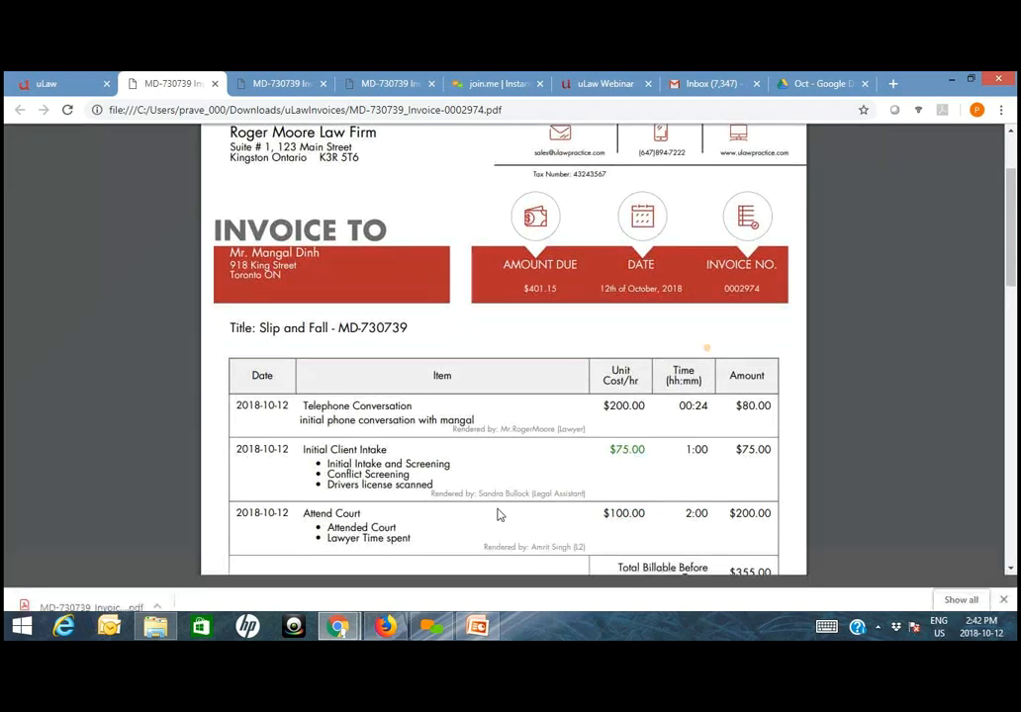
pyautogui.hotkey('ctrl', '+')
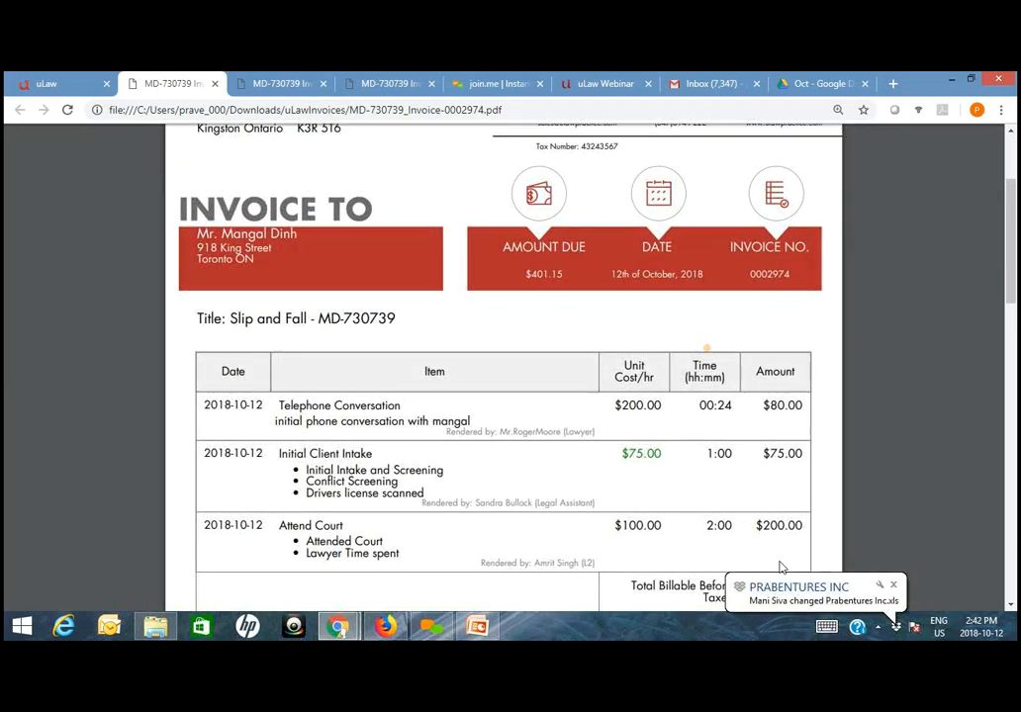
pyautogui.click(892, 586)
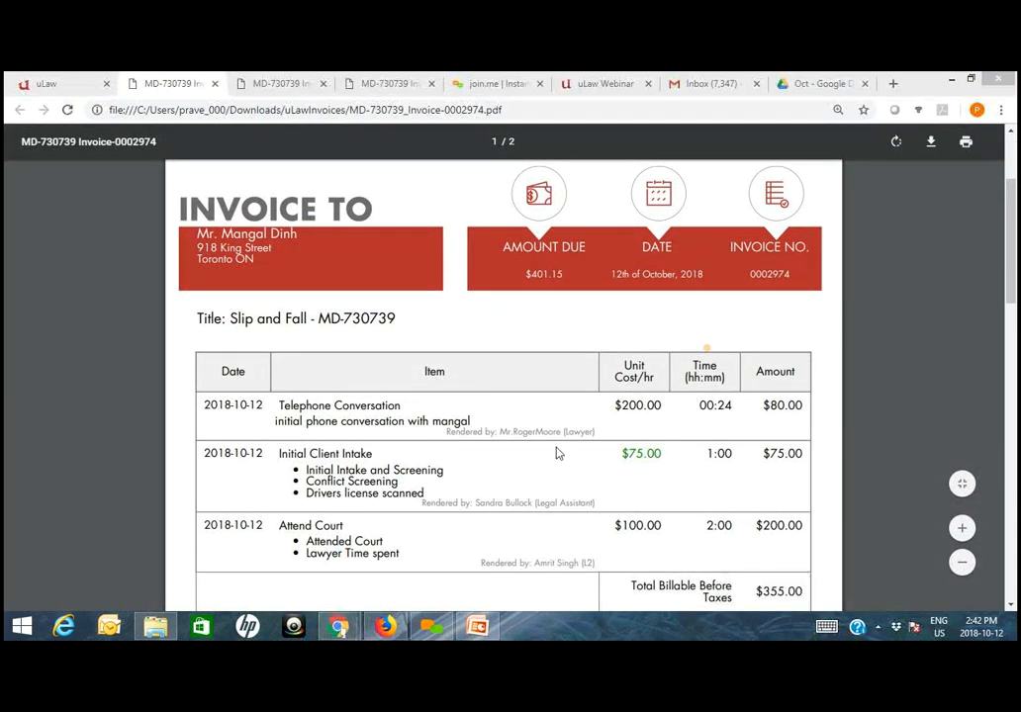
pyautogui.moveTo(600, 433); pyautogui.dragTo(538, 460)
pyautogui.click(605, 417)
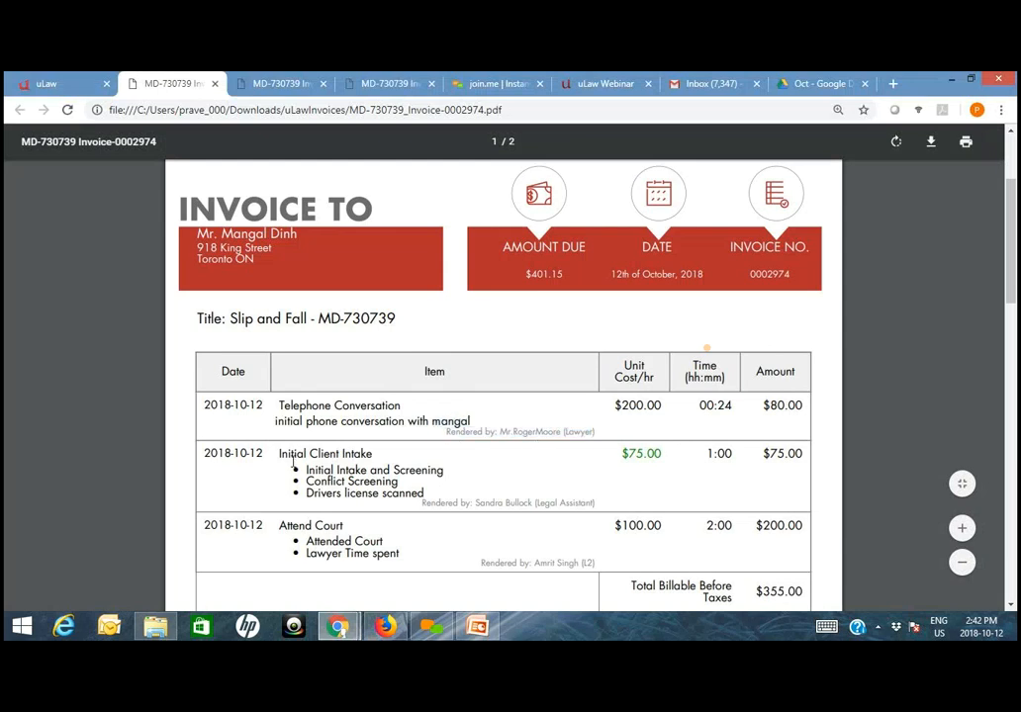
pyautogui.moveTo(278, 453); pyautogui.dragTo(605, 506)
pyautogui.doubleClick(638, 453)
pyautogui.click(719, 454)
pyautogui.doubleClick(719, 454)
pyautogui.click(809, 502)
# - Check the Attend Court docket's designation and review the invoice's billable totals and amount due
pyautogui.scroll(-3, 788, 485)
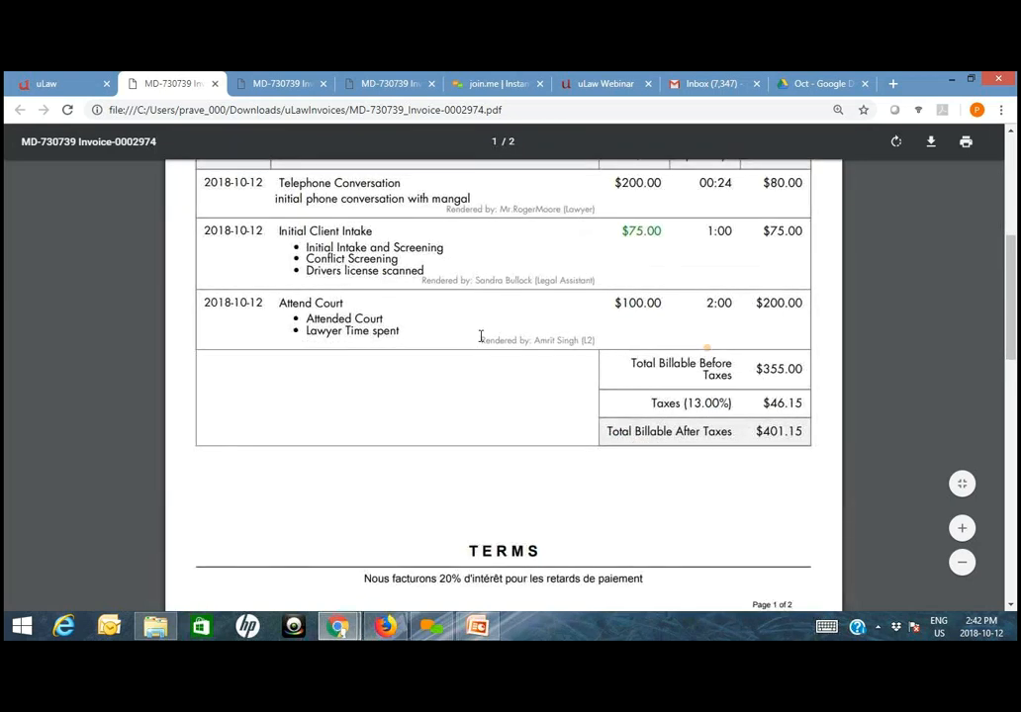
pyautogui.doubleClick(587, 341)
pyautogui.scroll(-3, 764, 399)
pyautogui.scroll(-3, 734, 547)
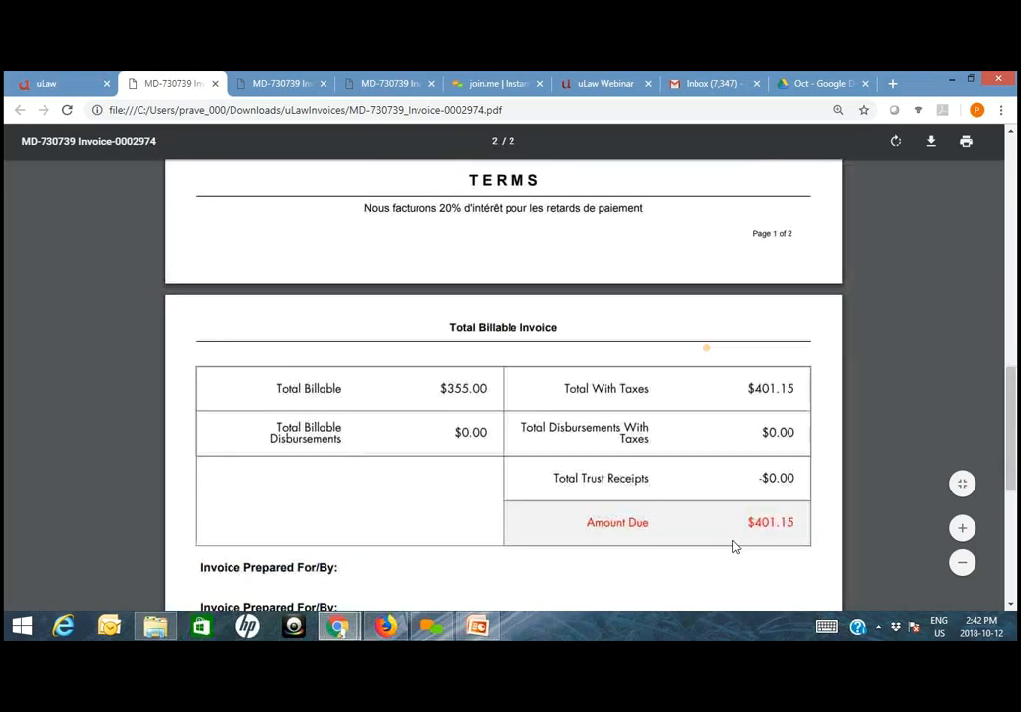
pyautogui.scroll(3, 759, 506)
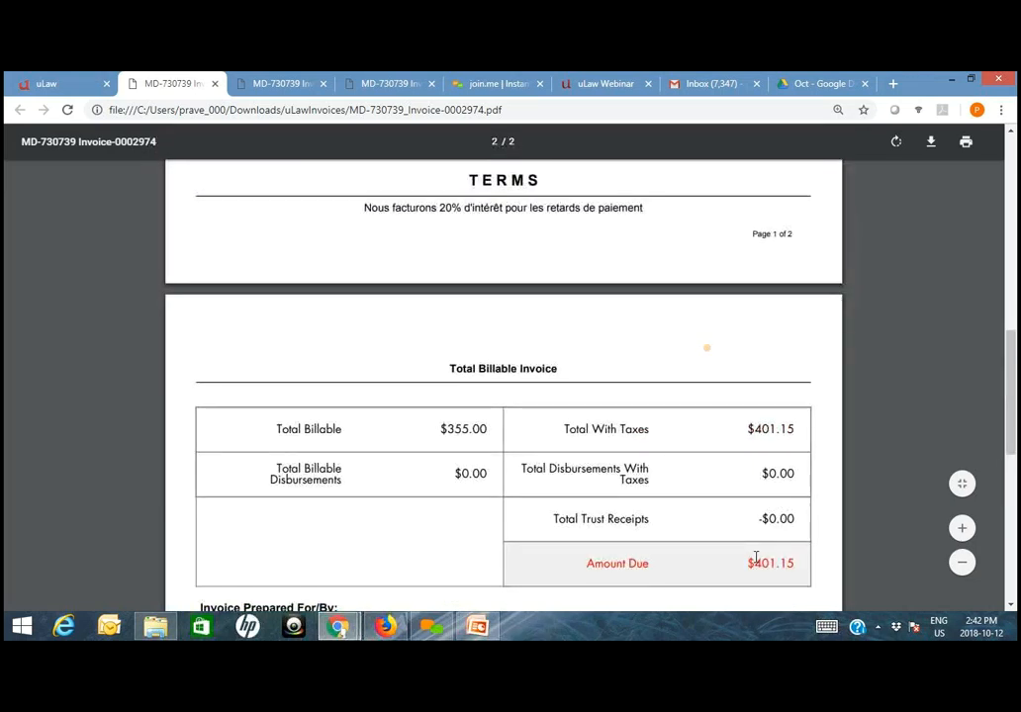
# - Return to uLaw and show the calendar's agenda week together with its pop-up month calendar
pyautogui.click(46, 87)
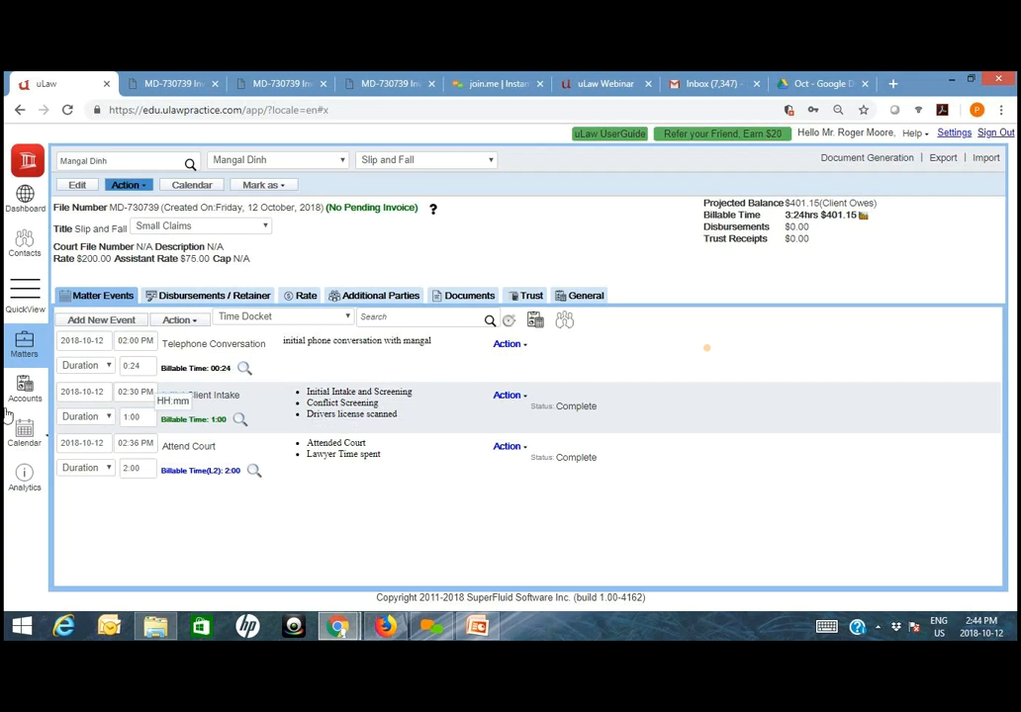
pyautogui.click(25, 433)
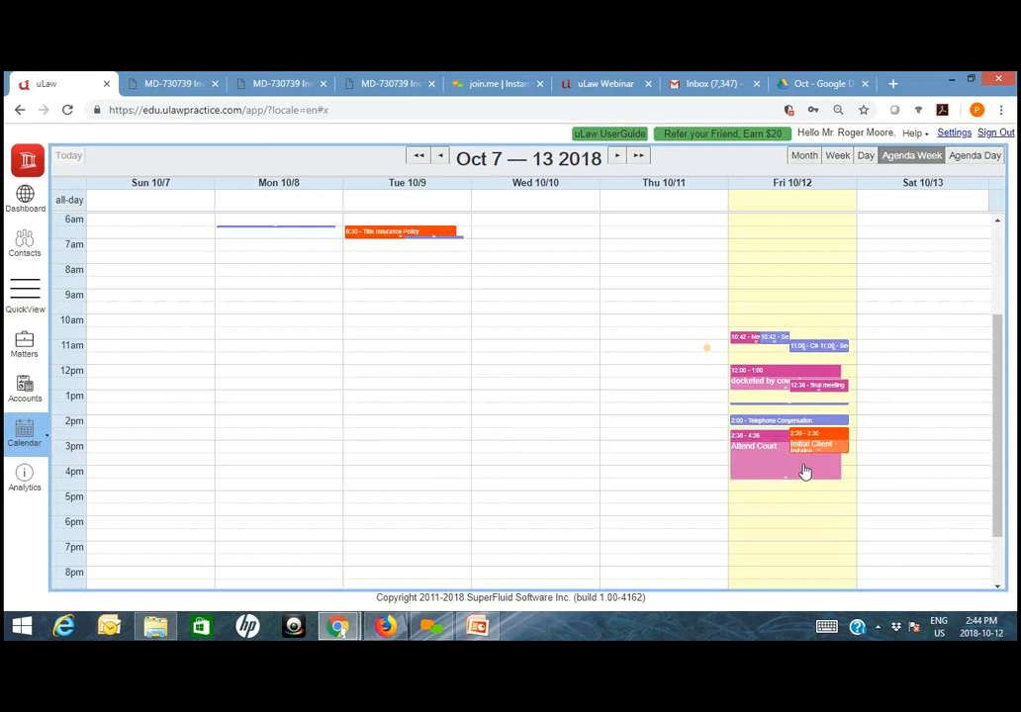
pyautogui.click(45, 439)
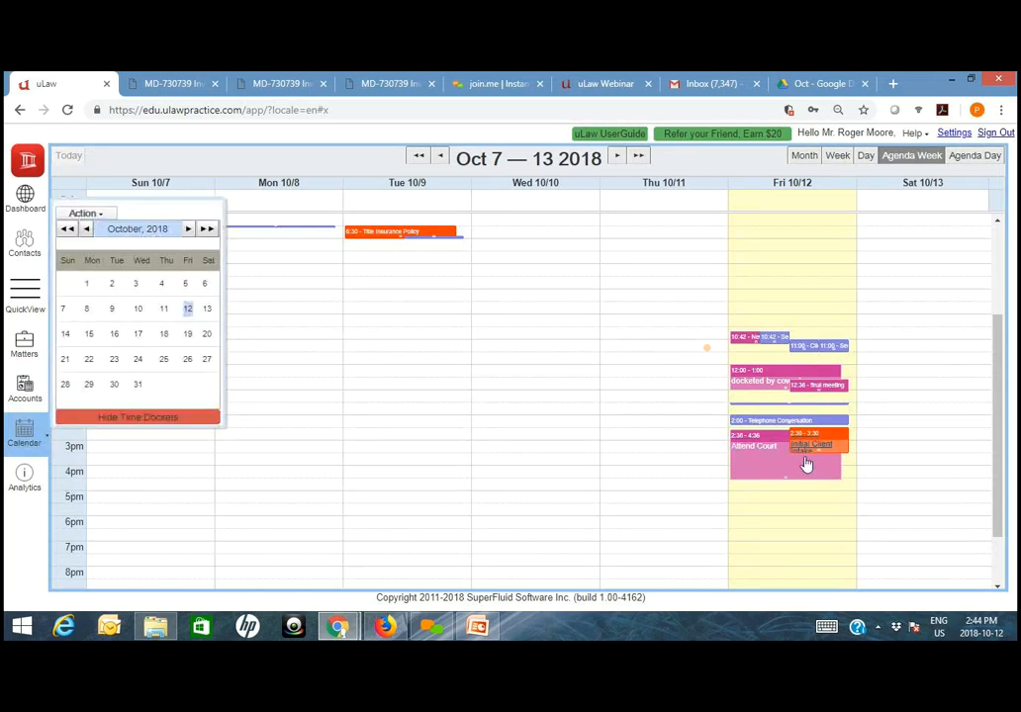
# - Review the calendar profile settings for the legal counsel and assistant colors, including the color choices for Legalcounsel2color
pyautogui.click(953, 132)
pyautogui.click(409, 187)
pyautogui.scroll(-4, 472, 494)
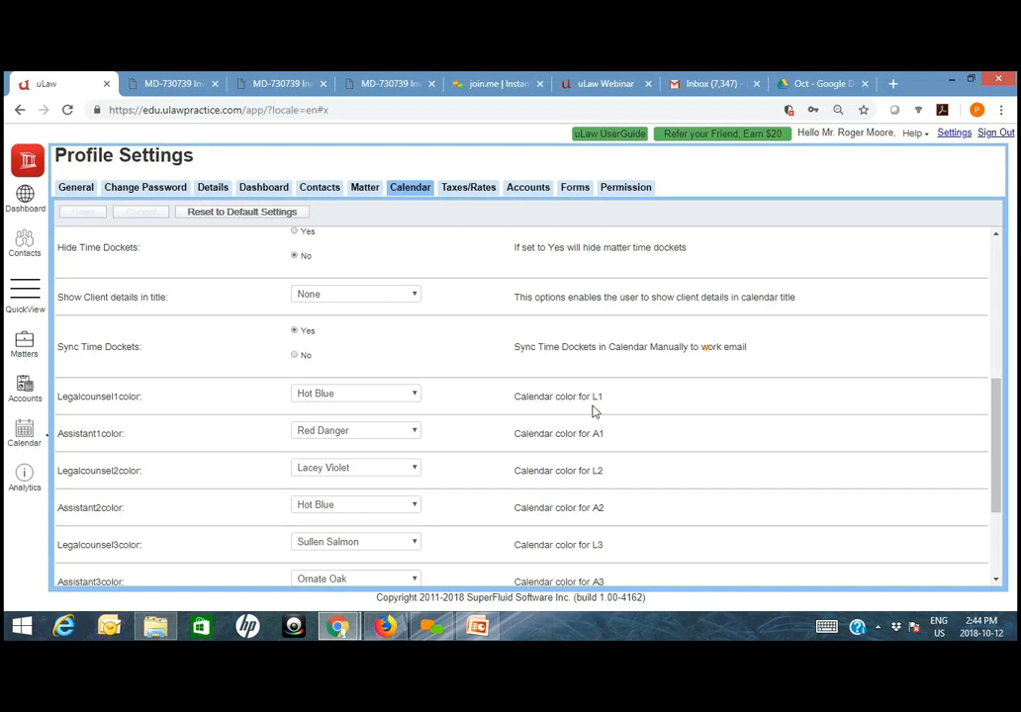
pyautogui.moveTo(601, 398); pyautogui.dragTo(527, 398)
pyautogui.click(513, 437)
pyautogui.tripleClick(514, 437)
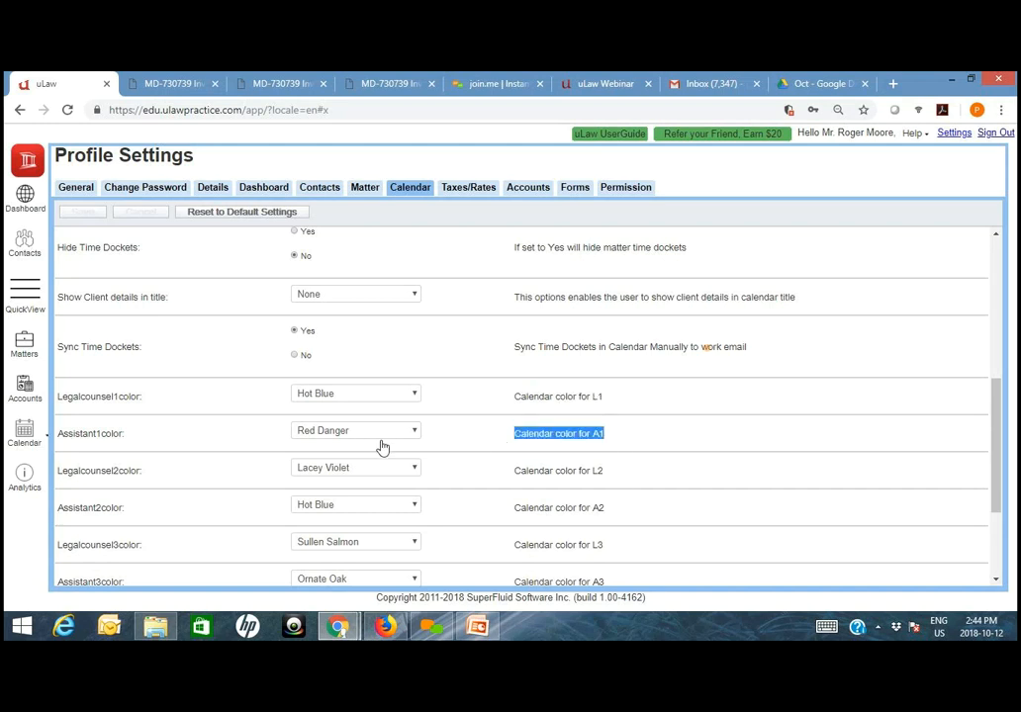
pyautogui.moveTo(601, 475); pyautogui.dragTo(502, 482)
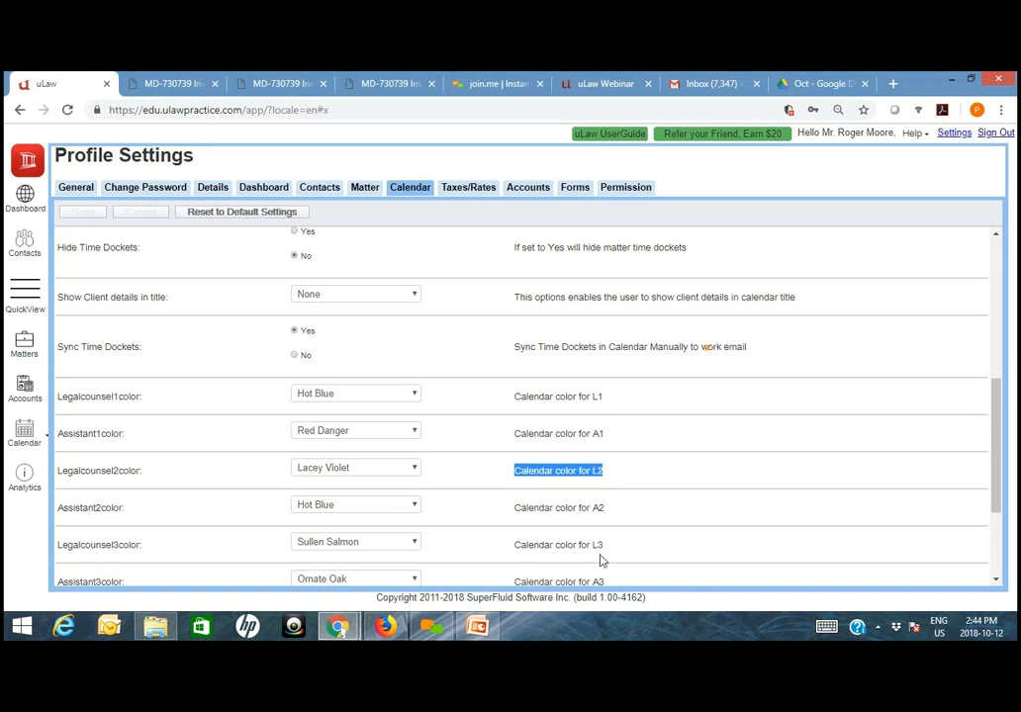
pyautogui.click(336, 468)
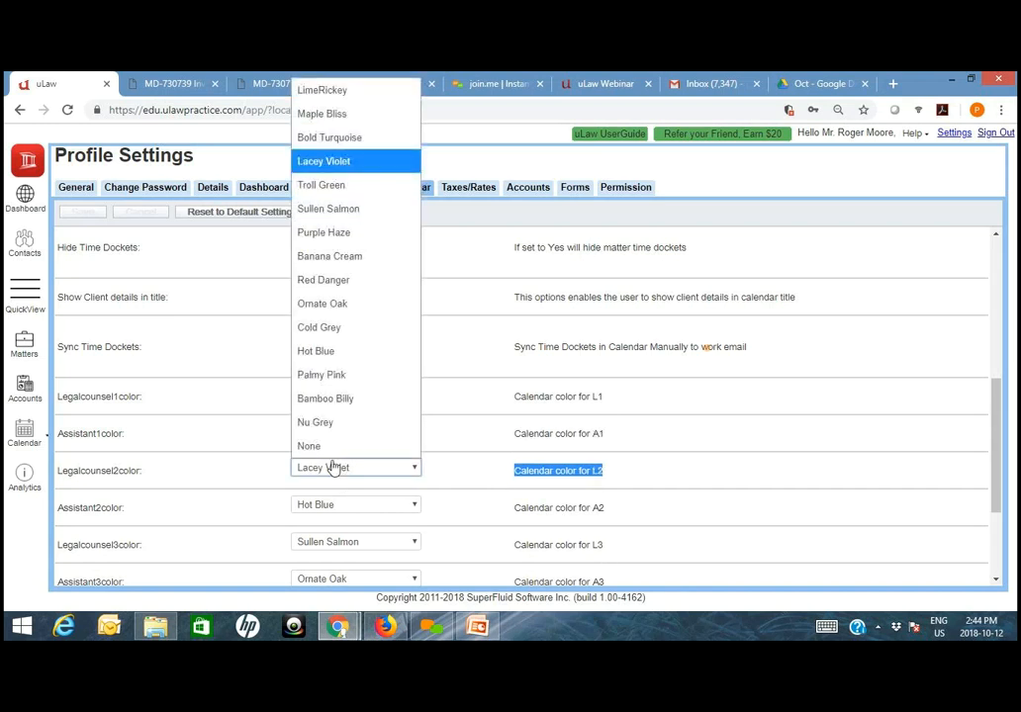
pyautogui.click(456, 433)
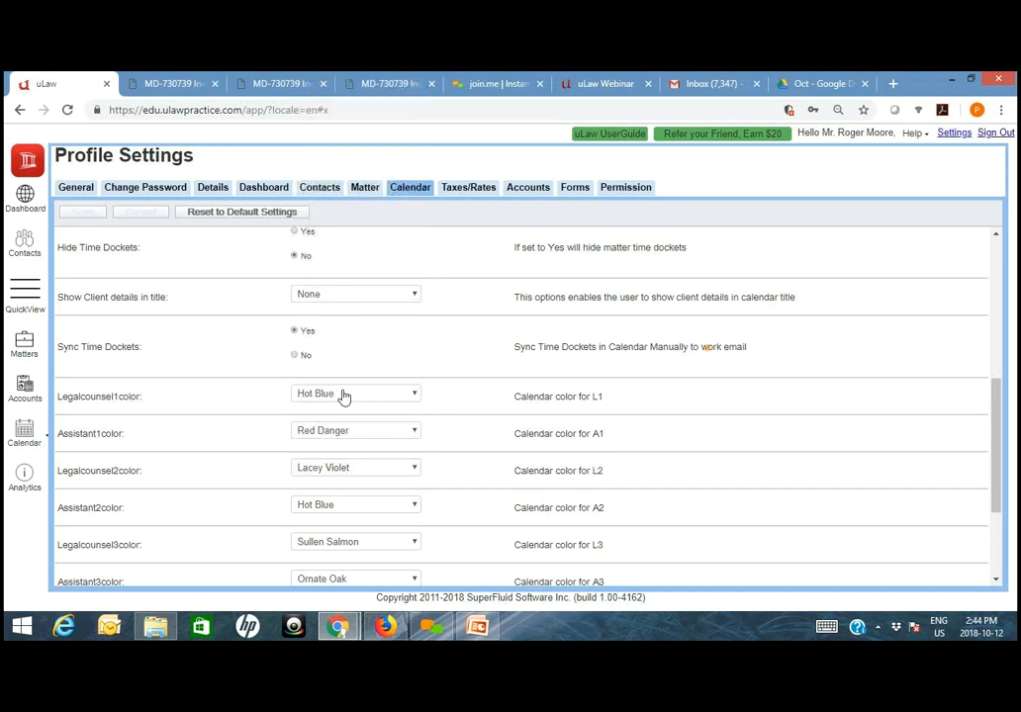
# - Return to the calendar, download the Timesheet report for 2018-10-12 with the client summary, and open its PDF
pyautogui.click(24, 434)
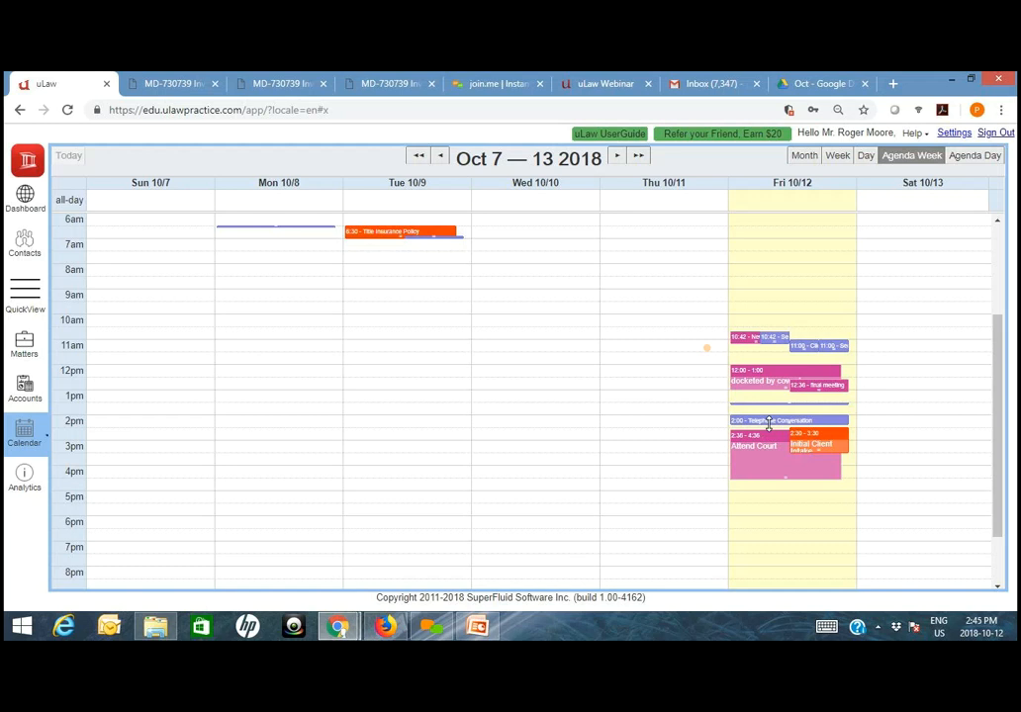
pyautogui.click(46, 443)
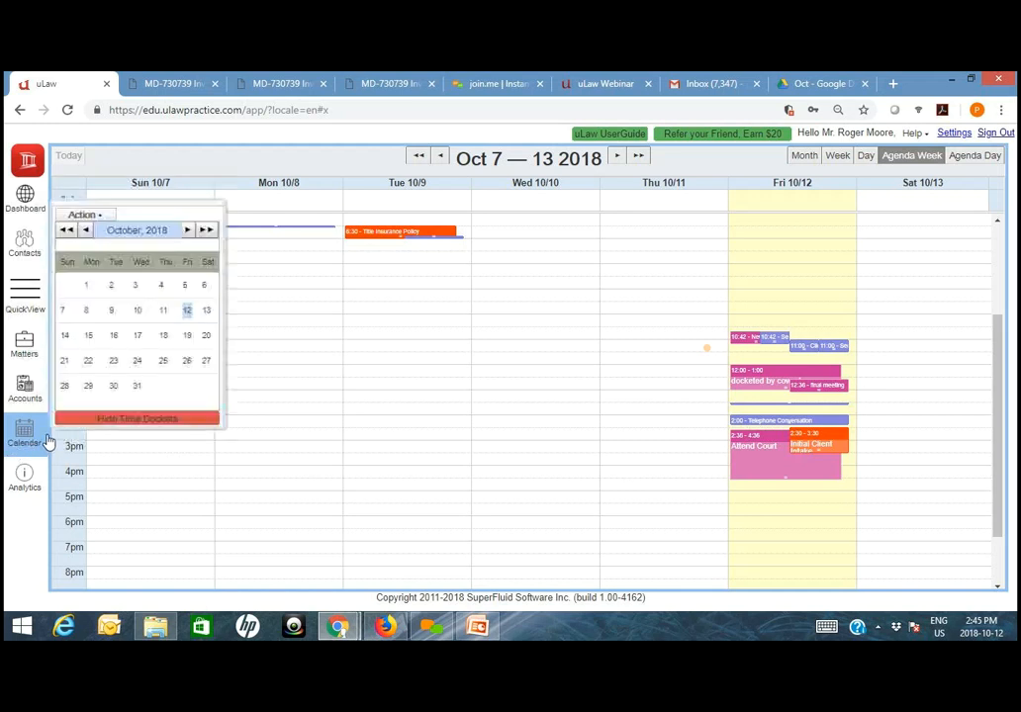
pyautogui.click(96, 216)
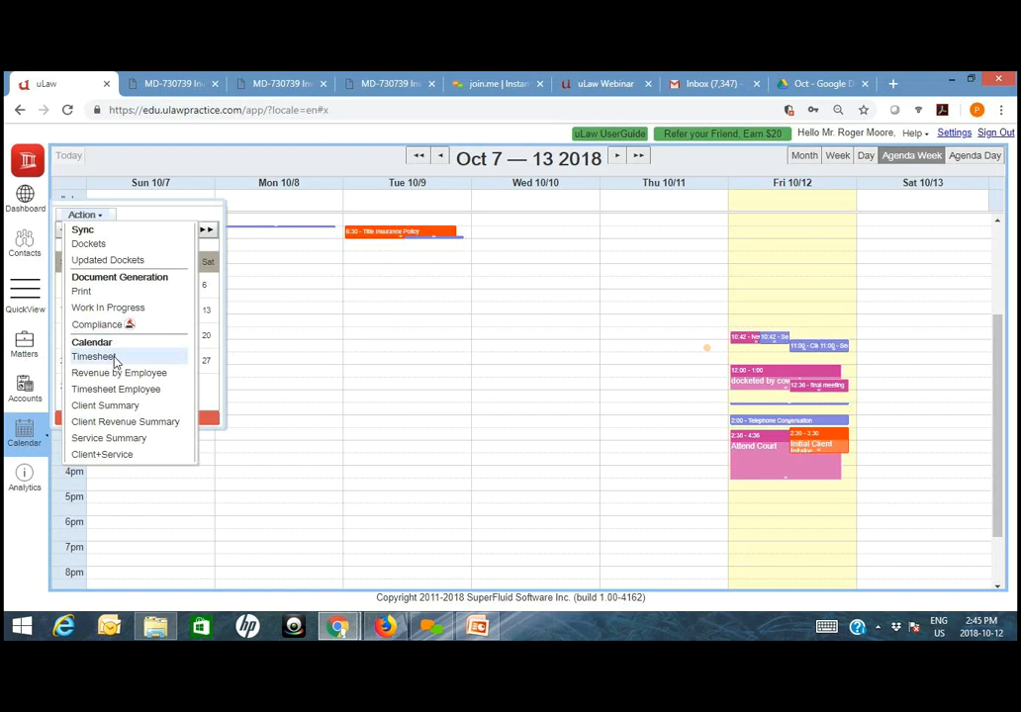
pyautogui.click(114, 358)
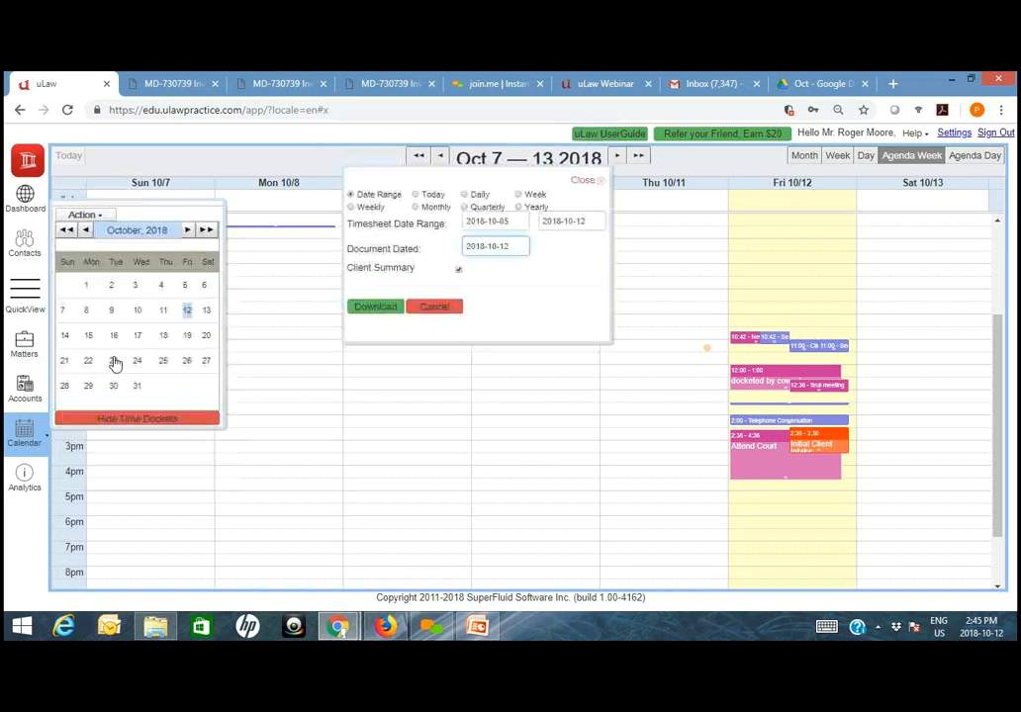
pyautogui.click(366, 312)
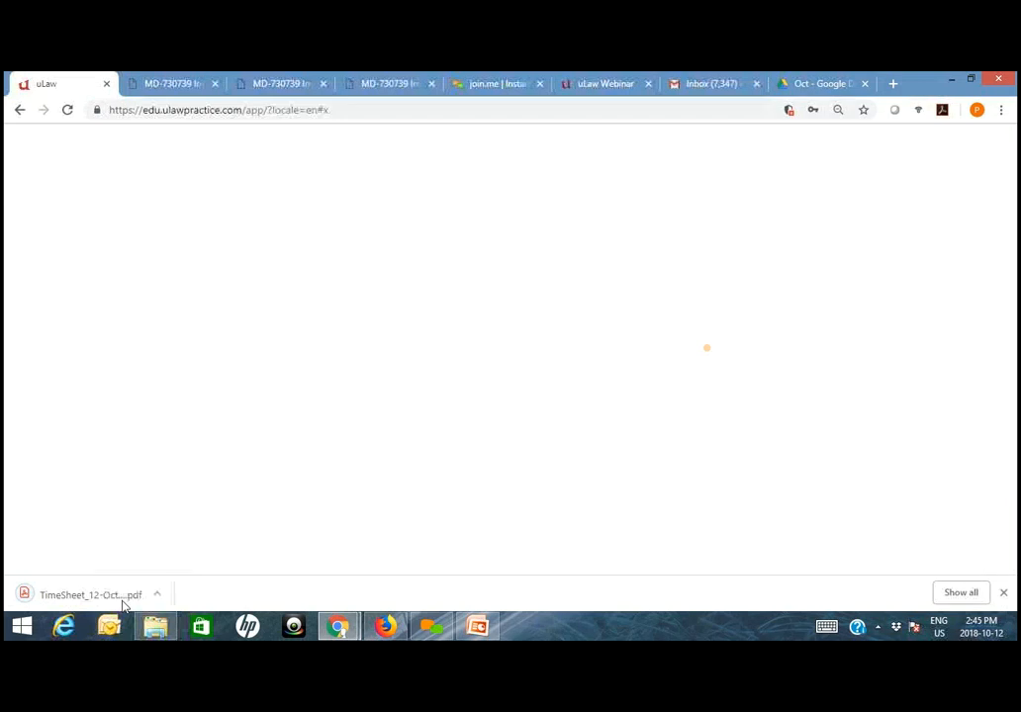
pyautogui.click(91, 595)
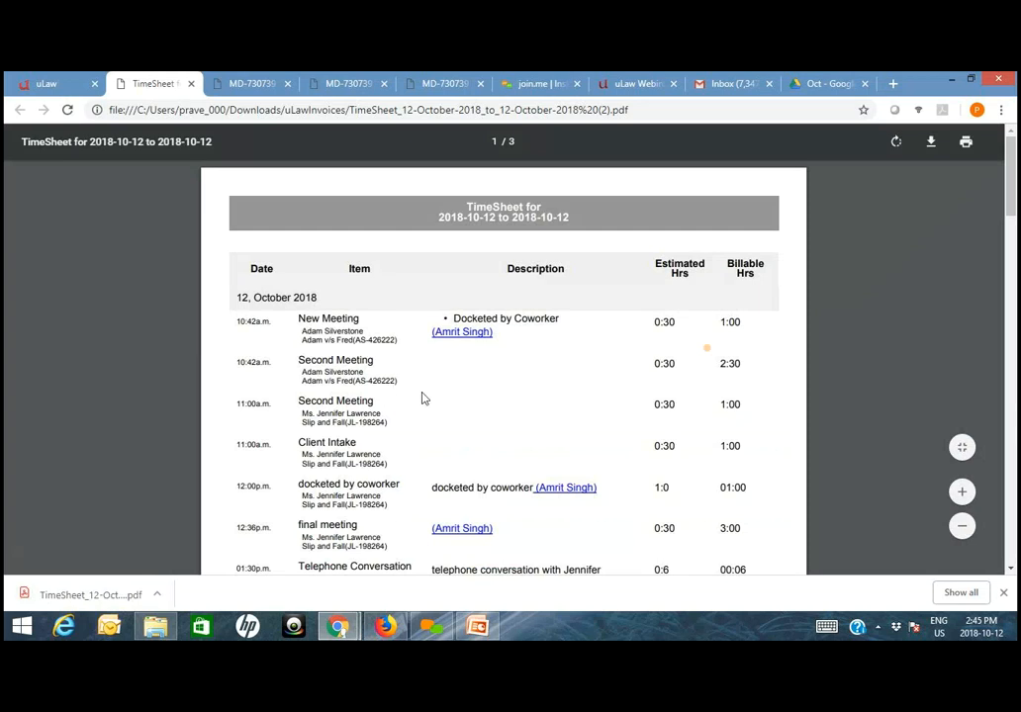
# - Examine the timesheet's docket entries, including the descriptions and hours for the telephone conversation, Initial Client Intake and Attend Court
pyautogui.scroll(-1, 422, 398)
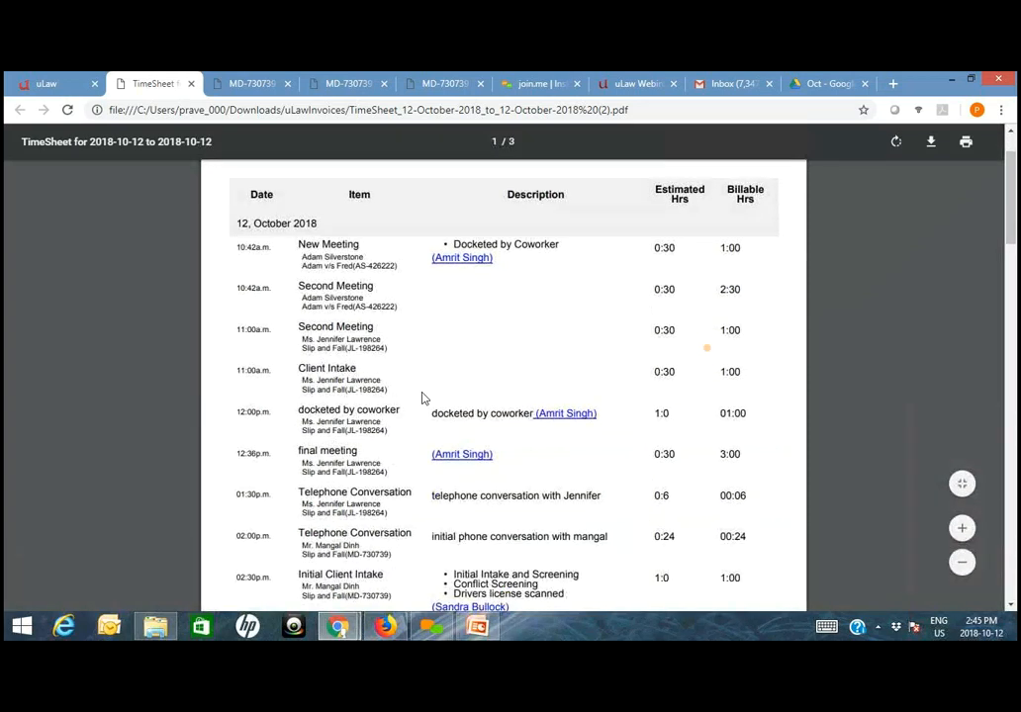
pyautogui.scroll(-1, 422, 397)
pyautogui.moveTo(432, 462); pyautogui.dragTo(652, 467)
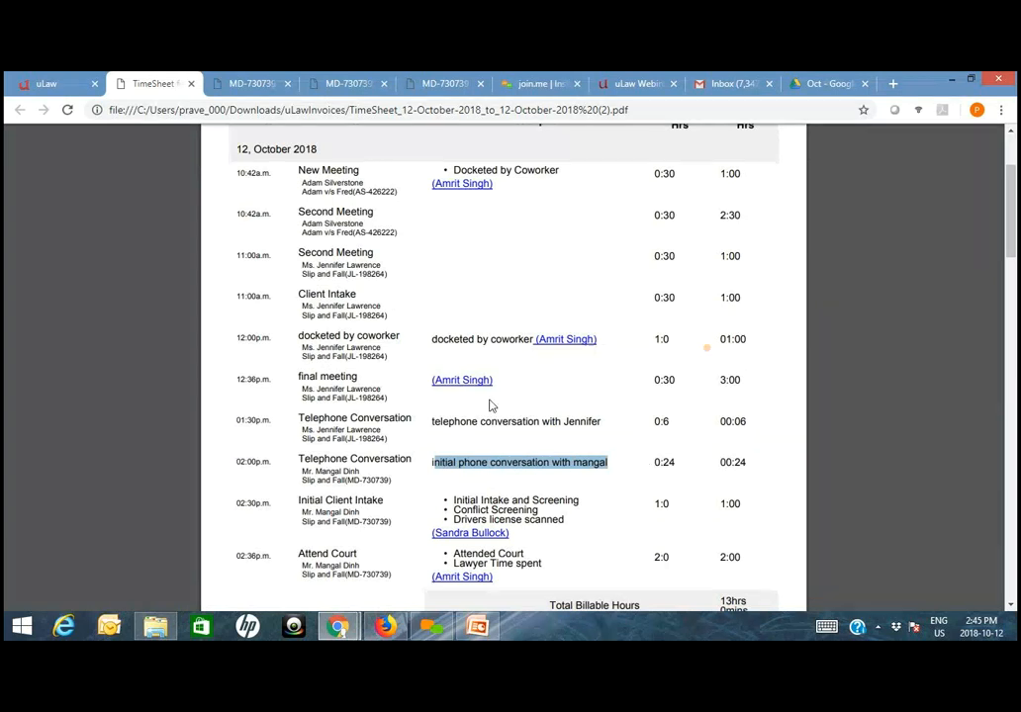
pyautogui.click(620, 471)
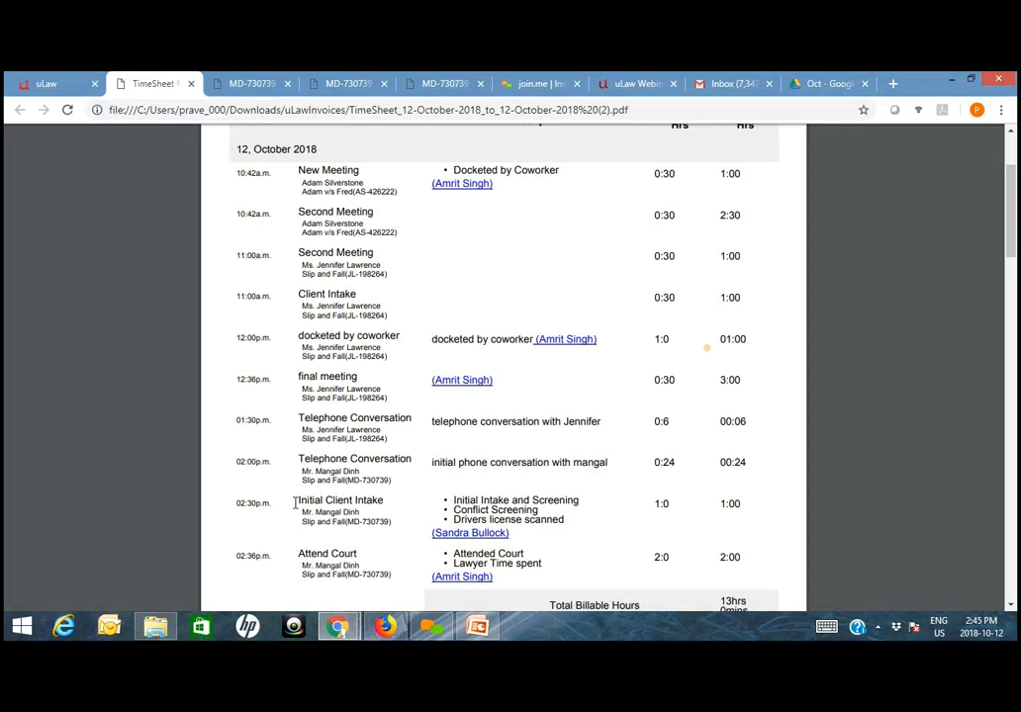
pyautogui.moveTo(654, 504); pyautogui.dragTo(756, 506)
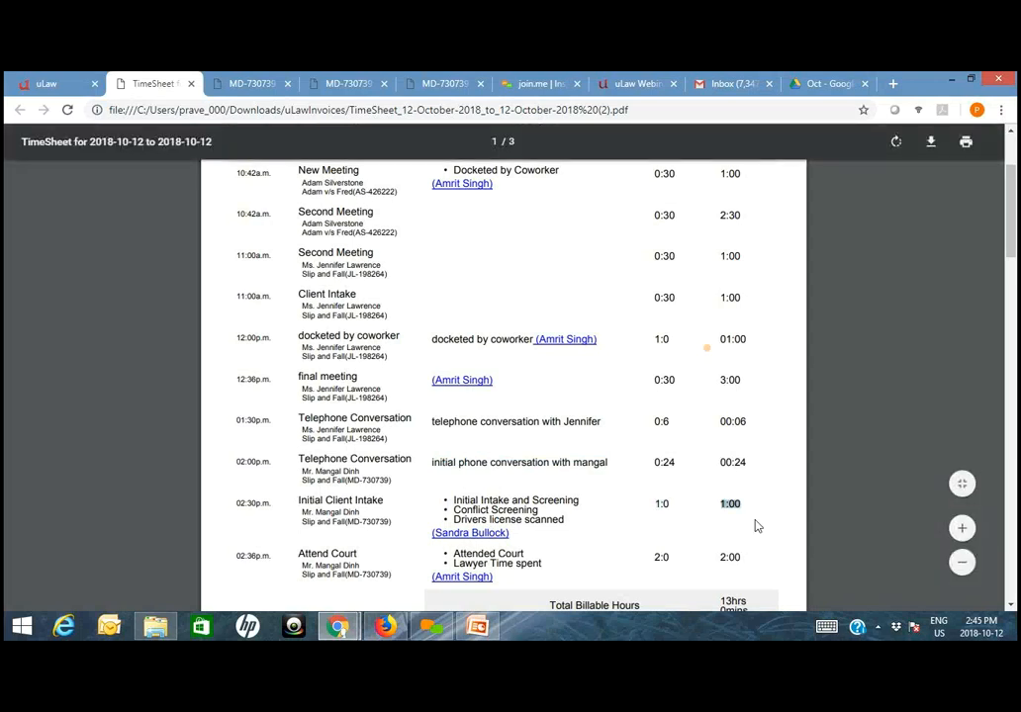
pyautogui.scroll(-1, 581, 545)
pyautogui.moveTo(300, 479); pyautogui.dragTo(411, 506)
pyautogui.click(340, 493)
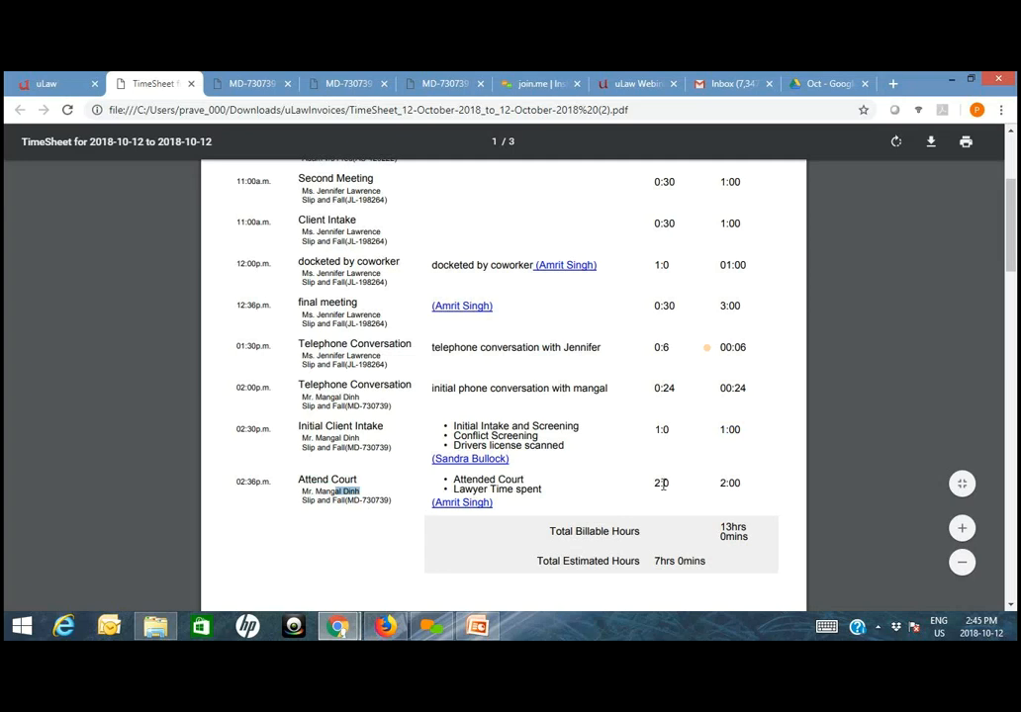
pyautogui.moveTo(656, 483); pyautogui.dragTo(670, 484)
# - Review the timesheet's Client Summary, Service Summary and Service Provider Summary, comparing the billable hours of each service provider
pyautogui.scroll(-1, 731, 507)
pyautogui.scroll(-5, 732, 508)
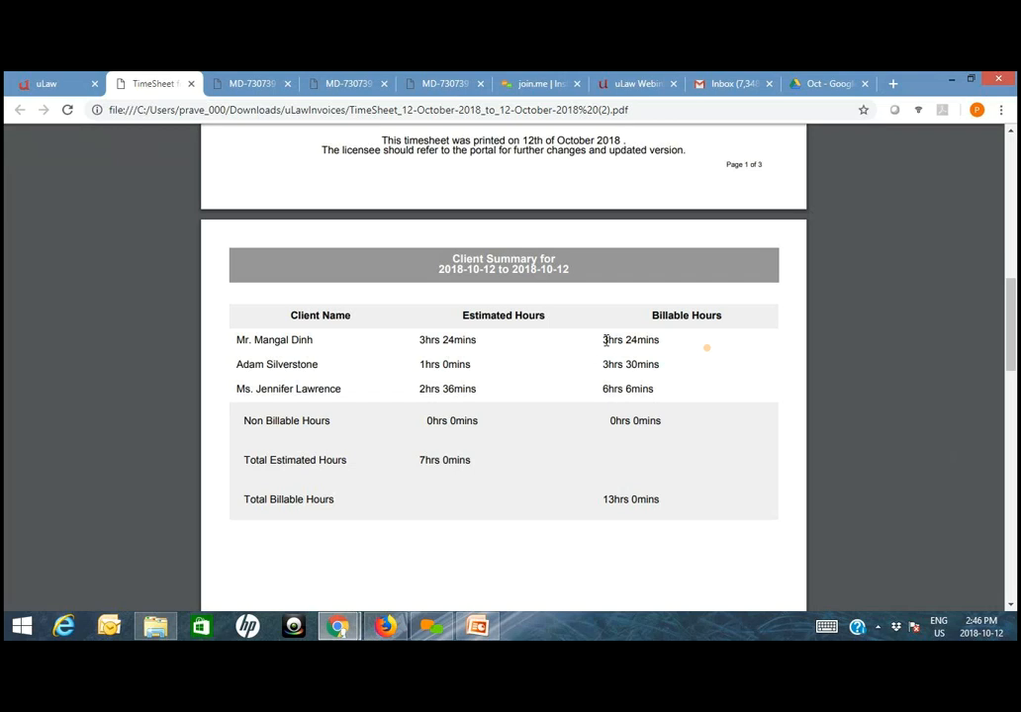
pyautogui.scroll(-8, 597, 454)
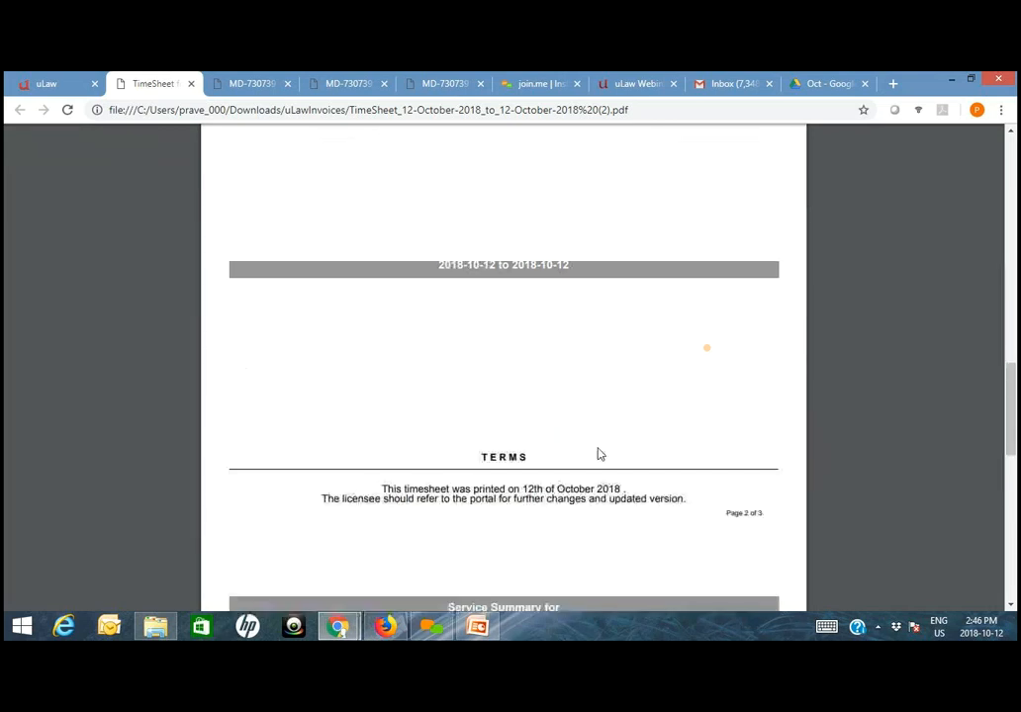
pyautogui.scroll(-2, 432, 447)
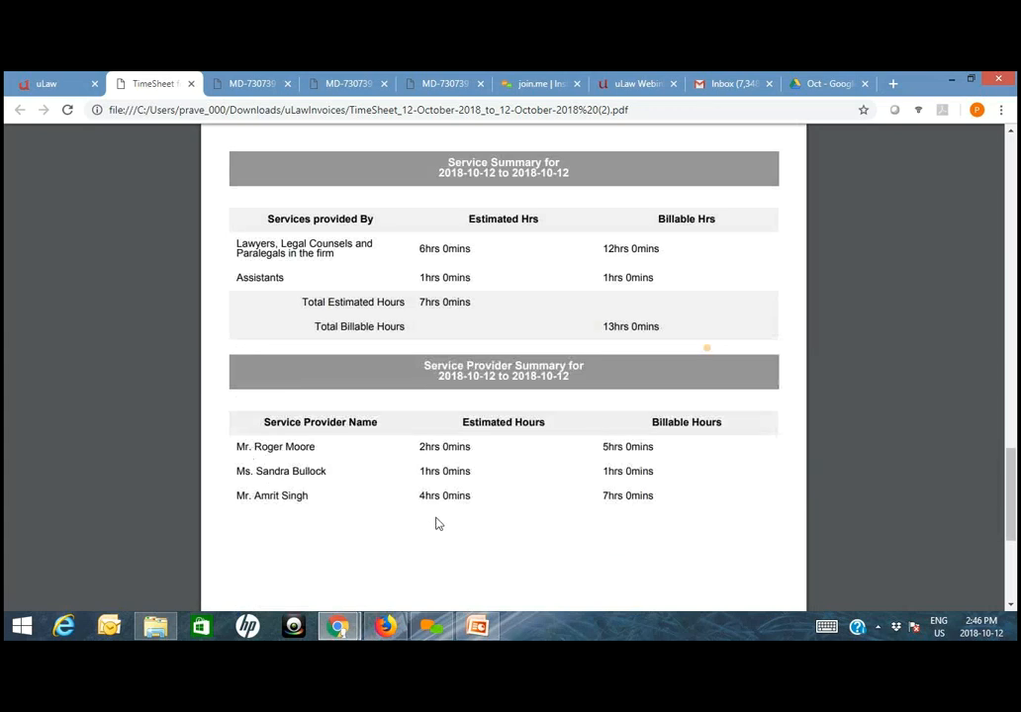
pyautogui.moveTo(235, 446); pyautogui.dragTo(286, 448)
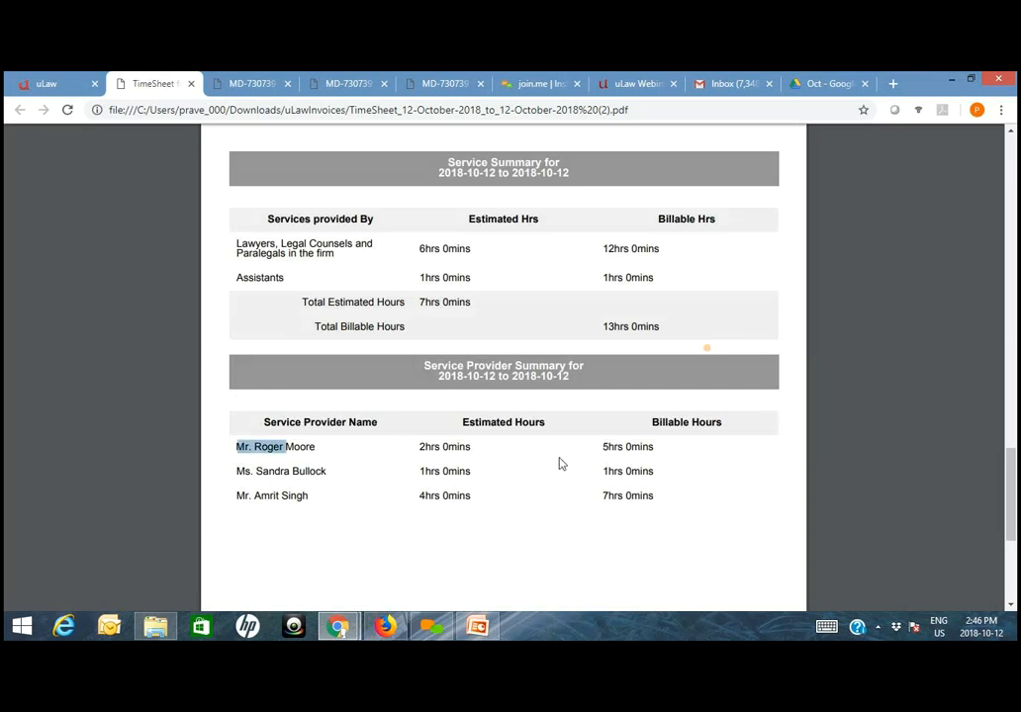
pyautogui.click(603, 448)
pyautogui.moveTo(603, 449); pyautogui.dragTo(663, 448)
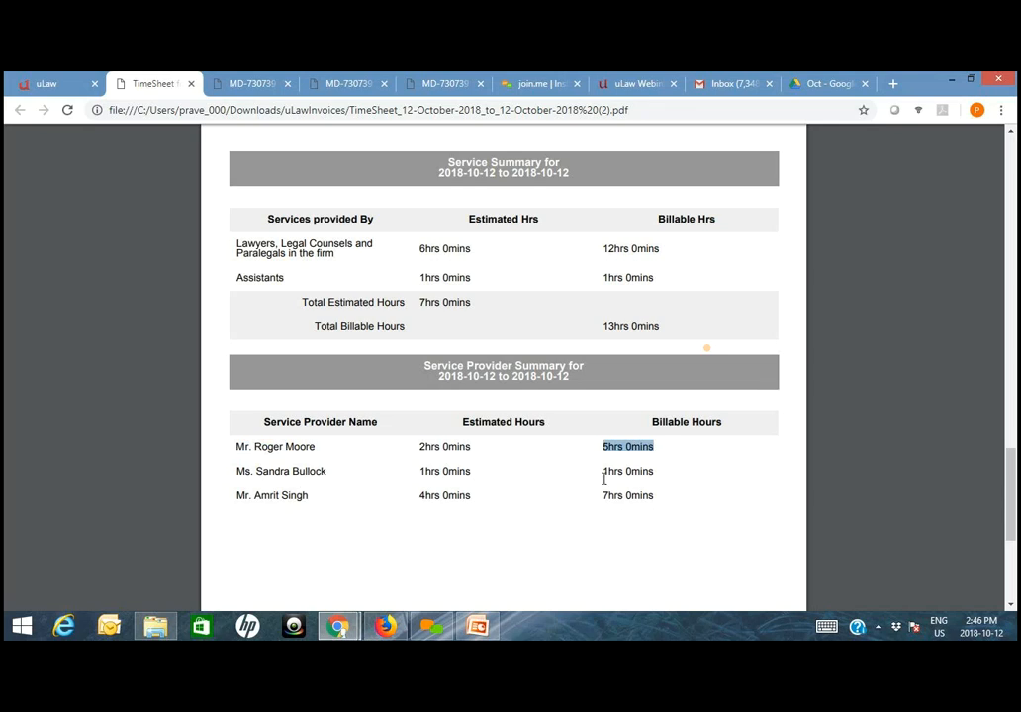
pyautogui.moveTo(667, 476); pyautogui.dragTo(601, 471)
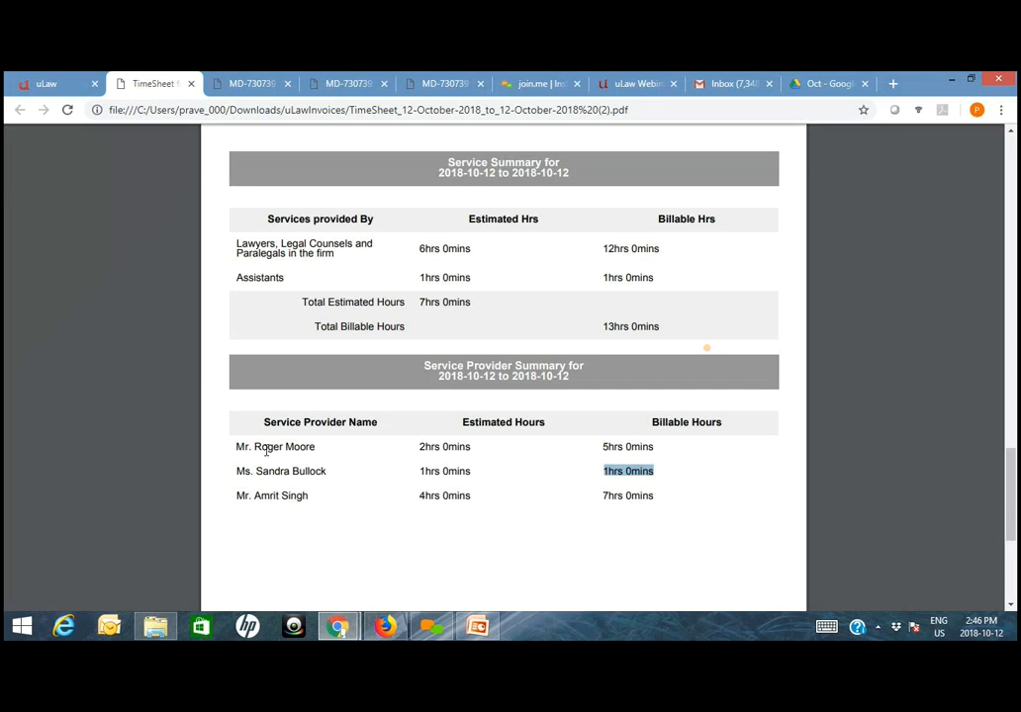
pyautogui.scroll(5, 356, 510)
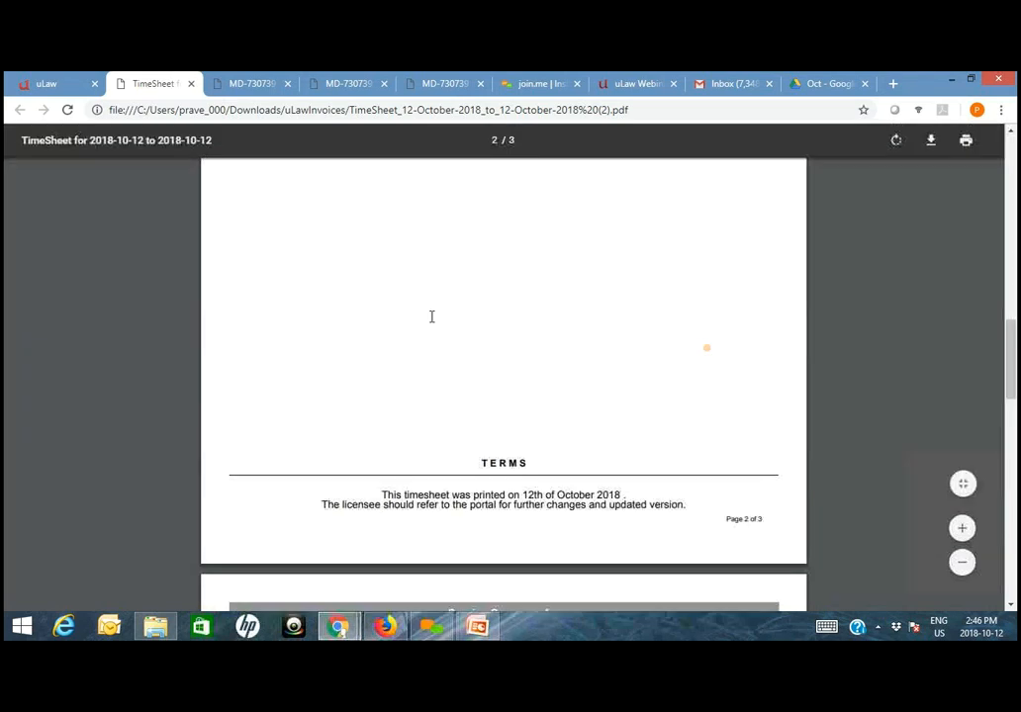
pyautogui.scroll(-6, 427, 322)
# - Return to uLaw, download the Timesheet Employee report for today and open its PDF, closing one of the invoice documents
pyautogui.click(61, 83)
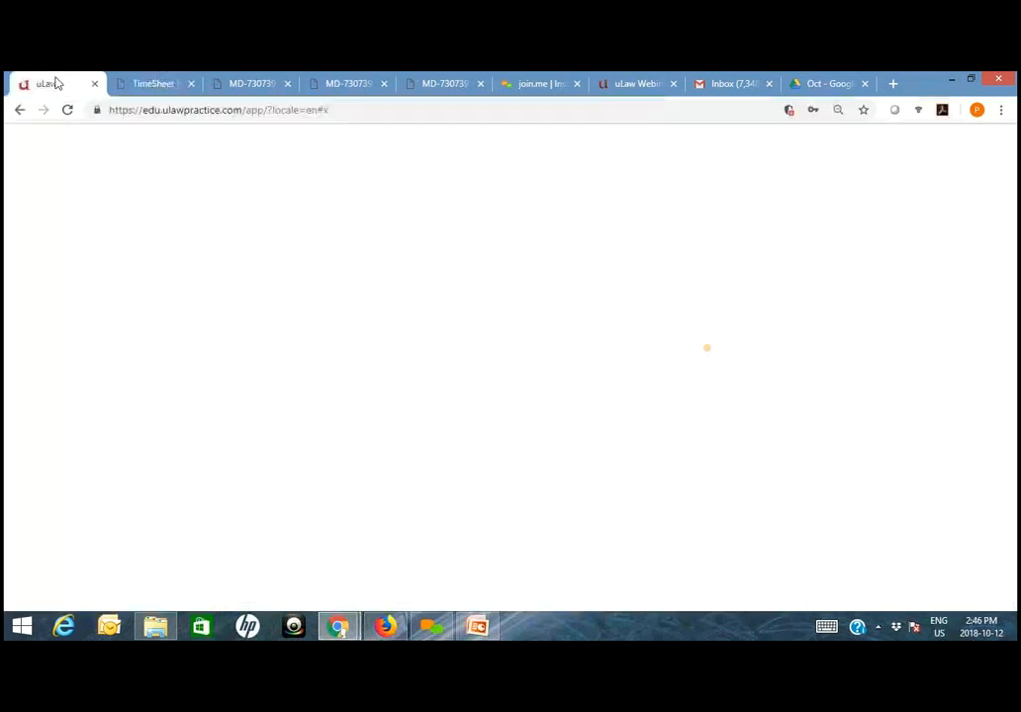
pyautogui.click(100, 217)
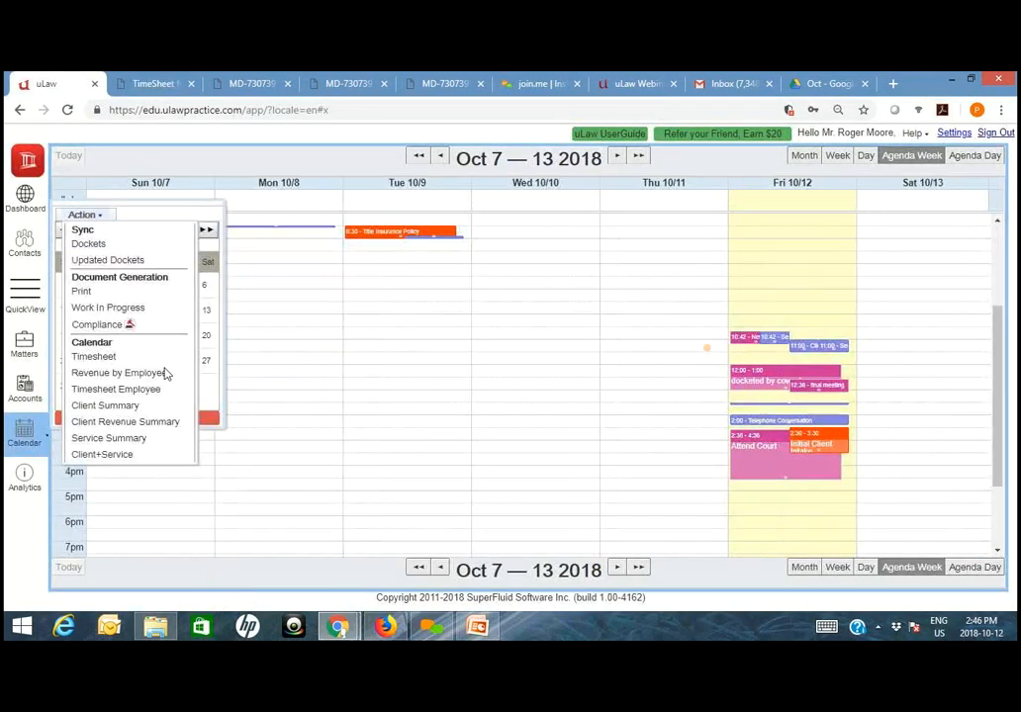
pyautogui.click(109, 390)
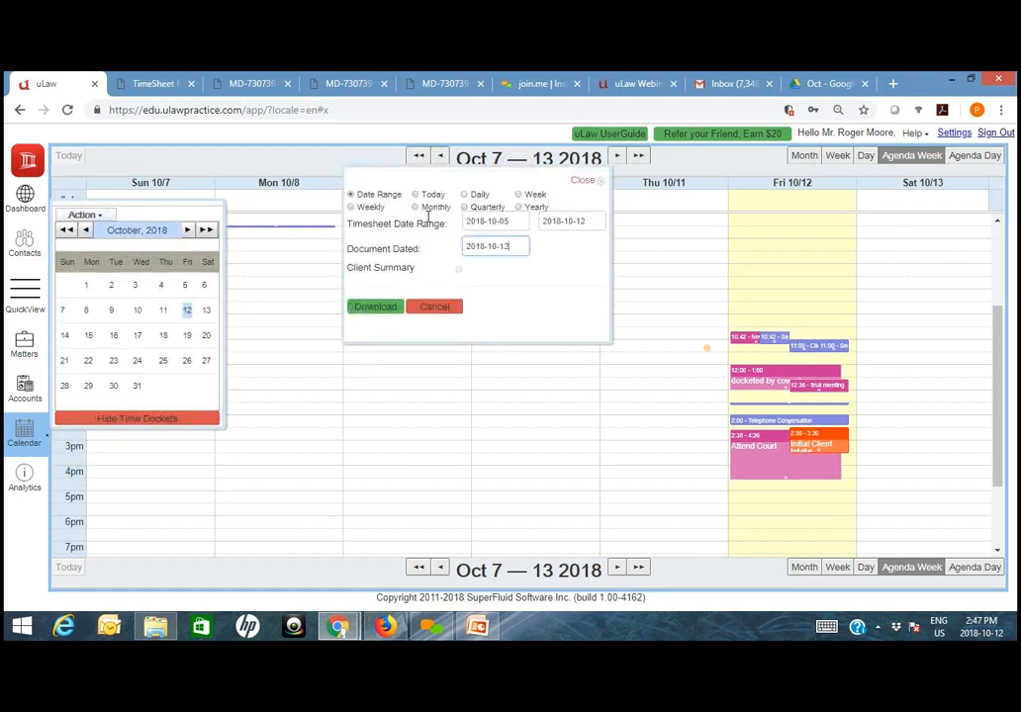
pyautogui.moveTo(430, 196); pyautogui.dragTo(426, 198)
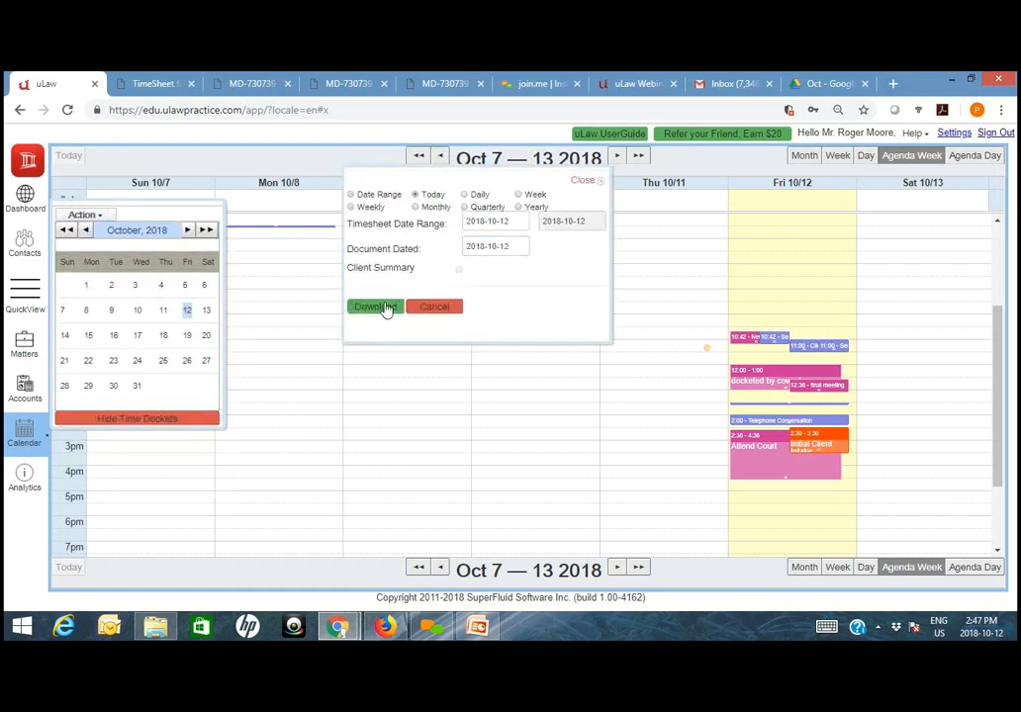
pyautogui.click(387, 309)
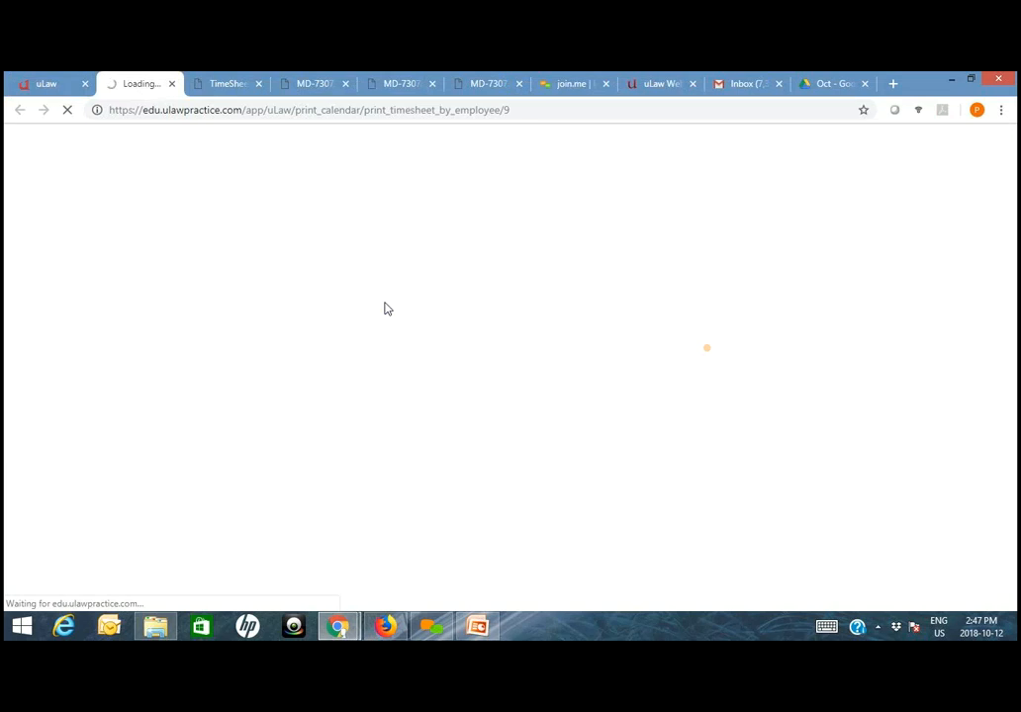
pyautogui.click(348, 84)
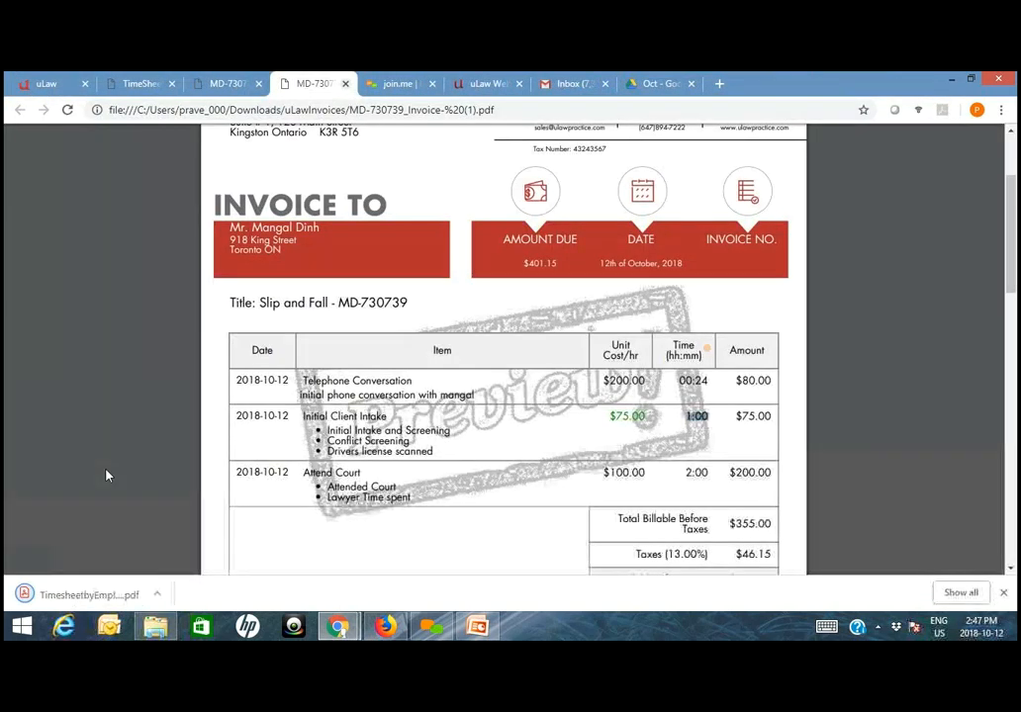
pyautogui.click(82, 597)
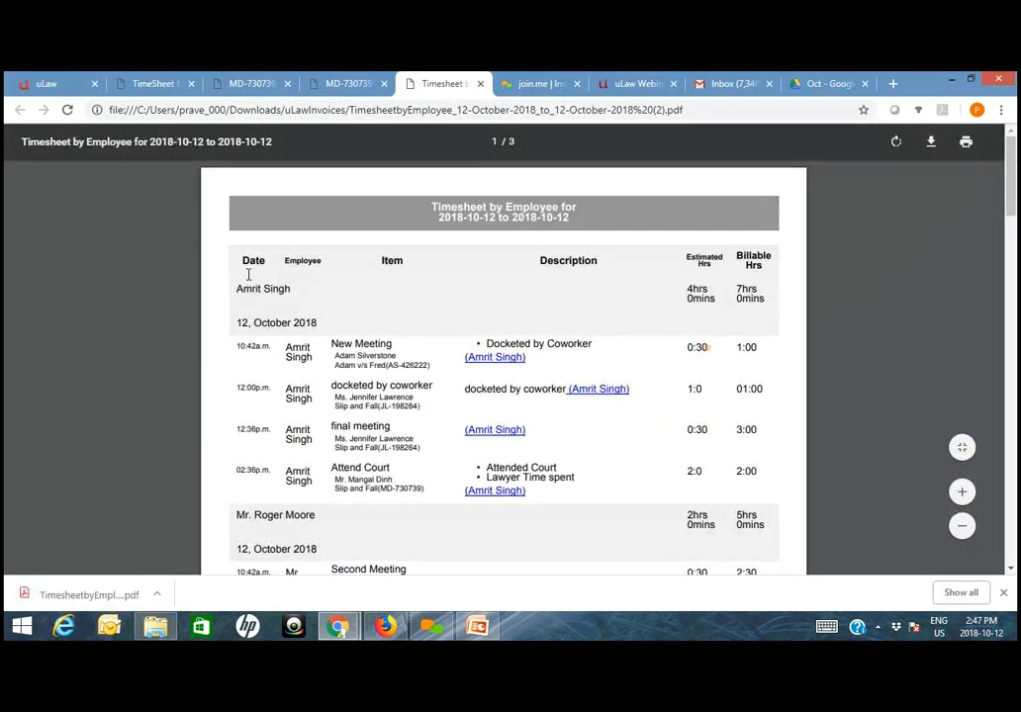
# - Examine how the Timesheet by Employee report groups the dockets and hours under each employee
pyautogui.moveTo(238, 288); pyautogui.dragTo(313, 303)
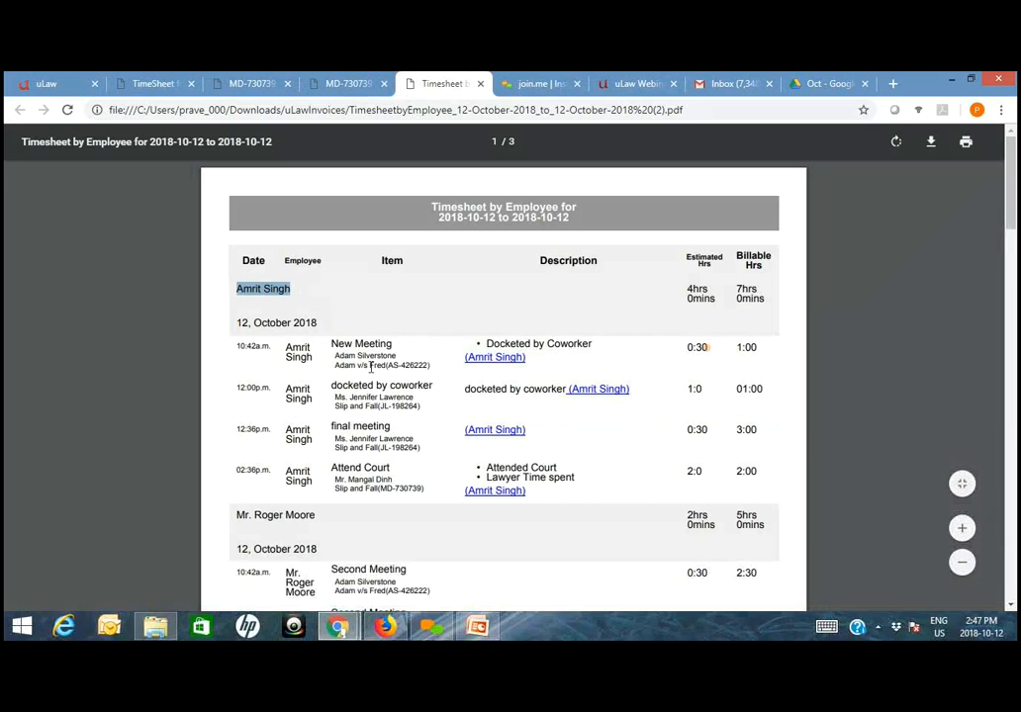
pyautogui.click(302, 298)
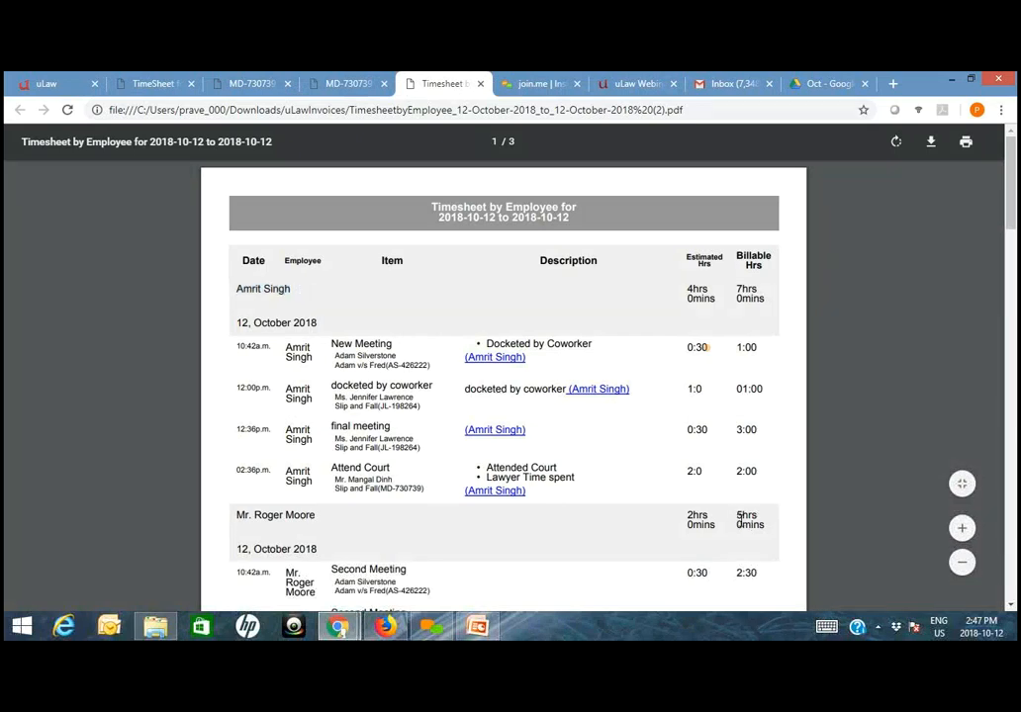
pyautogui.scroll(-1, 706, 347)
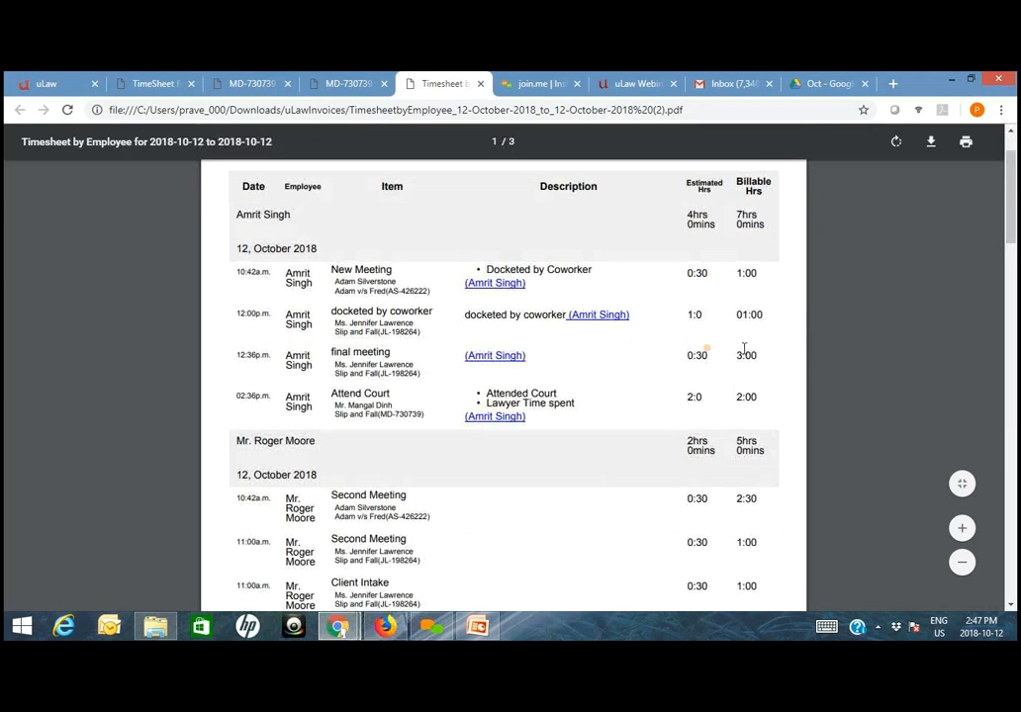
pyautogui.scroll(-1, 722, 455)
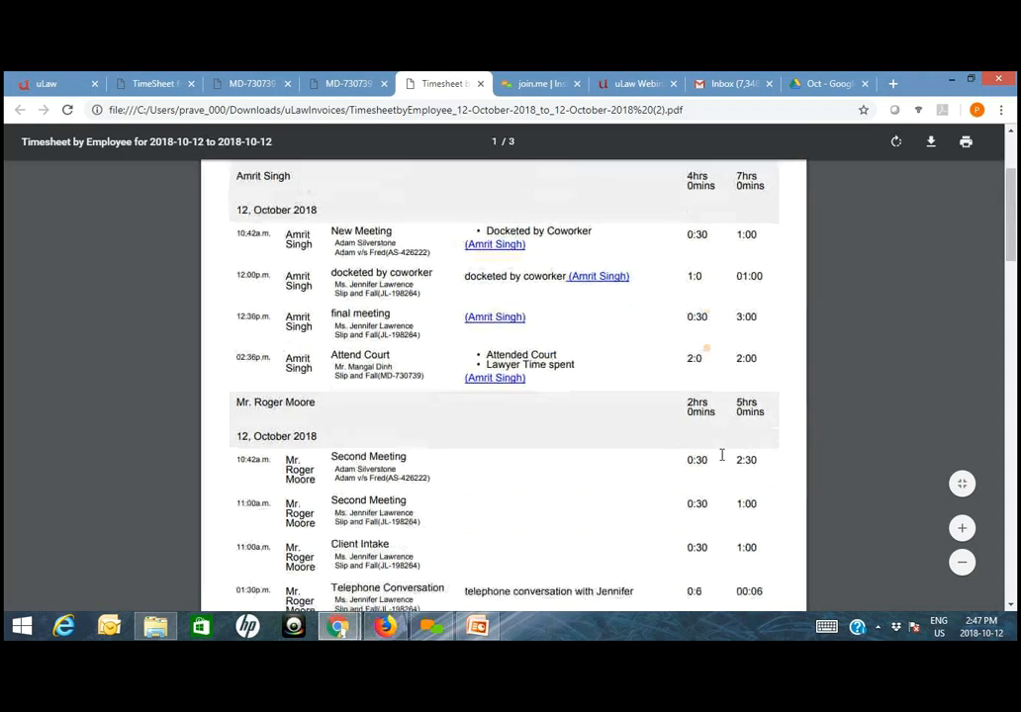
pyautogui.scroll(-4, 722, 454)
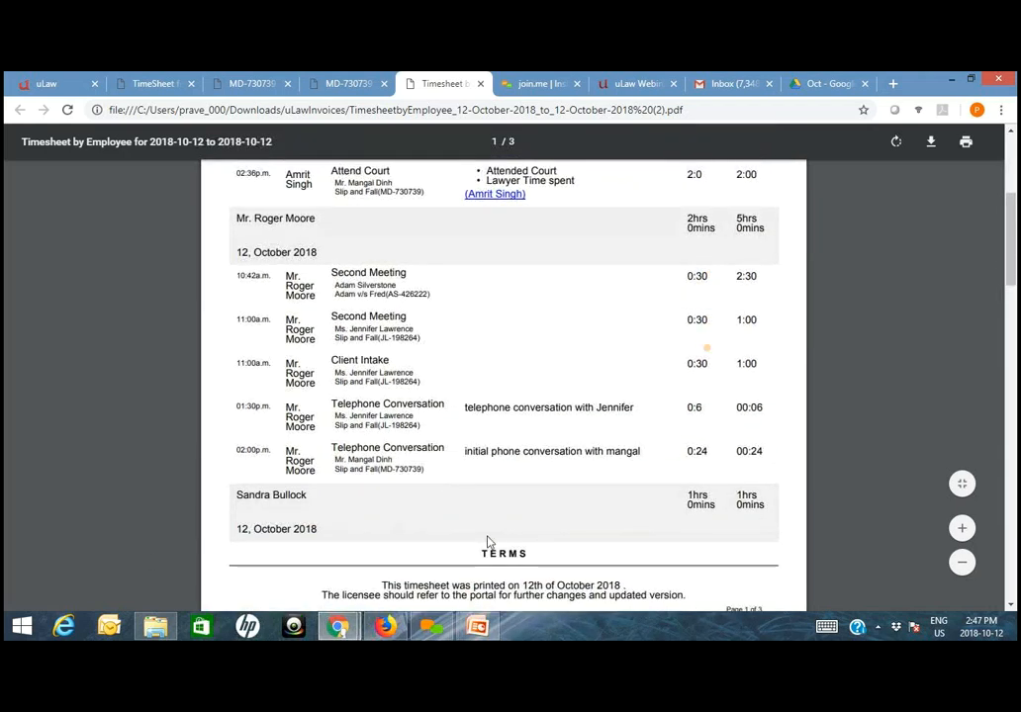
pyautogui.scroll(7, 746, 445)
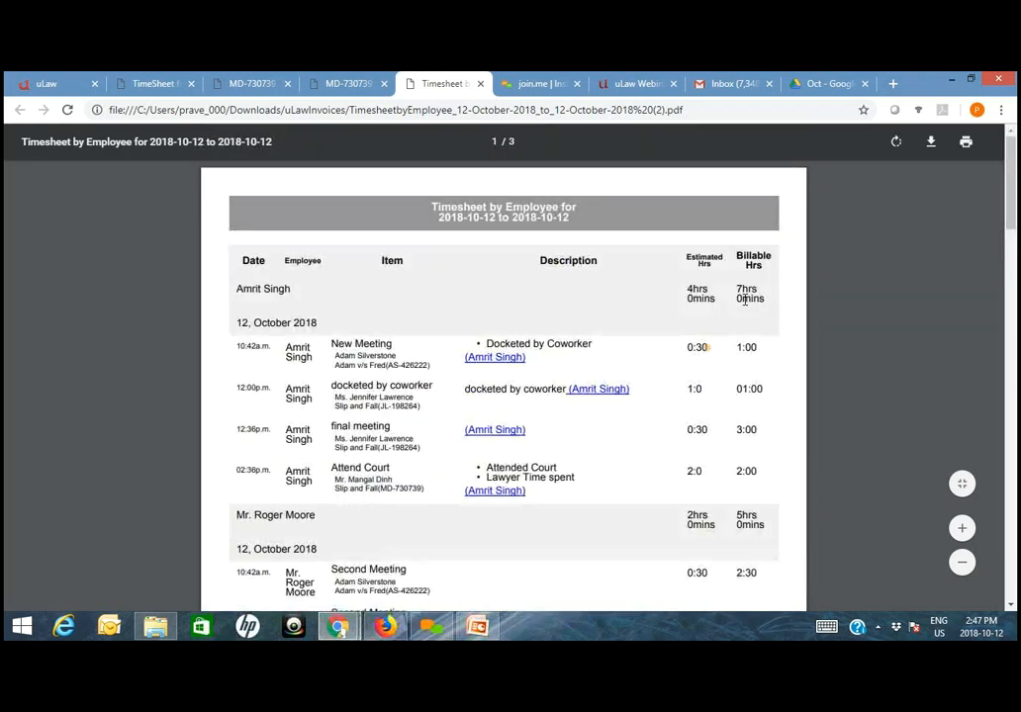
# - Check each employee's billable hours in the report, followed by the overall totals and the service and service provider summaries
pyautogui.moveTo(737, 290); pyautogui.dragTo(770, 301)
pyautogui.scroll(-2, 587, 517)
pyautogui.moveTo(734, 438); pyautogui.dragTo(767, 455)
pyautogui.scroll(-3, 752, 485)
pyautogui.scroll(-2, 526, 540)
pyautogui.moveTo(778, 499); pyautogui.dragTo(743, 497)
pyautogui.scroll(-5, 779, 456)
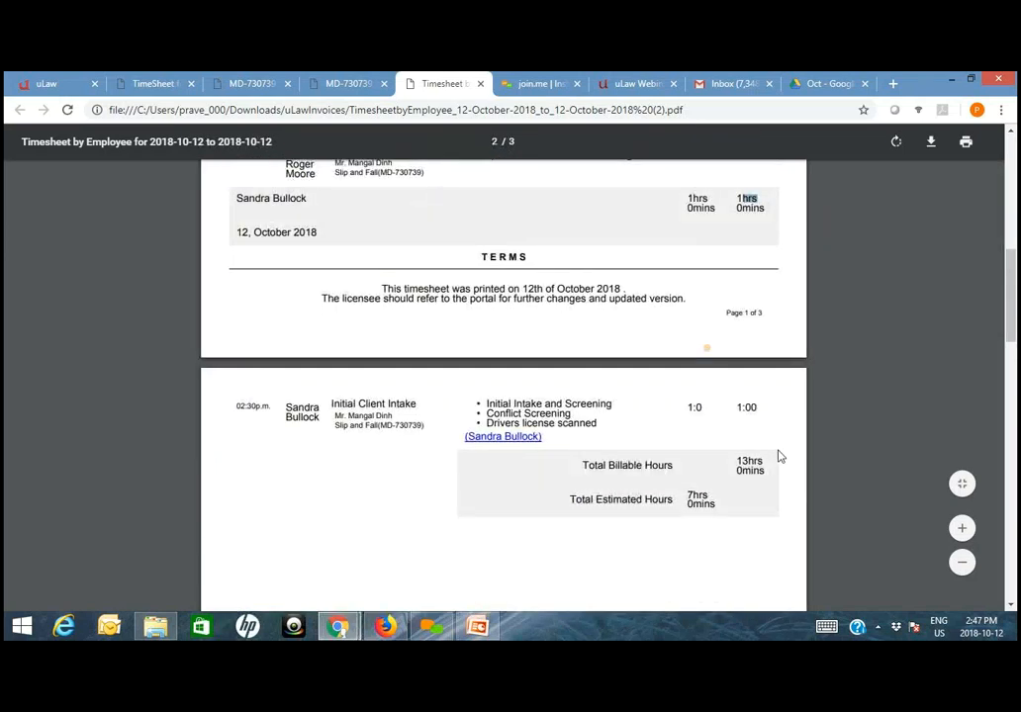
pyautogui.scroll(-10, 779, 456)
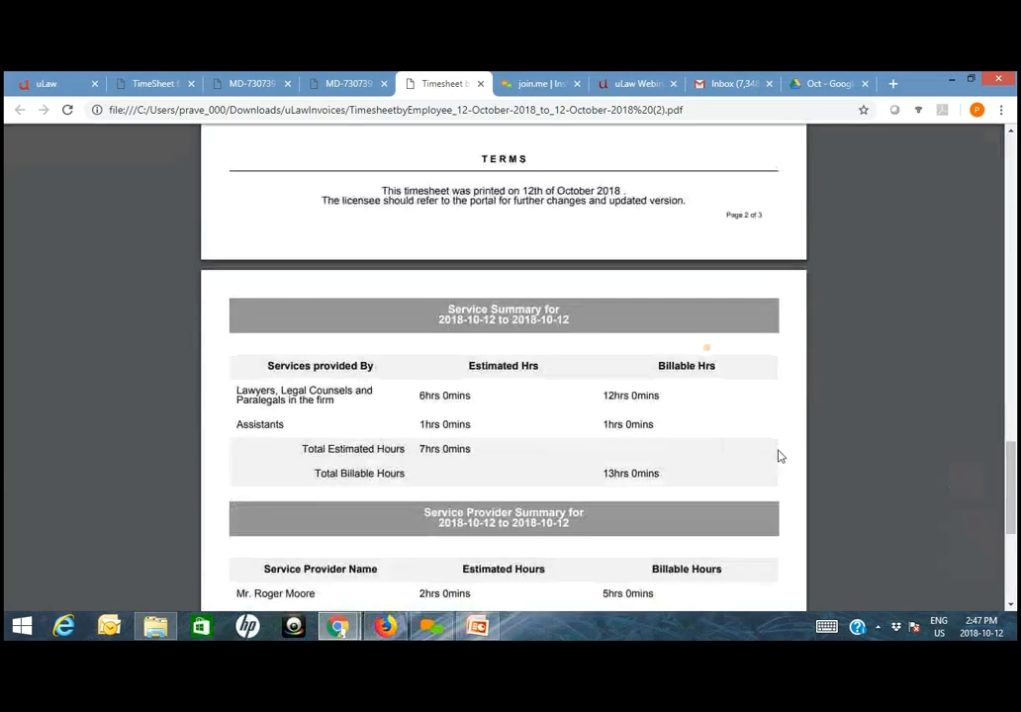
pyautogui.scroll(-3, 779, 456)
# - Return to uLaw, download the Revenue by Employee report for today and open its PDF
pyautogui.click(47, 79)
pyautogui.click(99, 219)
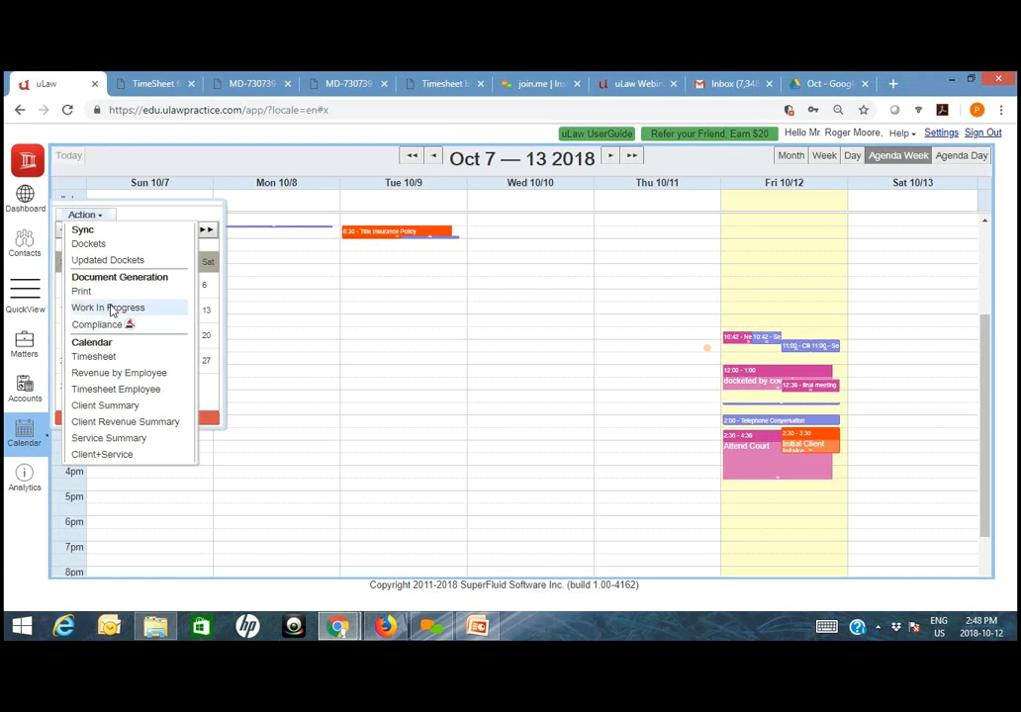
pyautogui.click(103, 374)
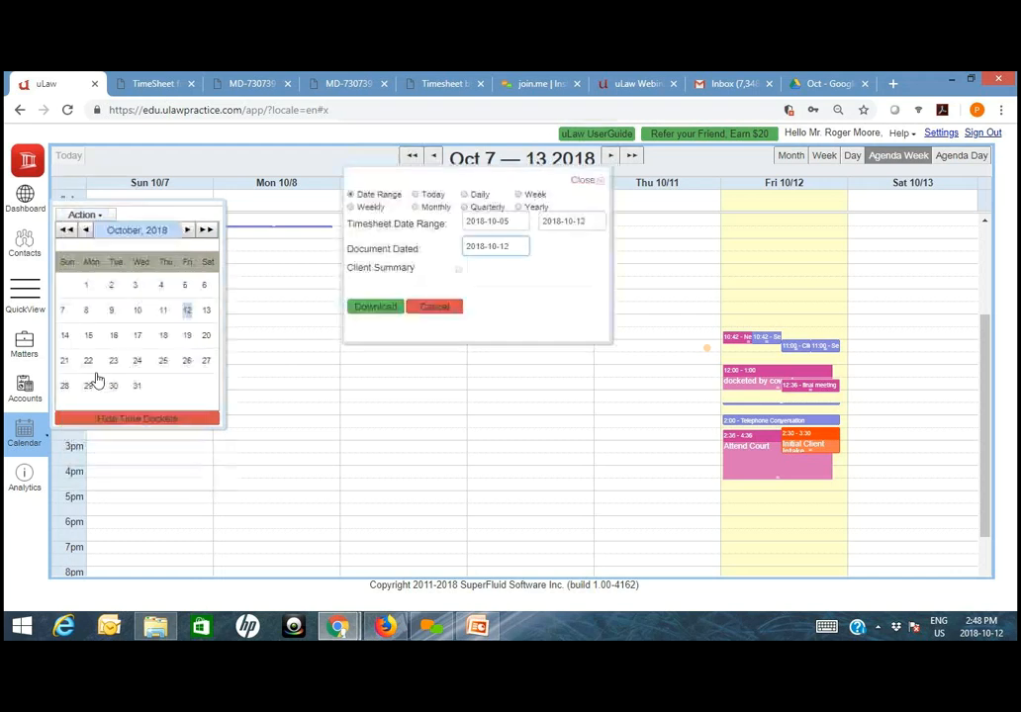
pyautogui.click(432, 197)
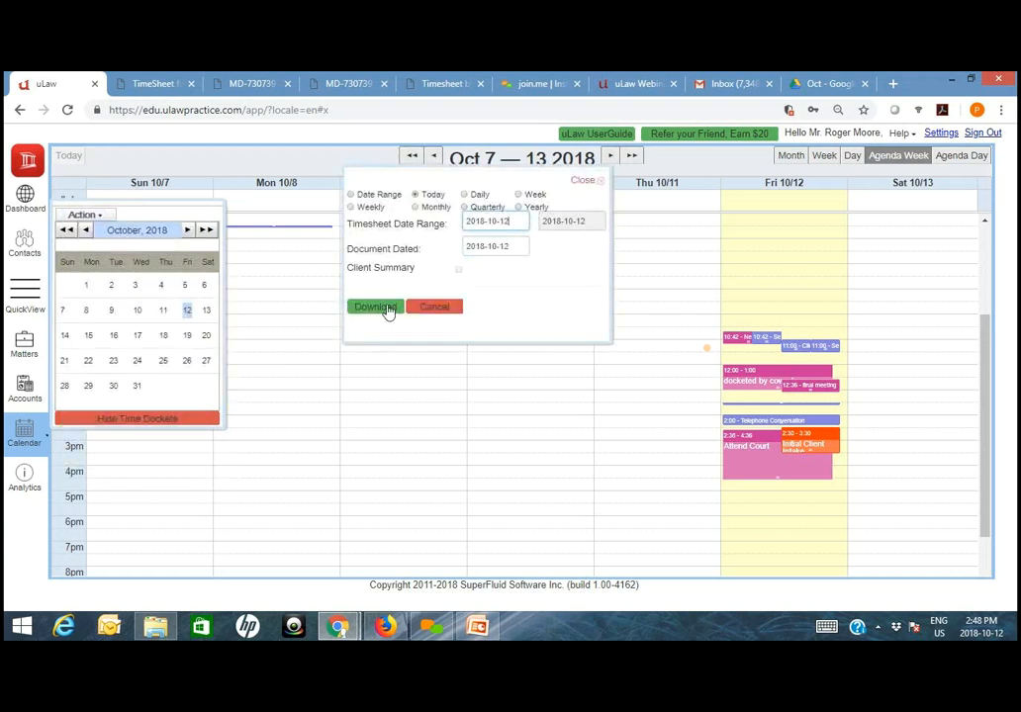
pyautogui.click(386, 308)
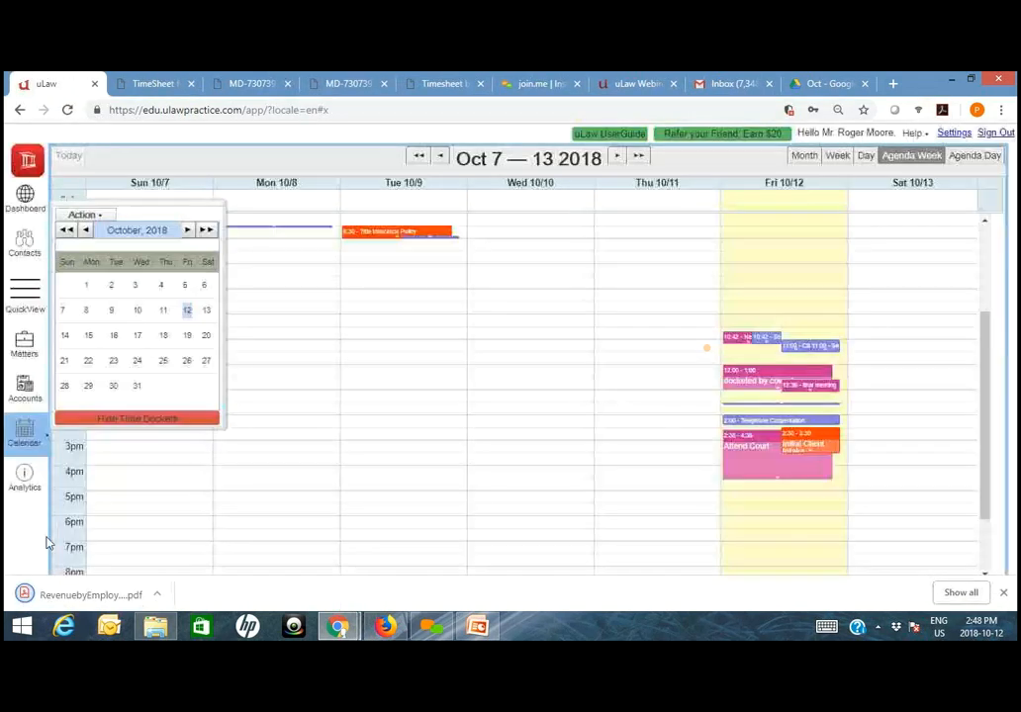
pyautogui.click(113, 596)
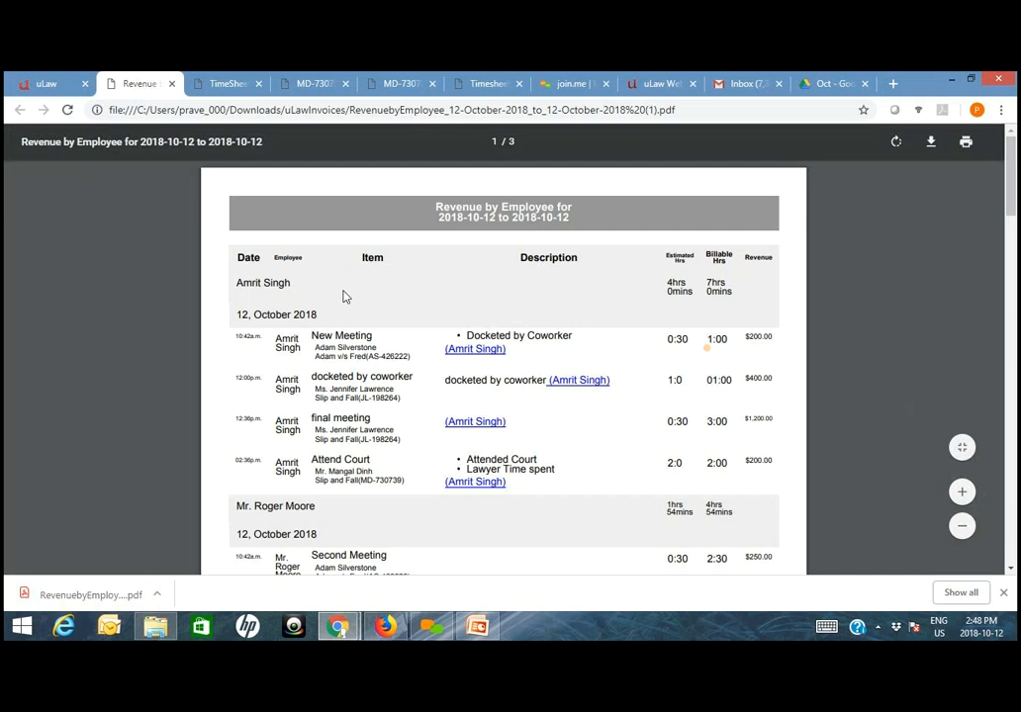
# - Compare the first employee's docket grouping in the Revenue by Employee report with the docket list in the general timesheet
pyautogui.moveTo(233, 283); pyautogui.dragTo(290, 283)
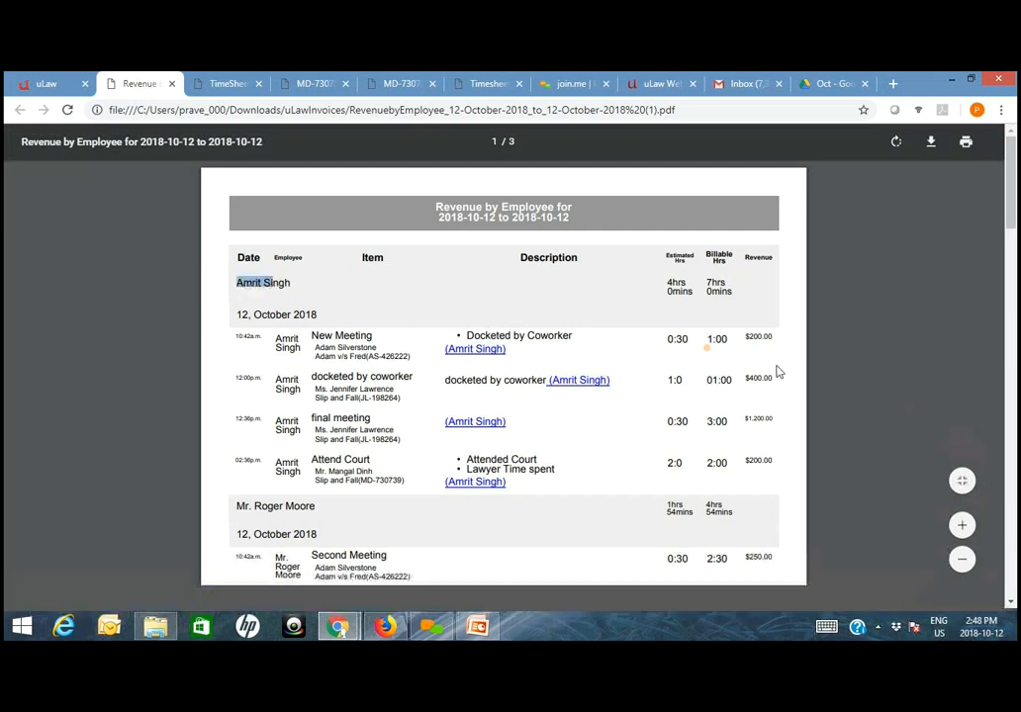
pyautogui.click(240, 83)
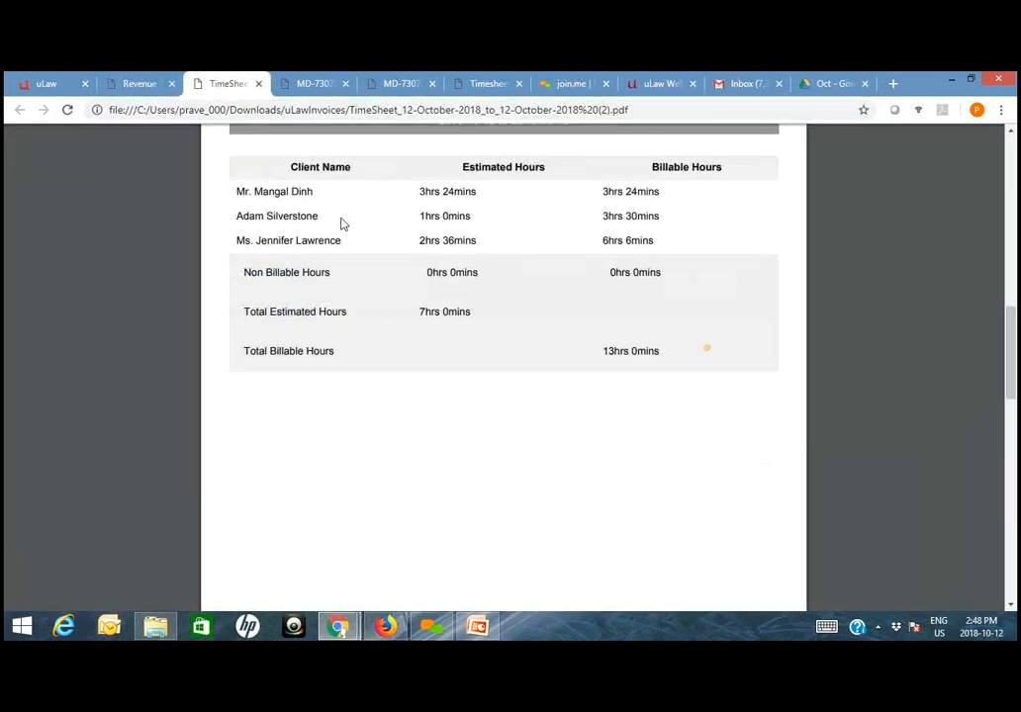
pyautogui.scroll(10, 341, 220)
pyautogui.scroll(-2, 686, 336)
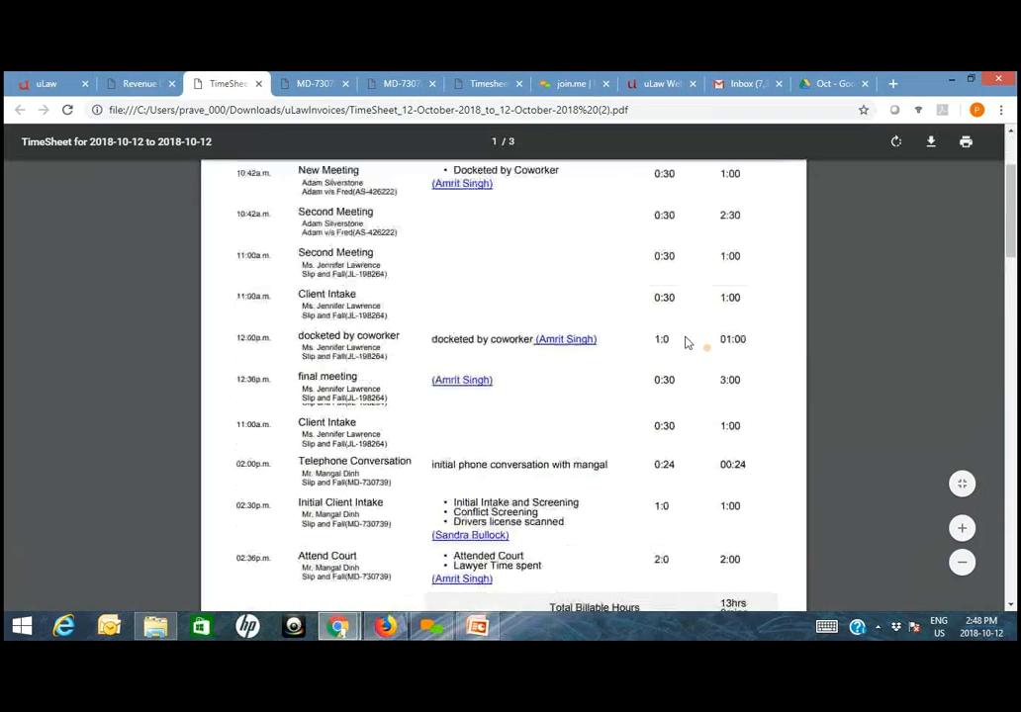
pyautogui.scroll(3, 686, 341)
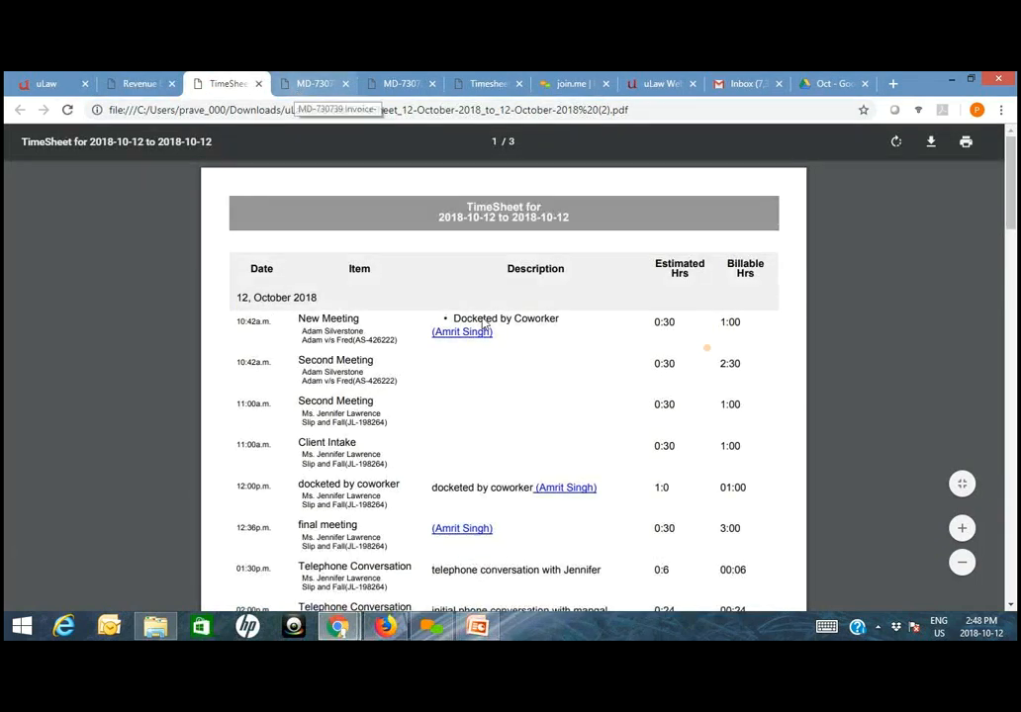
pyautogui.click(140, 84)
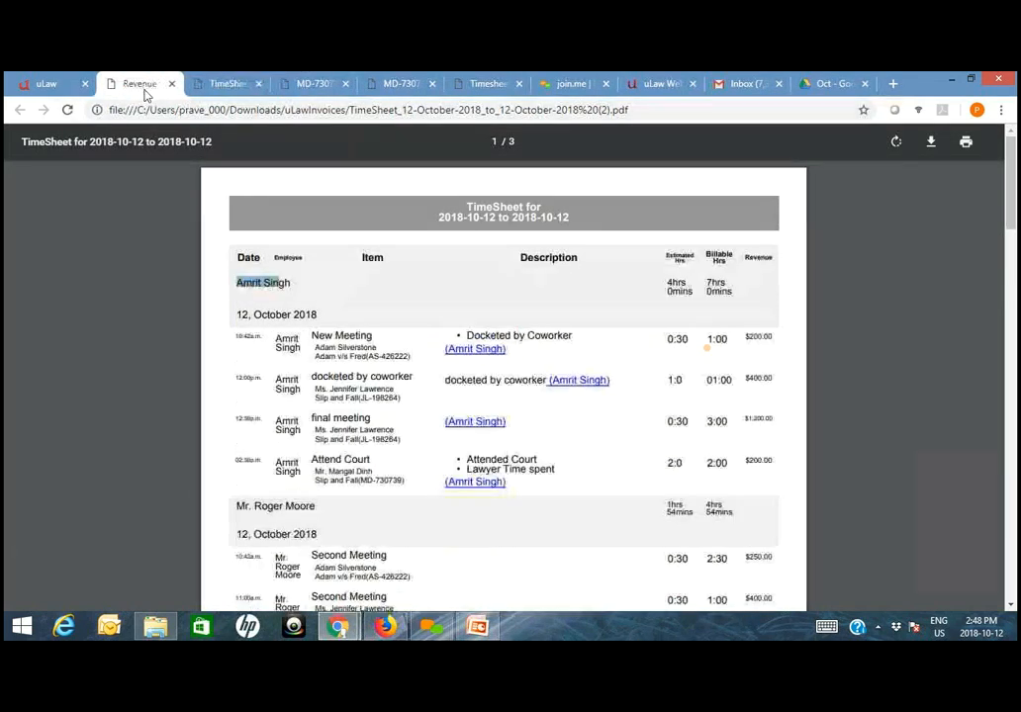
# - Check the revenue of each docket listed under every employee in the Revenue by Employee report
pyautogui.click(299, 287)
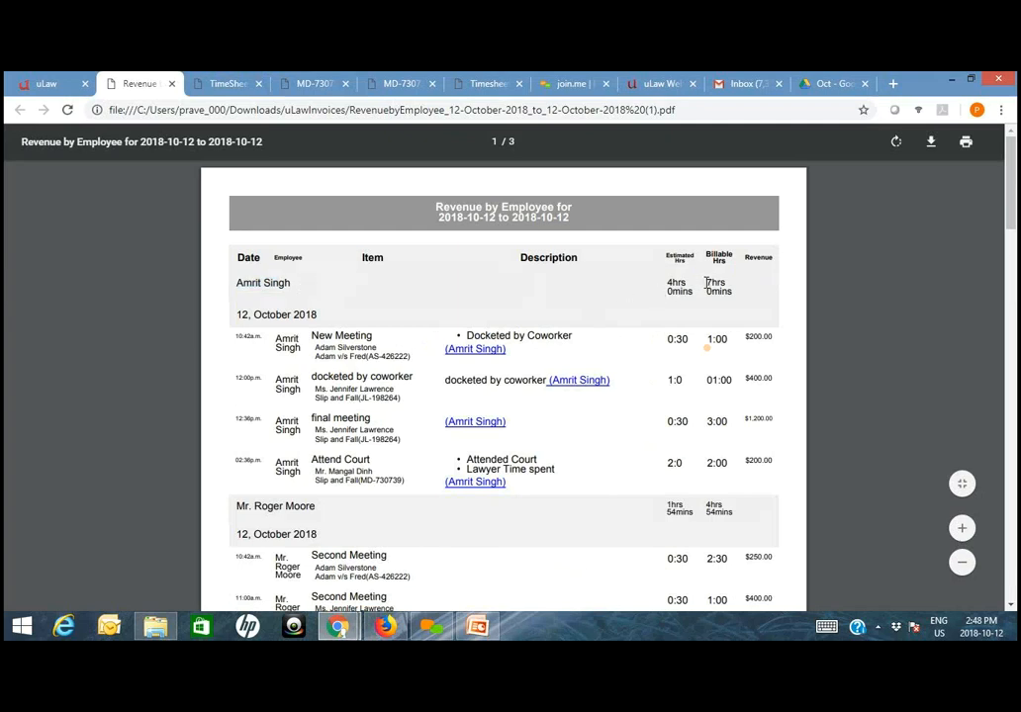
pyautogui.moveTo(741, 335); pyautogui.dragTo(773, 337)
pyautogui.scroll(-1, 449, 512)
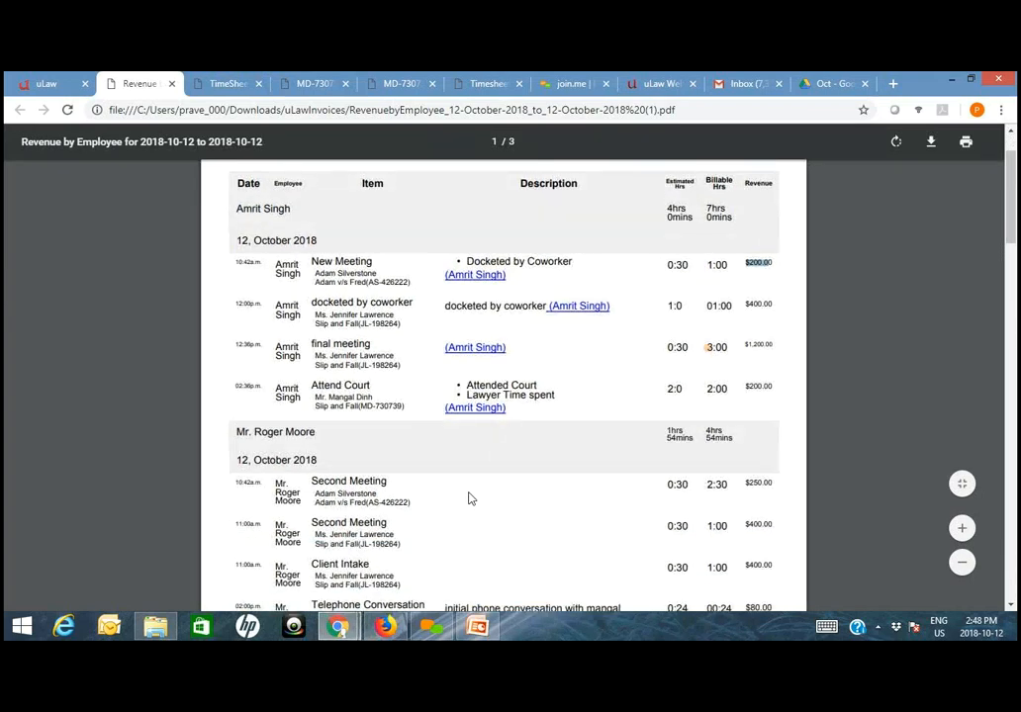
pyautogui.scroll(-2, 468, 497)
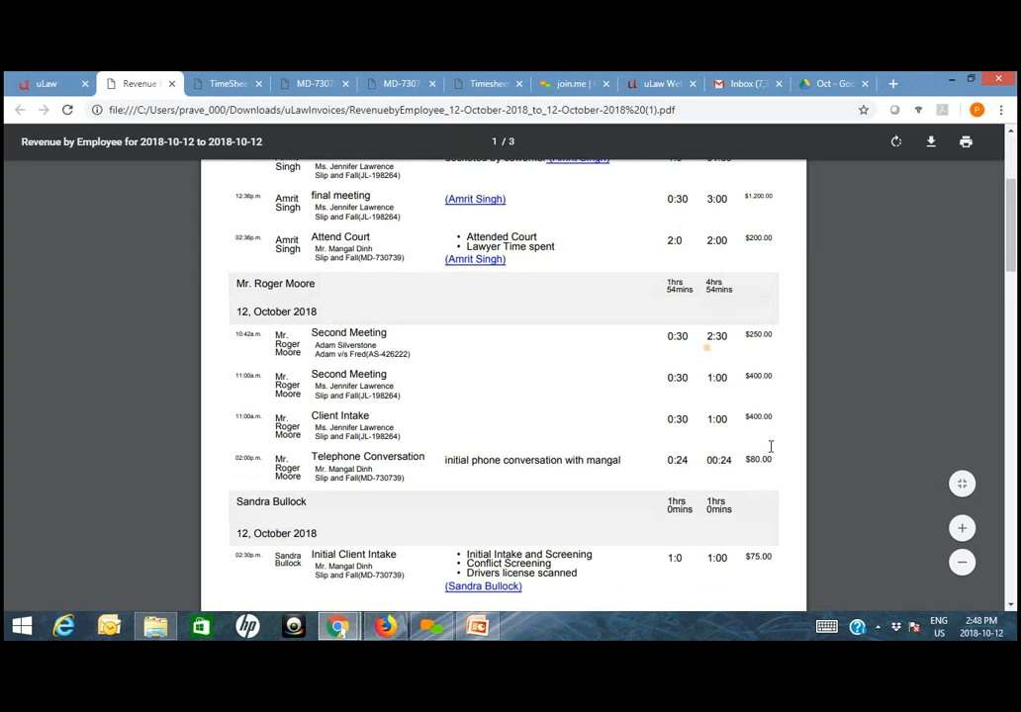
pyautogui.scroll(-1, 752, 509)
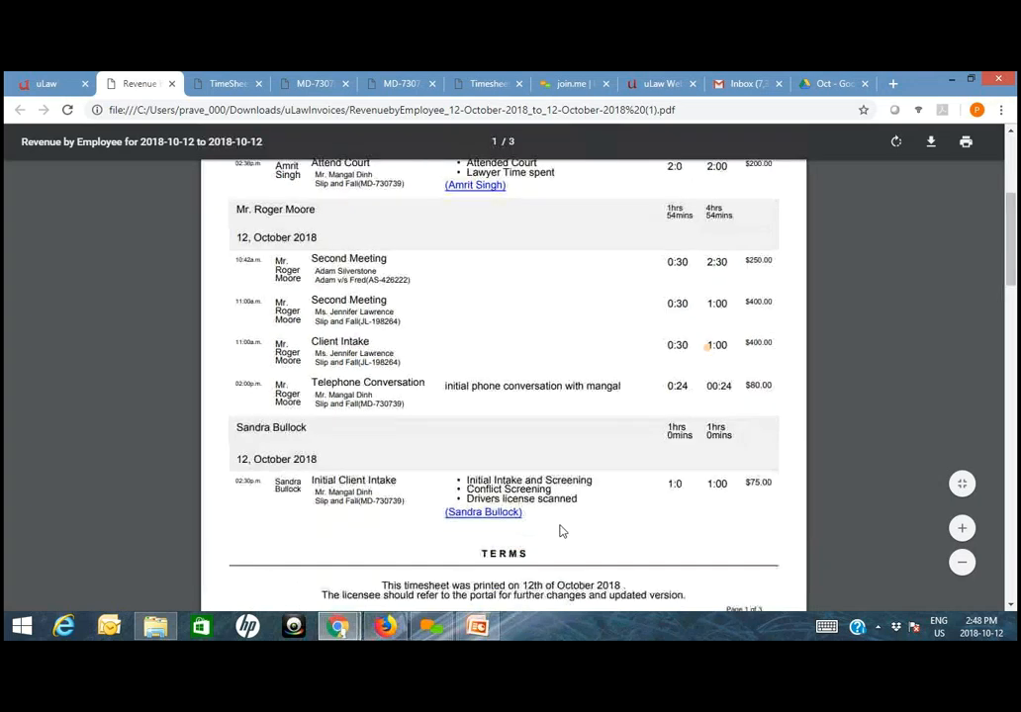
# - Review the report's total hours and revenue, followed by the Service Summary and Service Provider Summary
pyautogui.scroll(-3, 753, 488)
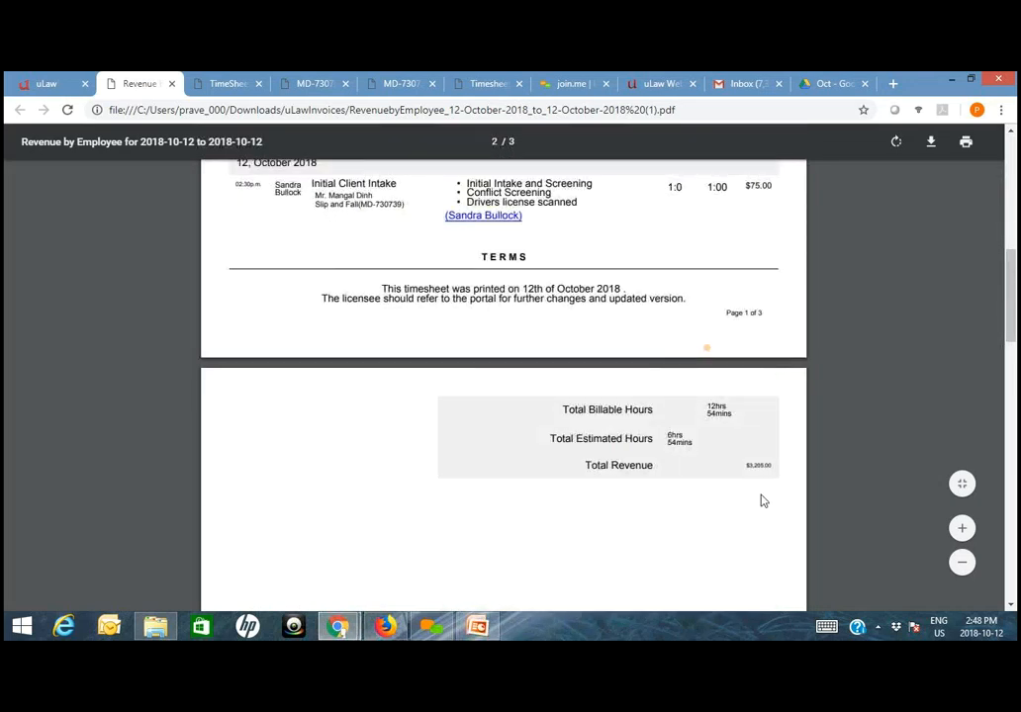
pyautogui.scroll(-1, 756, 494)
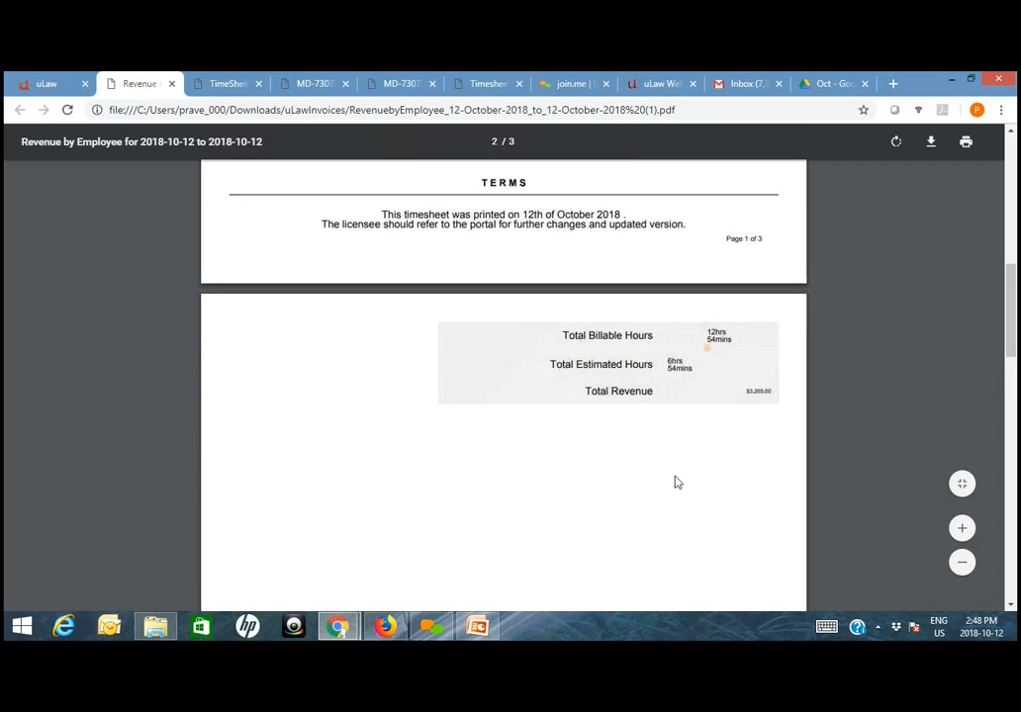
pyautogui.scroll(-4, 721, 435)
pyautogui.scroll(-4, 717, 455)
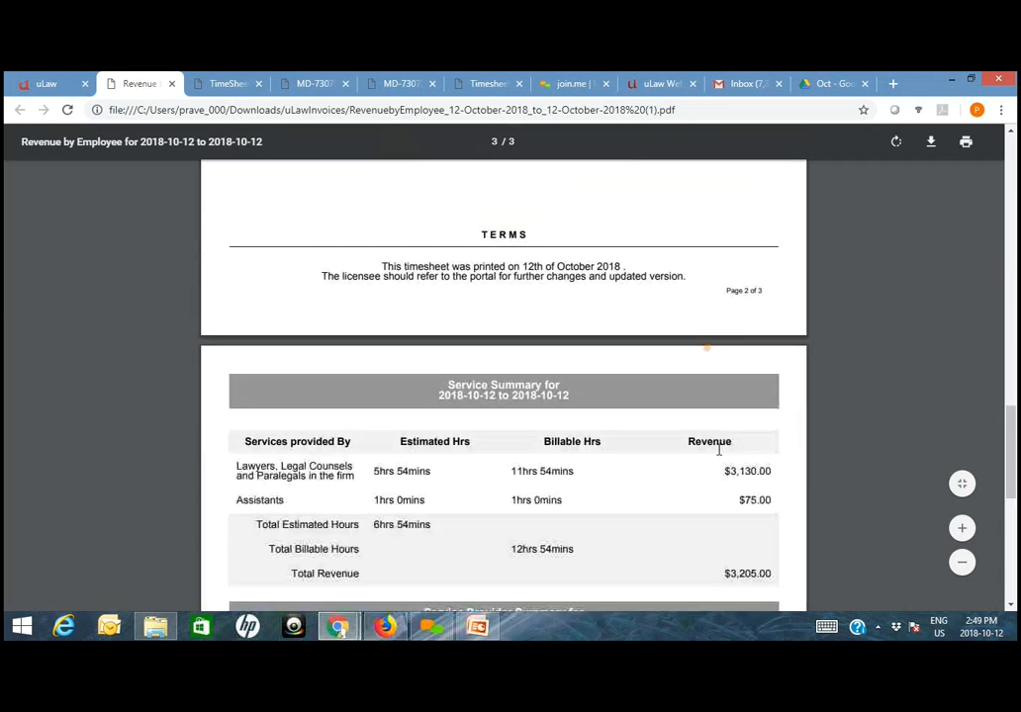
pyautogui.scroll(-1, 719, 455)
pyautogui.scroll(-2, 727, 494)
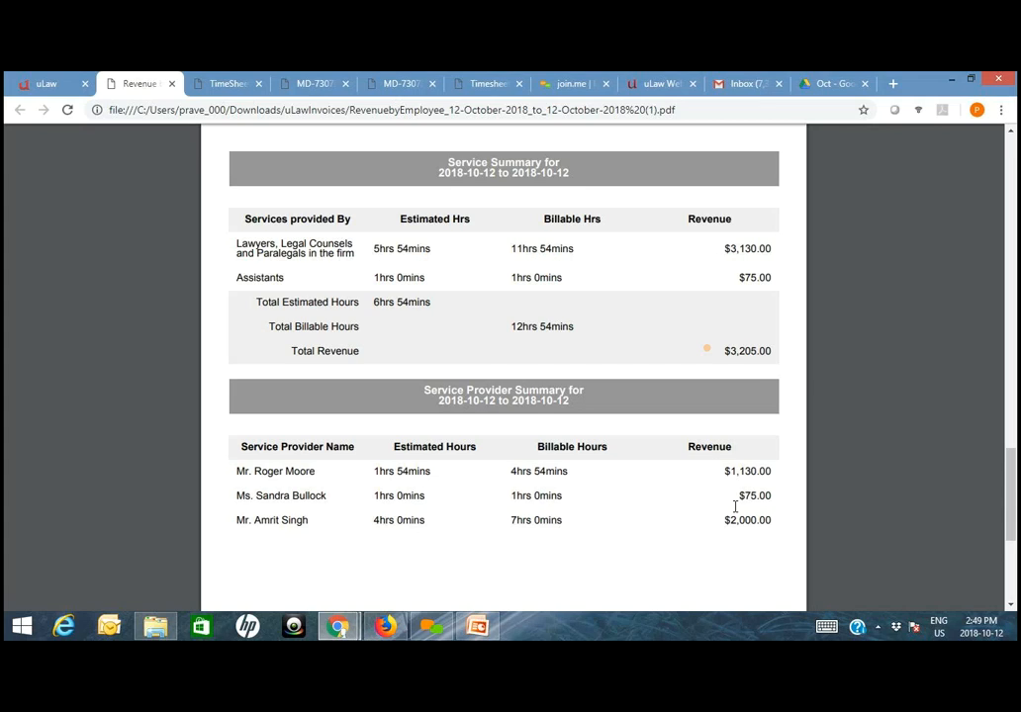
# - Return to uLaw, download the Client+Service report for today with the client summary included, and open its PDF
pyautogui.click(58, 82)
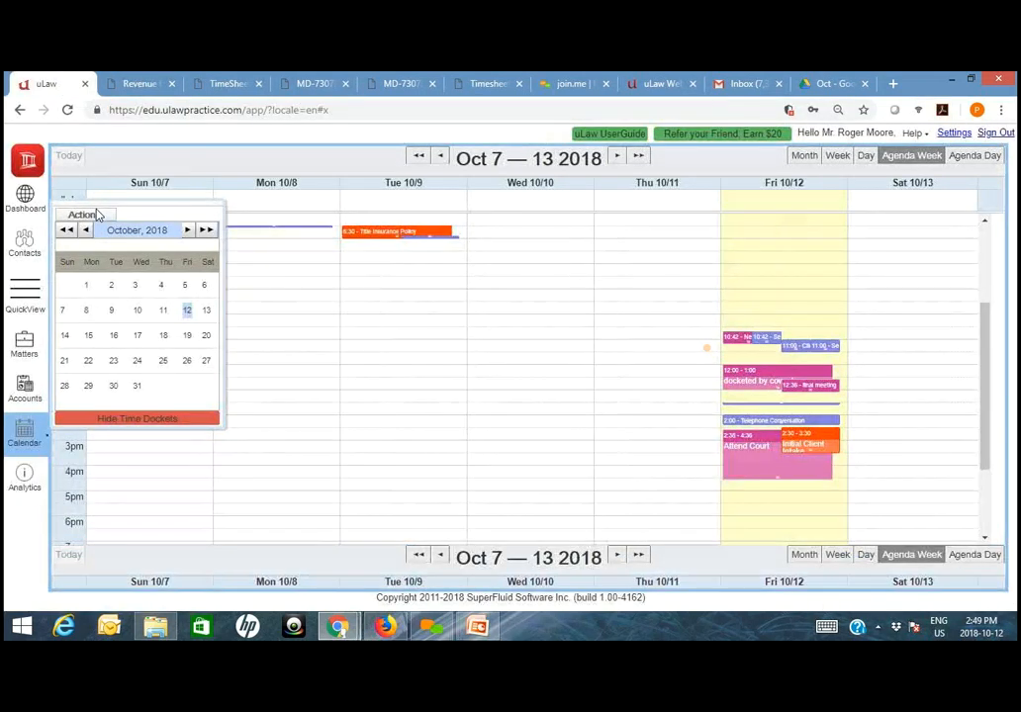
pyautogui.click(96, 214)
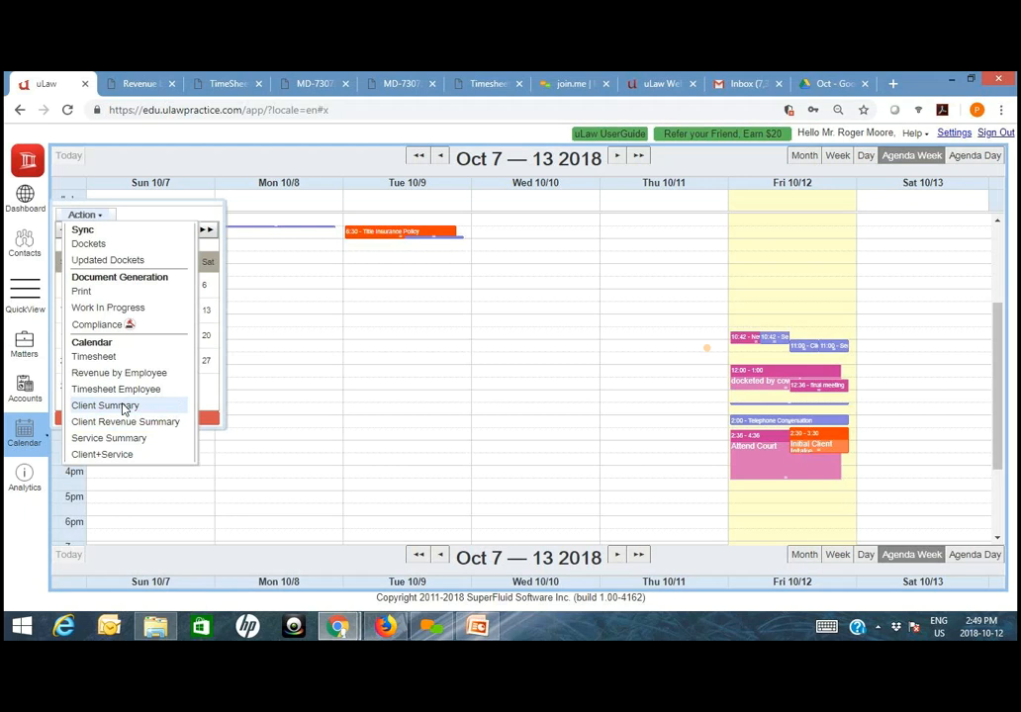
pyautogui.click(127, 456)
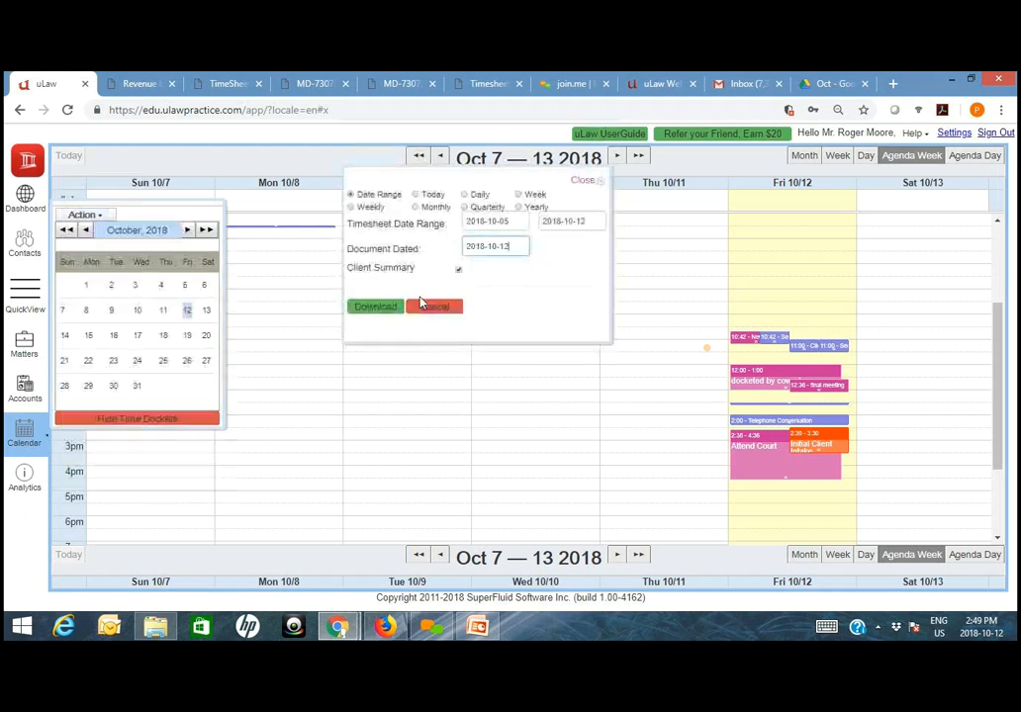
pyautogui.click(432, 195)
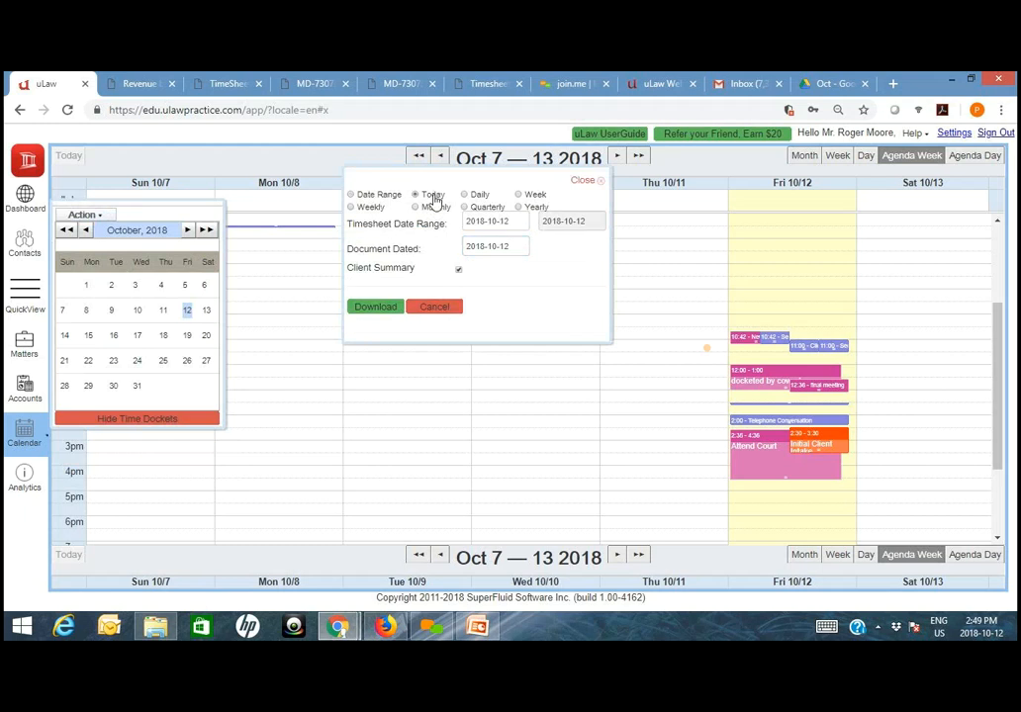
pyautogui.click(378, 306)
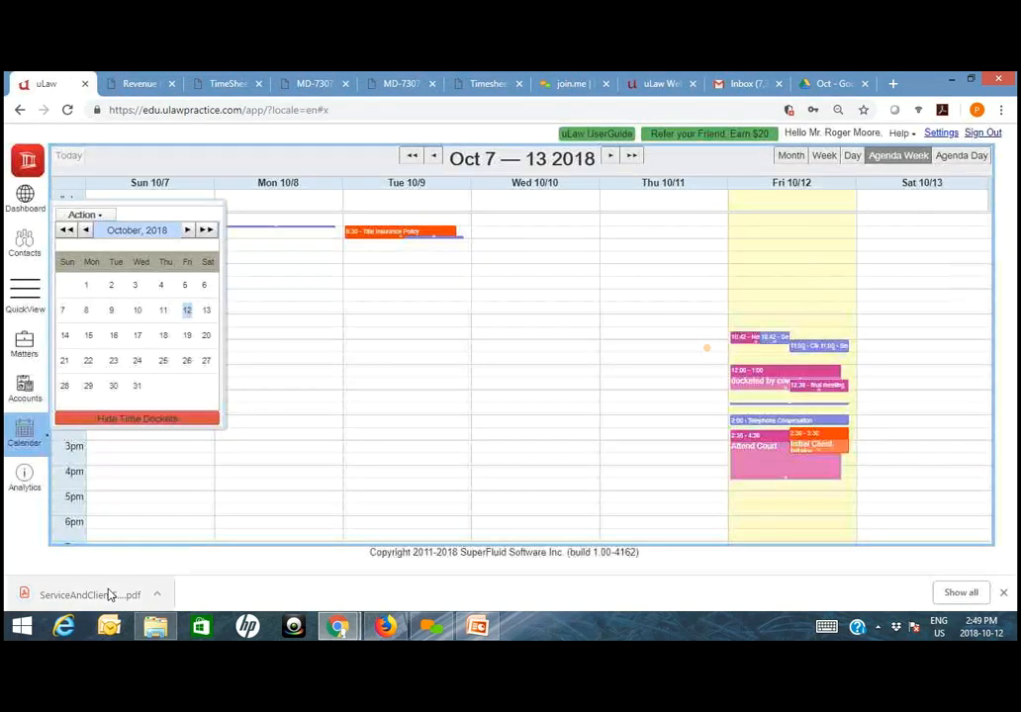
pyautogui.click(109, 594)
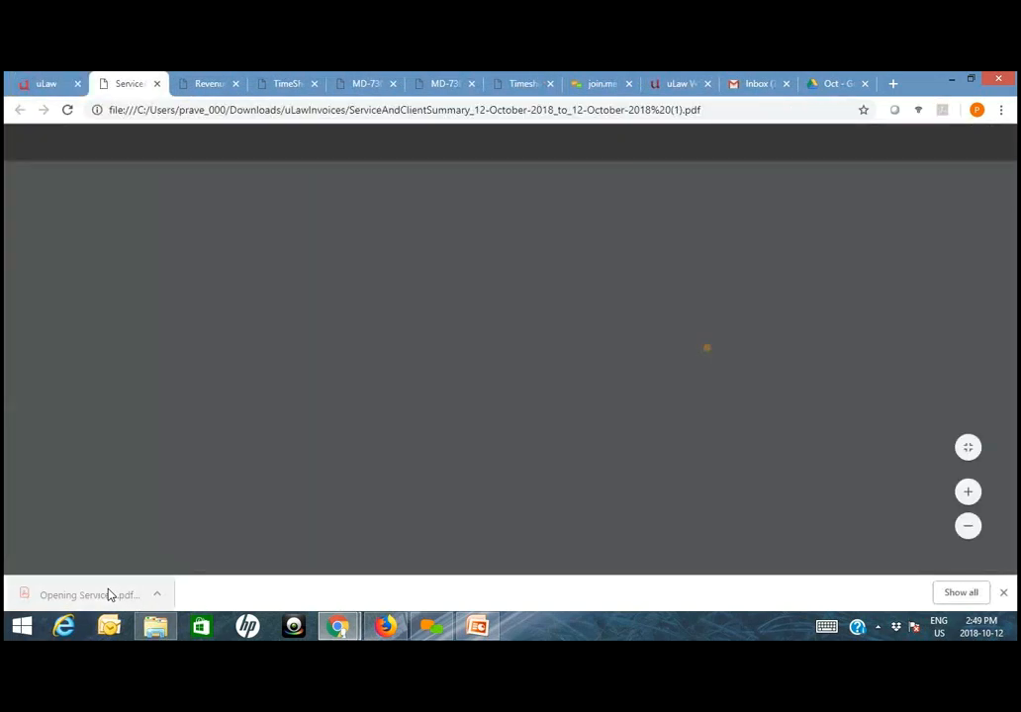
# - Review the client, service and service provider summaries in the Service And Client Summary report
pyautogui.scroll(-2, 381, 407)
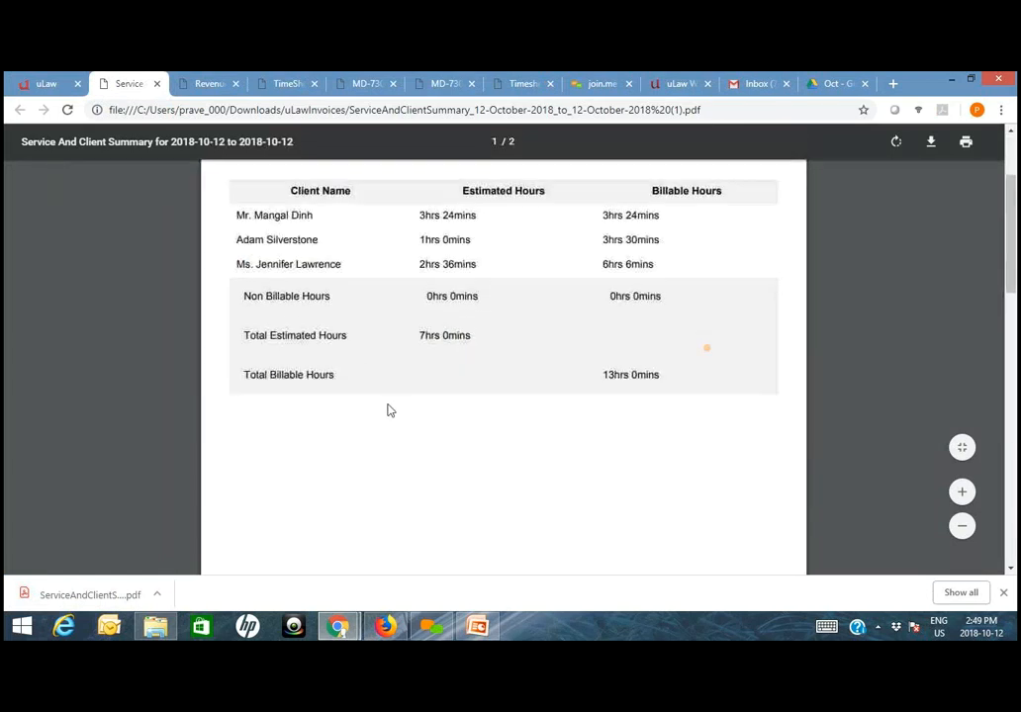
pyautogui.scroll(-10, 389, 408)
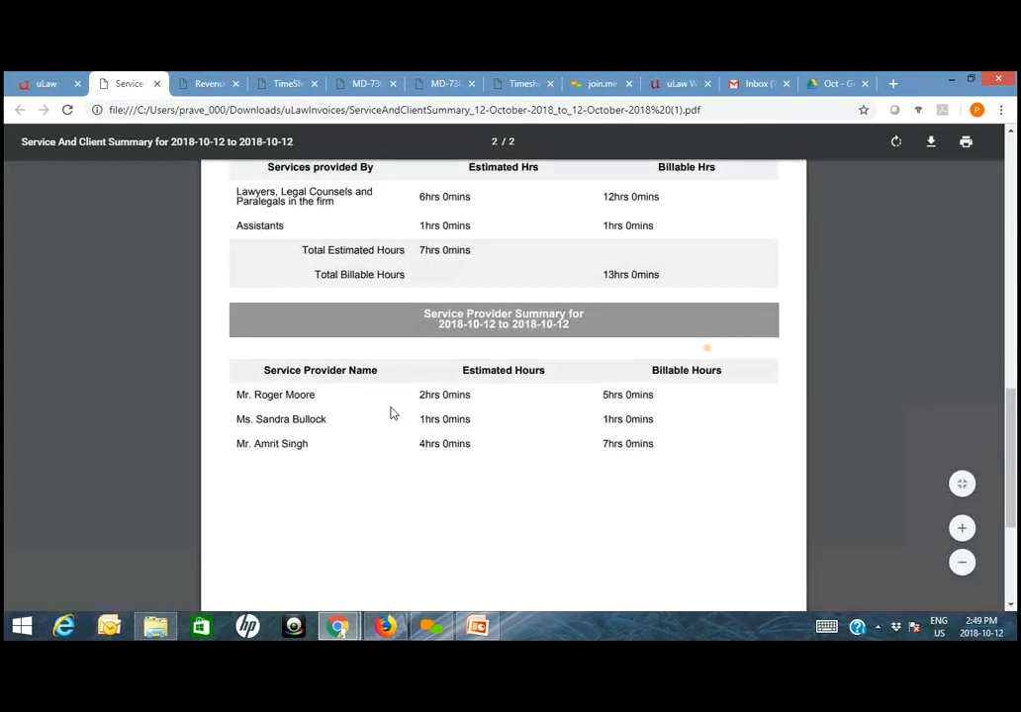
pyautogui.scroll(3, 390, 411)
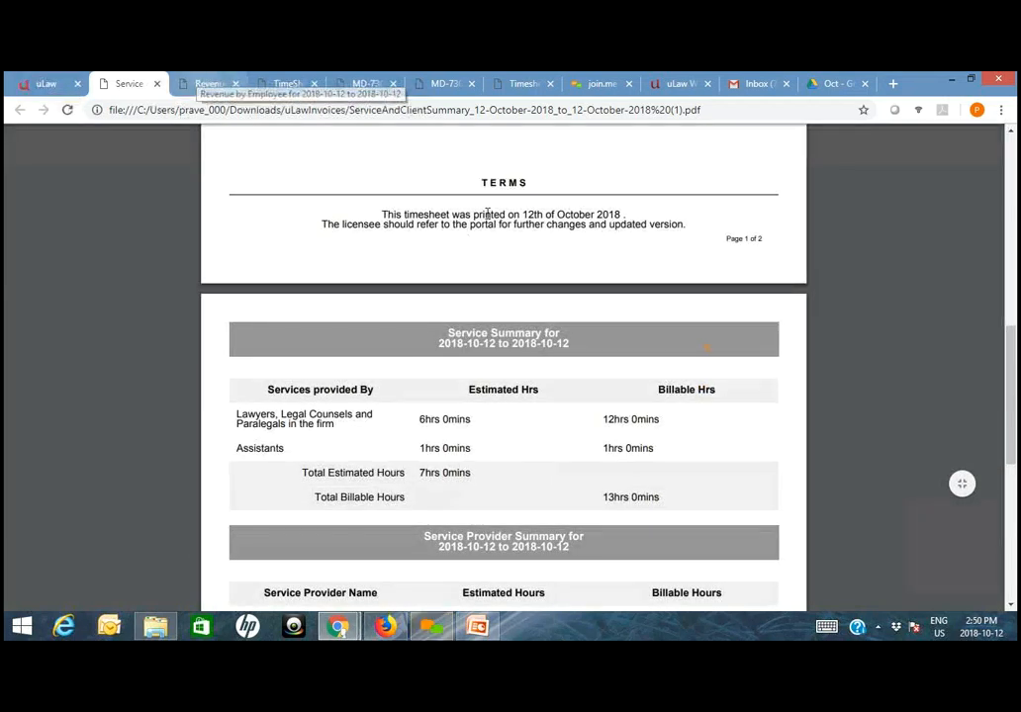
# - Switch back to the Revenue by Employee report and check the total revenue and the first service provider's estimated and billable hours
pyautogui.hotkey('ctrl', 'Tab')
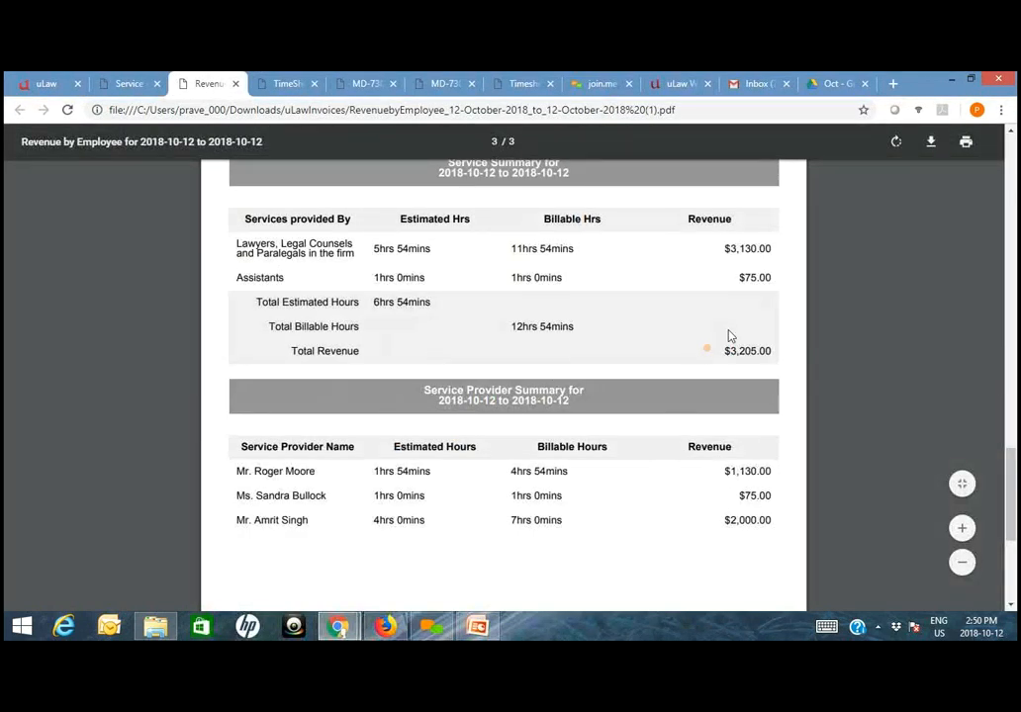
pyautogui.moveTo(723, 351); pyautogui.dragTo(766, 352)
pyautogui.scroll(-2, 705, 525)
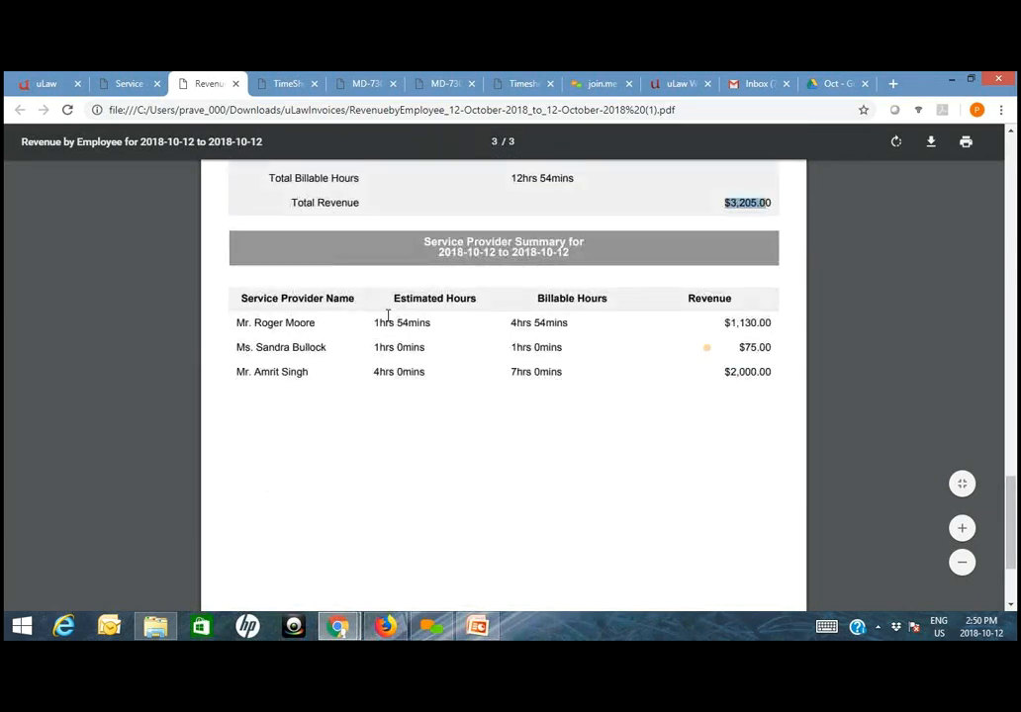
pyautogui.tripleClick(447, 320)
pyautogui.moveTo(512, 323); pyautogui.dragTo(563, 325)
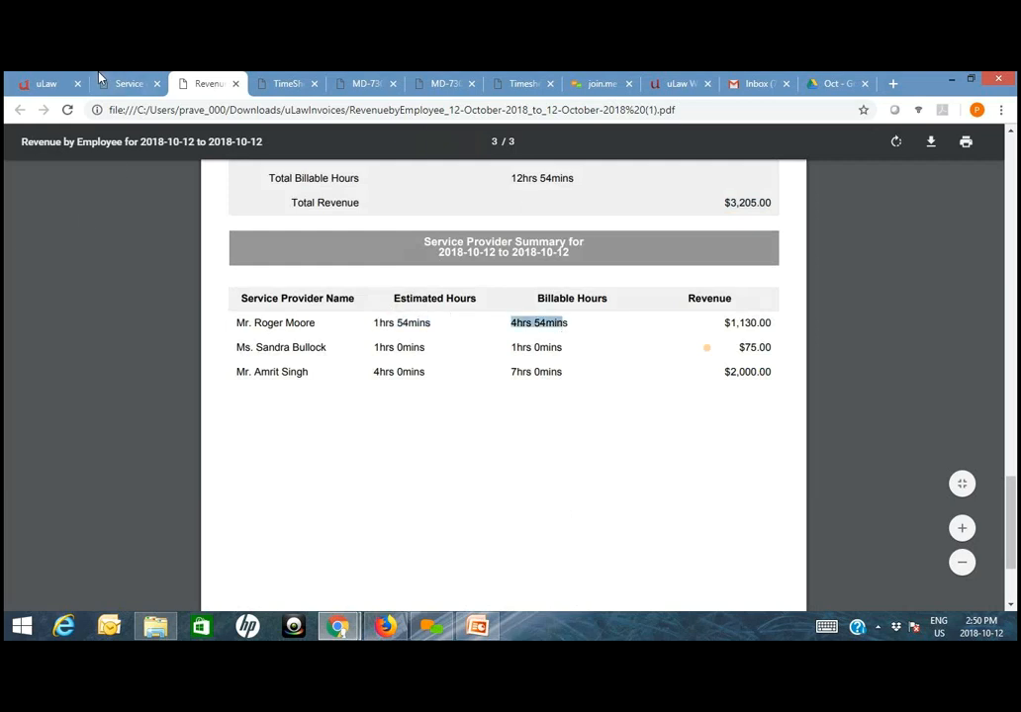
pyautogui.scroll(7, 396, 326)
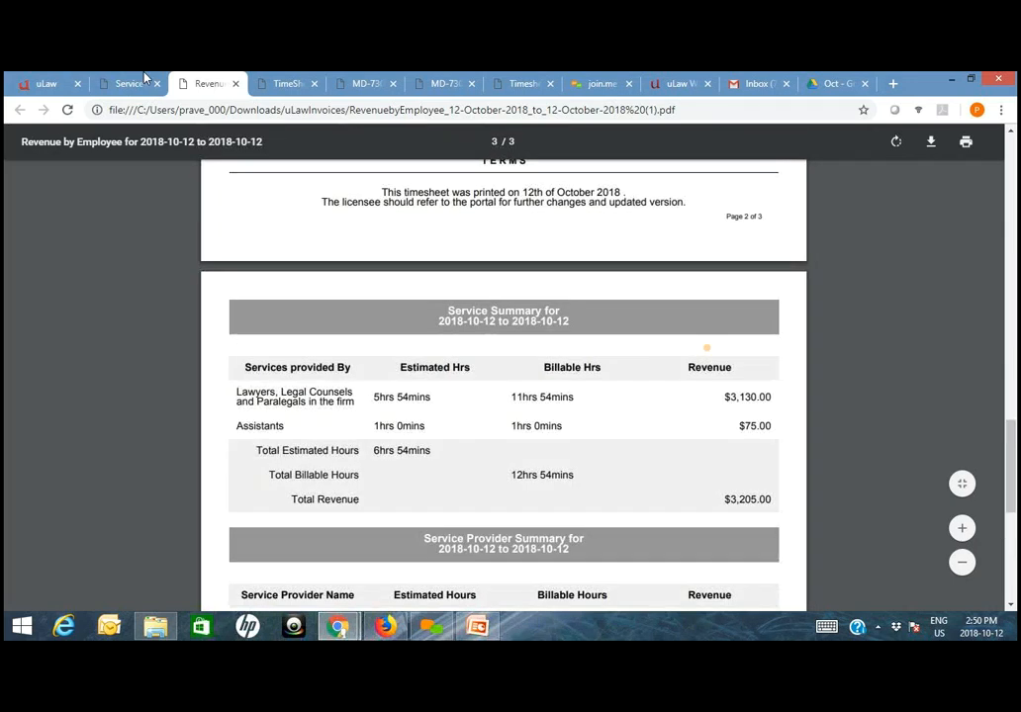
# - Show the Slip and Fall matter's time dockets in uLaw, and revisit its invoice previews and the Timesheet by Employee report
pyautogui.click(58, 84)
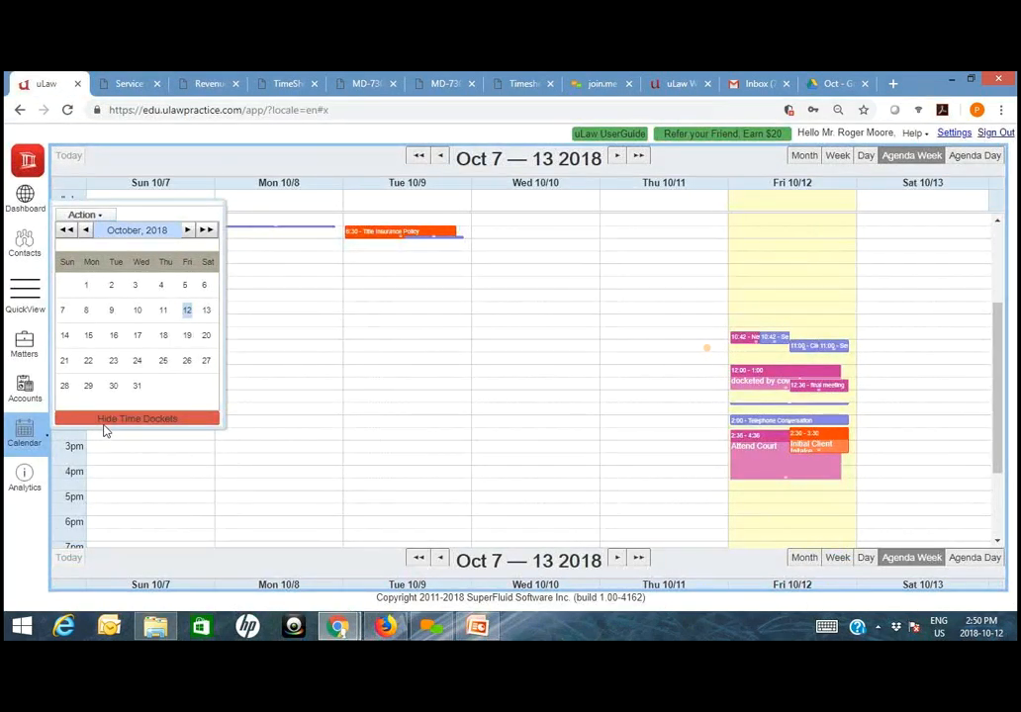
pyautogui.click(23, 356)
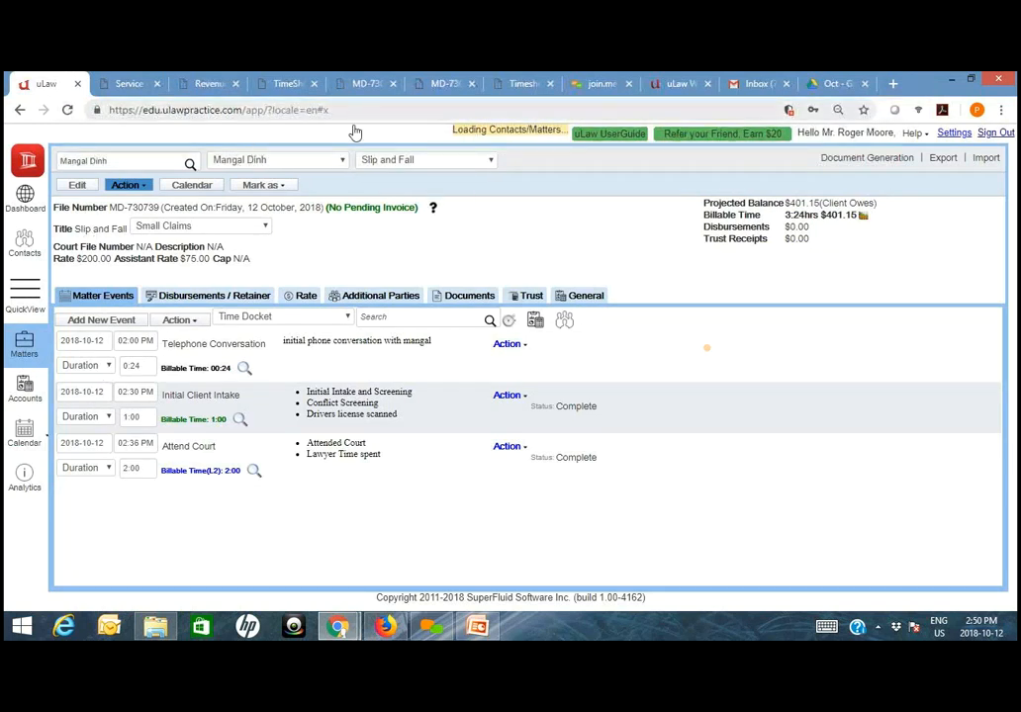
pyautogui.click(364, 84)
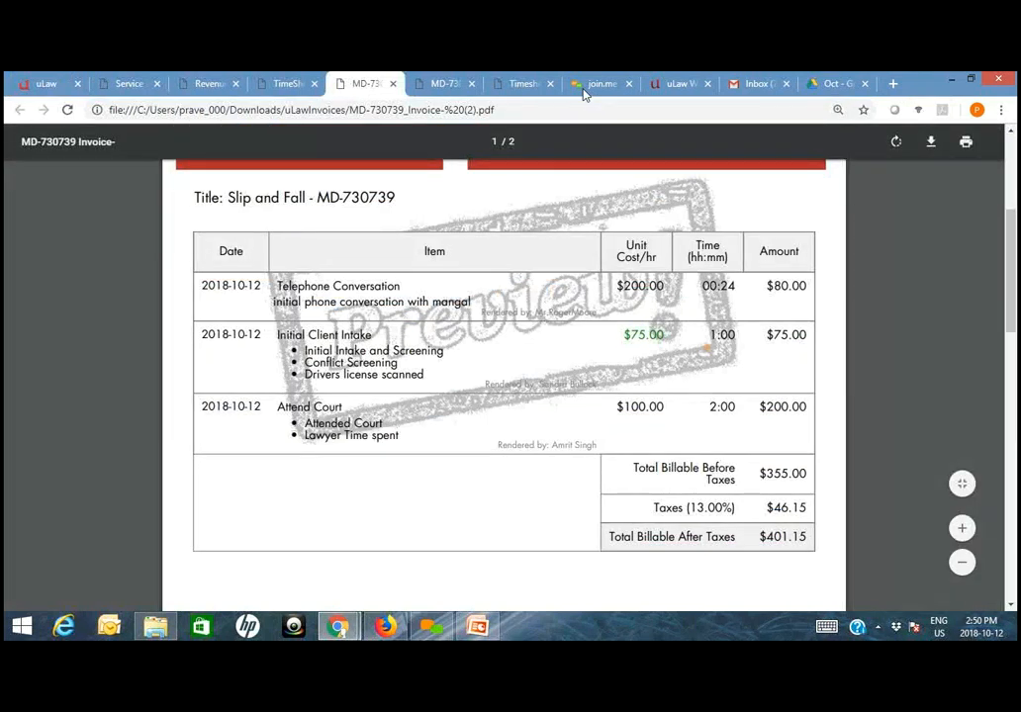
pyautogui.click(450, 84)
pyautogui.click(521, 84)
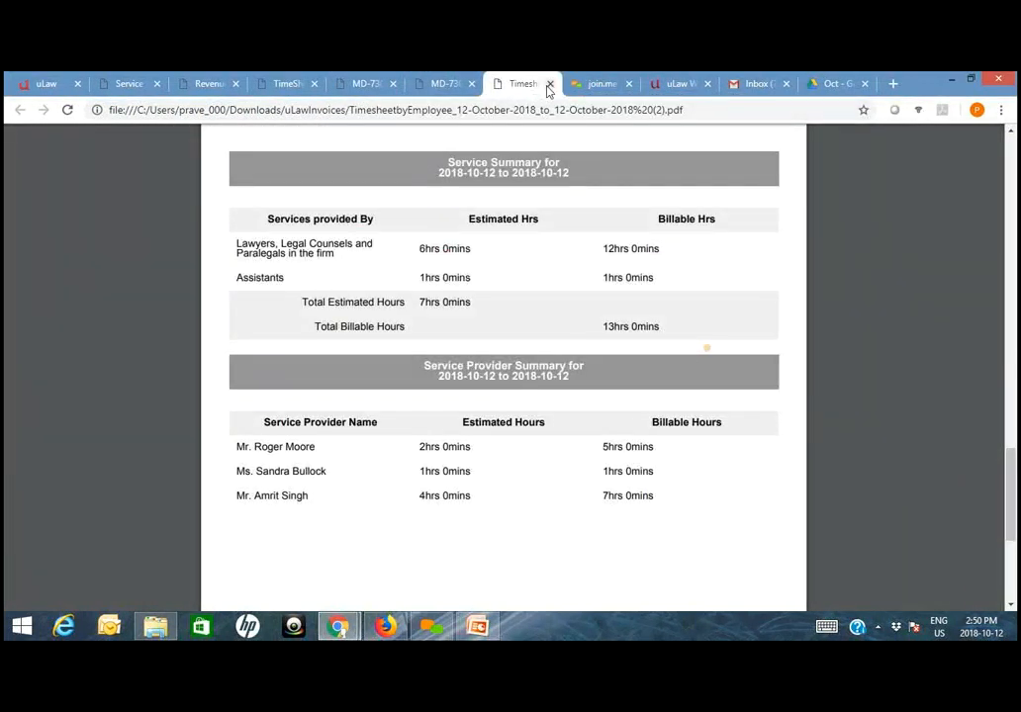
# - Close the Timesheet by Employee, invoice and Revenue by Employee documents and return to the Slip and Fall matter in uLaw
pyautogui.click(549, 84)
pyautogui.click(392, 84)
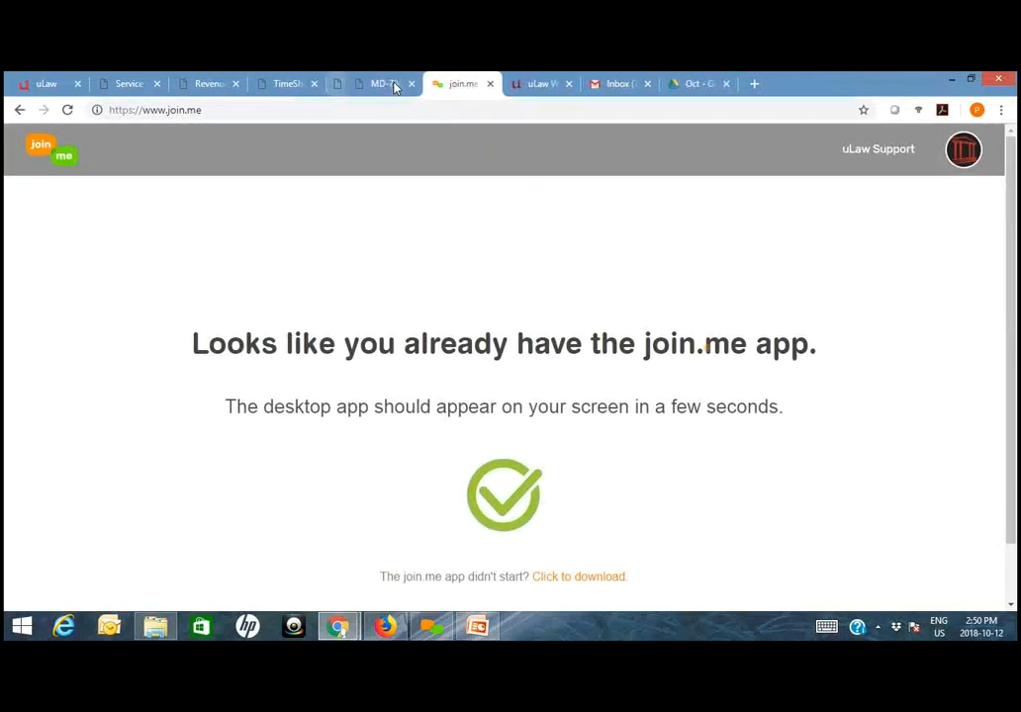
pyautogui.click(393, 84)
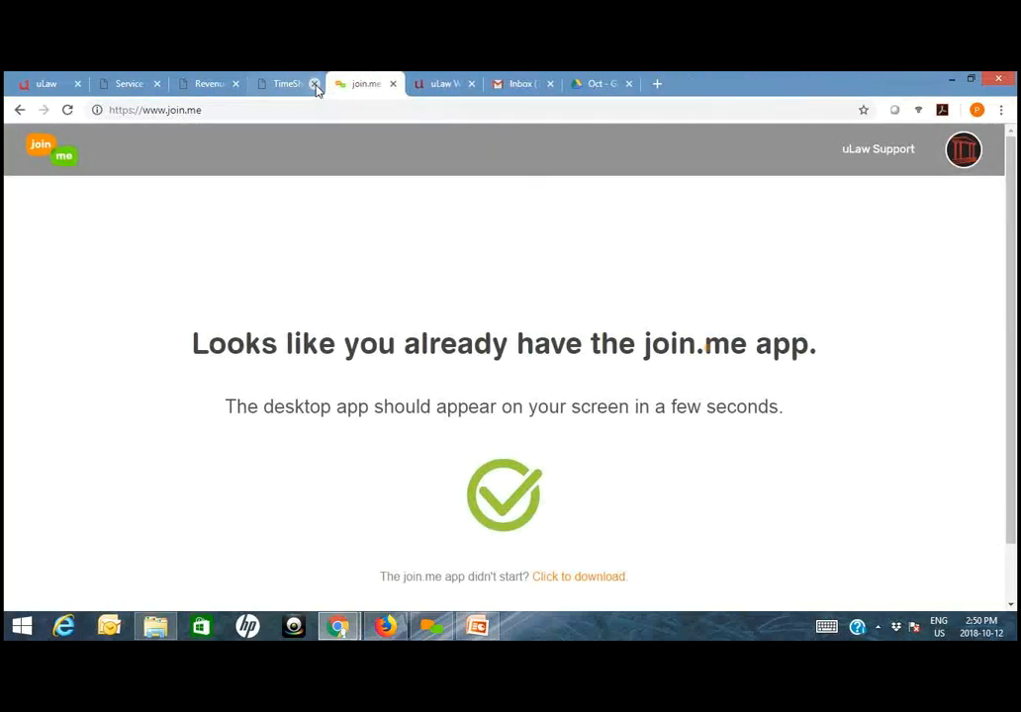
pyautogui.click(314, 84)
pyautogui.click(235, 84)
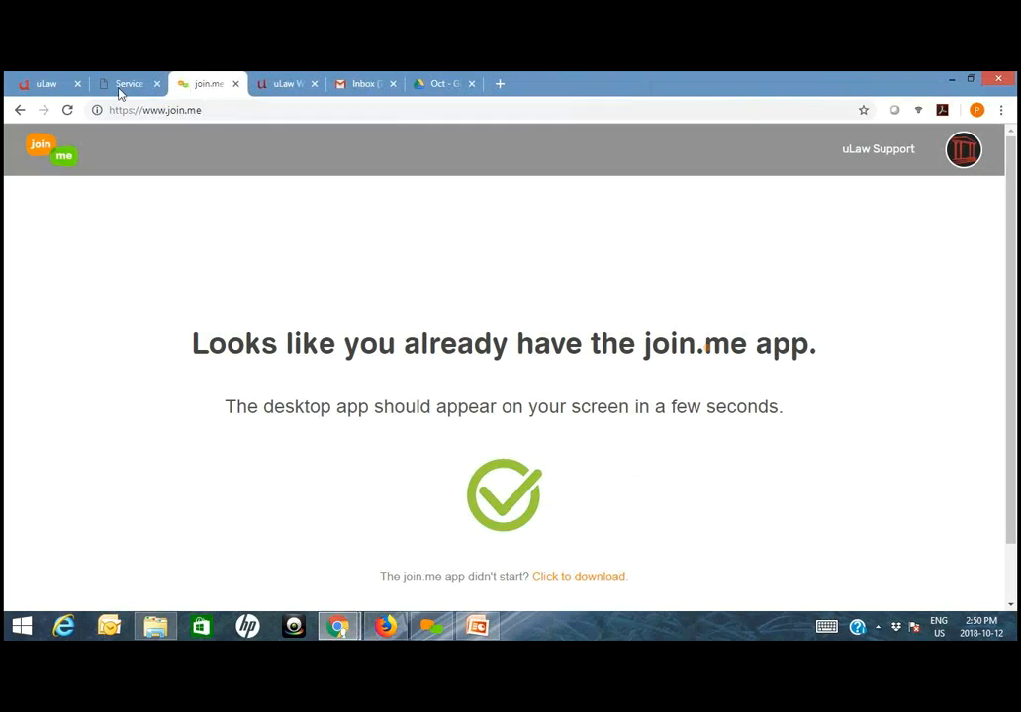
pyautogui.click(42, 85)
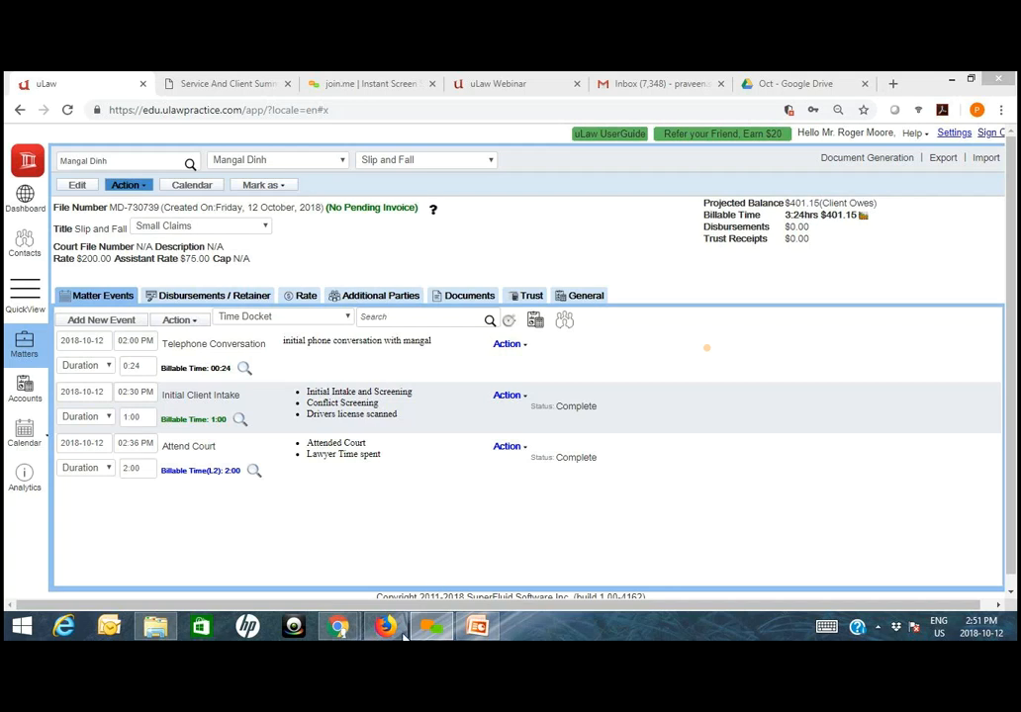
# - Switch to the admin login in Firefox and show the documents of the Pooled Trust Account
pyautogui.moveTo(402, 631)
pyautogui.click(399, 573)
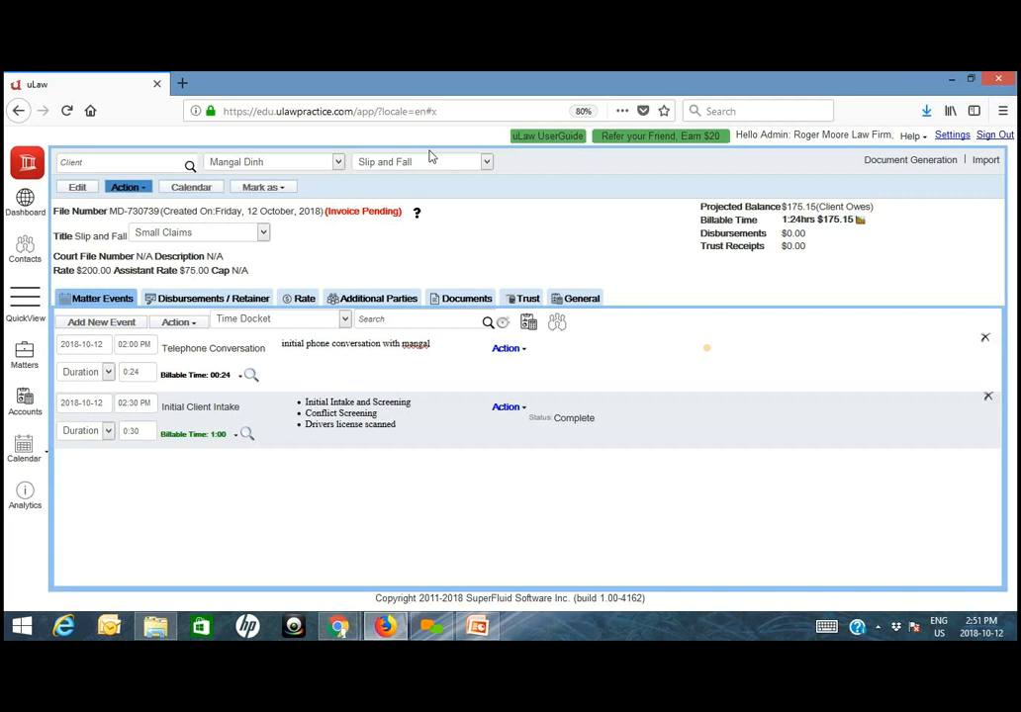
pyautogui.click(21, 413)
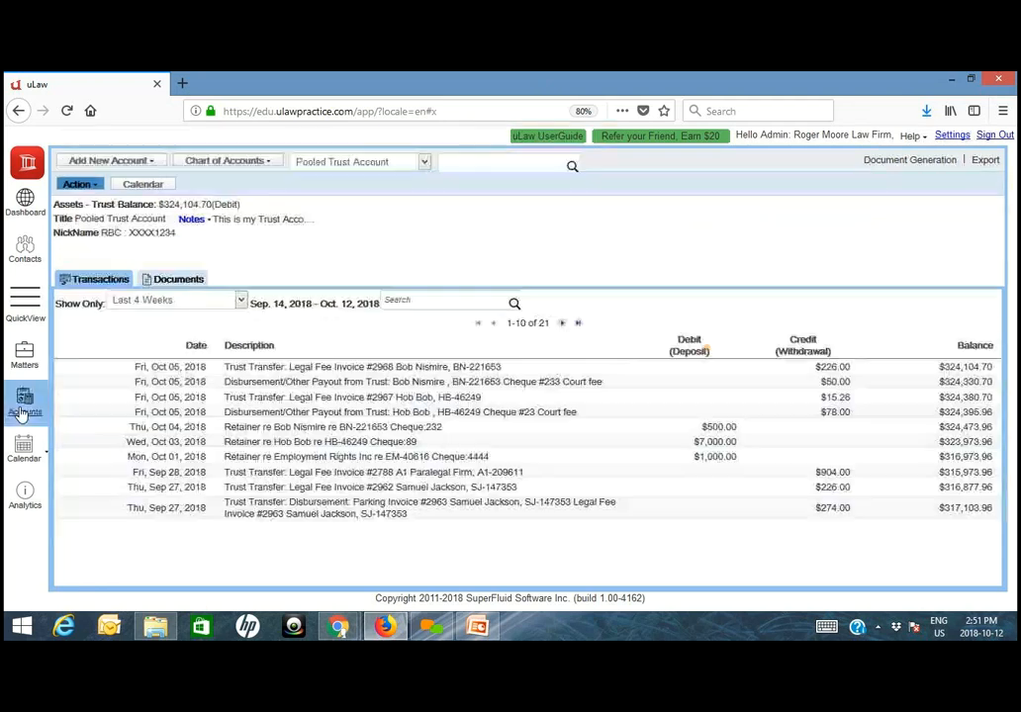
pyautogui.click(181, 281)
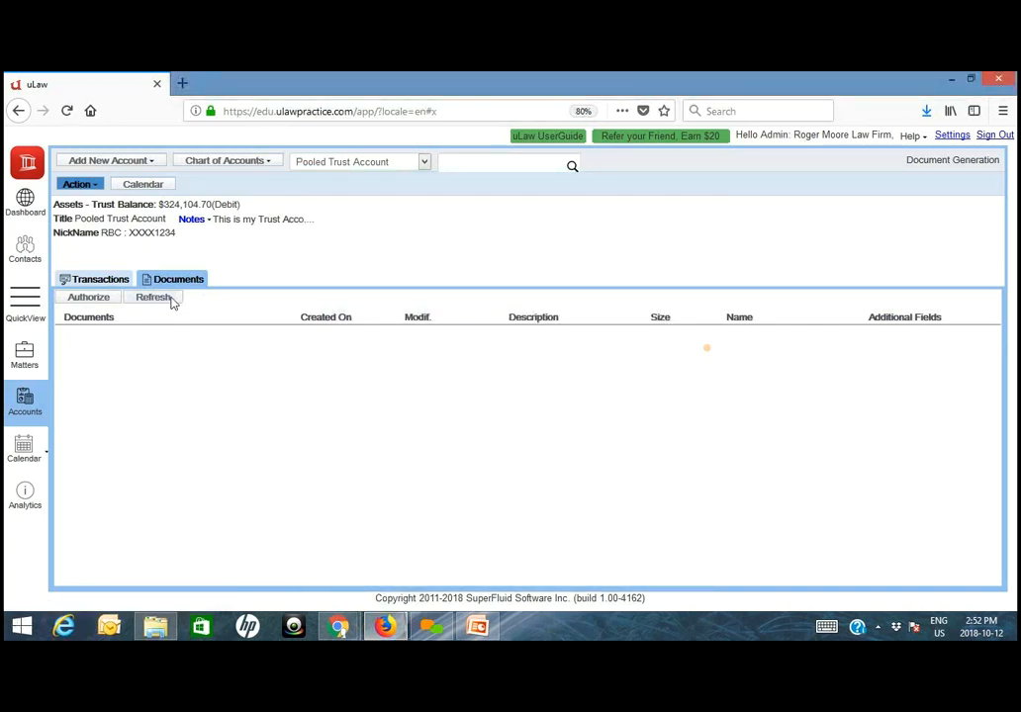
# - Switch to Google Drive in Chrome and browse from ulawPractice's Accounts folder through 2018 into Oct
pyautogui.moveTo(338, 625)
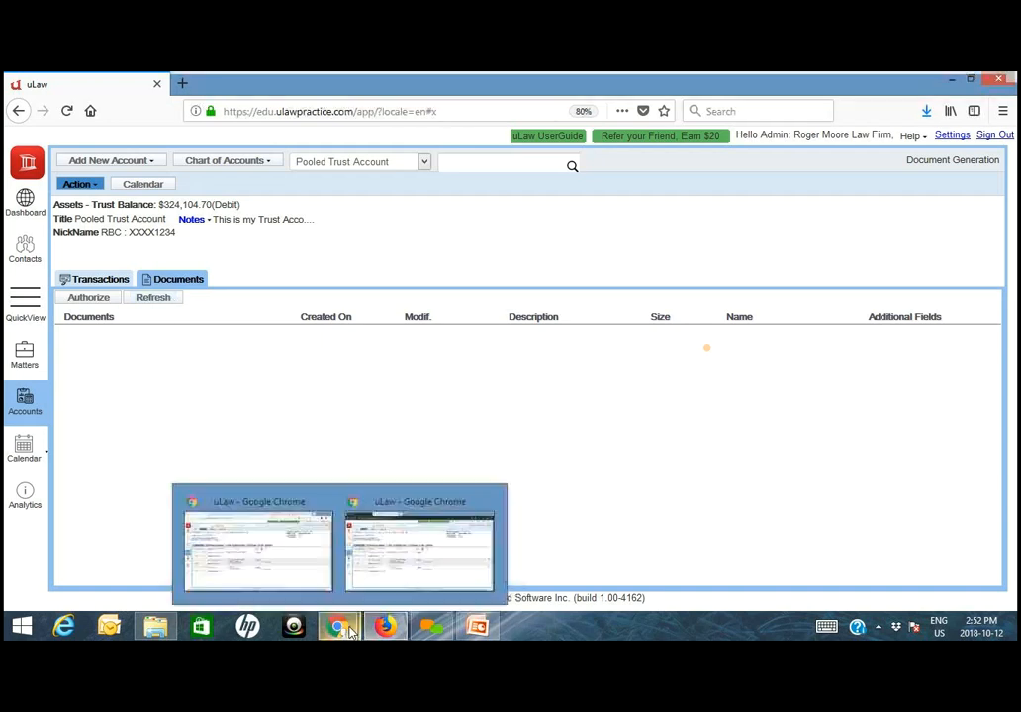
pyautogui.click(249, 551)
pyautogui.click(781, 84)
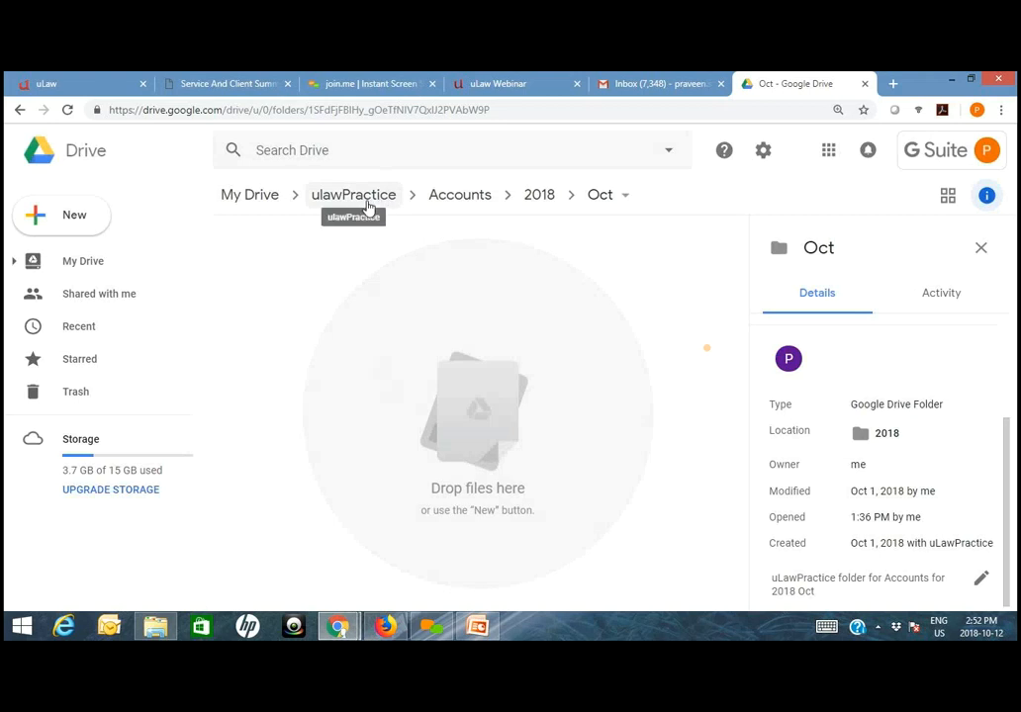
pyautogui.click(434, 222)
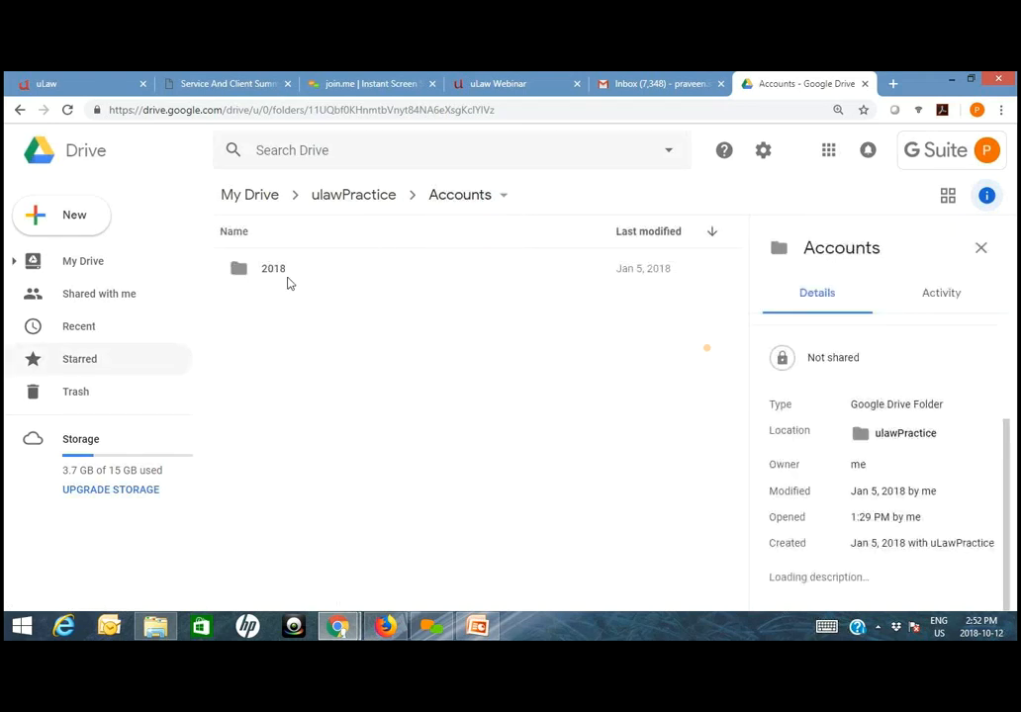
pyautogui.doubleClick(269, 272)
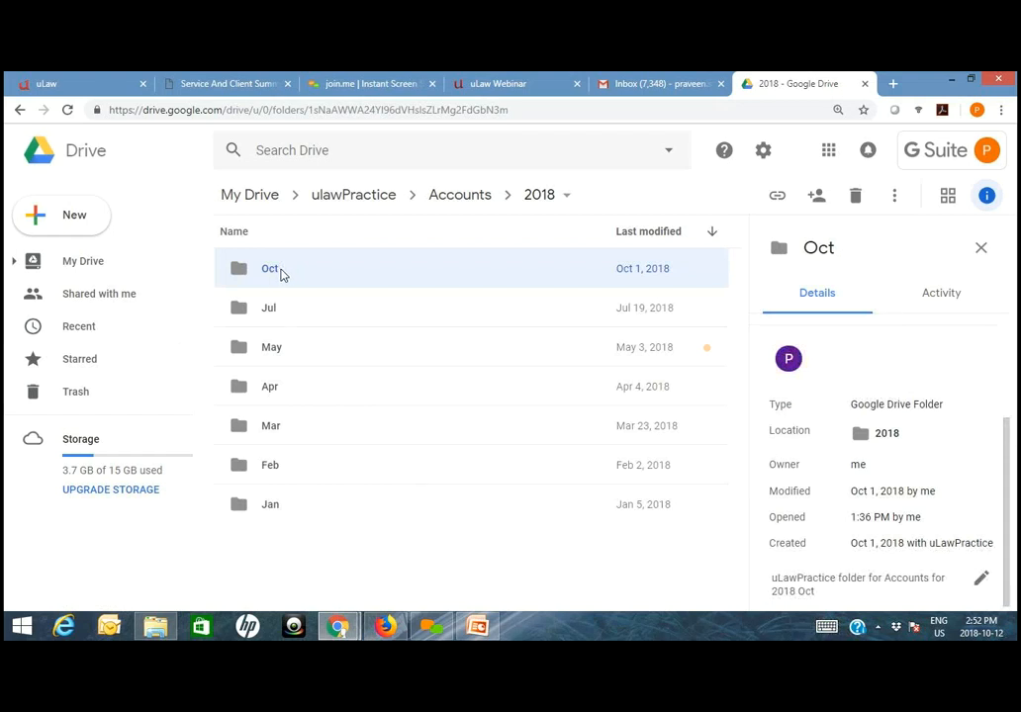
pyautogui.doubleClick(275, 270)
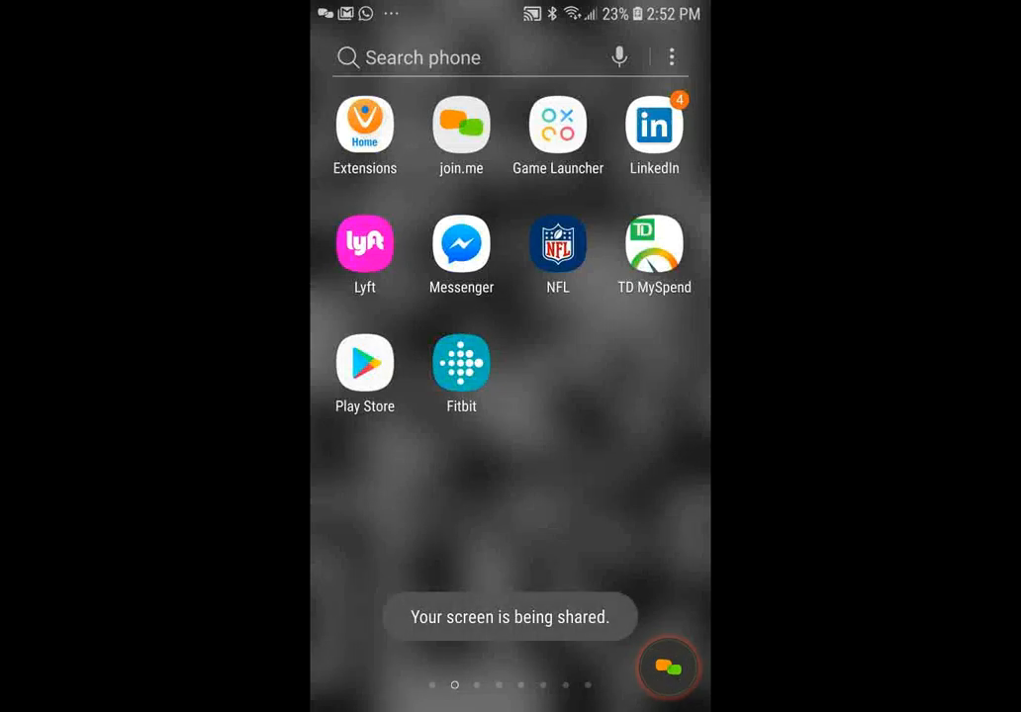
# - On the shared phone, open the Oct folder in the Drive app and scan the paper receipt into it
pyautogui.hotkey('alt', 'Tab')
pyautogui.click(406, 147)
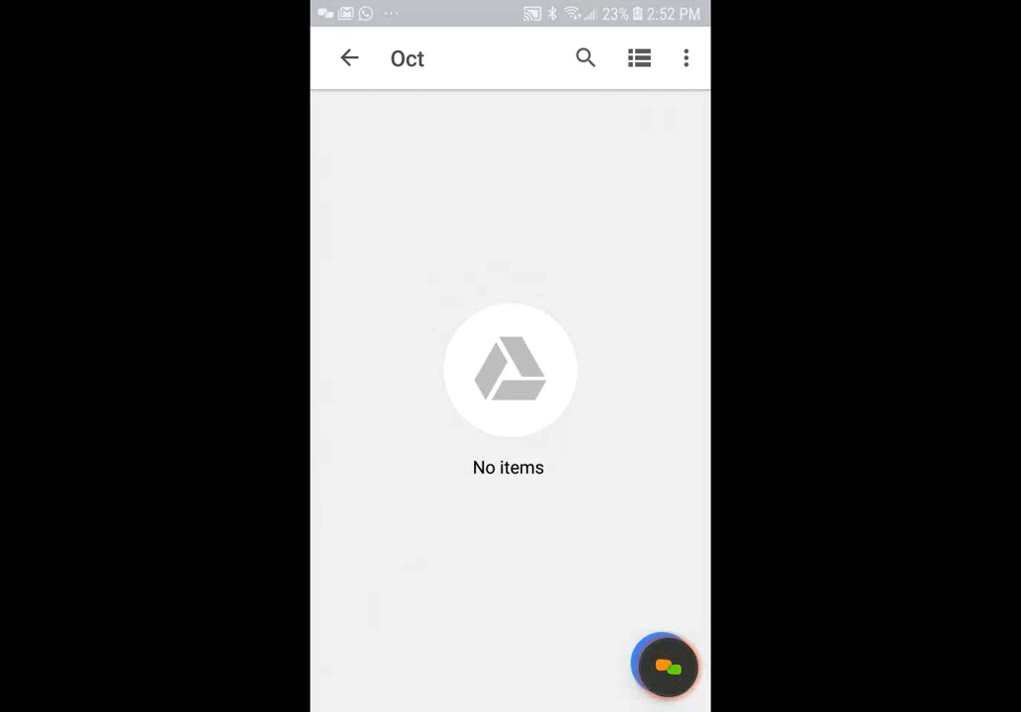
pyautogui.moveTo(665, 665); pyautogui.dragTo(535, 674)
pyautogui.click(661, 662)
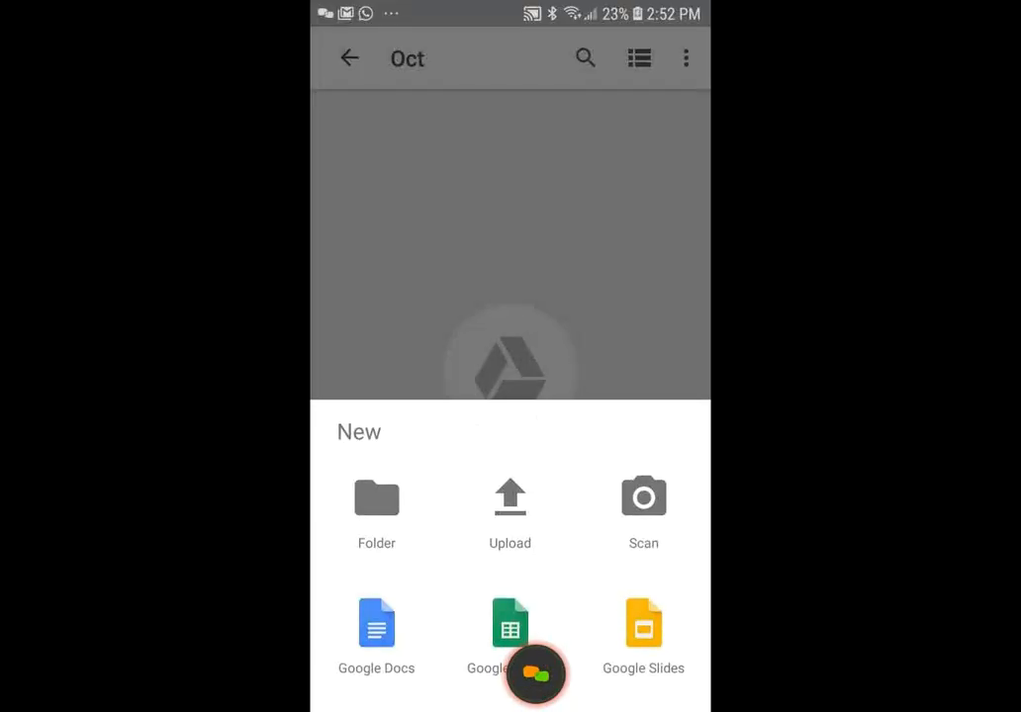
pyautogui.click(643, 497)
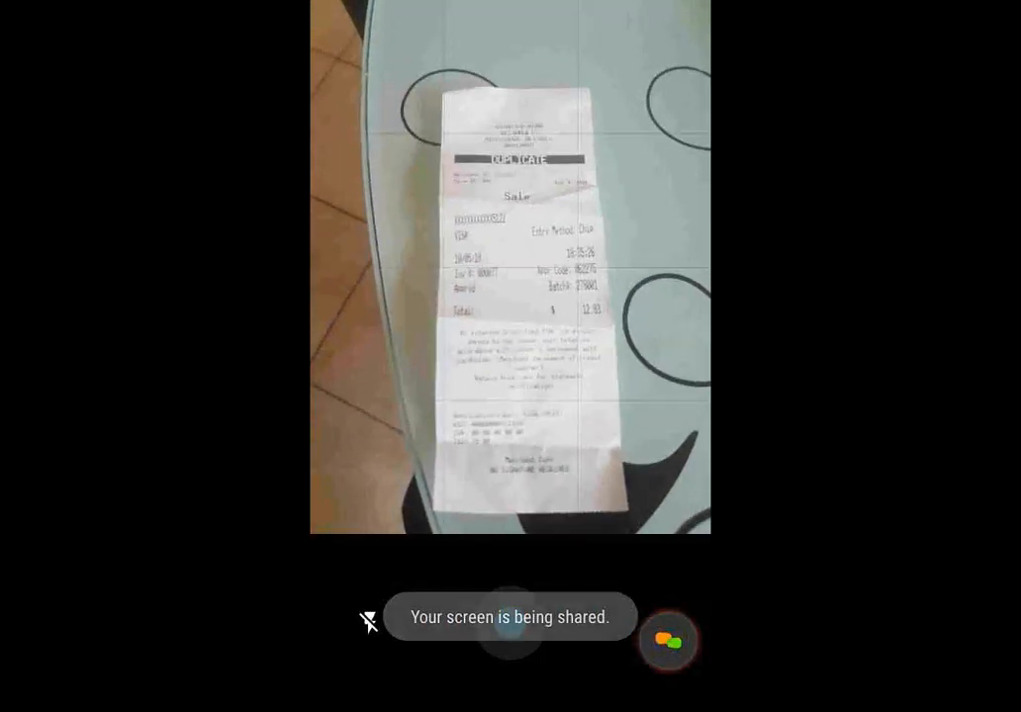
pyautogui.click(510, 622)
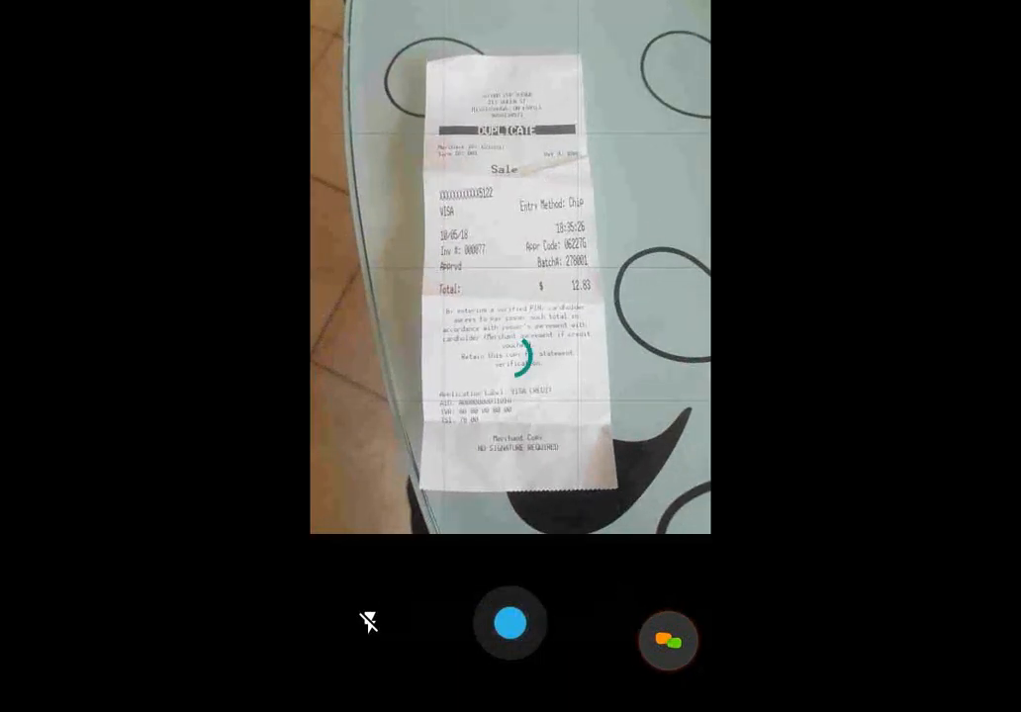
# - Rename the scanned receipt as coffee with client-$12.83.pdf and save it to the Oct folder
pyautogui.click(635, 654)
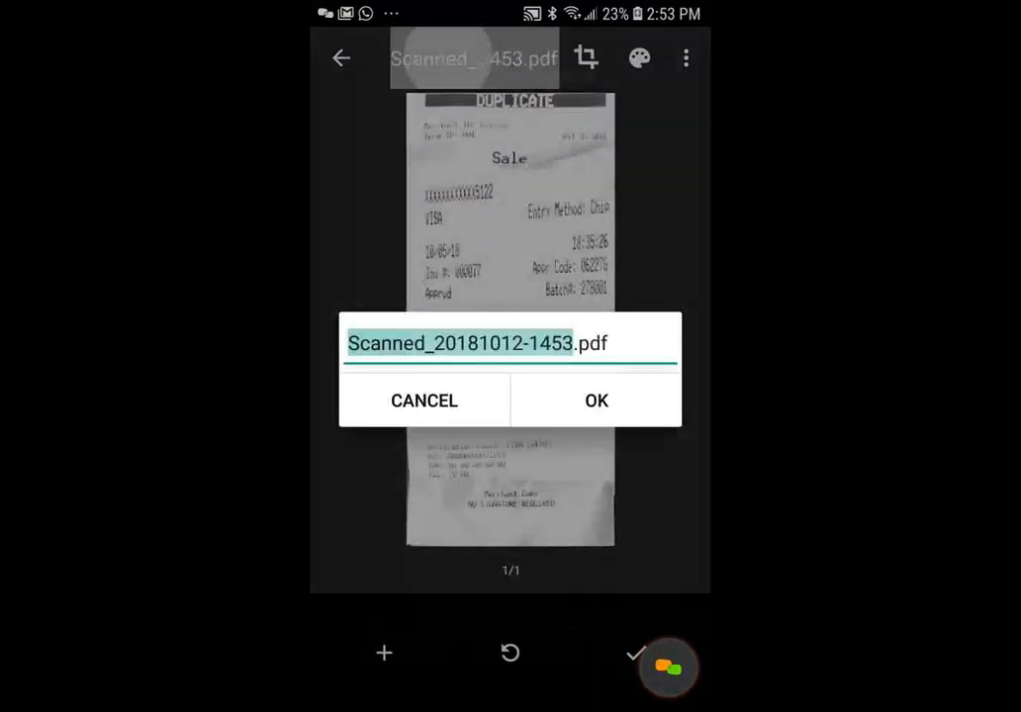
pyautogui.write('coff')
pyautogui.write('ee with ')
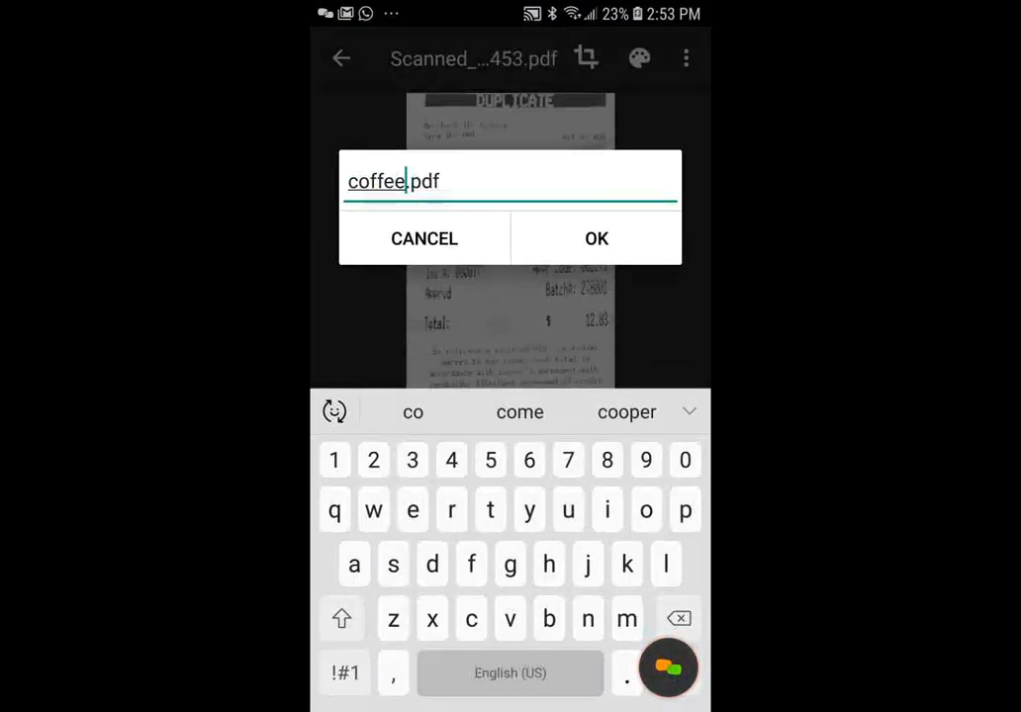
pyautogui.write('client')
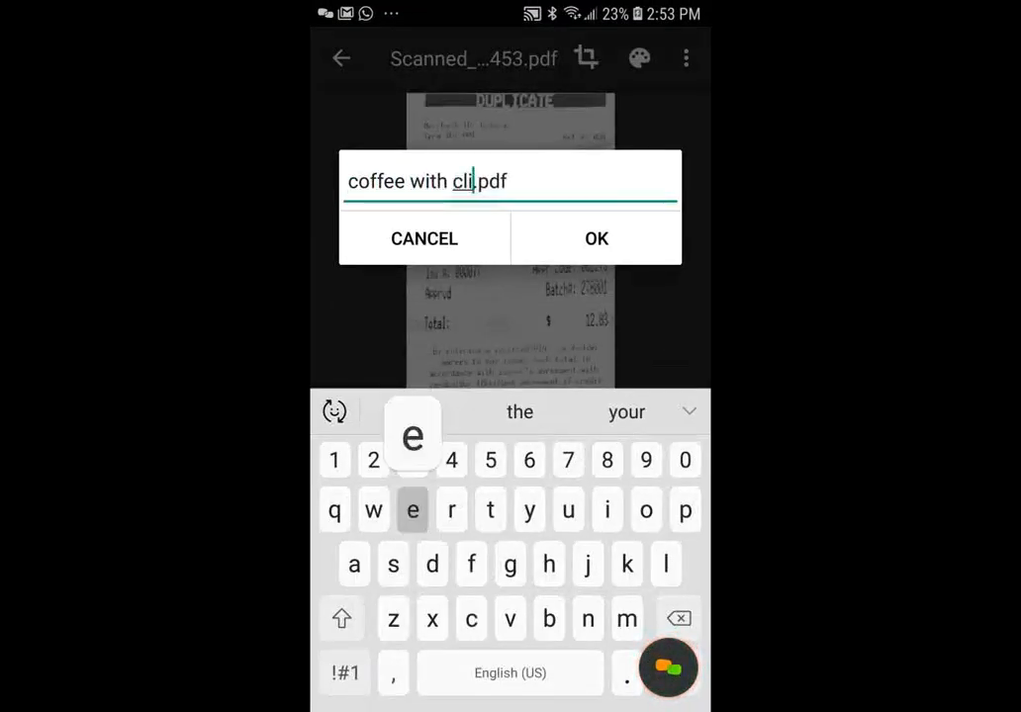
pyautogui.click(345, 672)
pyautogui.write('-')
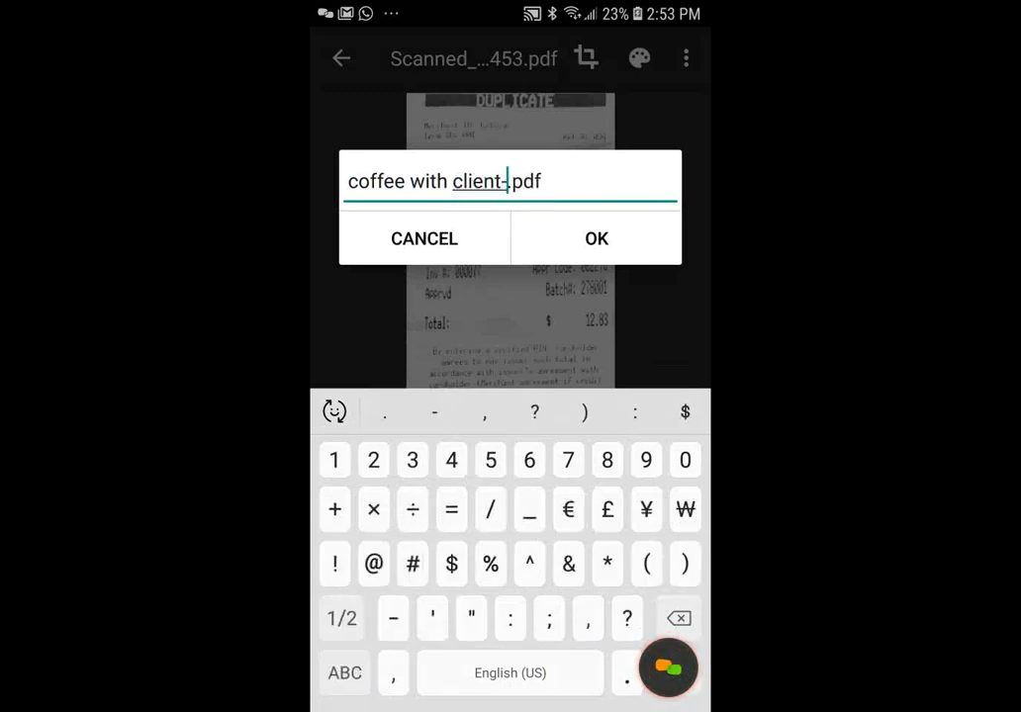
pyautogui.write('$12')
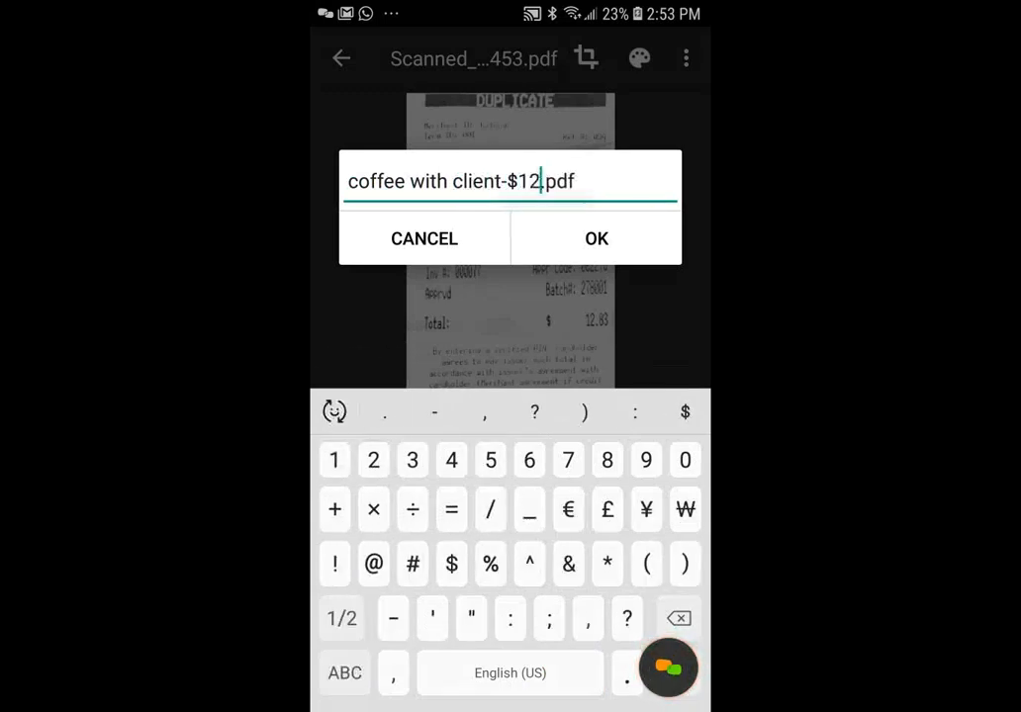
pyautogui.write('.83')
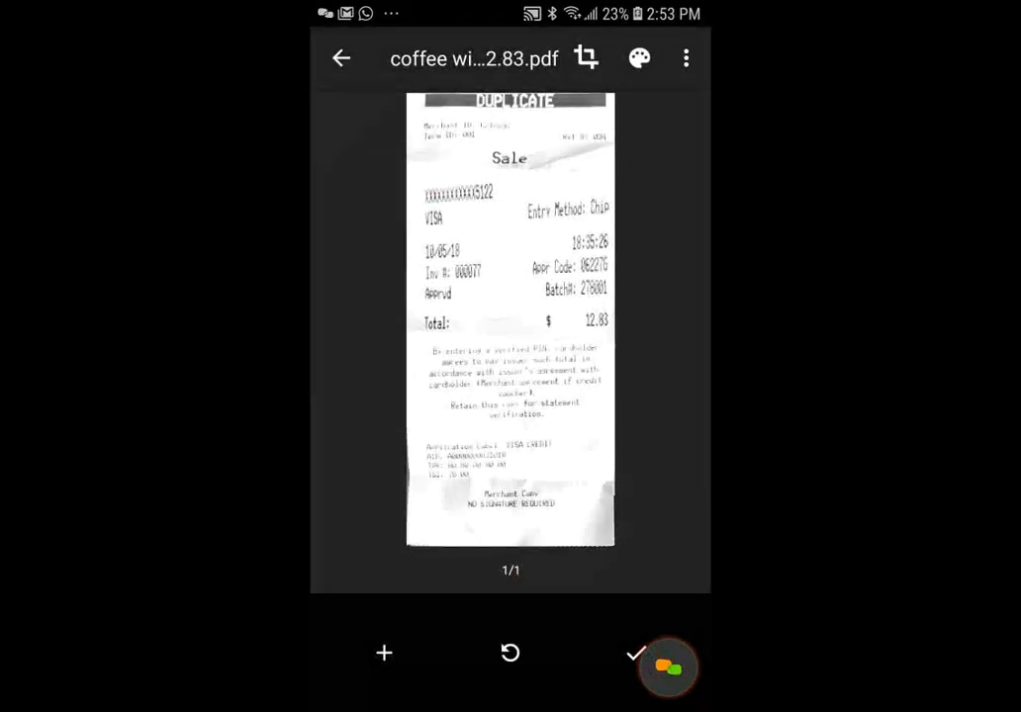
pyautogui.click(635, 654)
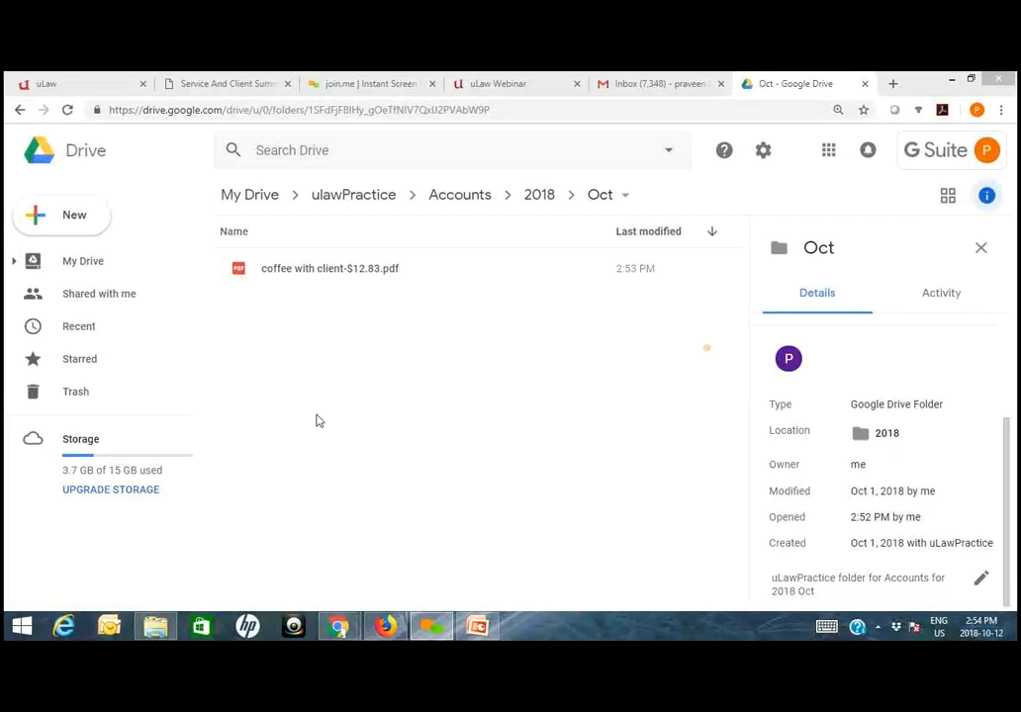
# - In Drive on the computer, describe coffee with client-$12.83.pdf as "Expenses for" followed by the lawyer's first name
pyautogui.click(349, 276)
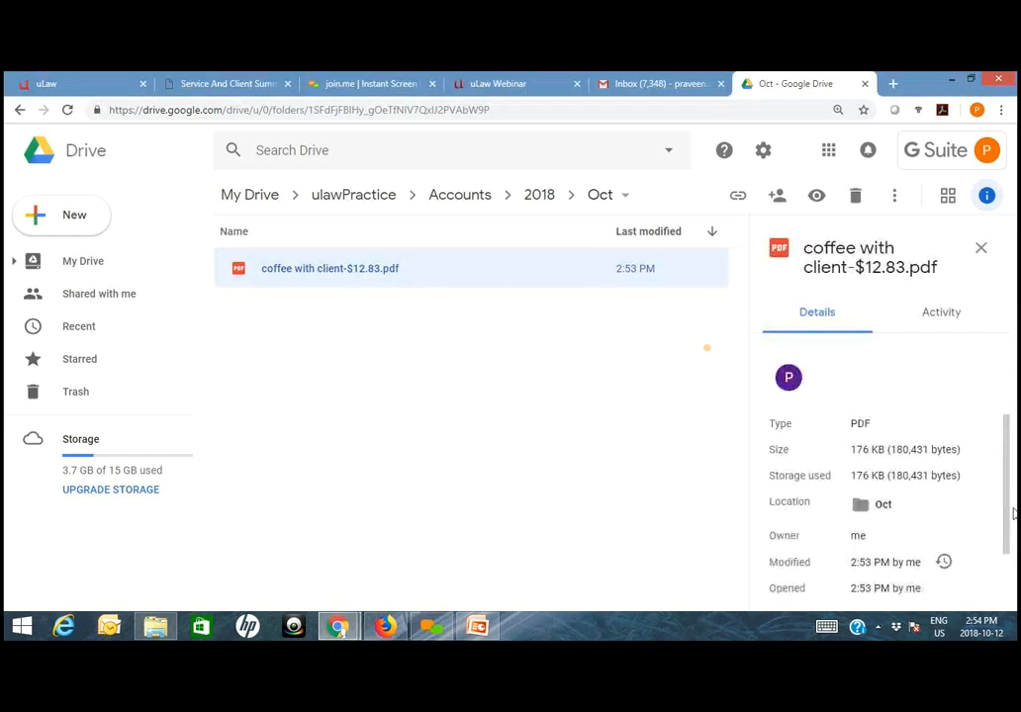
pyautogui.scroll(-1, 1008, 579)
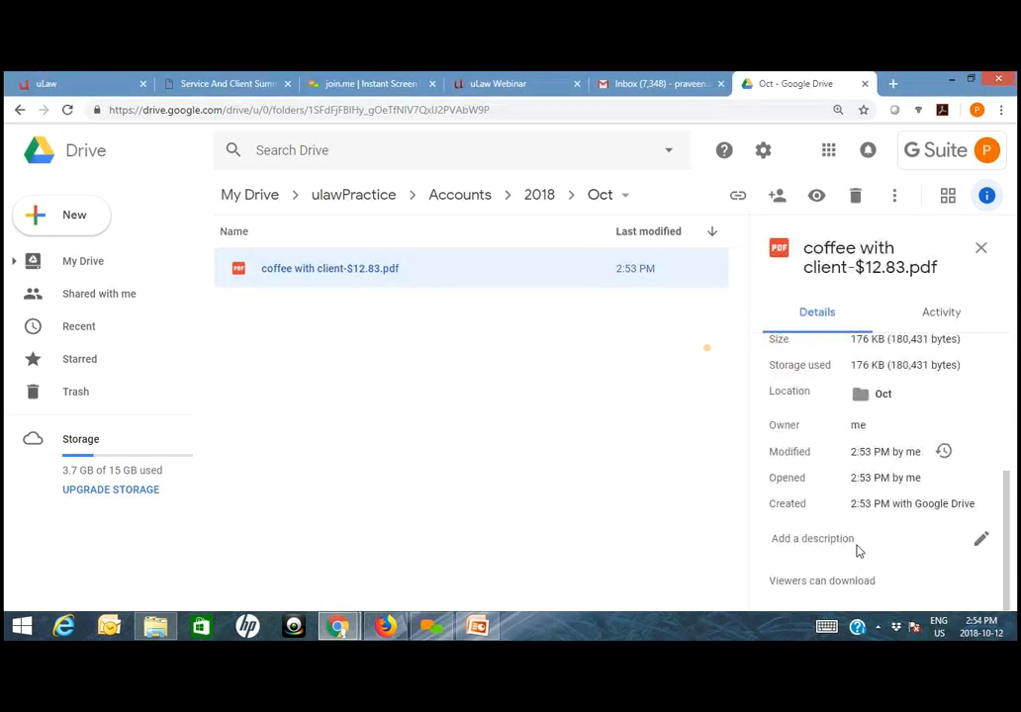
pyautogui.click(872, 546)
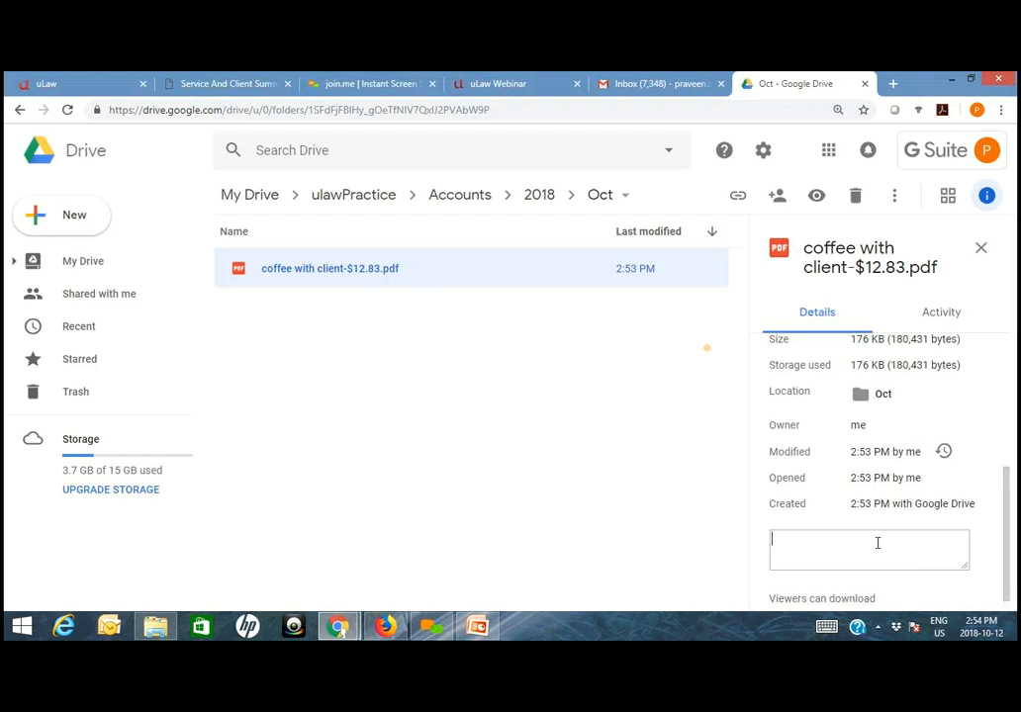
pyautogui.write('Expese')
pyautogui.press('BackSpace')
pyautogui.press('BackSpace')
pyautogui.write('nses for Roger')
pyautogui.click(613, 497)
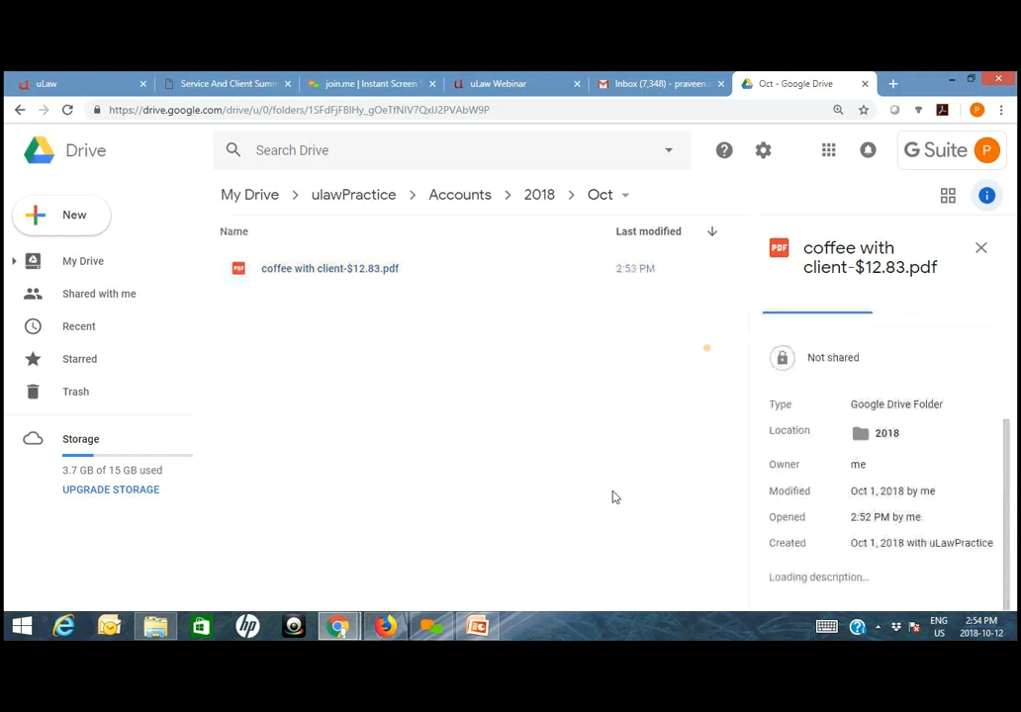
# - Return to uLaw in Chrome and open the Pooled Trust Account's documents
pyautogui.click(75, 86)
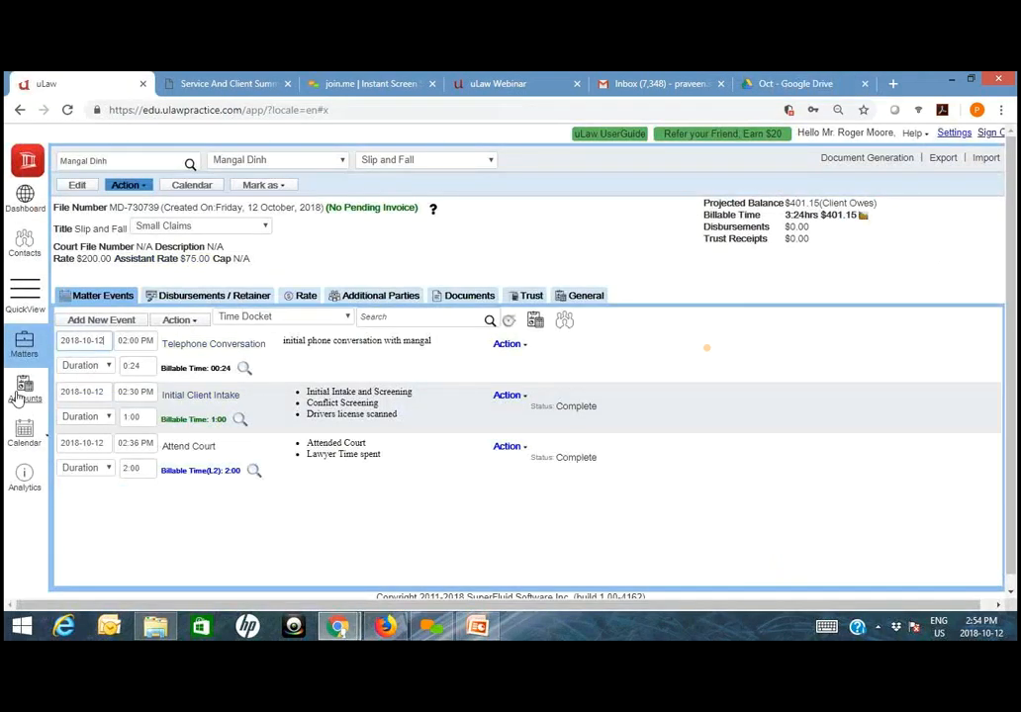
pyautogui.click(23, 389)
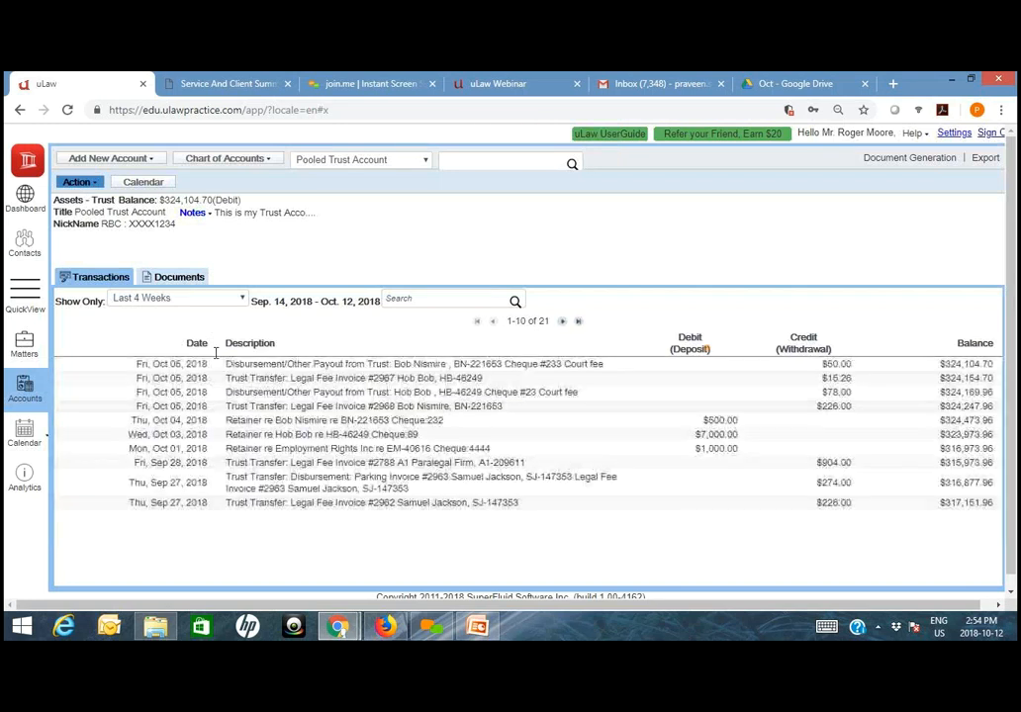
pyautogui.click(192, 281)
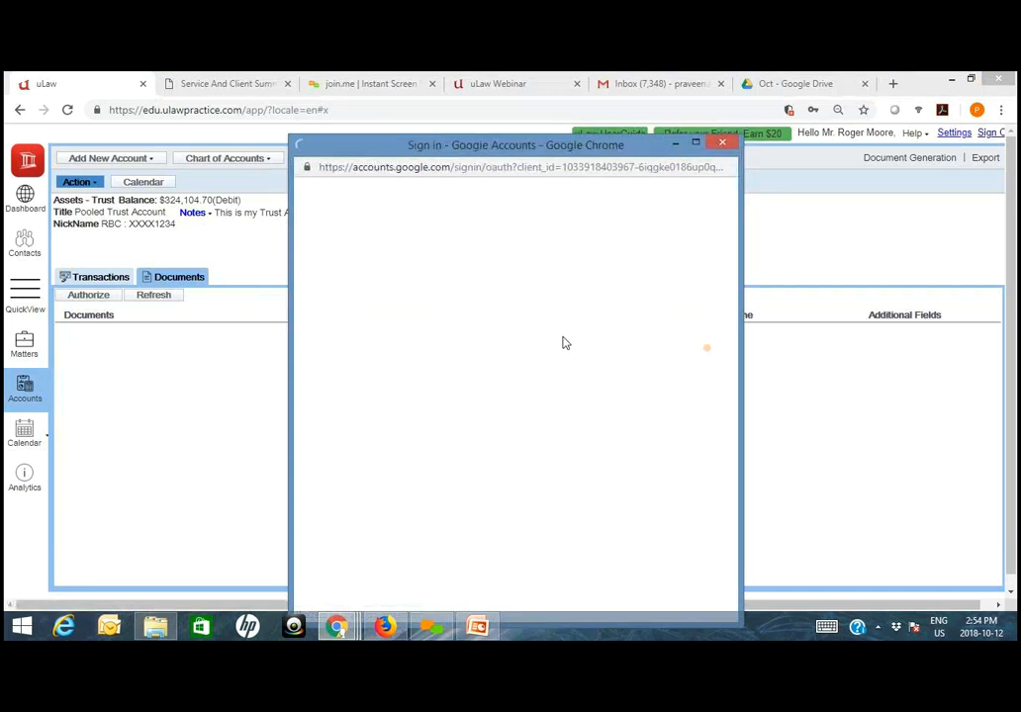
# - In the Firefox admin login, open coffee with client-$12.83.pdf from the trust account's documents, review the receipt and return to uLaw
pyautogui.click(385, 626)
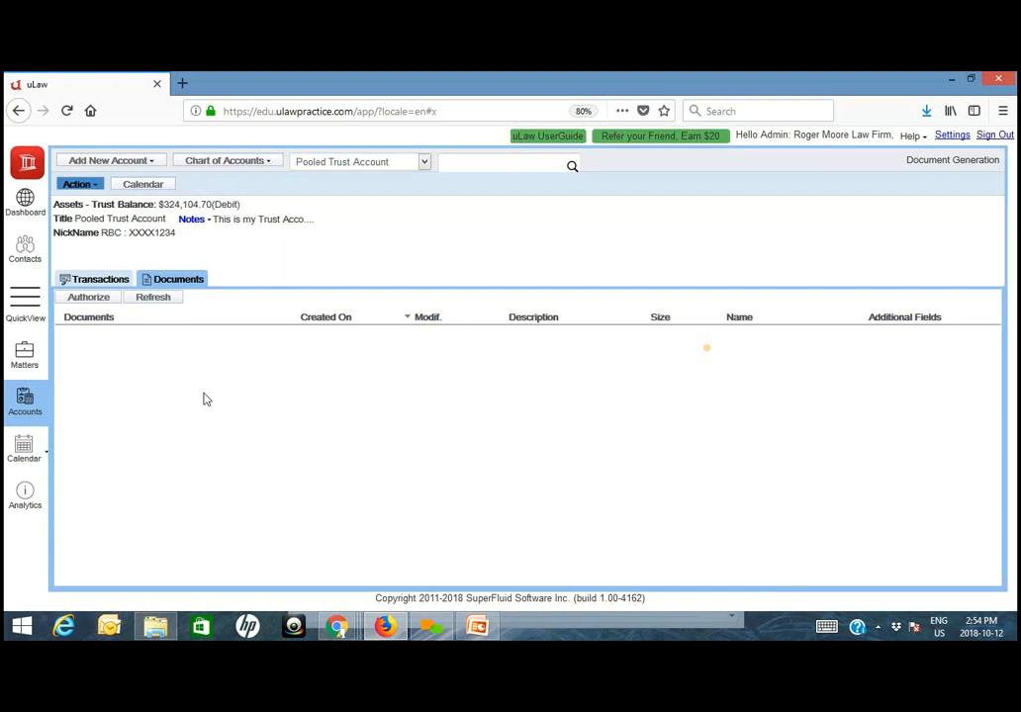
pyautogui.click(146, 337)
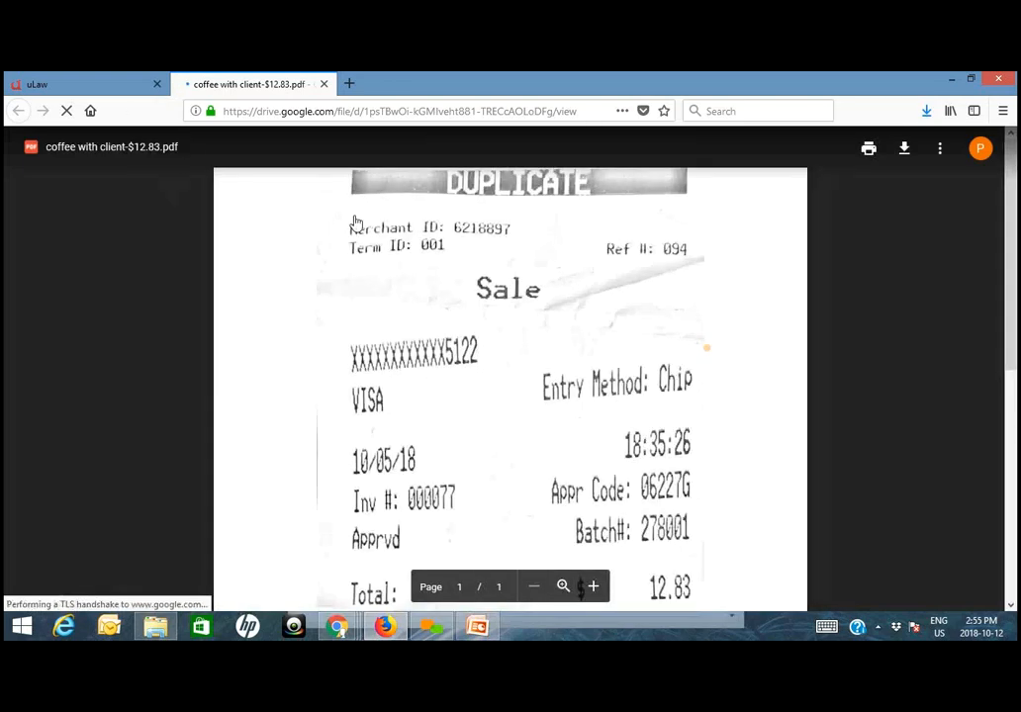
pyautogui.scroll(-3, 609, 420)
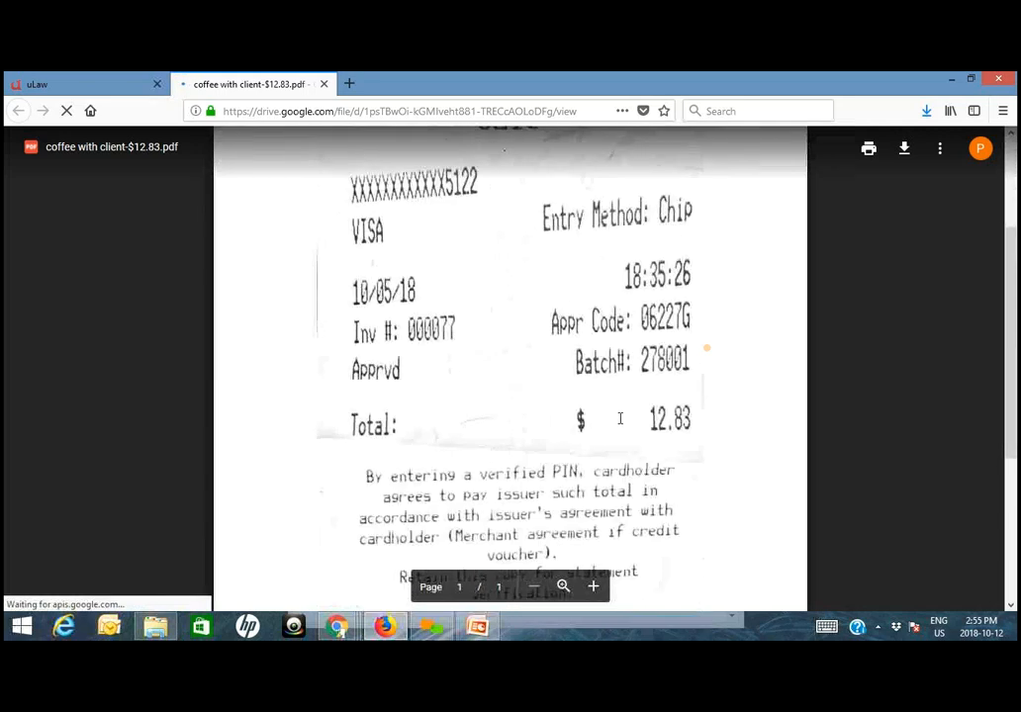
pyautogui.scroll(-1, 620, 419)
pyautogui.scroll(4, 495, 346)
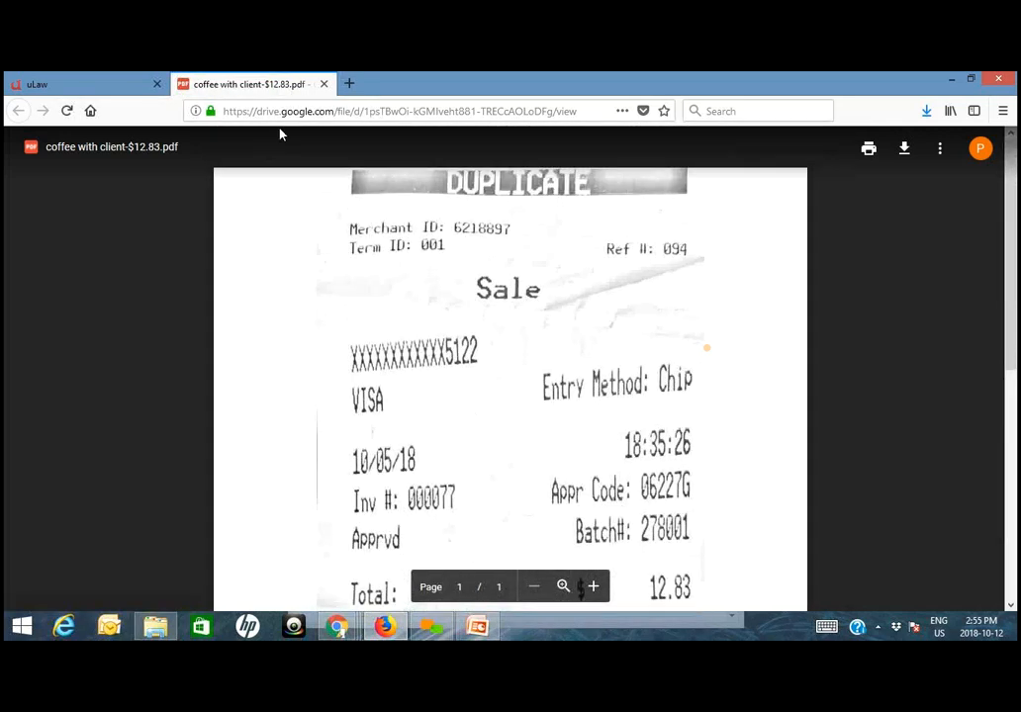
pyautogui.click(130, 89)
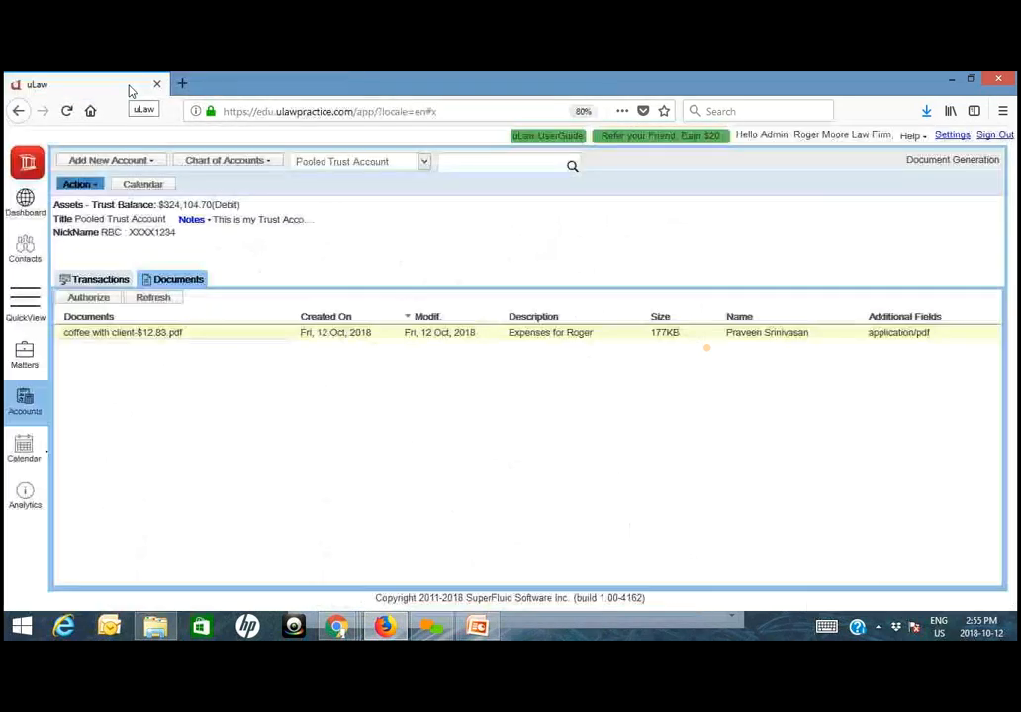
# - Start recording an office expense dated 2018-10-12 and categorise it as Meals
pyautogui.click(81, 185)
pyautogui.moveTo(85, 224)
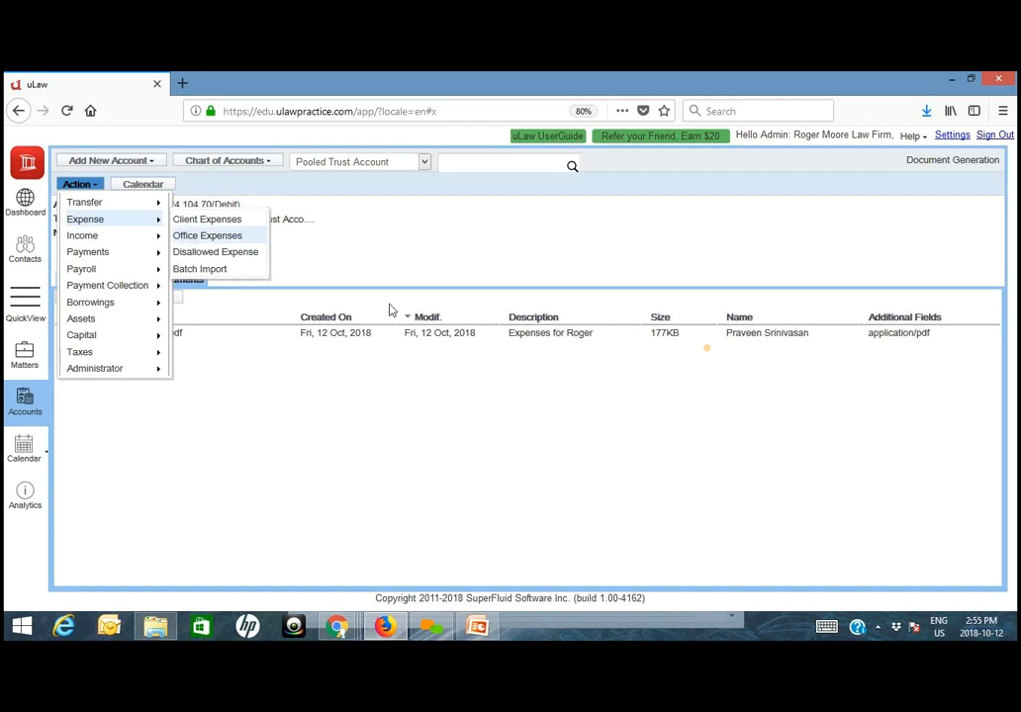
pyautogui.click(208, 236)
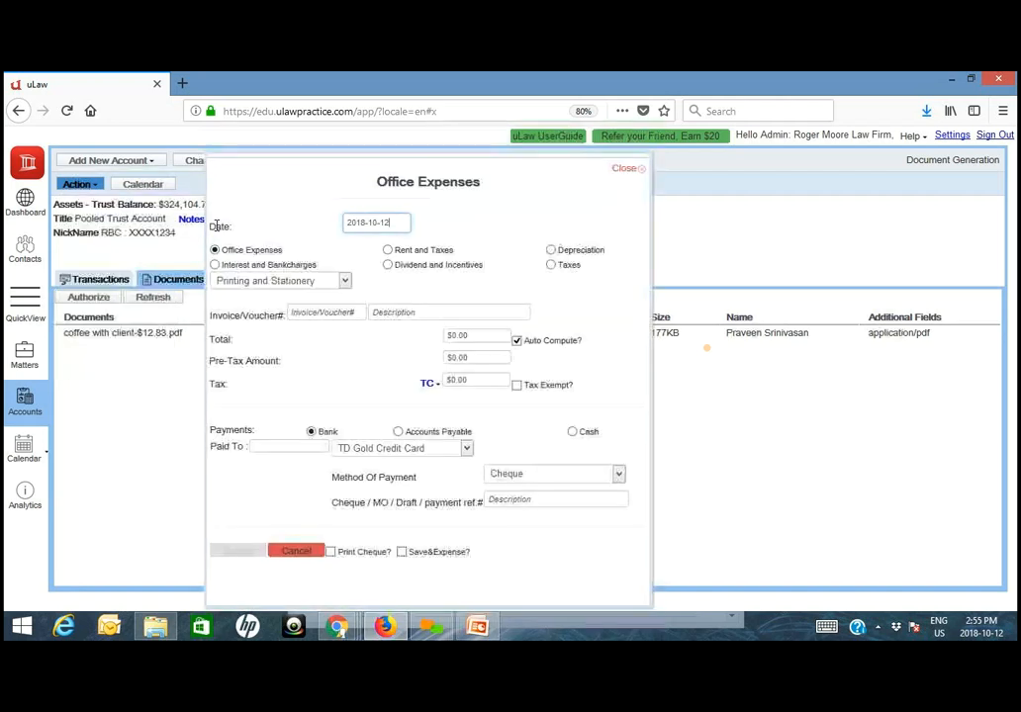
pyautogui.click(293, 282)
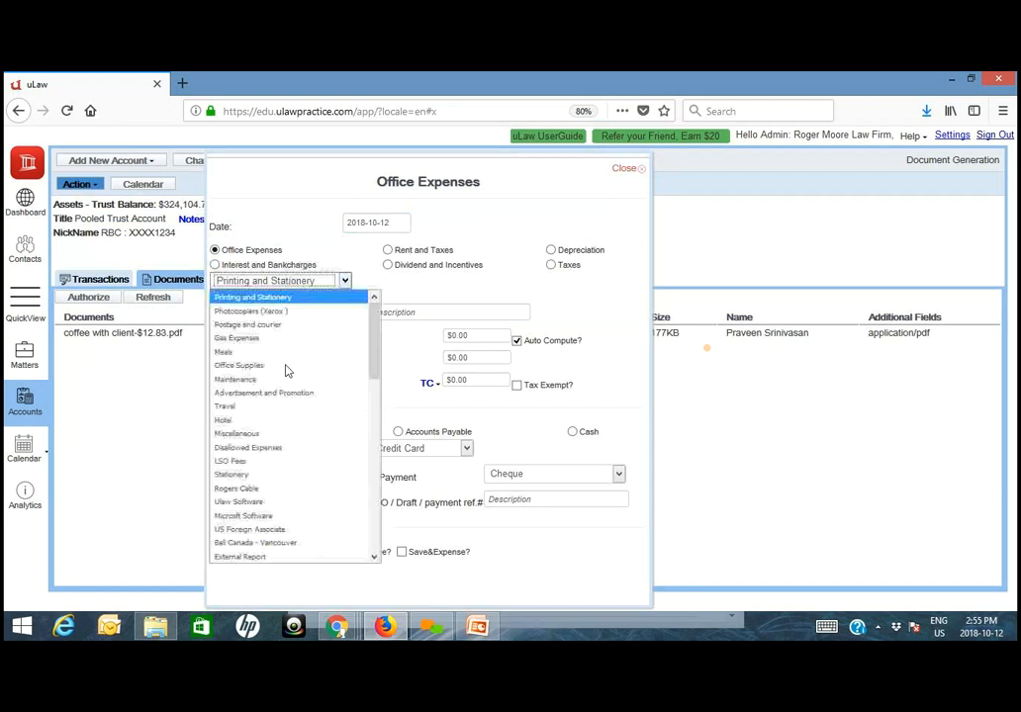
pyautogui.click(225, 352)
# - Describe the office expense as "Coffee at Second Cup" and set its total to $12.83
pyautogui.click(398, 314)
pyautogui.write('Coffee at')
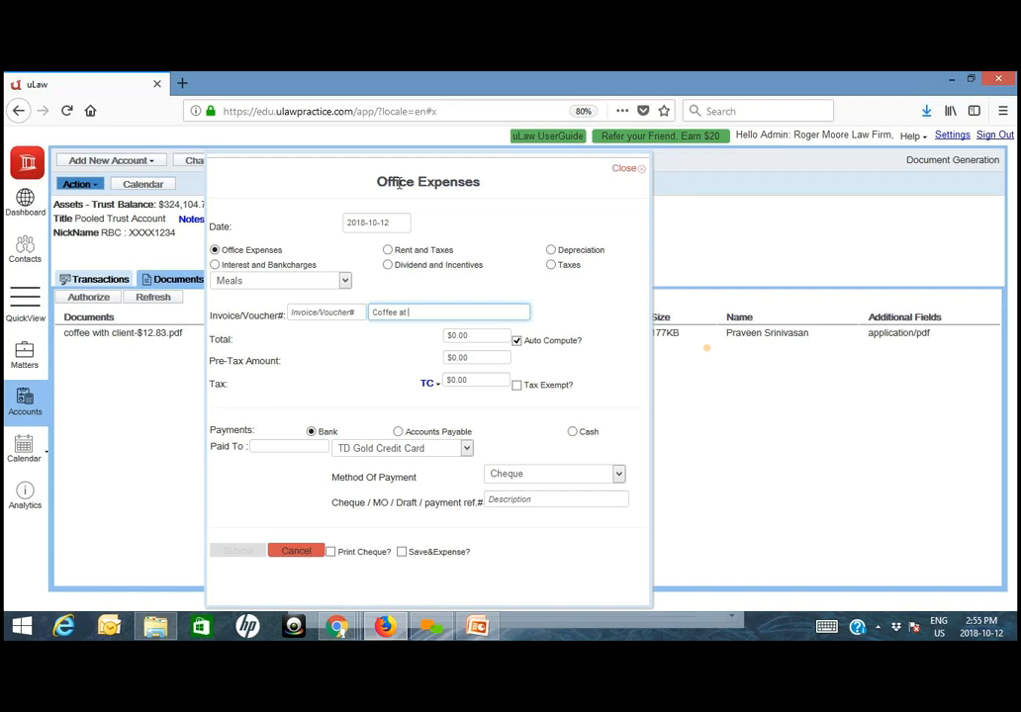
pyautogui.write(' Second C')
pyautogui.press('Tab')
pyautogui.write('12.83')
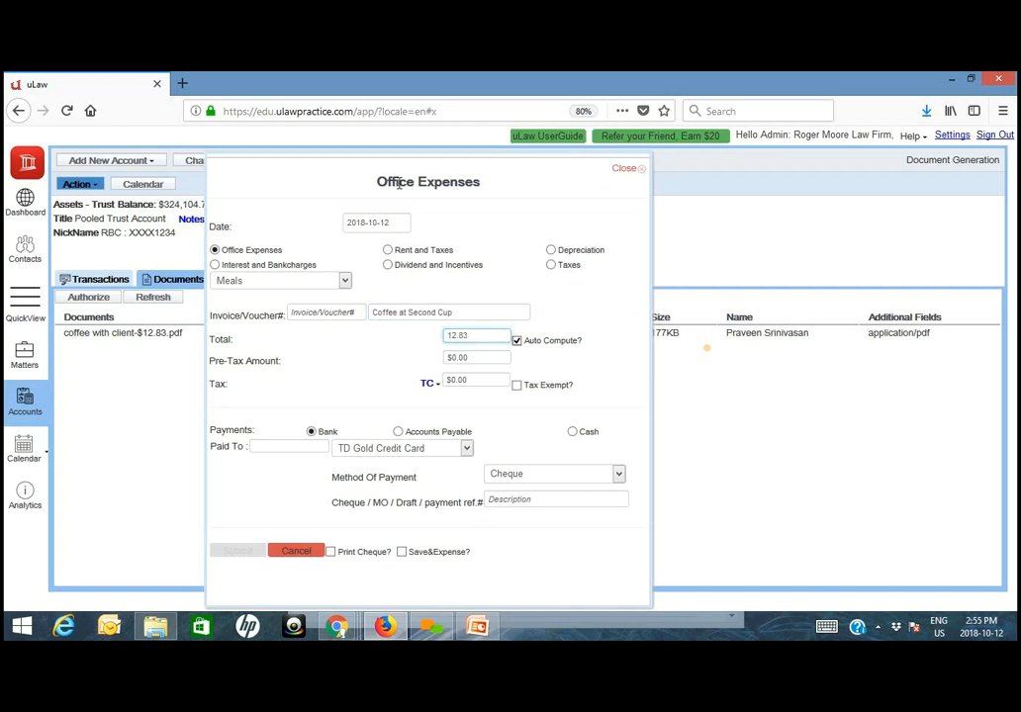
pyautogui.press('Tab')
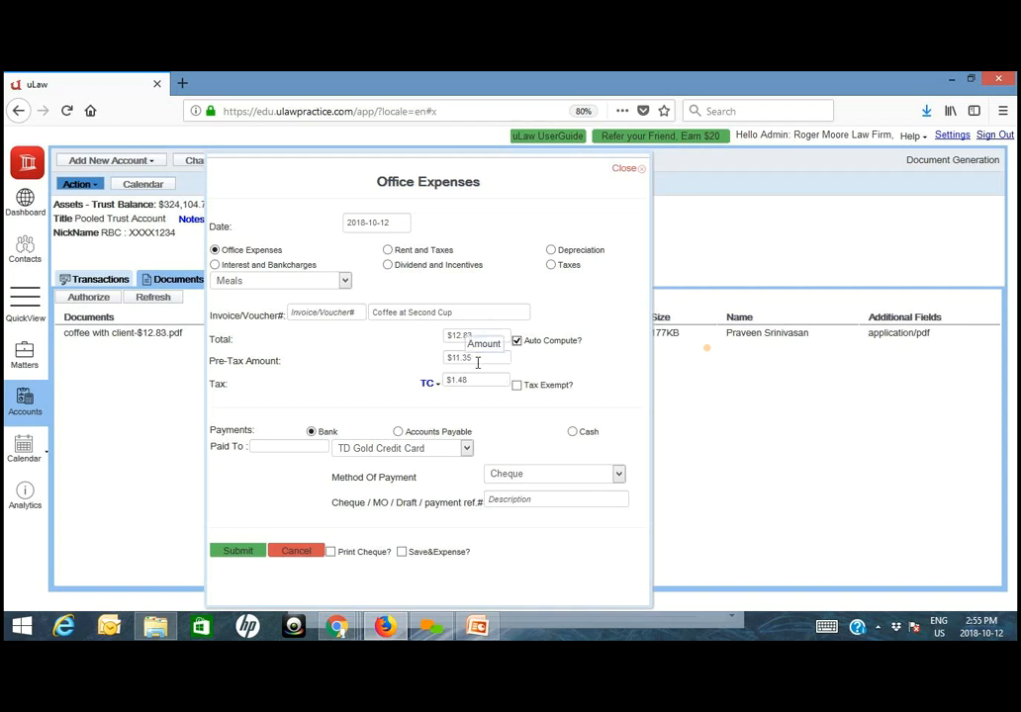
# - Make the expense payable to Second Cup from the TD - Visa Business Credit Card account
pyautogui.click(298, 448)
pyautogui.write('Second Cup')
pyautogui.press('BackSpace')
pyautogui.write('p')
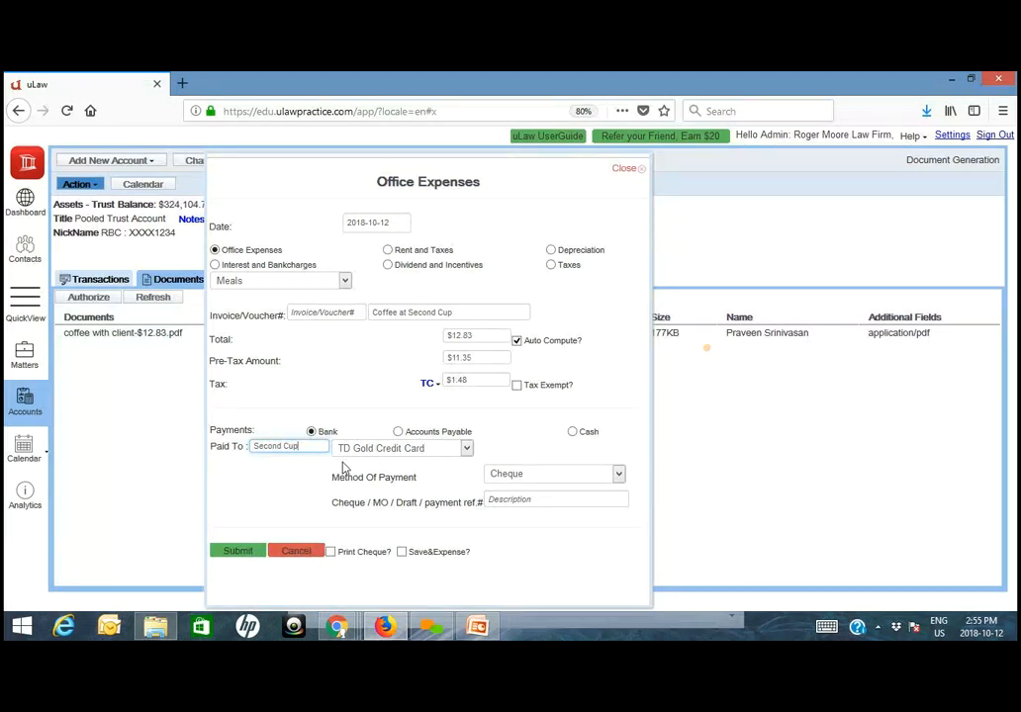
pyautogui.click(396, 448)
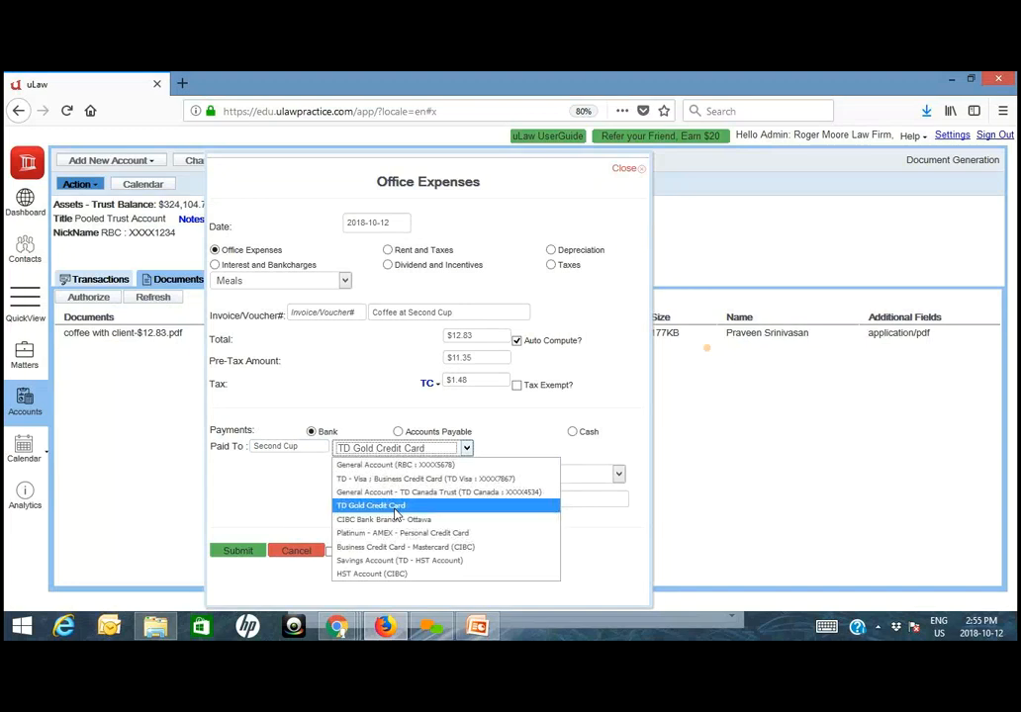
pyautogui.click(394, 479)
# - Set the expense's payment method to Credit Card, fill in the payment reference number and submit the expense
pyautogui.click(531, 476)
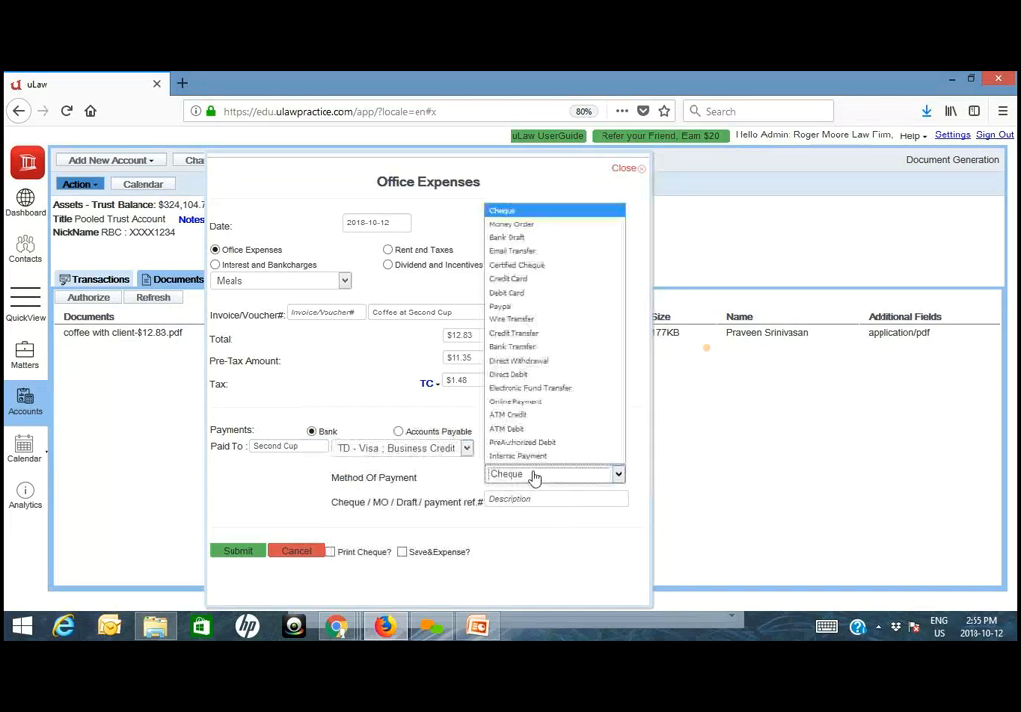
pyautogui.click(510, 279)
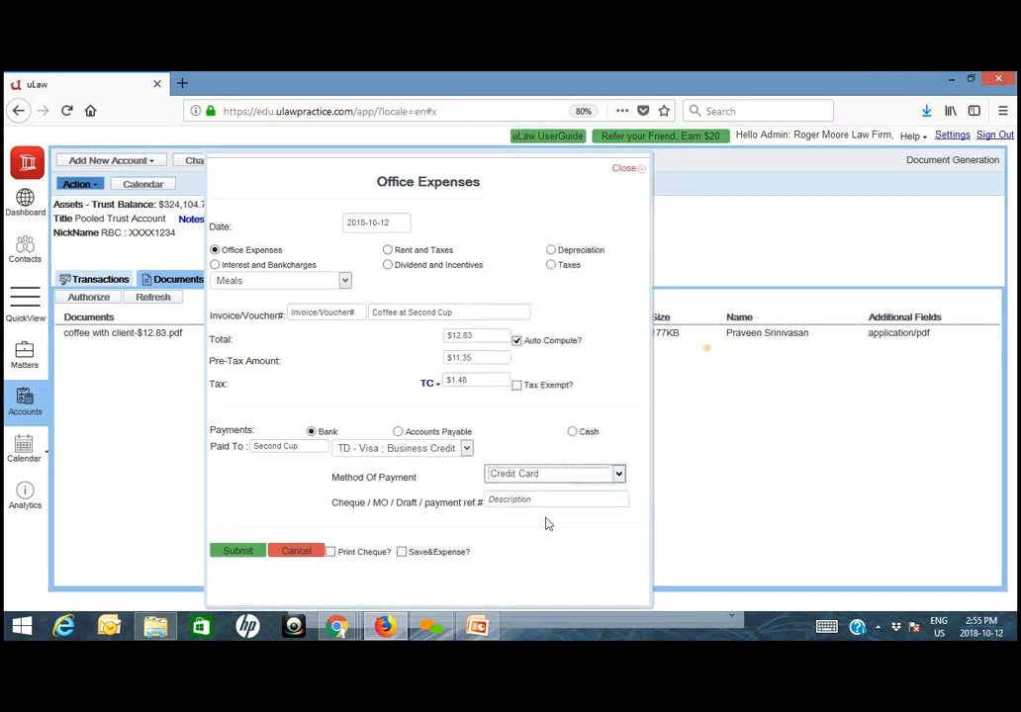
pyautogui.click(545, 498)
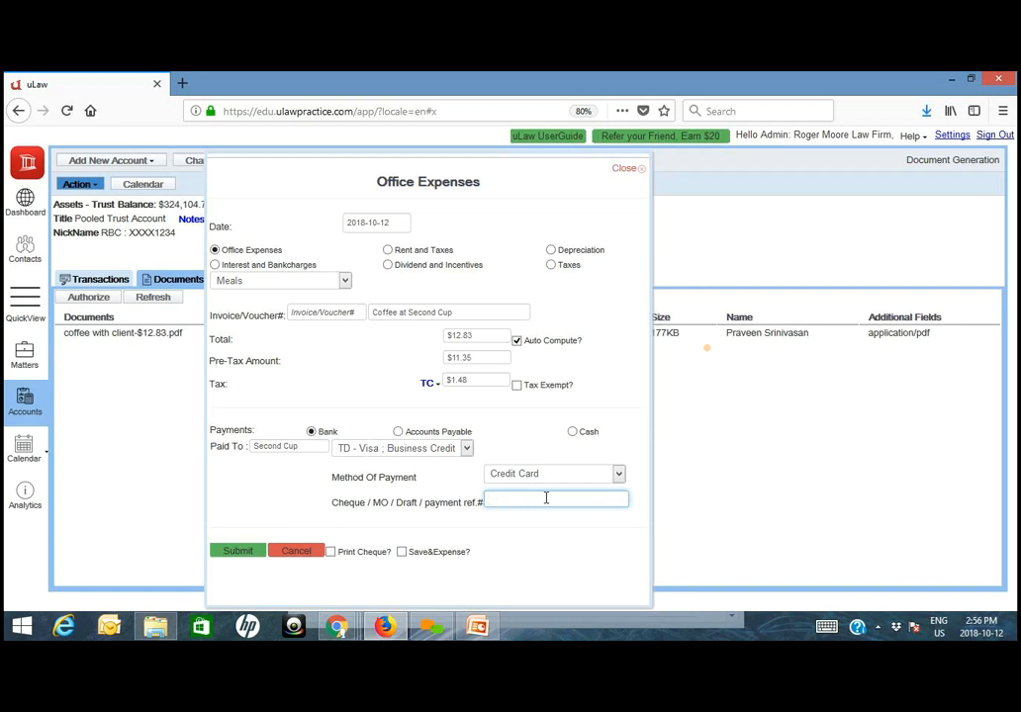
pyautogui.write('78001')
pyautogui.click(239, 552)
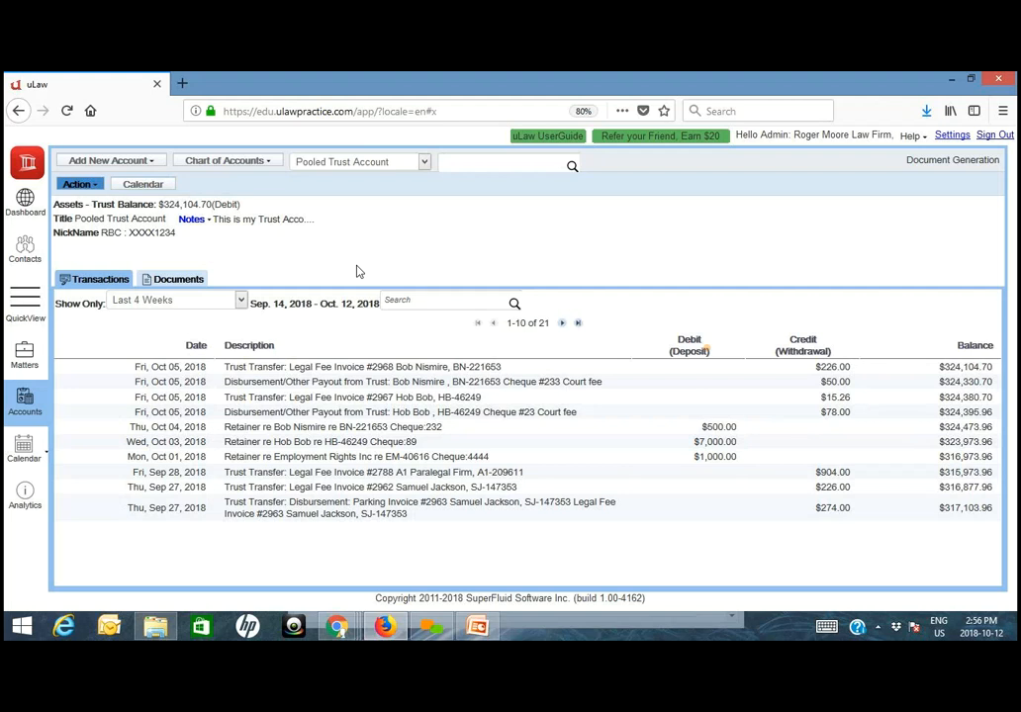
# - From the Pooled Trust Account's documents, start a capital injection for the second lawyer in the list
pyautogui.click(198, 280)
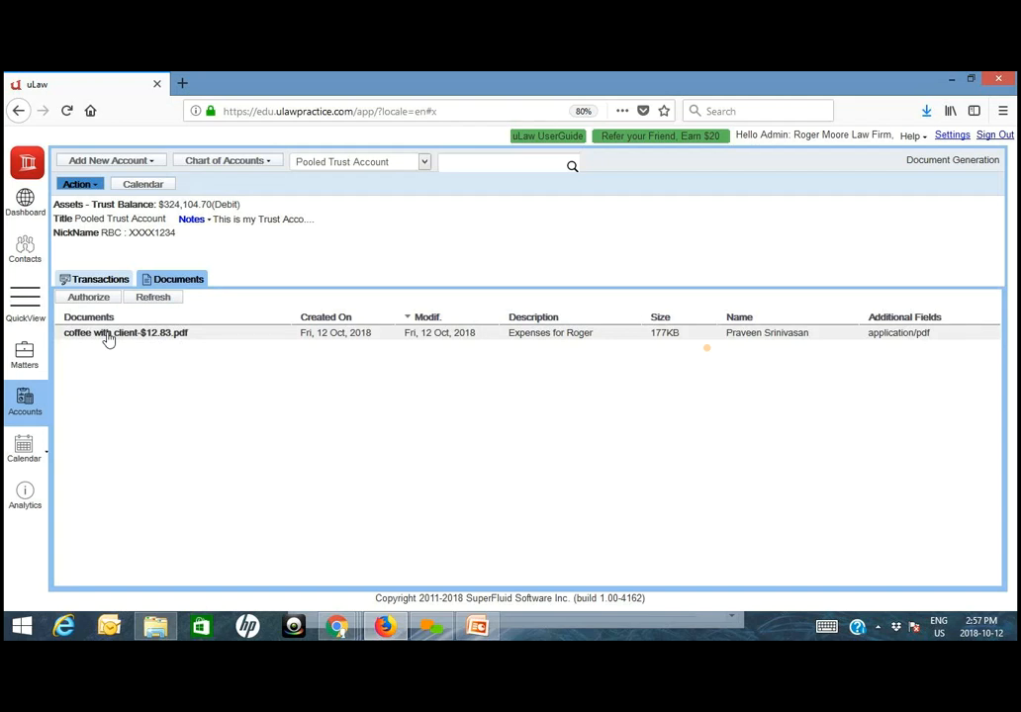
pyautogui.click(88, 186)
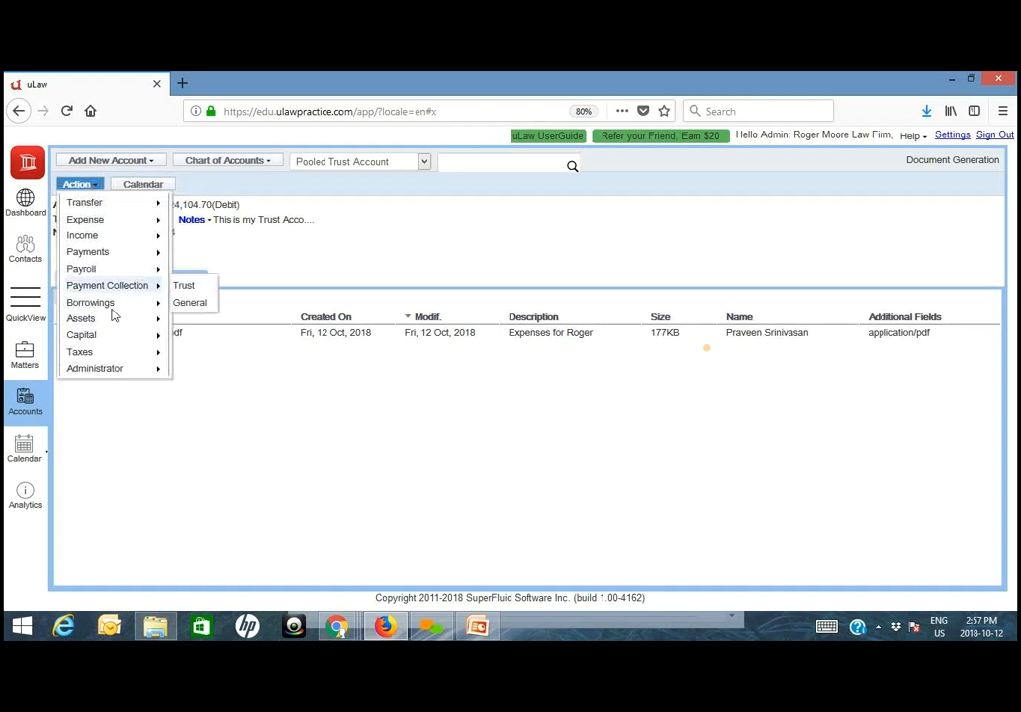
pyautogui.moveTo(109, 335)
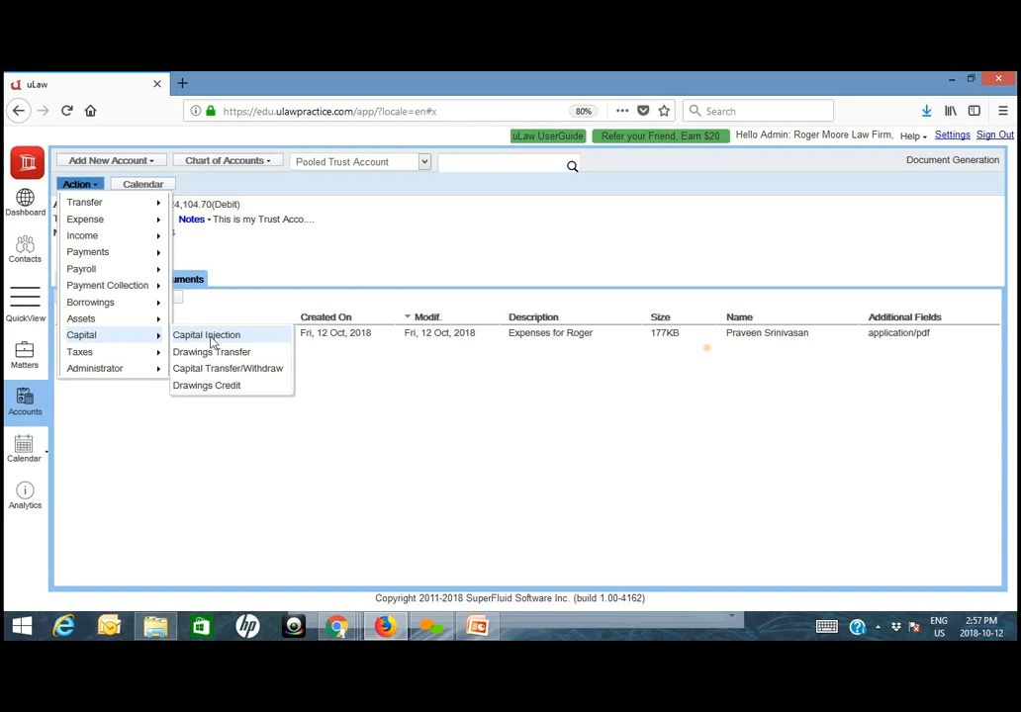
pyautogui.click(211, 337)
pyautogui.click(471, 253)
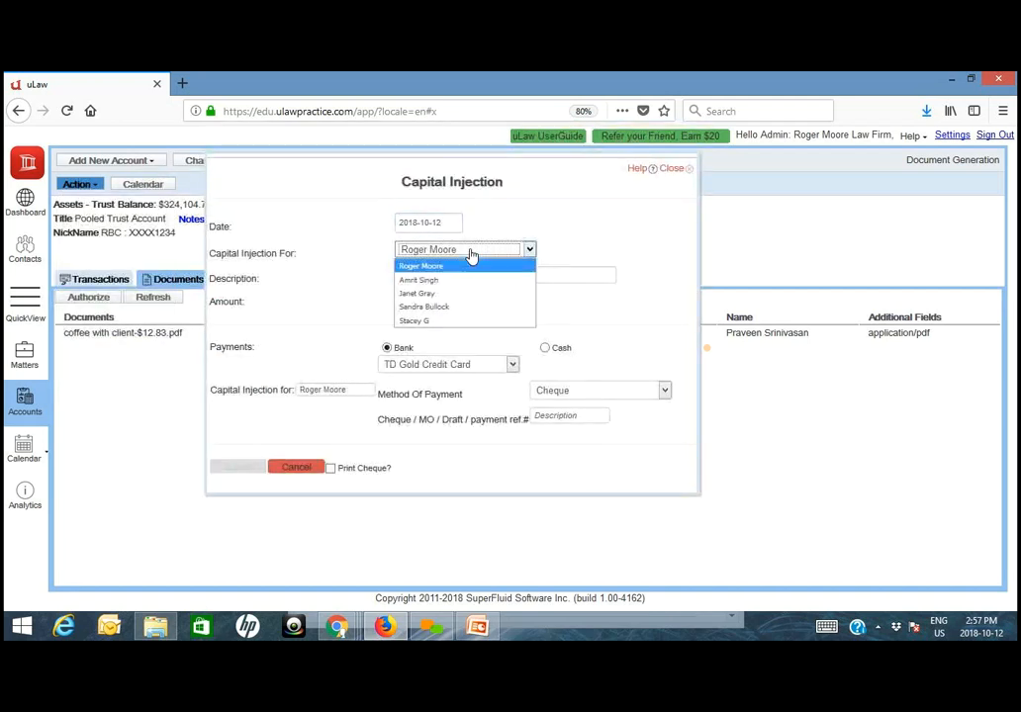
pyautogui.click(442, 281)
# - Describe the capital injection as "Capital for the month of Oct 2018" with an amount of $2,000
pyautogui.click(444, 277)
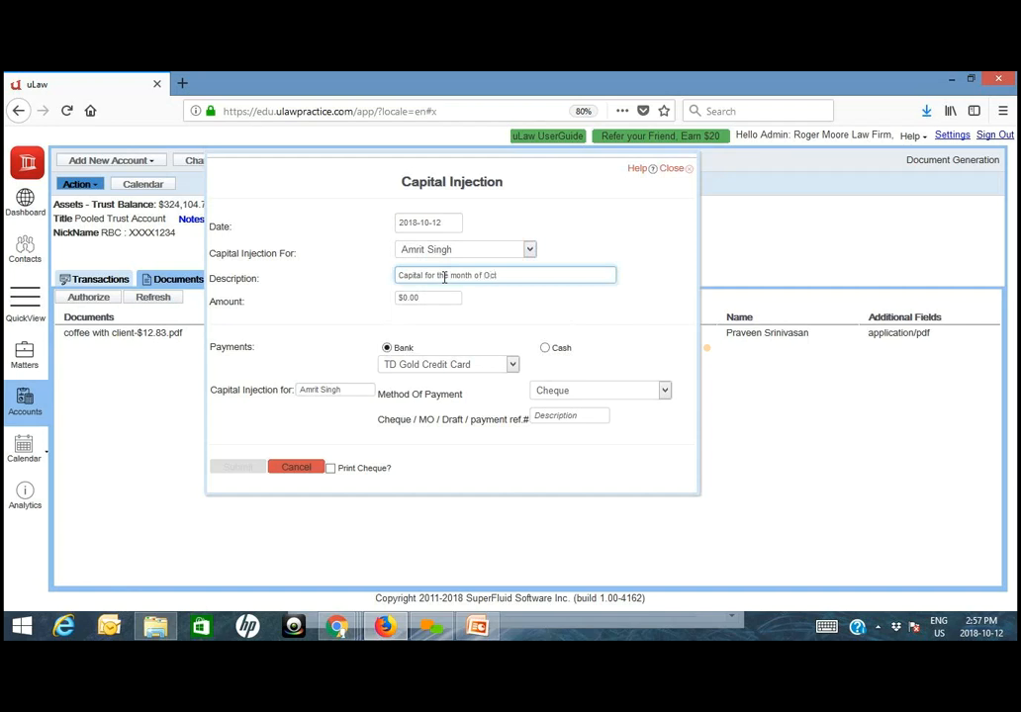
pyautogui.press('Tab')
pyautogui.write('2,')
pyautogui.write('000')
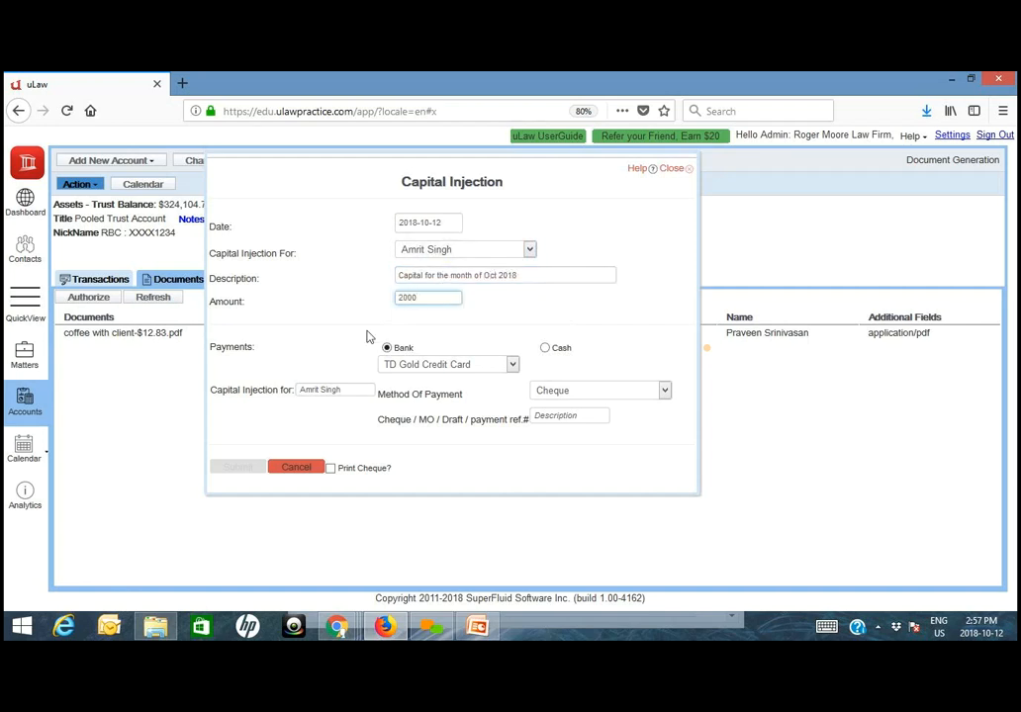
# - Assign the capital injection to the RBC General Account by Cheque with reference 4567 and submit it
pyautogui.click(442, 365)
pyautogui.click(461, 385)
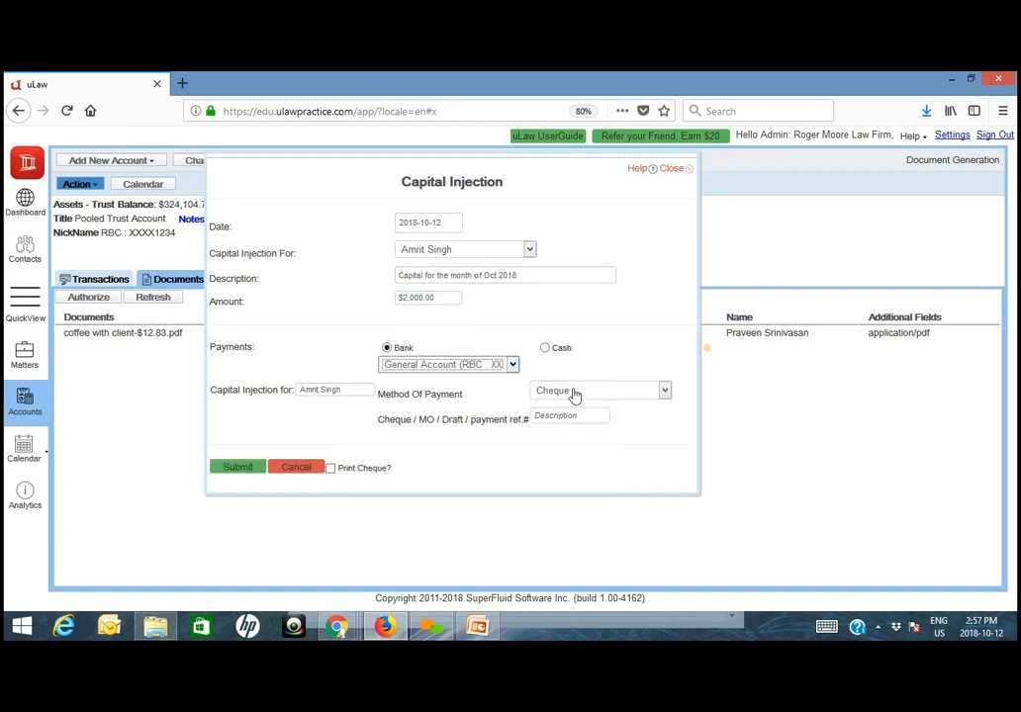
pyautogui.click(574, 394)
pyautogui.click(573, 412)
pyautogui.click(570, 415)
pyautogui.write('4567')
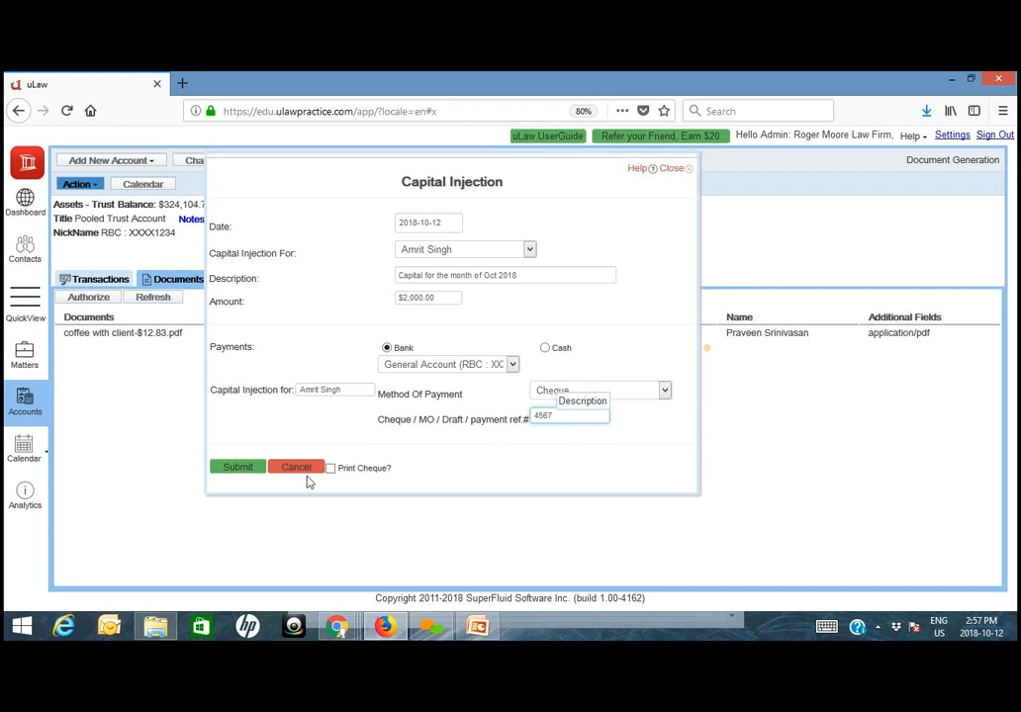
pyautogui.click(232, 466)
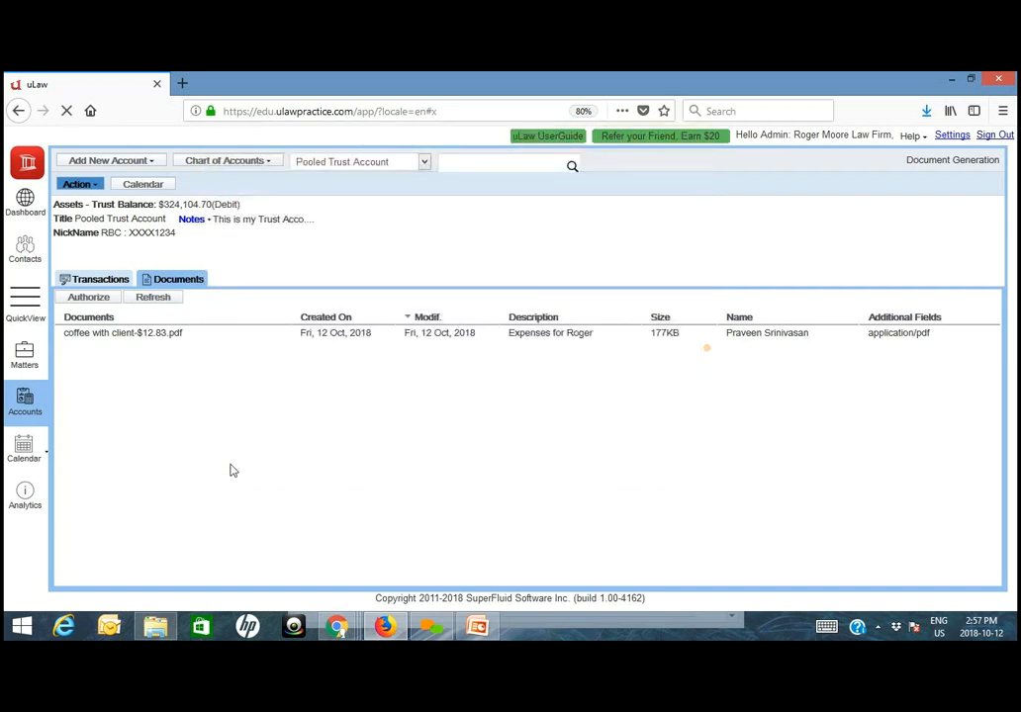
# - Generate the yearly Report on Capital for 2018-01-01 to 2018-12-31 and download it
pyautogui.click(959, 161)
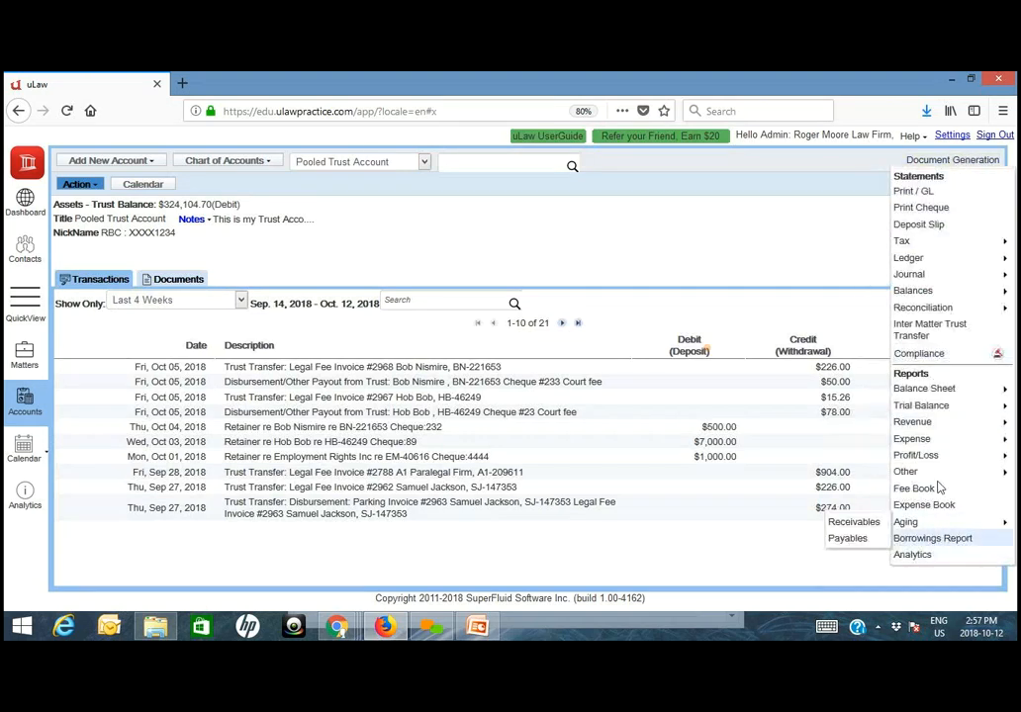
pyautogui.moveTo(919, 472)
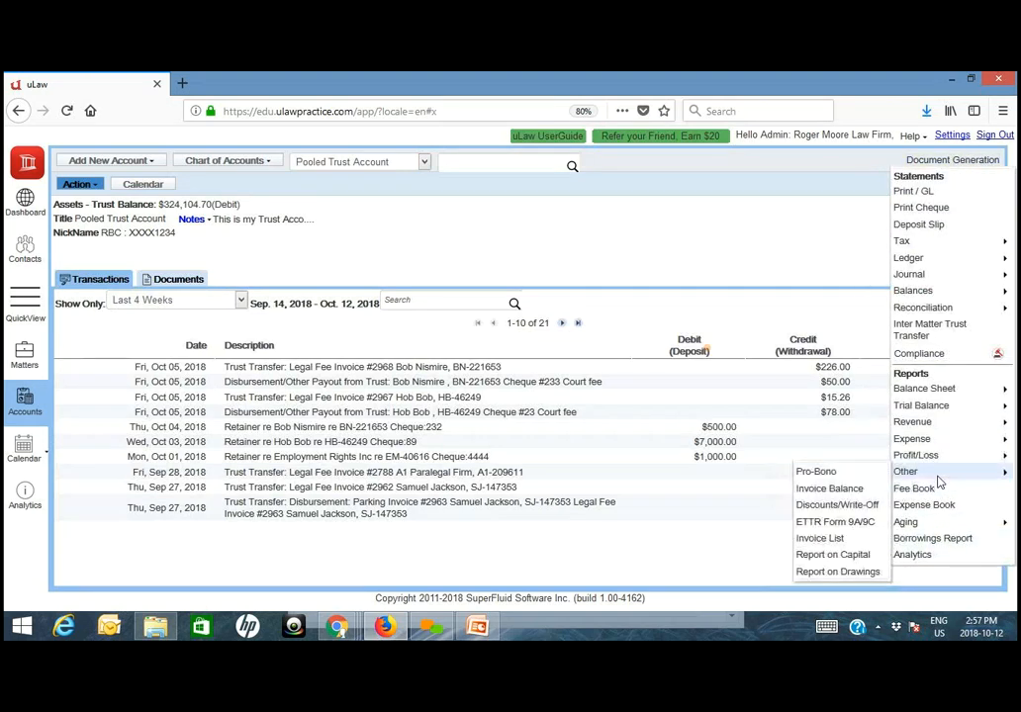
pyautogui.click(841, 557)
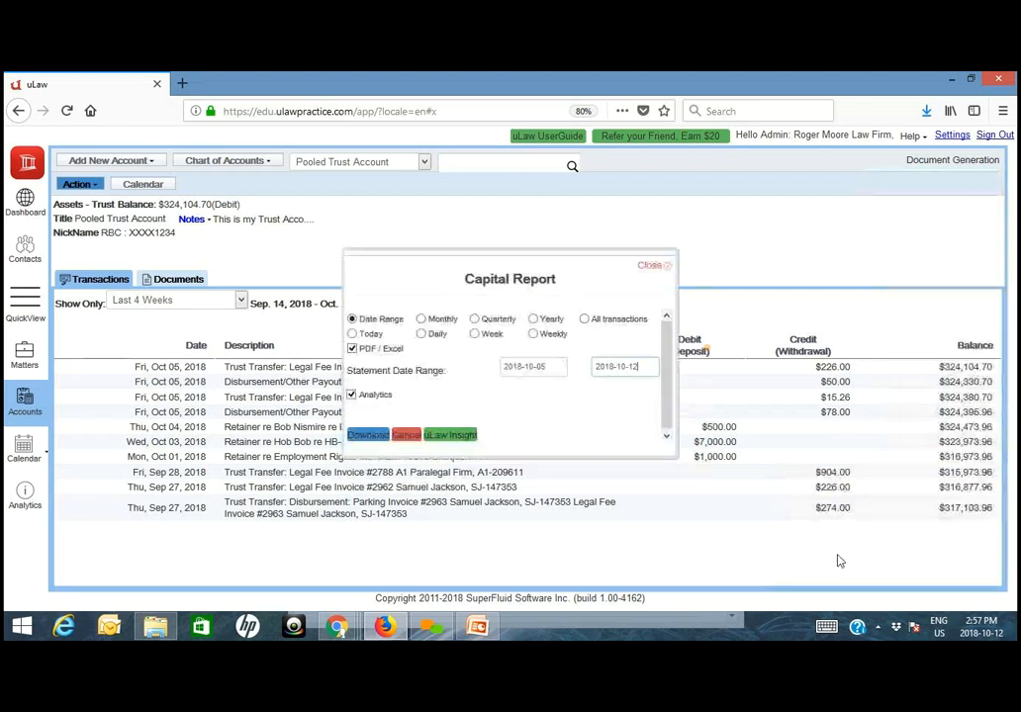
pyautogui.click(554, 320)
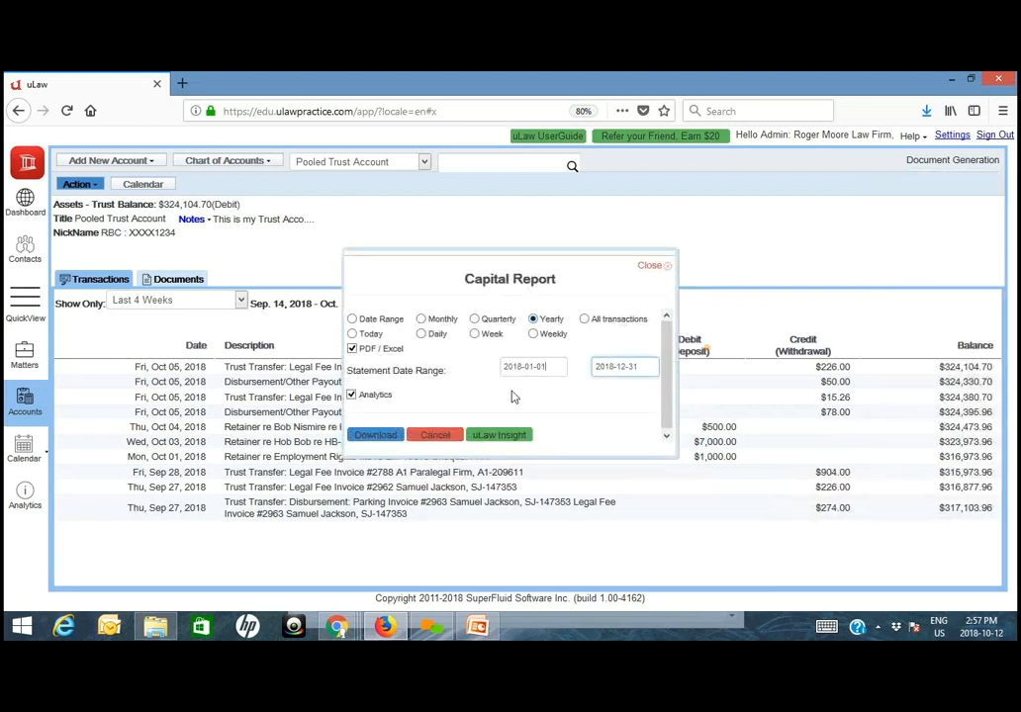
pyautogui.click(378, 435)
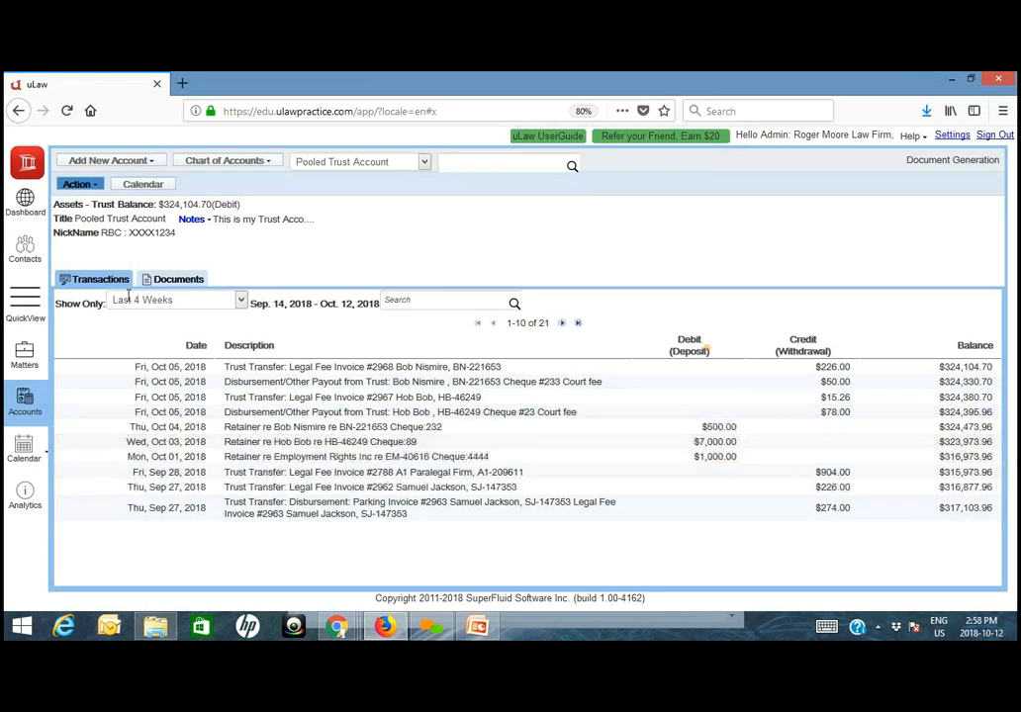
# - Switch to uLaw in Chrome, download the yearly 2018 Report on Capital, and open the PDF to check the lawyer's invested capital
pyautogui.click(337, 629)
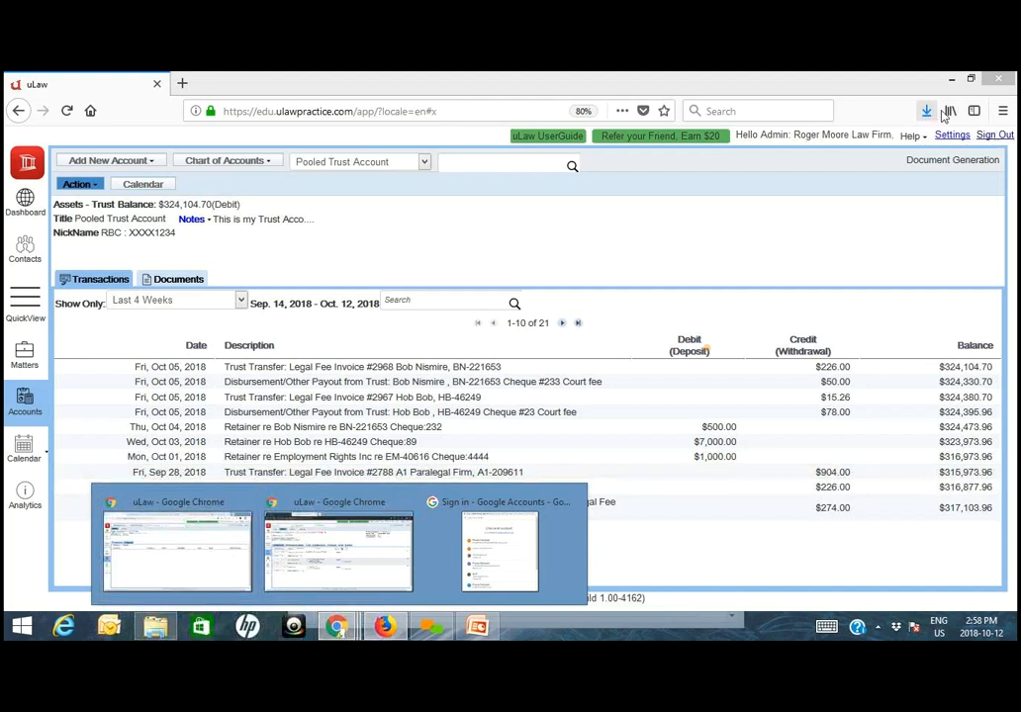
pyautogui.click(204, 538)
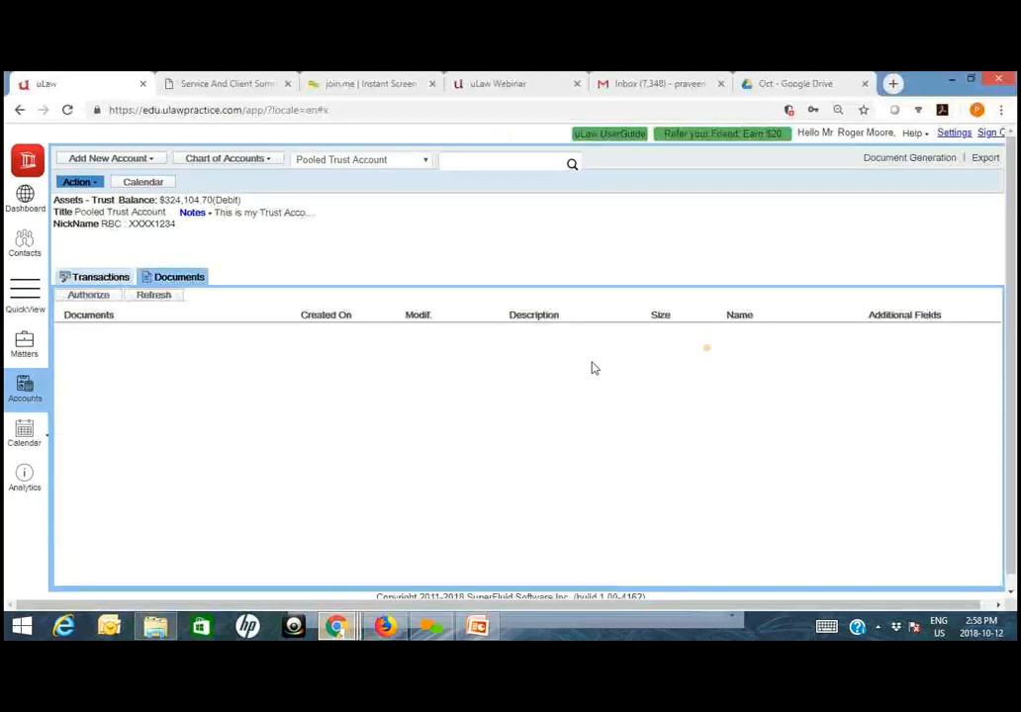
pyautogui.click(927, 160)
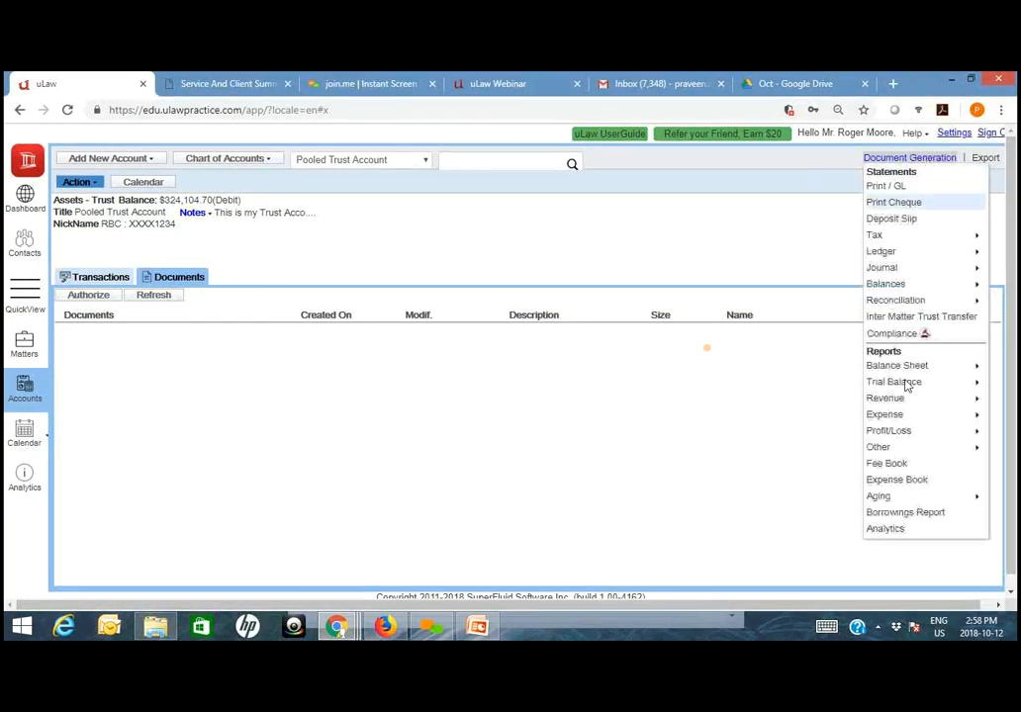
pyautogui.moveTo(905, 446)
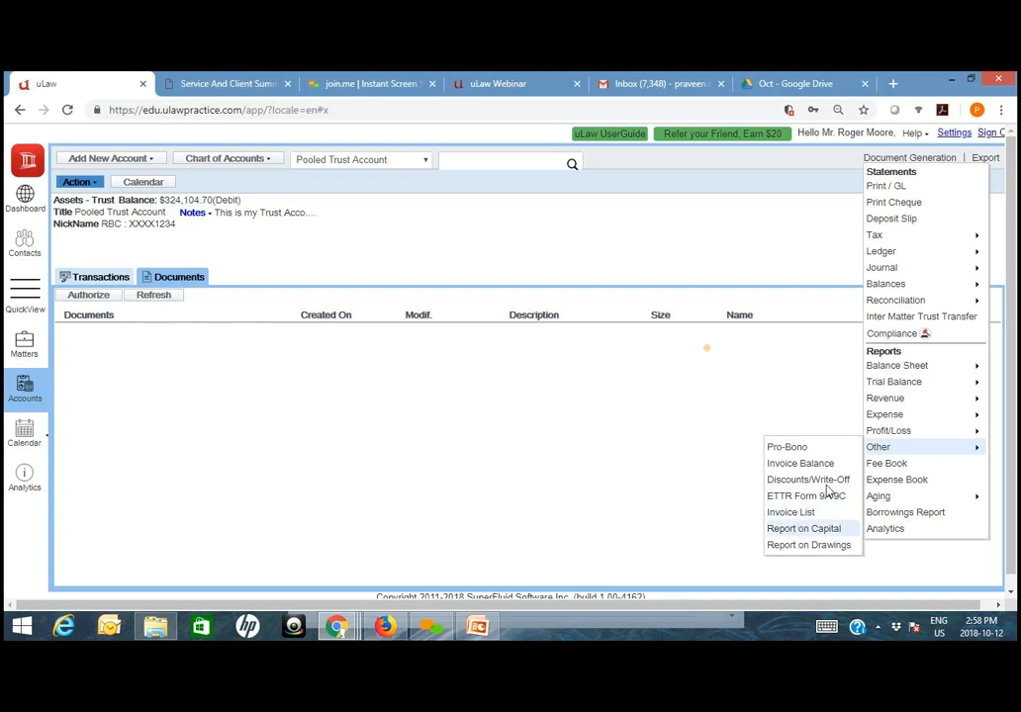
pyautogui.click(803, 528)
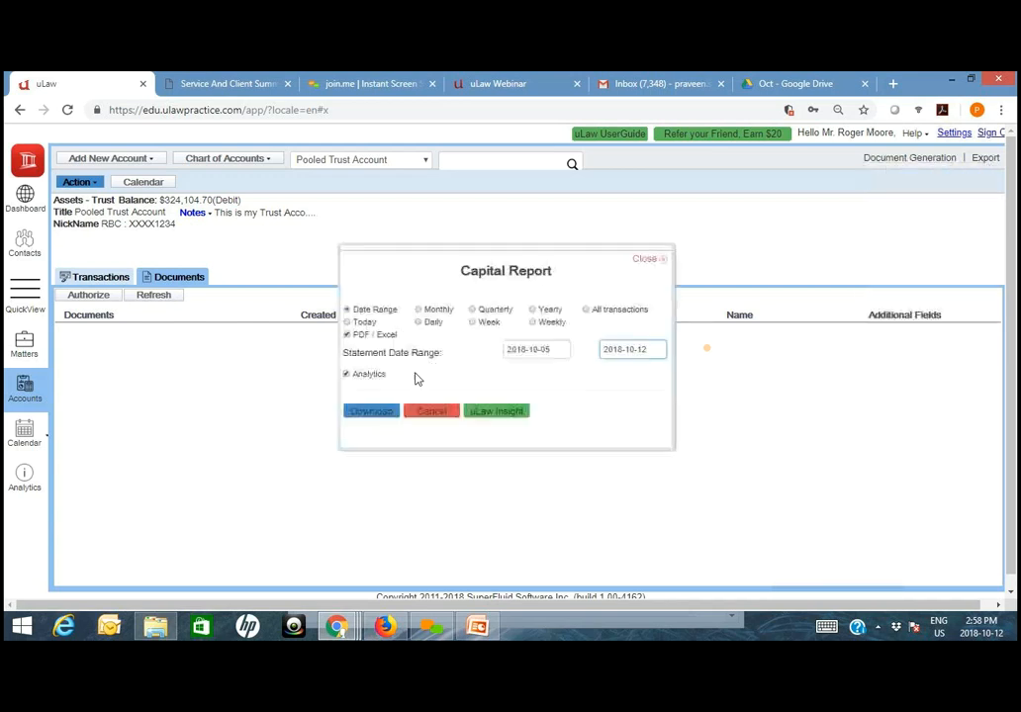
pyautogui.click(543, 314)
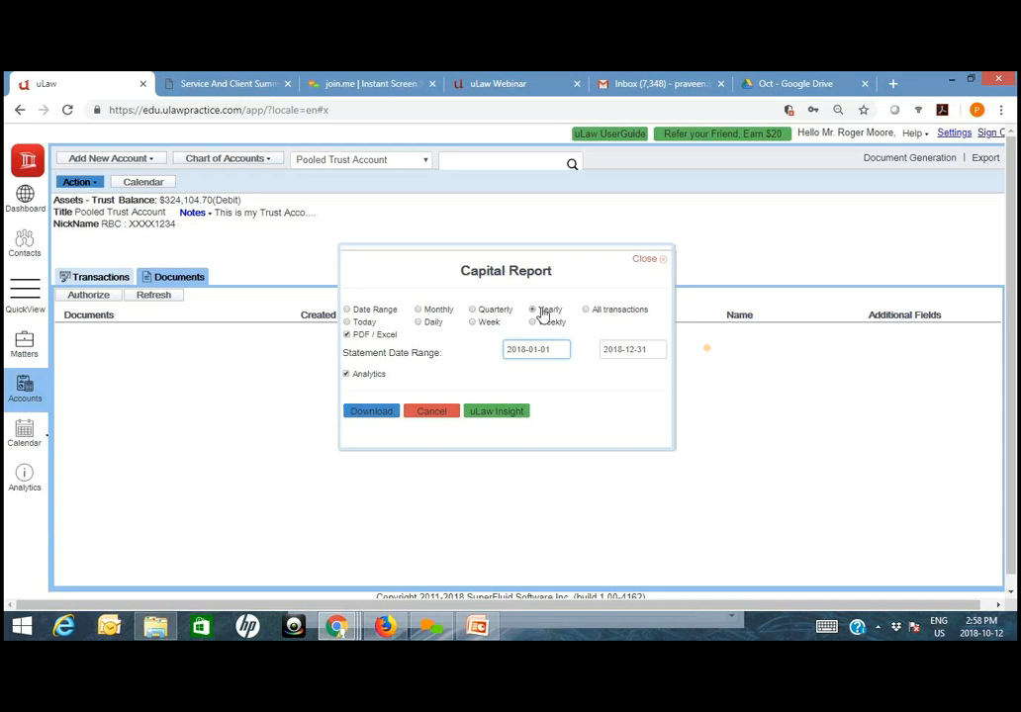
pyautogui.click(362, 411)
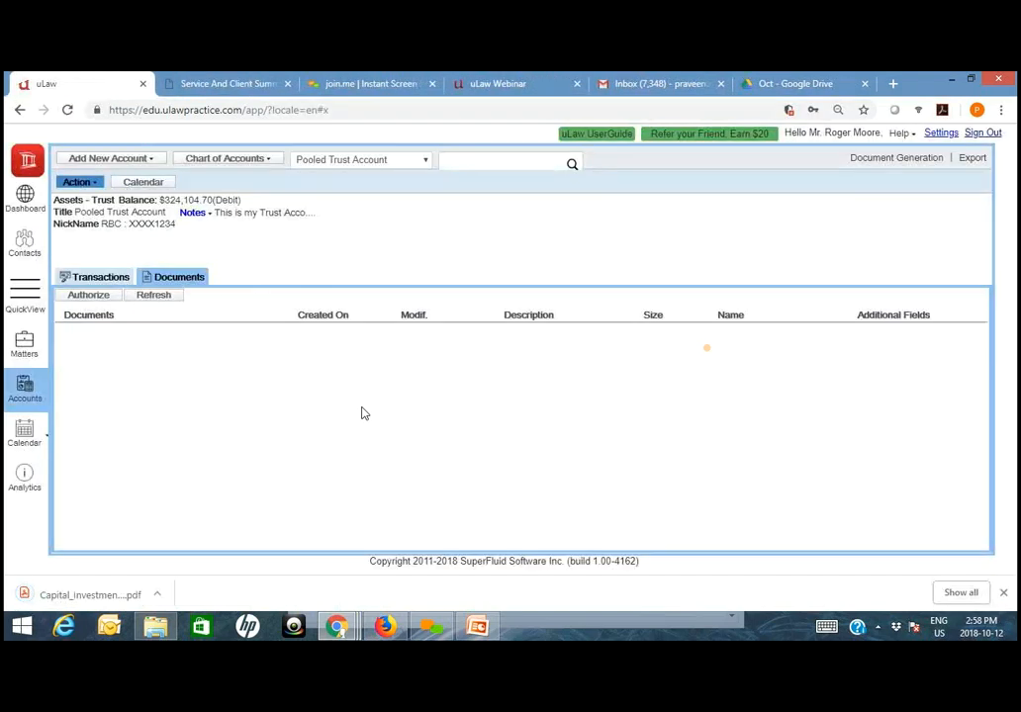
pyautogui.click(89, 595)
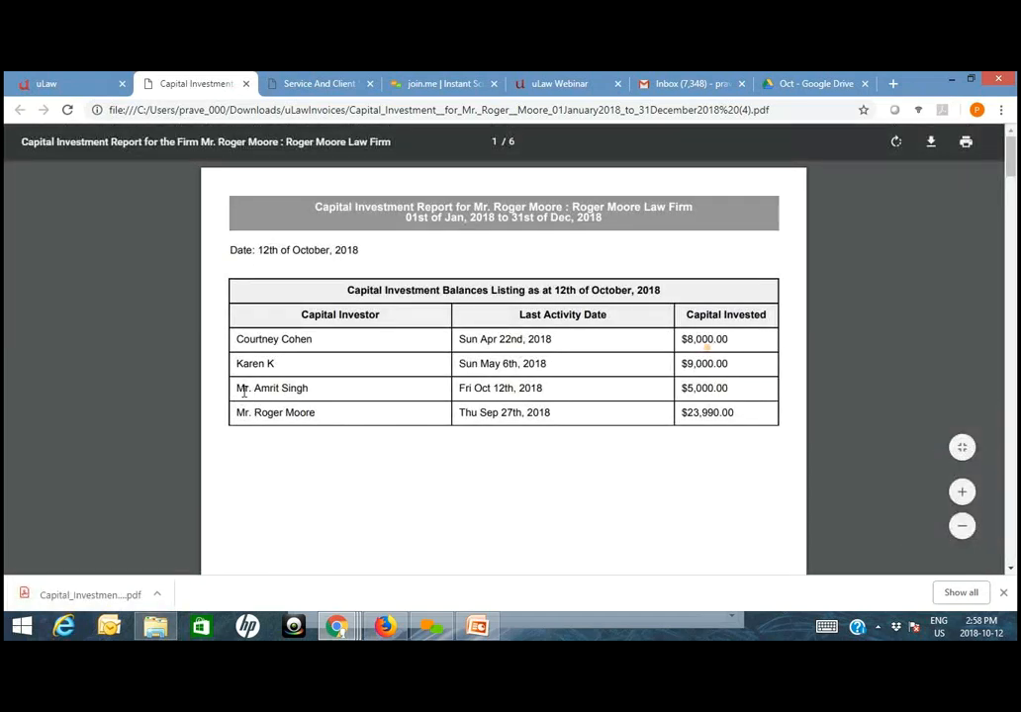
pyautogui.doubleClick(687, 391)
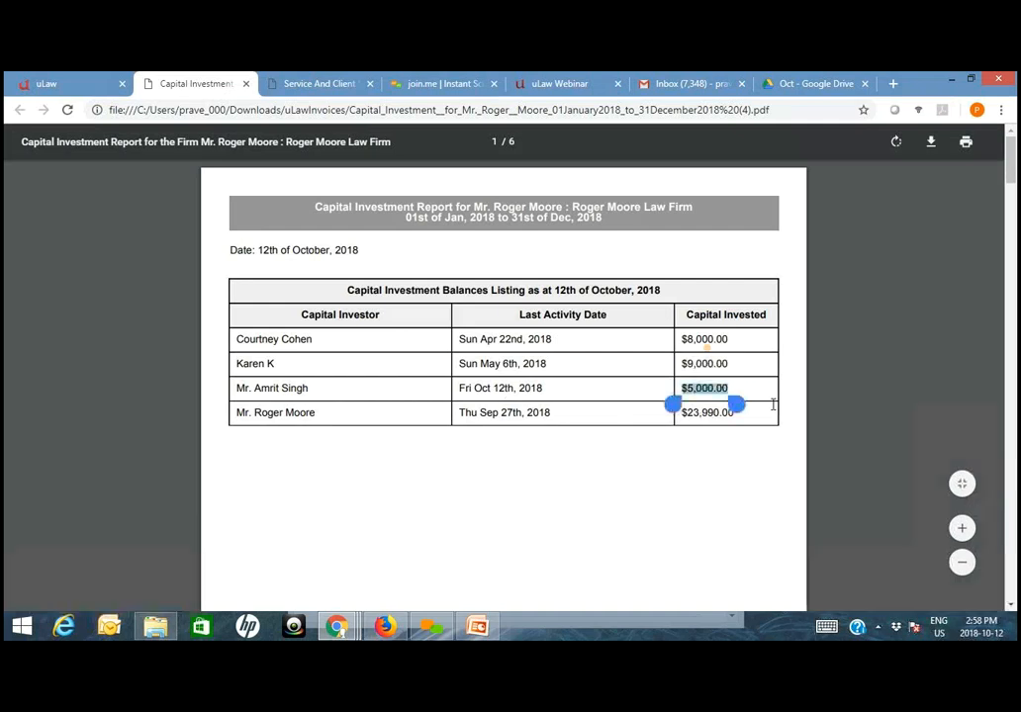
# - Review the investor statements in the capital report, checking the lawyer's October 2018 capital entry for date, description, amount and running balance
pyautogui.click(677, 516)
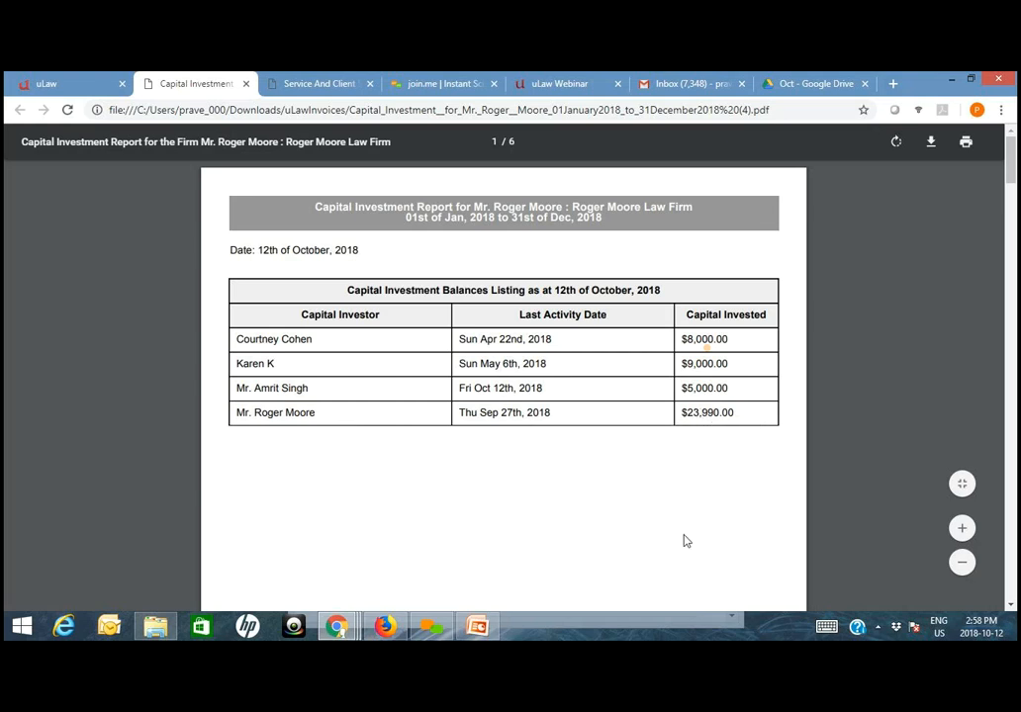
pyautogui.scroll(-4, 685, 546)
pyautogui.scroll(-4, 688, 548)
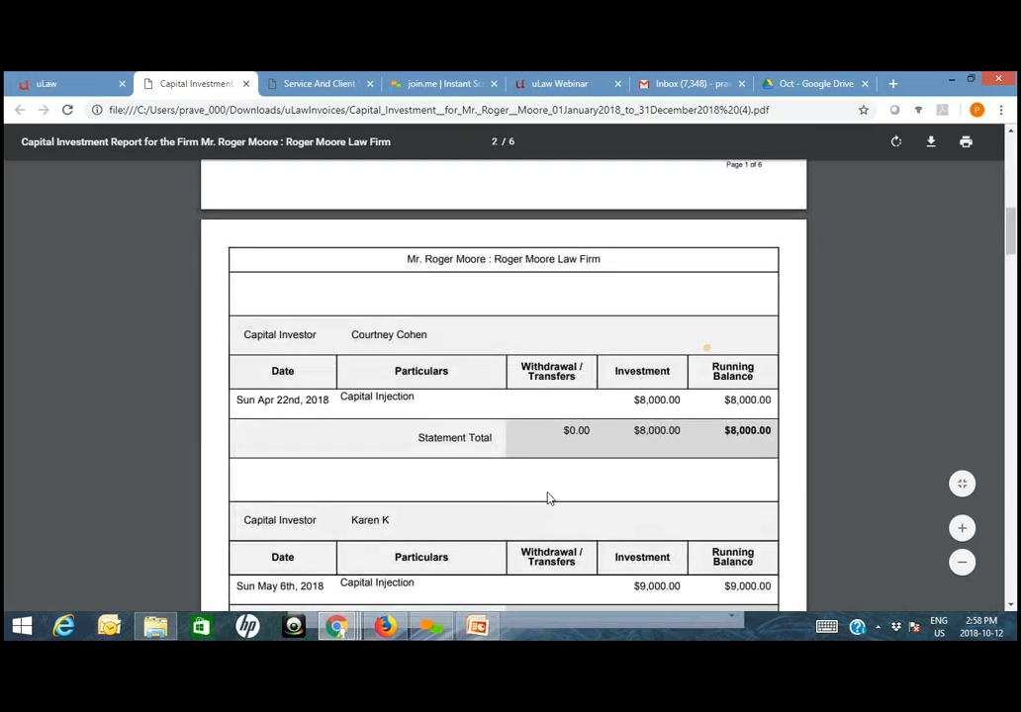
pyautogui.scroll(-3, 451, 478)
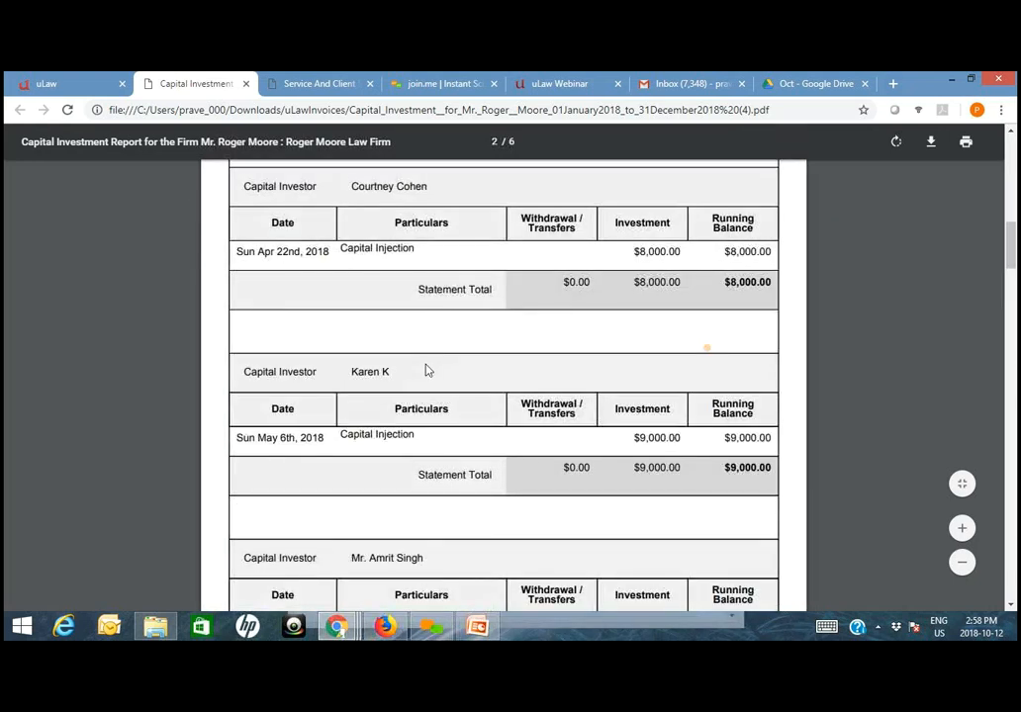
pyautogui.scroll(-3, 426, 369)
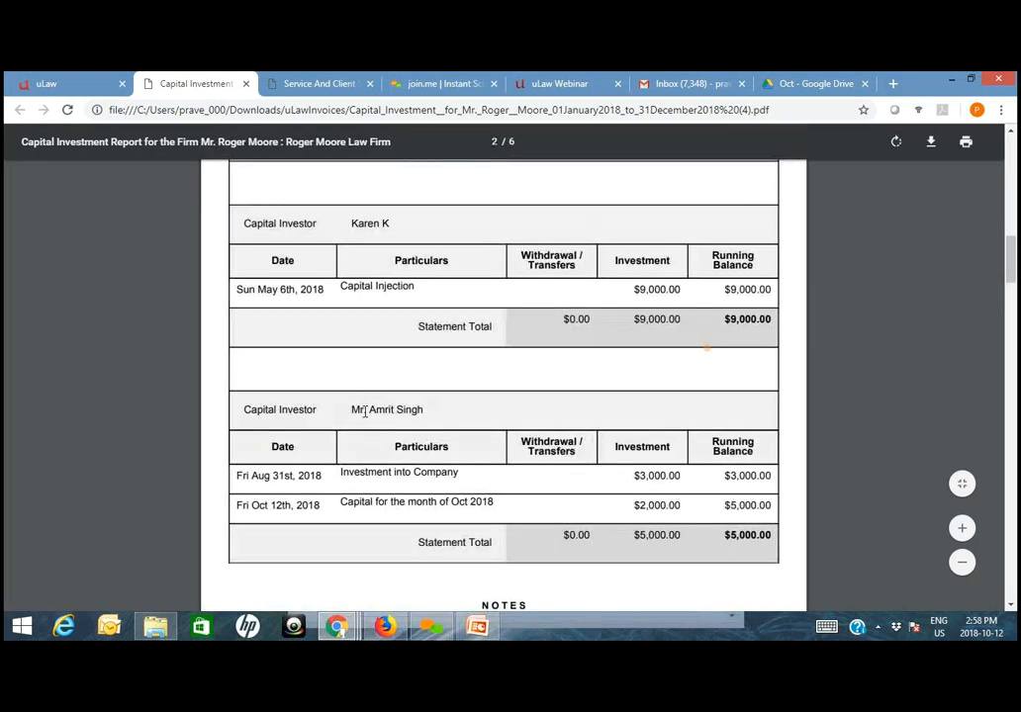
pyautogui.doubleClick(733, 479)
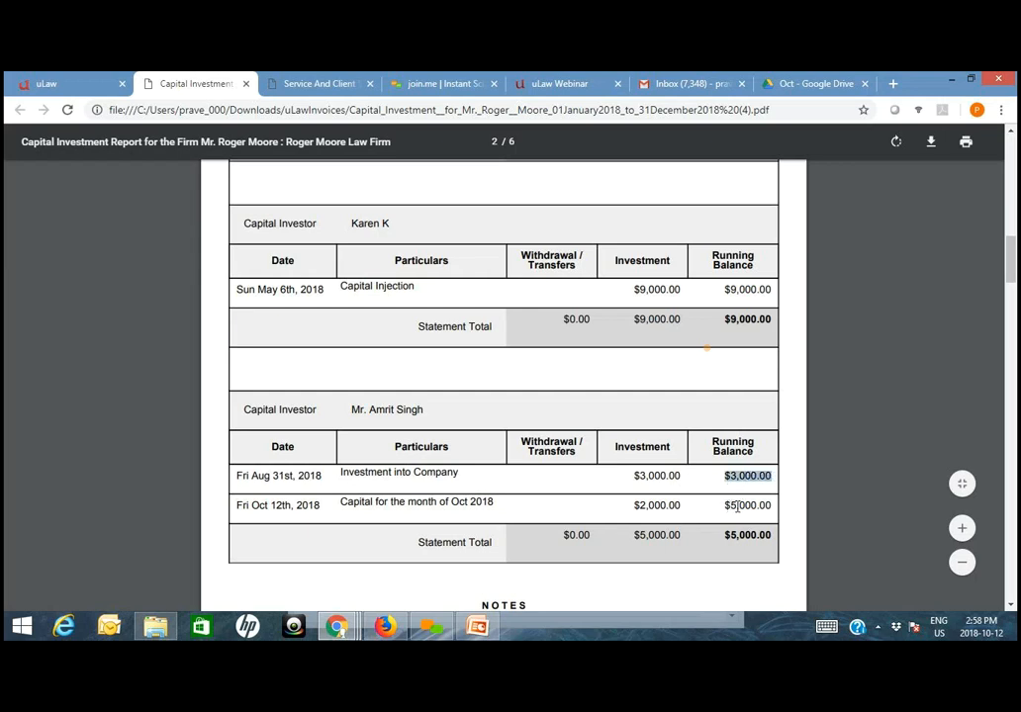
pyautogui.doubleClick(661, 505)
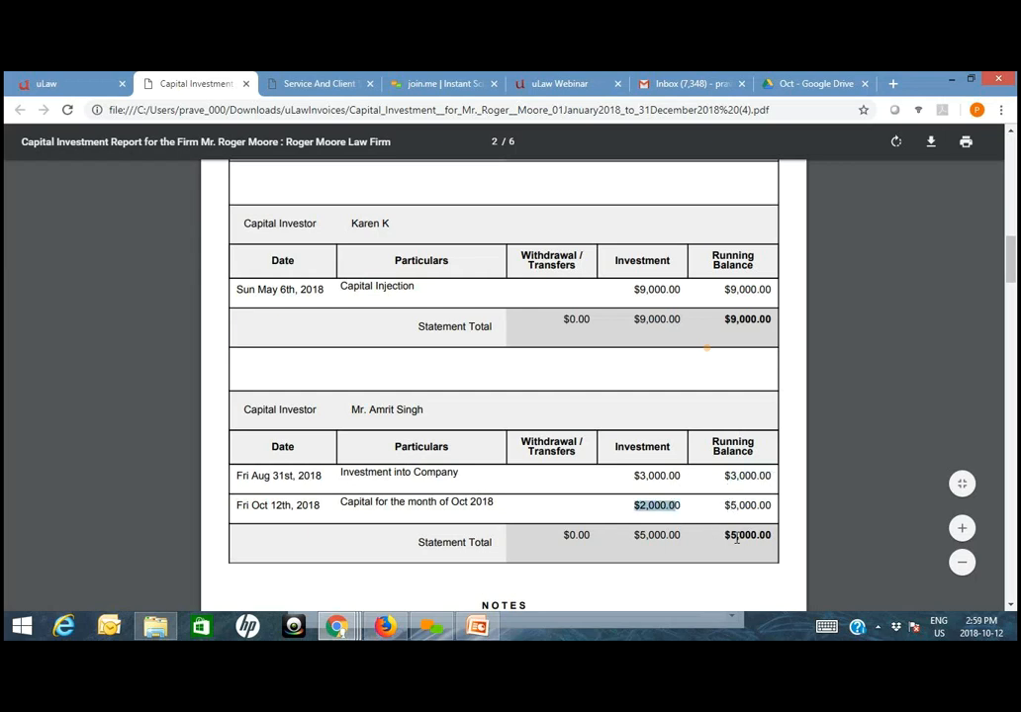
pyautogui.doubleClick(750, 535)
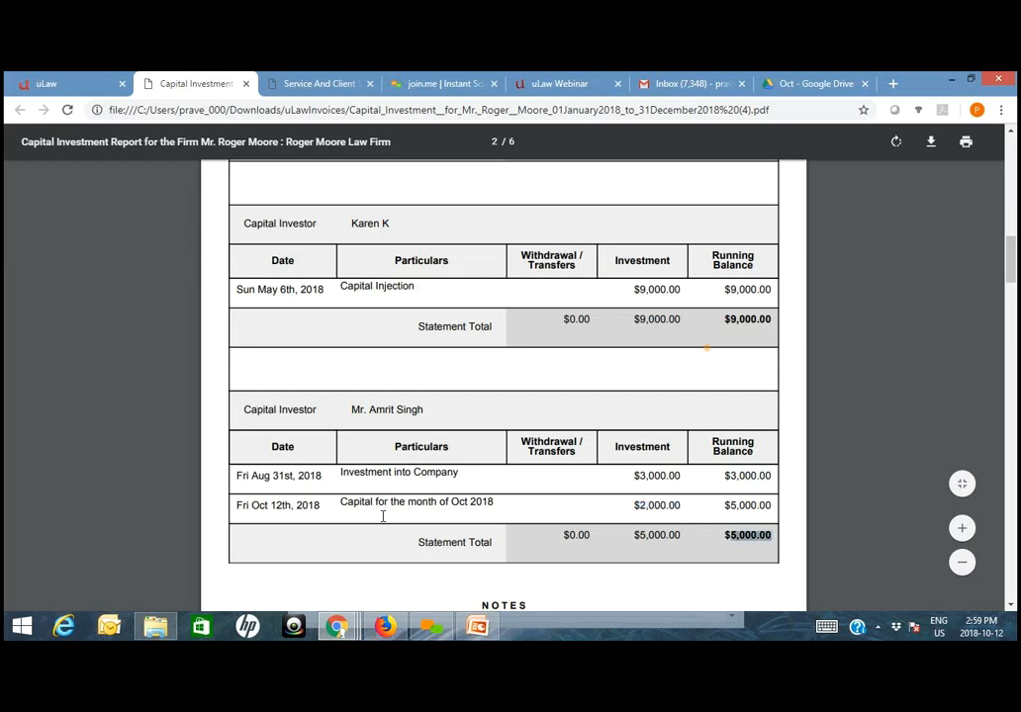
pyautogui.moveTo(235, 506); pyautogui.dragTo(319, 497)
pyautogui.tripleClick(456, 501)
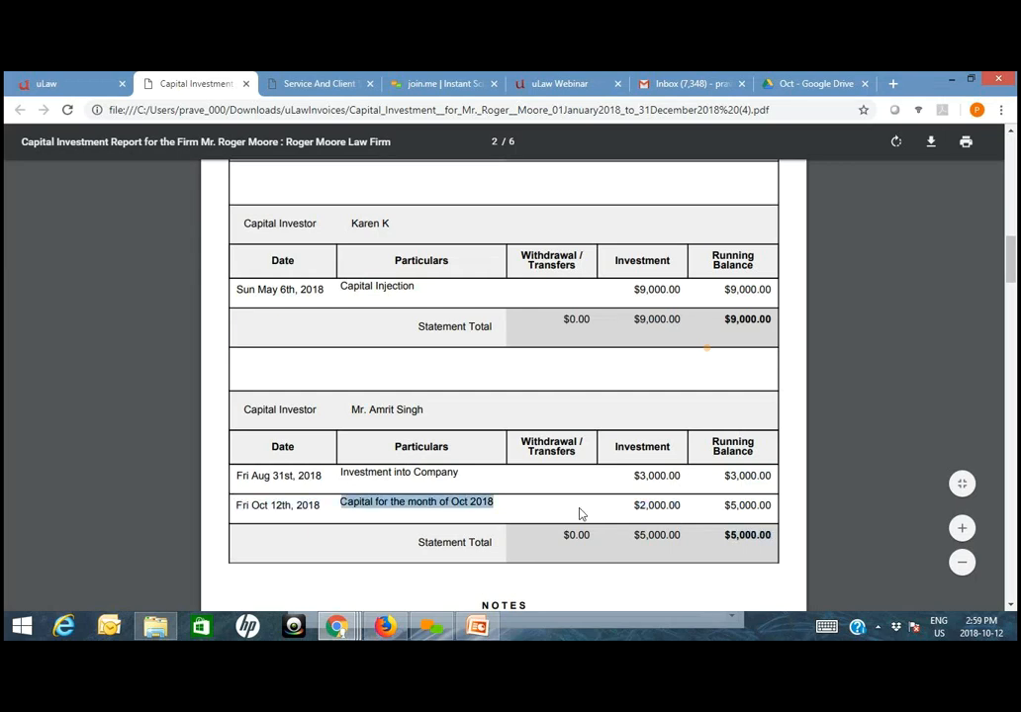
pyautogui.doubleClick(644, 506)
# - Look through the remaining investor statement and check the lawyer's total invested capital in the Capital Investment Analytics table
pyautogui.scroll(-2, 787, 504)
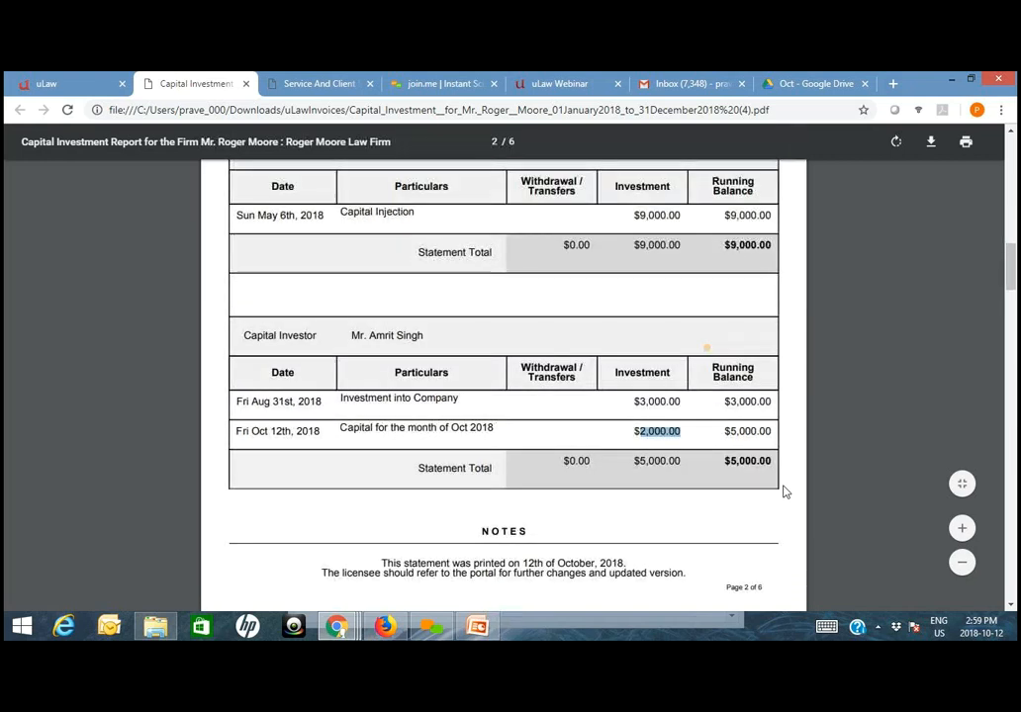
pyautogui.scroll(-5, 732, 474)
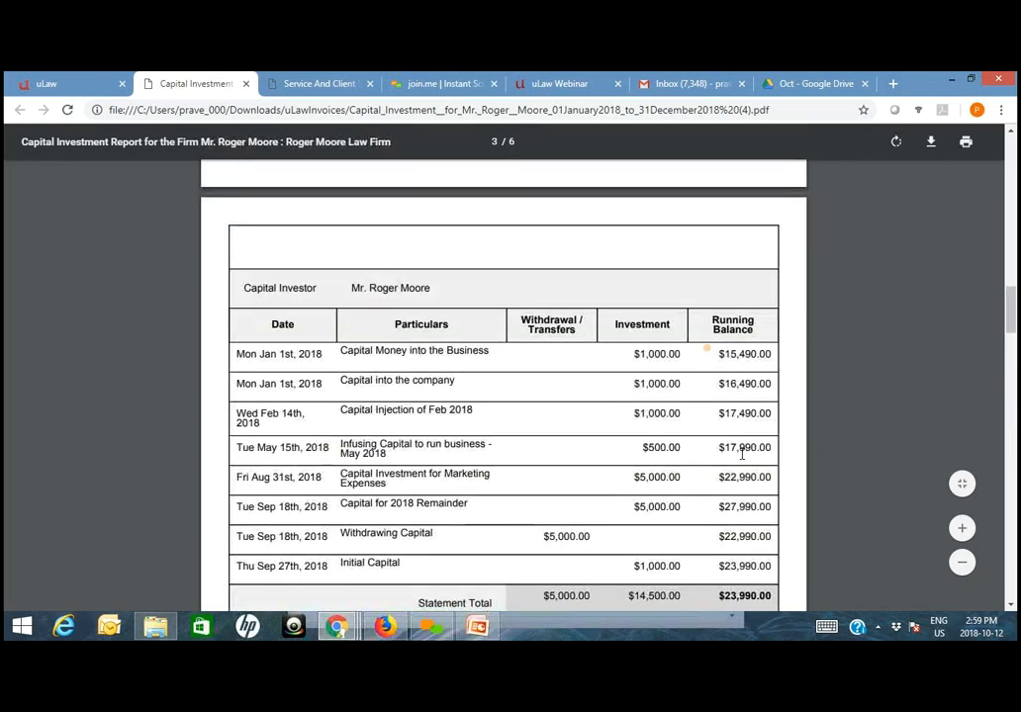
pyautogui.scroll(-6, 742, 454)
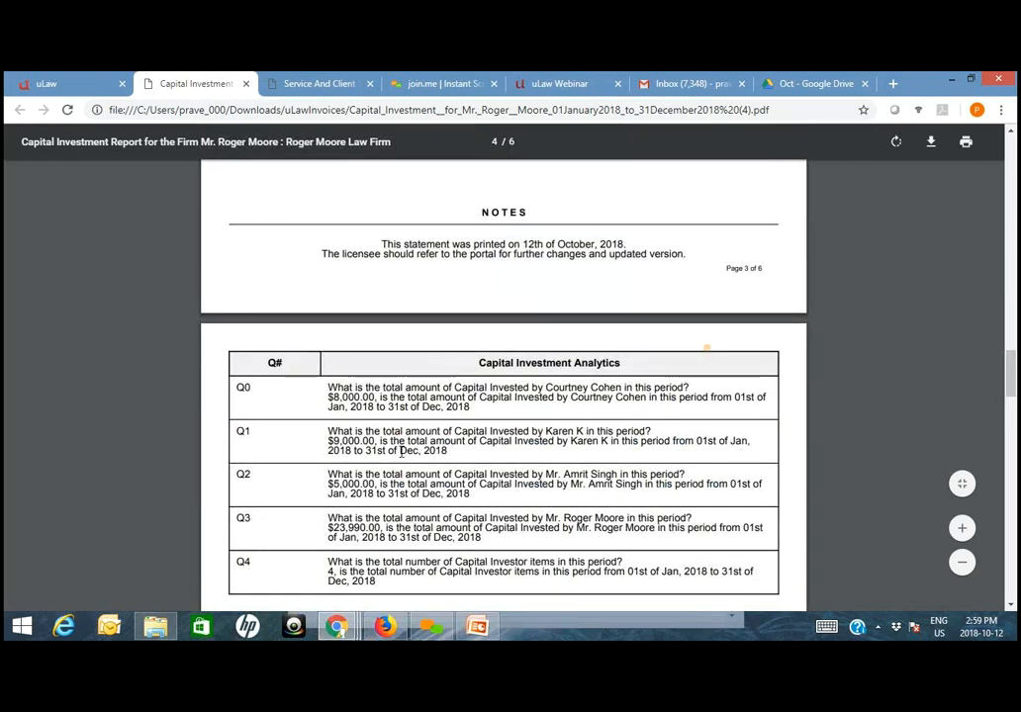
pyautogui.scroll(-1, 519, 423)
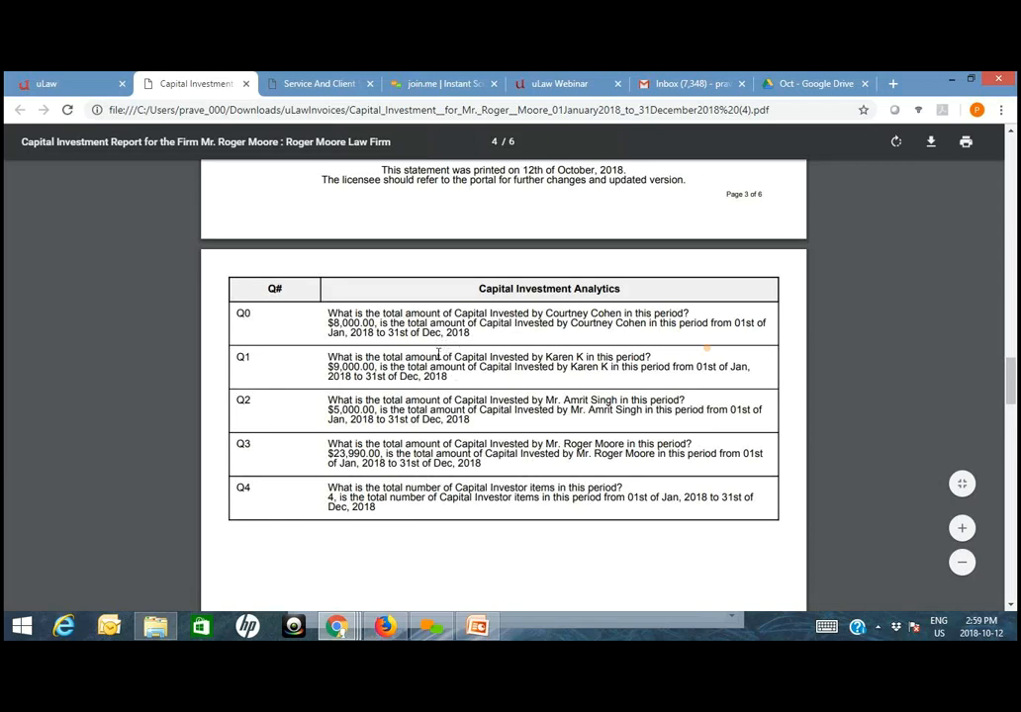
pyautogui.moveTo(702, 404); pyautogui.dragTo(443, 399)
pyautogui.click(322, 403)
pyautogui.doubleClick(352, 409)
# - Examine the capital investor pie chart and bar chart on the report's last pages
pyautogui.scroll(-7, 615, 592)
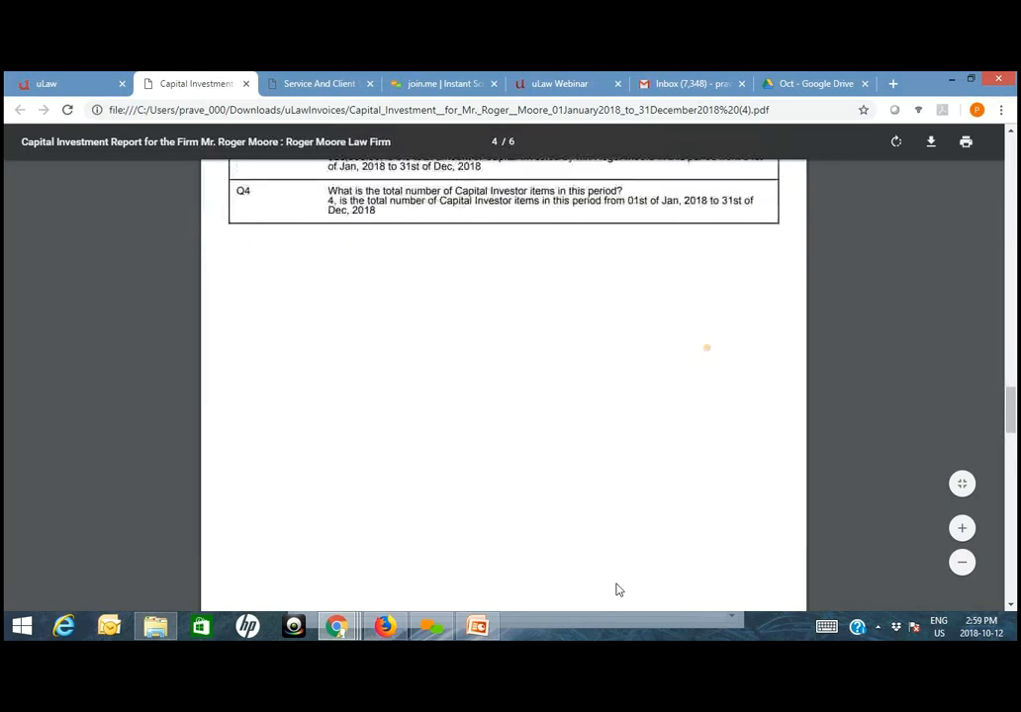
pyautogui.scroll(-3, 617, 590)
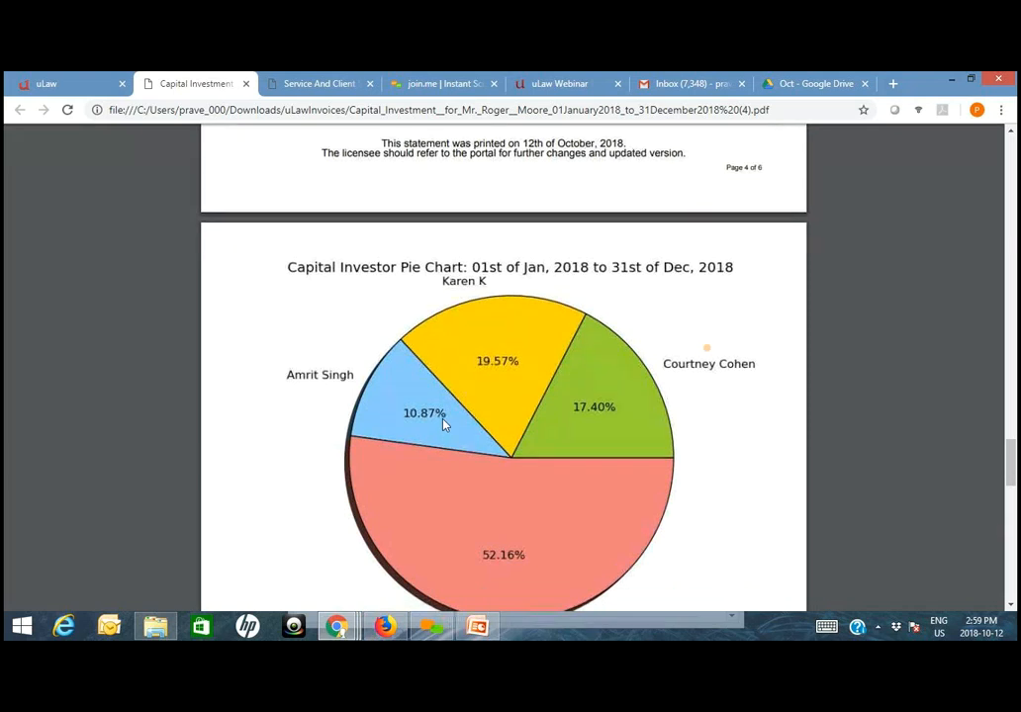
pyautogui.scroll(-1, 399, 348)
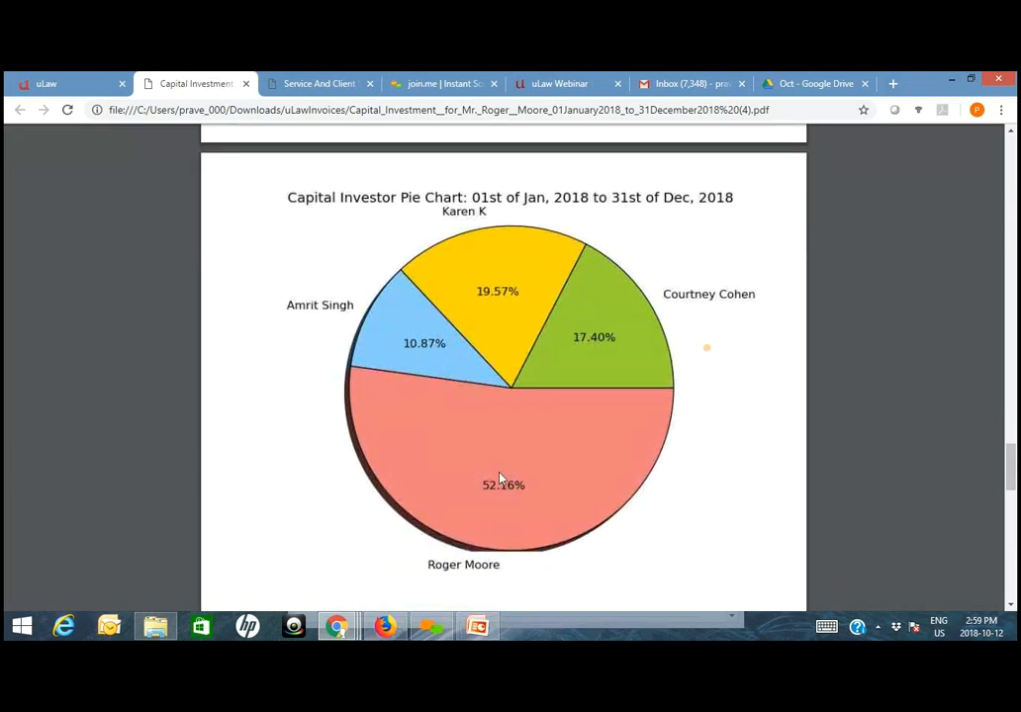
pyautogui.scroll(-5, 540, 536)
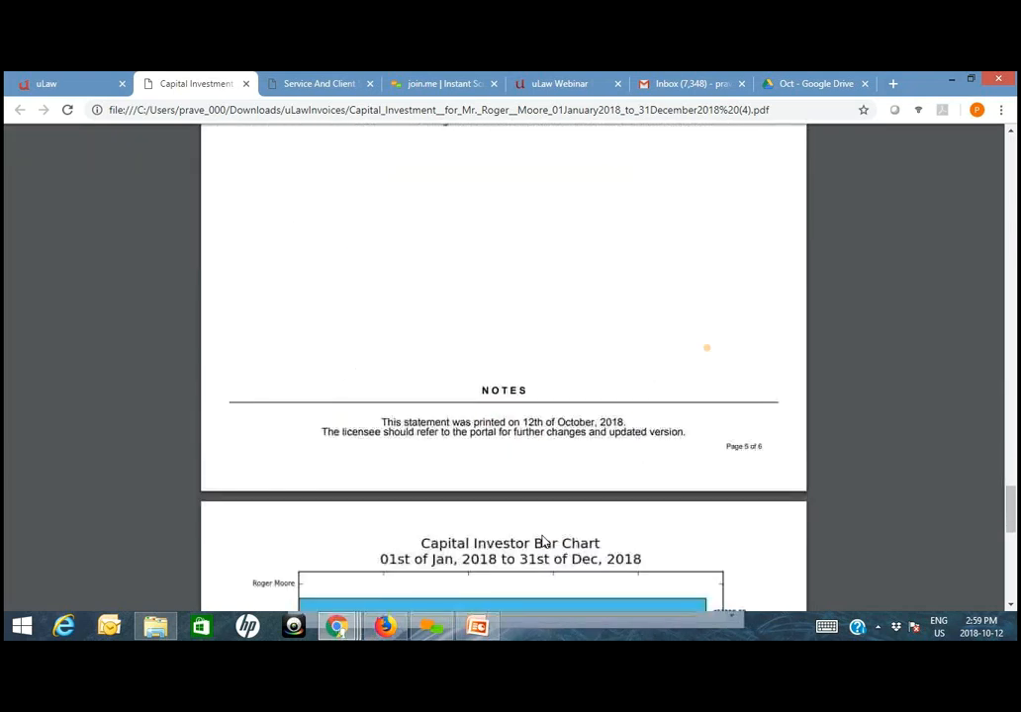
pyautogui.scroll(-2, 542, 542)
pyautogui.scroll(8, 495, 346)
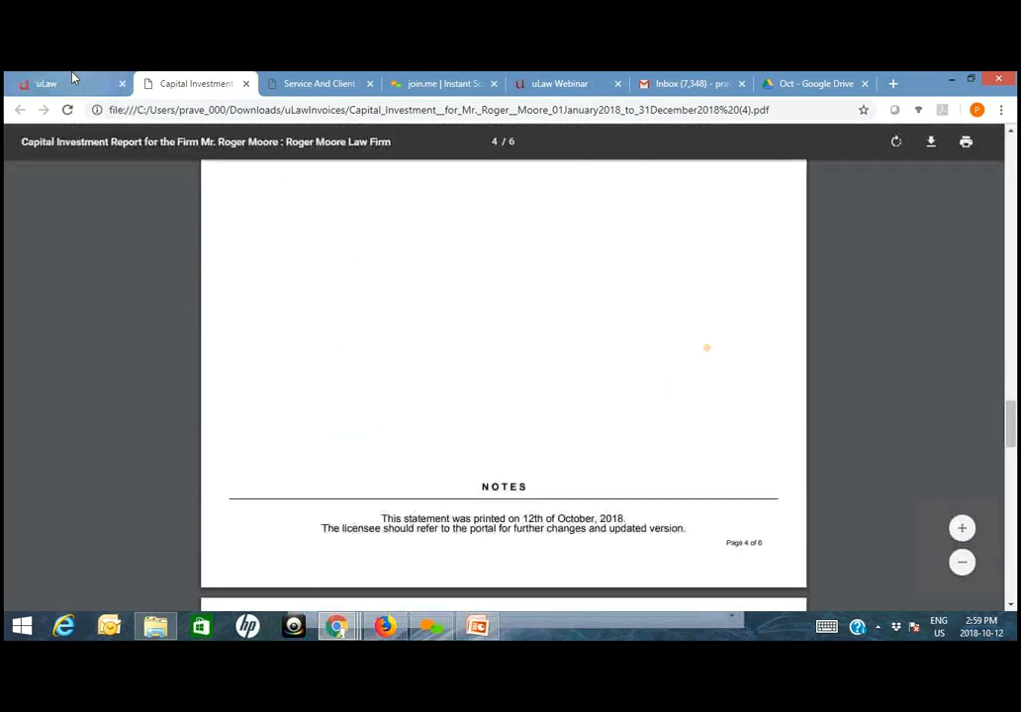
# - Return to uLaw and start a Drawings Transfer for the lawyer, described as "Drawing his share for Oct"
pyautogui.click(75, 81)
pyautogui.click(79, 182)
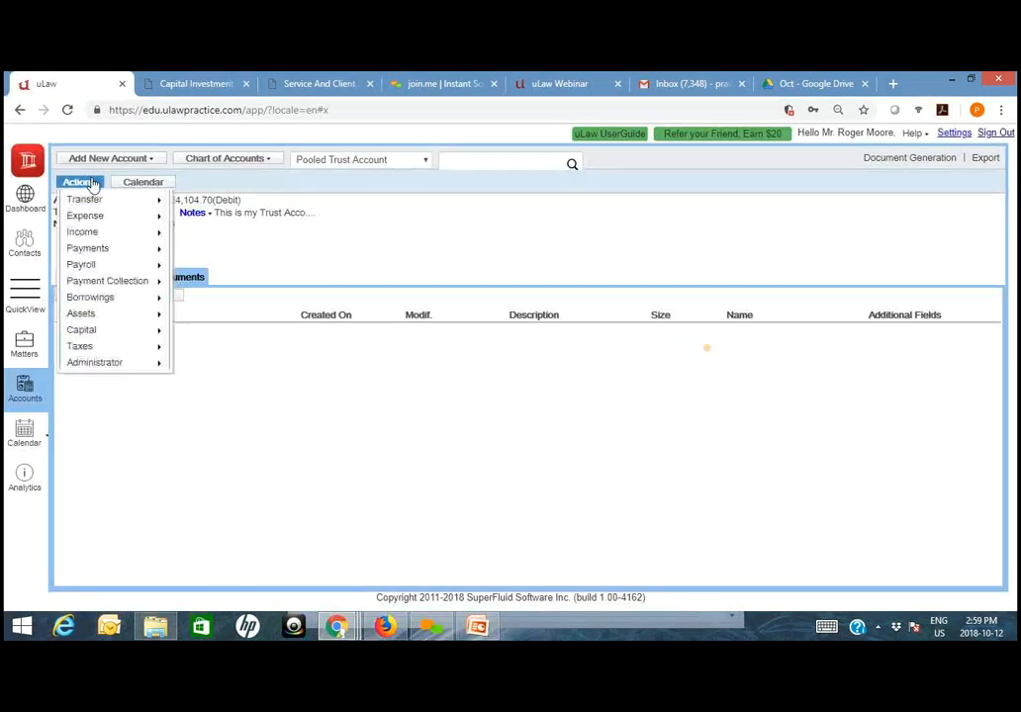
pyautogui.moveTo(91, 329)
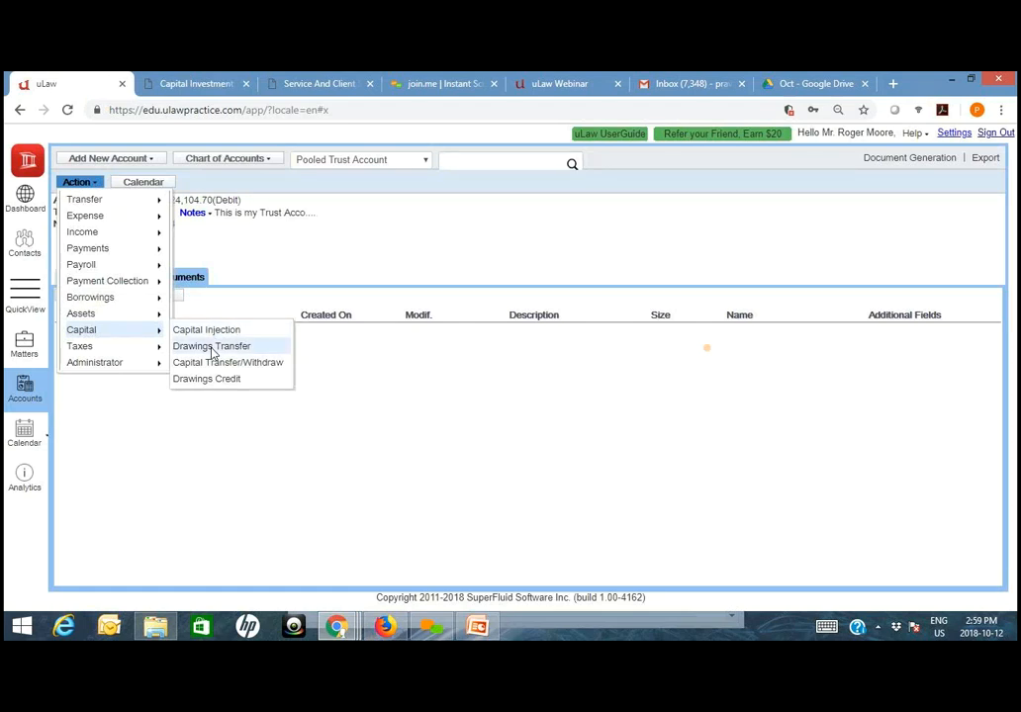
pyautogui.click(210, 348)
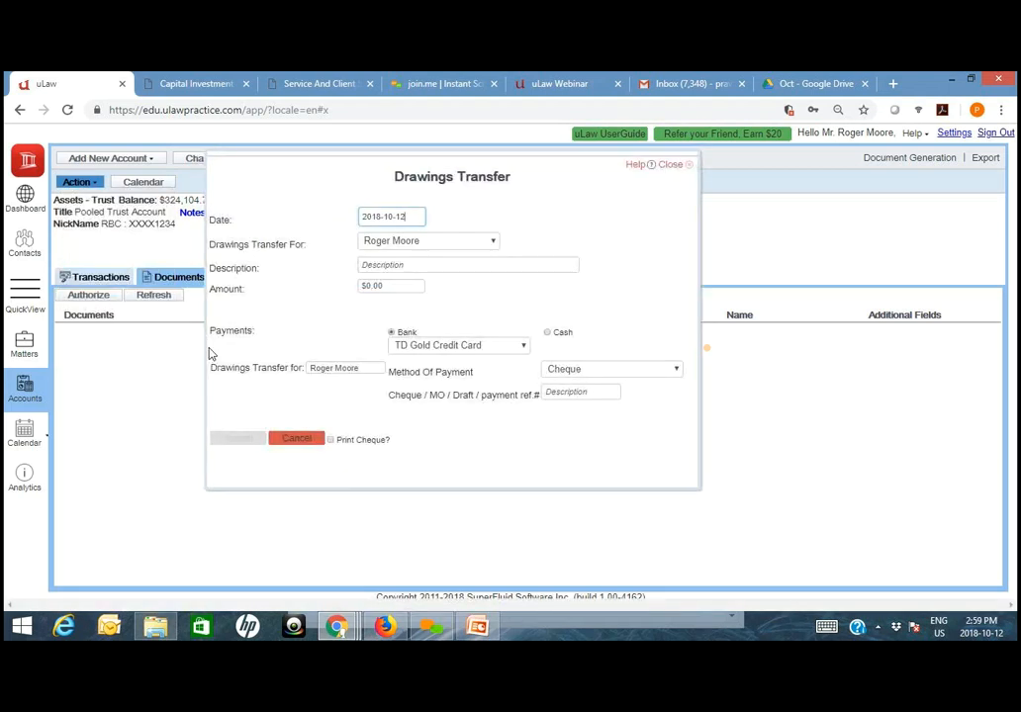
pyautogui.click(476, 192)
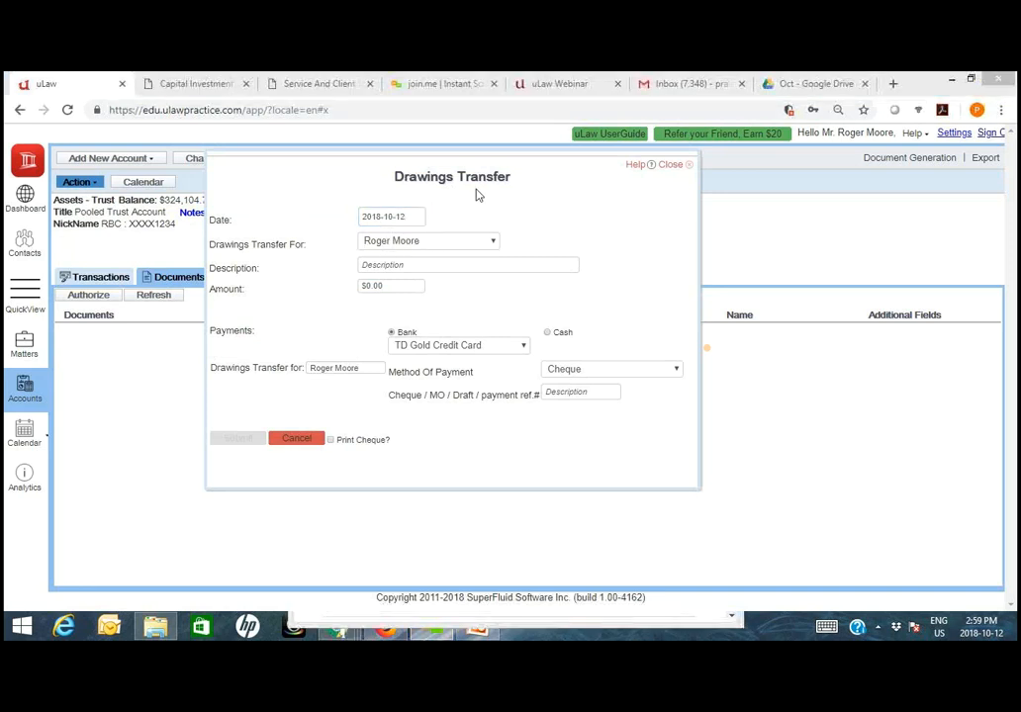
pyautogui.click(420, 248)
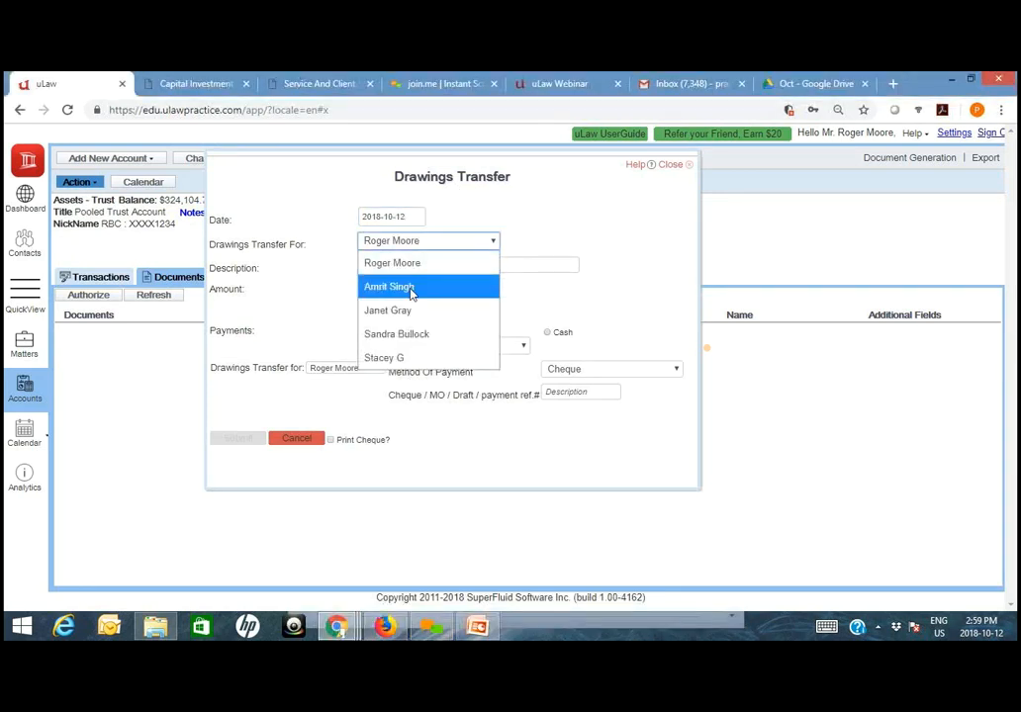
pyautogui.click(411, 290)
pyautogui.click(411, 265)
pyautogui.write('Drawing his share for Oct')
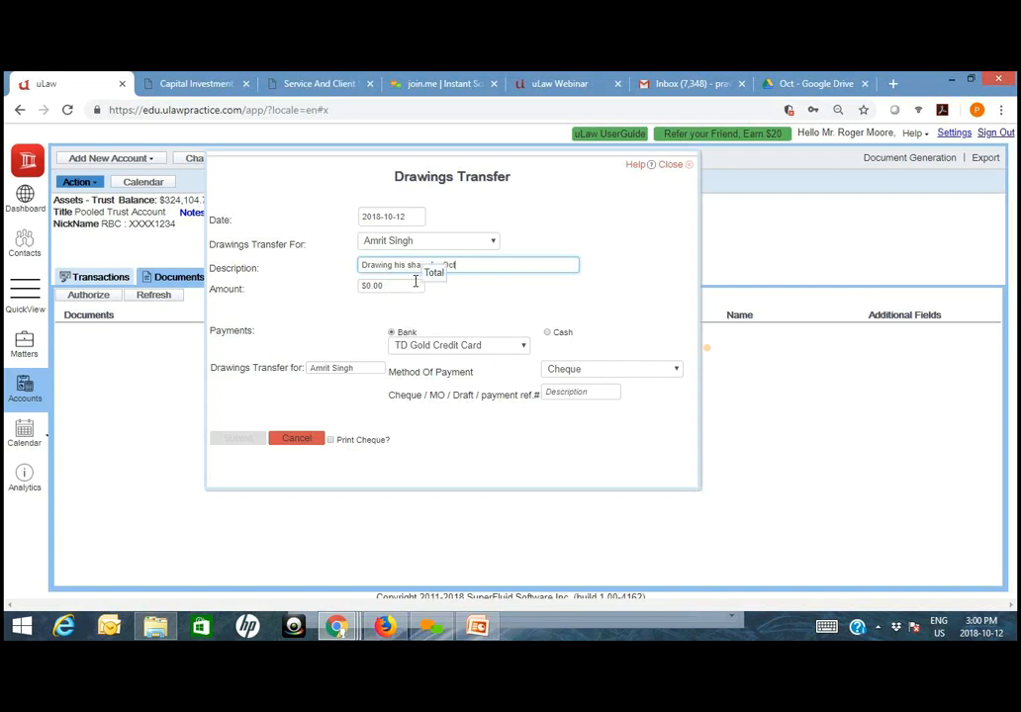
# - Set the drawings transfer amount to $1,000, pay it from the RBC General Account by cheque with reference 5678, and submit it
pyautogui.press('Tab')
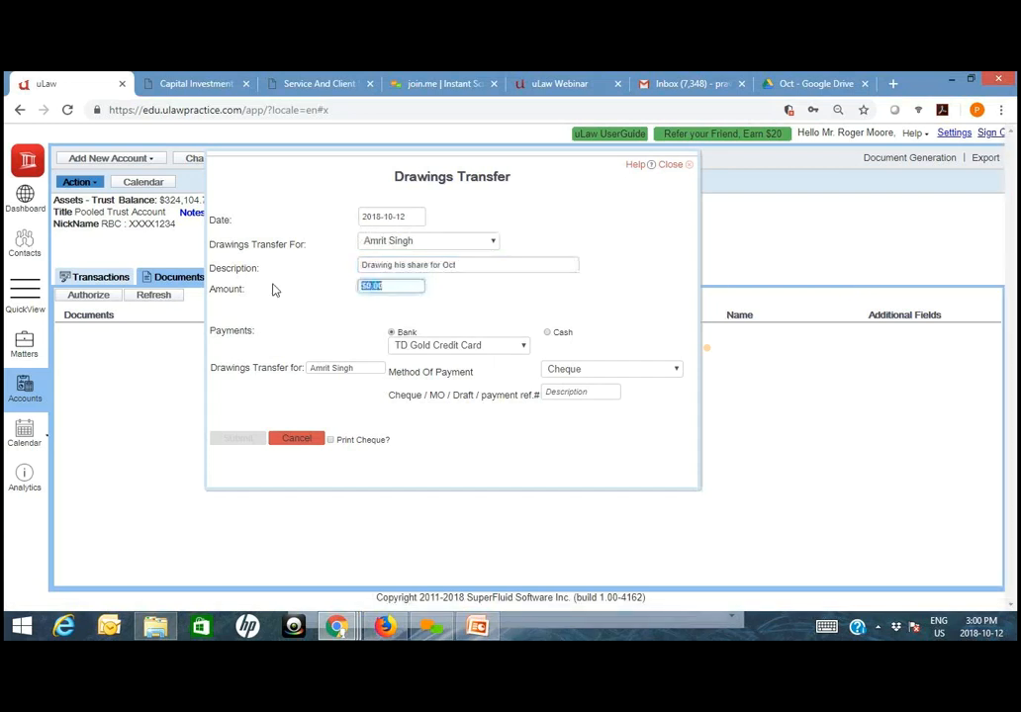
pyautogui.write('1000')
pyautogui.click(445, 345)
pyautogui.click(435, 365)
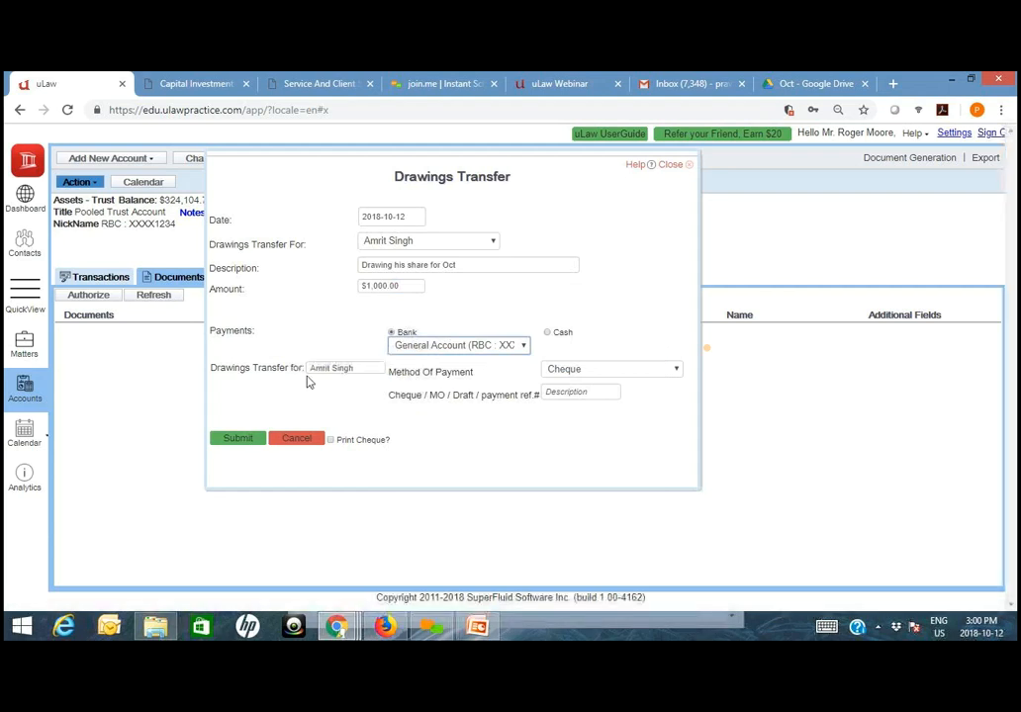
pyautogui.click(596, 391)
pyautogui.write('5678')
pyautogui.click(236, 438)
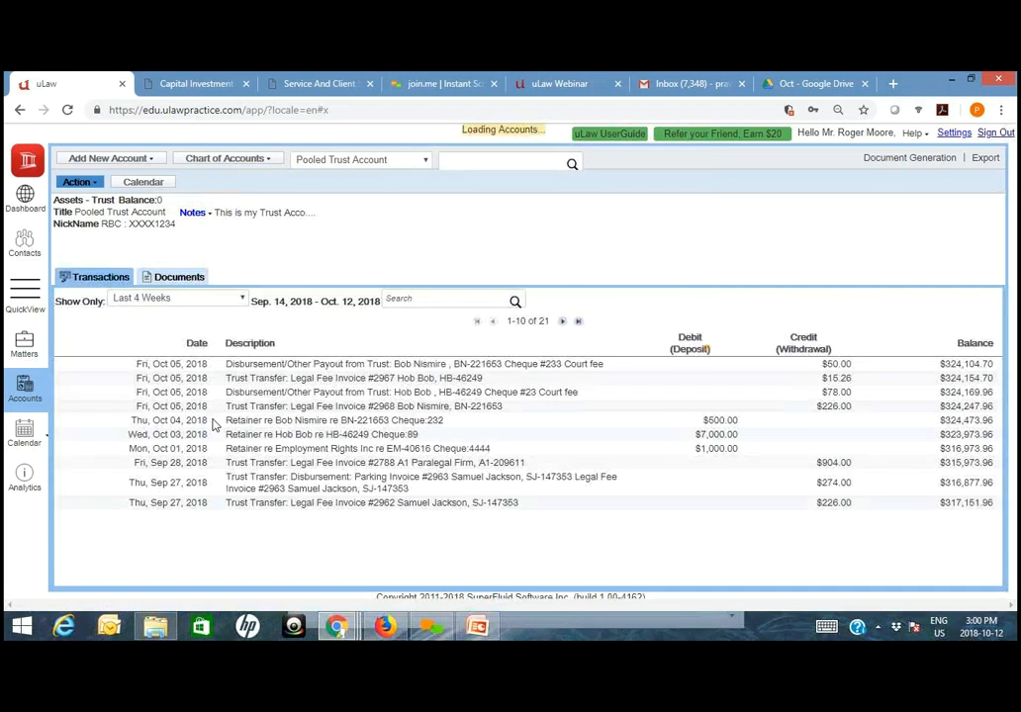
# - Generate the yearly Report on Drawings for 2018 and download it
pyautogui.click(896, 161)
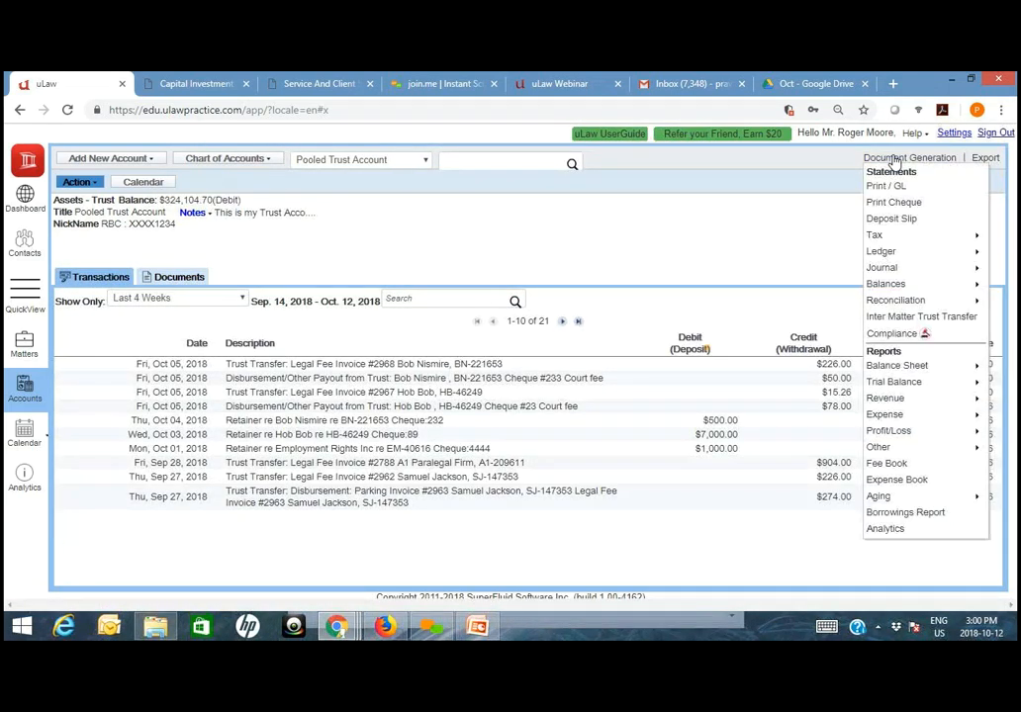
pyautogui.moveTo(900, 448)
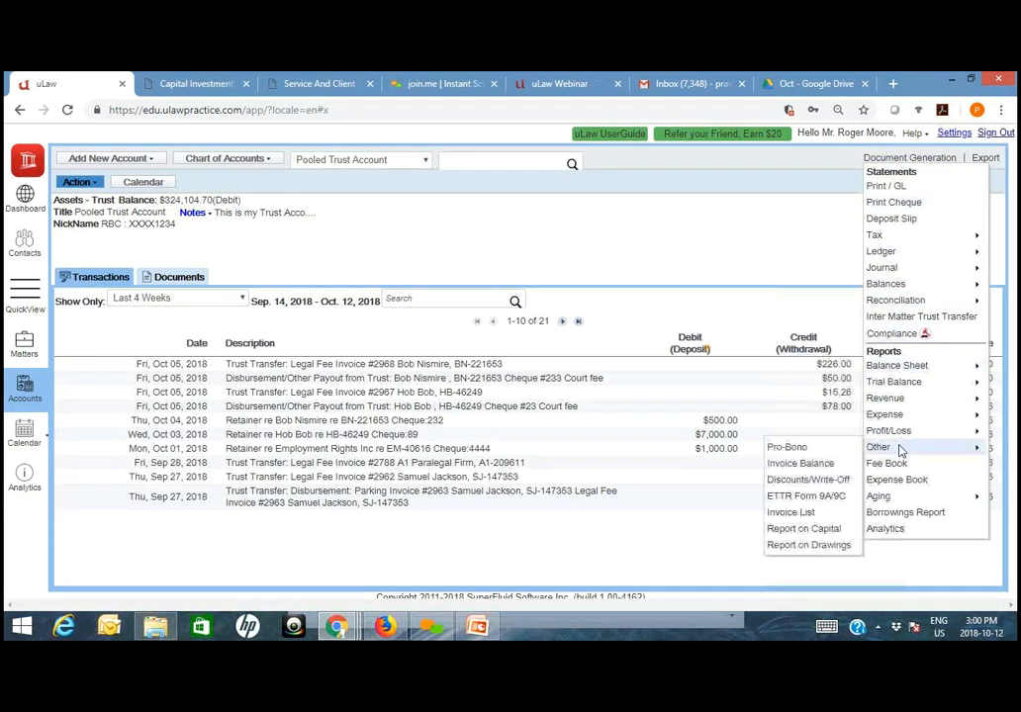
pyautogui.click(798, 547)
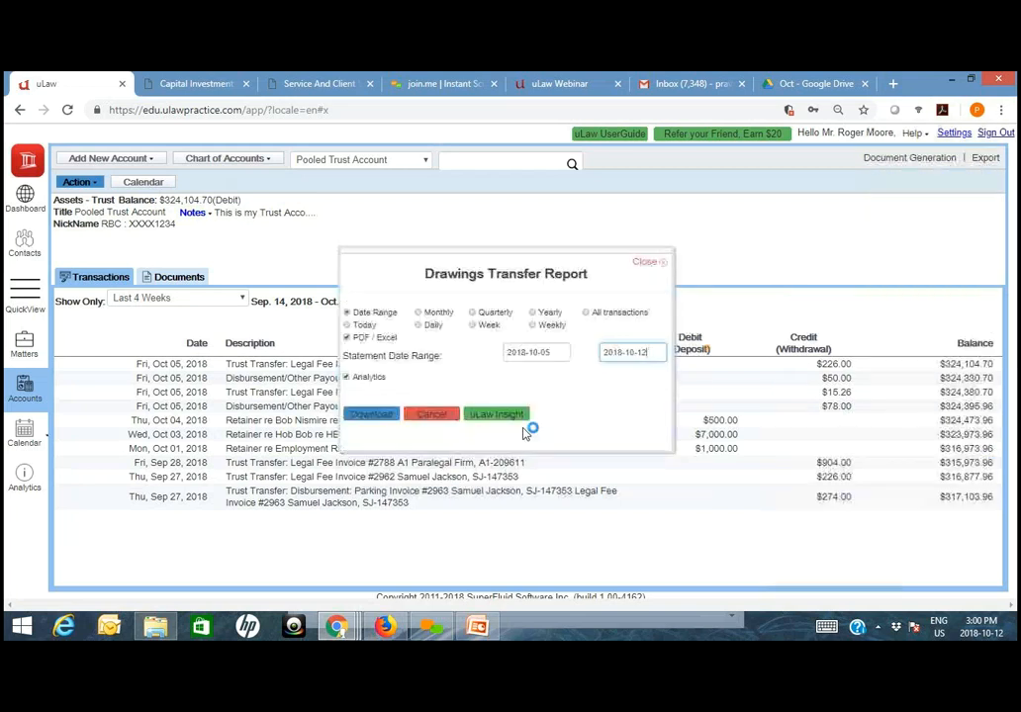
pyautogui.click(549, 313)
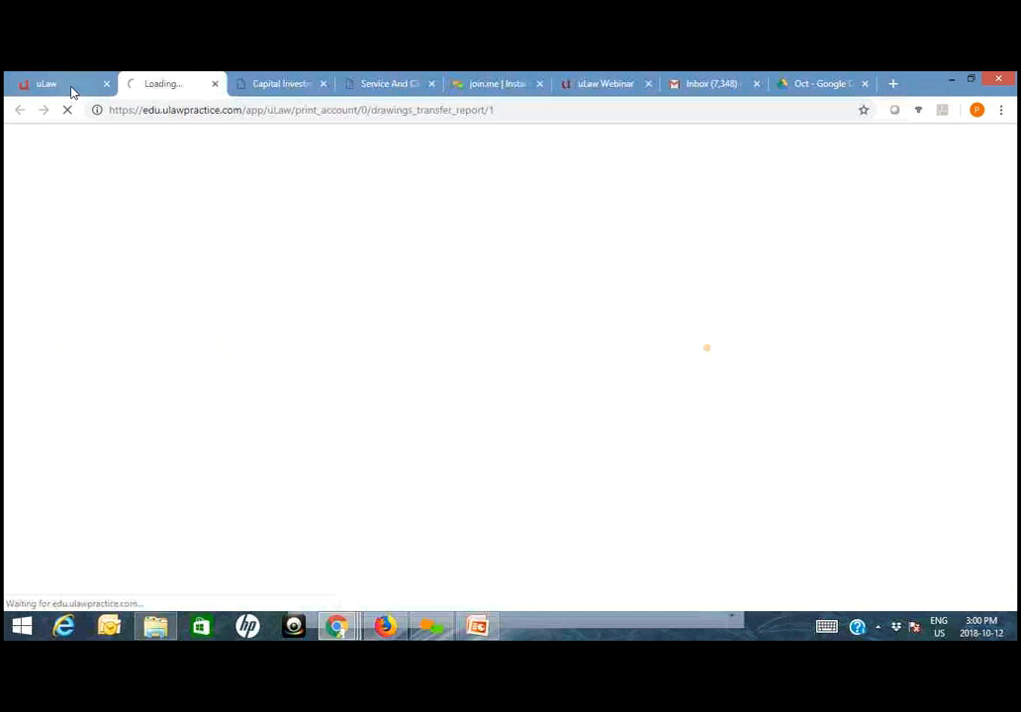
# - Open the Salary Employee2 expense account from the chart of accounts and enter the lawyer's full name as its account name
pyautogui.click(69, 85)
pyautogui.click(225, 159)
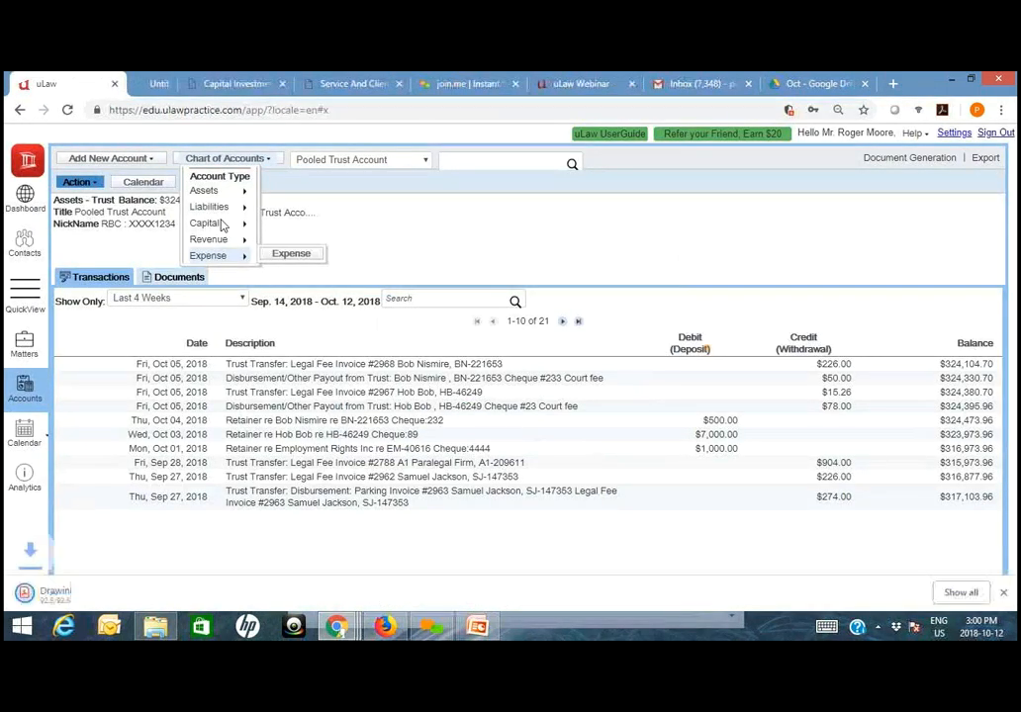
pyautogui.moveTo(211, 206)
pyautogui.moveTo(299, 207)
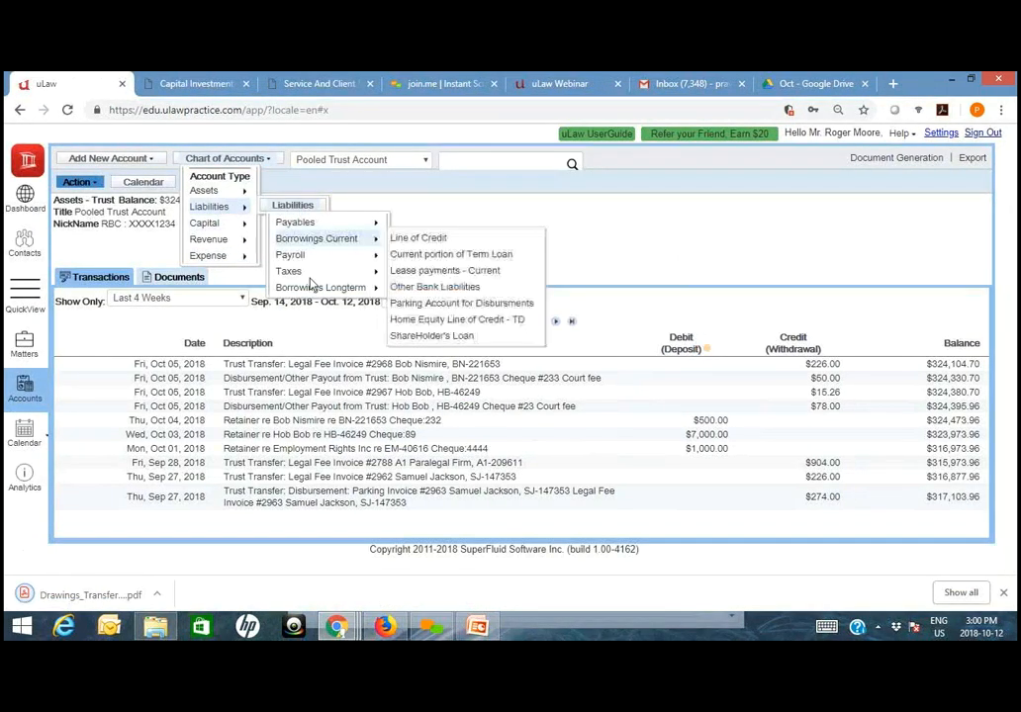
pyautogui.moveTo(309, 274)
pyautogui.moveTo(208, 255)
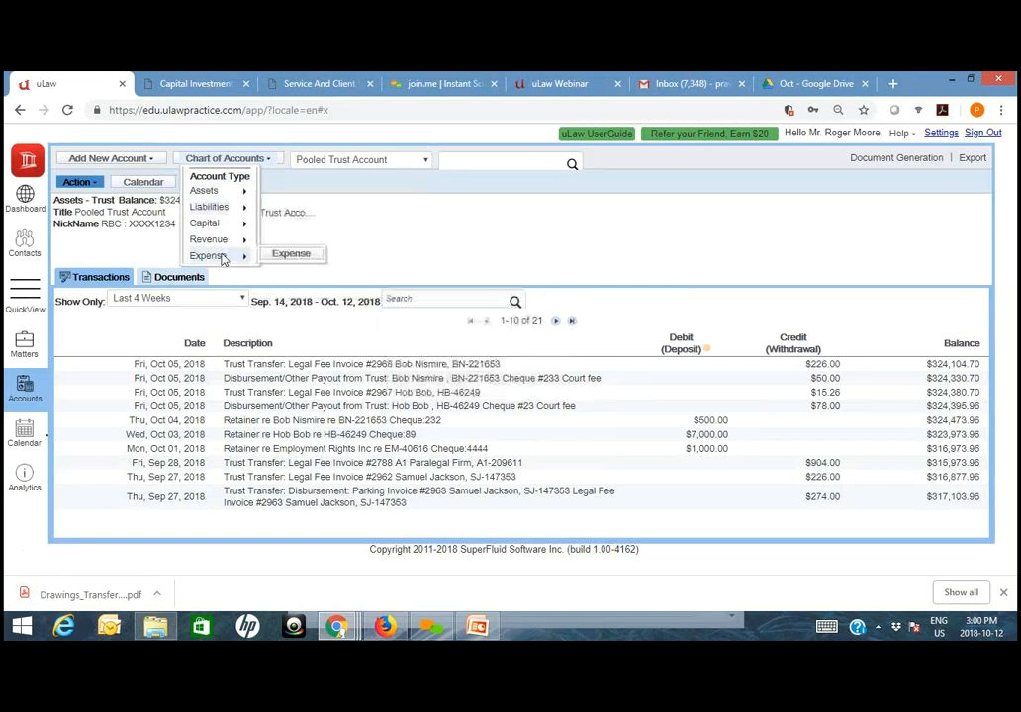
pyautogui.moveTo(290, 254)
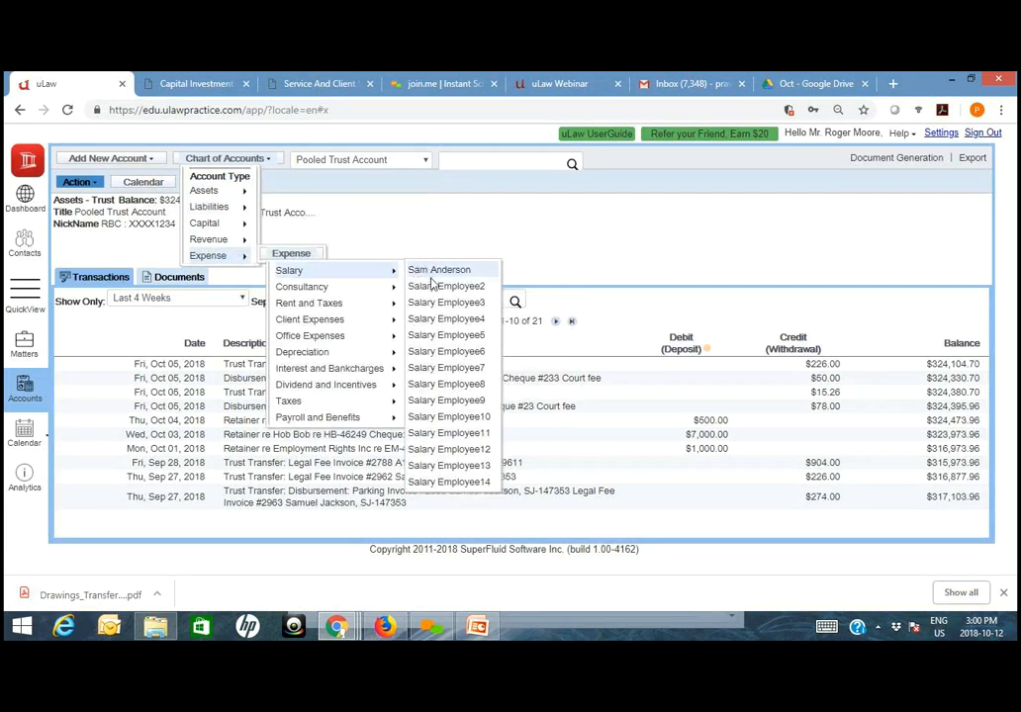
pyautogui.click(433, 288)
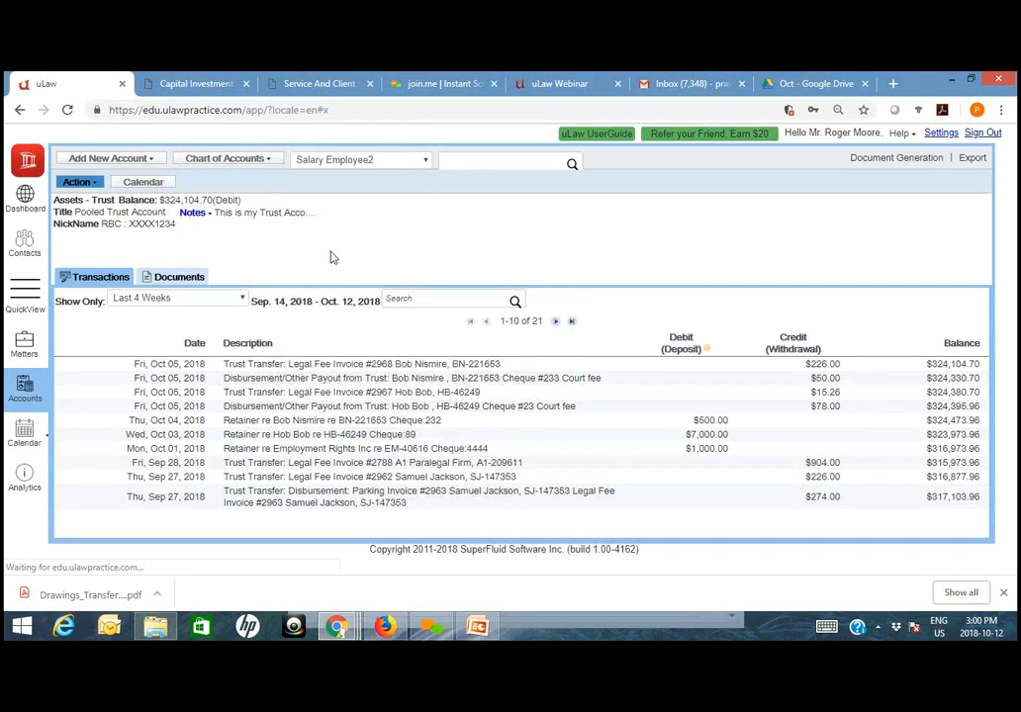
pyautogui.click(141, 212)
pyautogui.moveTo(145, 216); pyautogui.dragTo(5, 215)
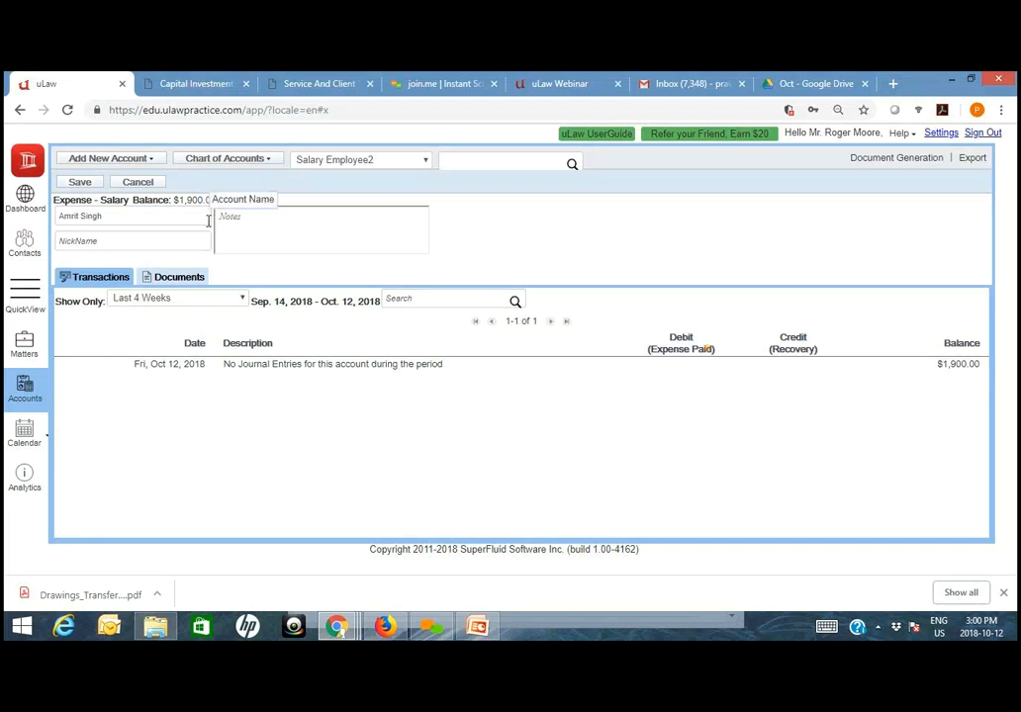
# - Open the downloaded Drawings Transfer report PDF and check the lawyer's total drawings
pyautogui.click(92, 597)
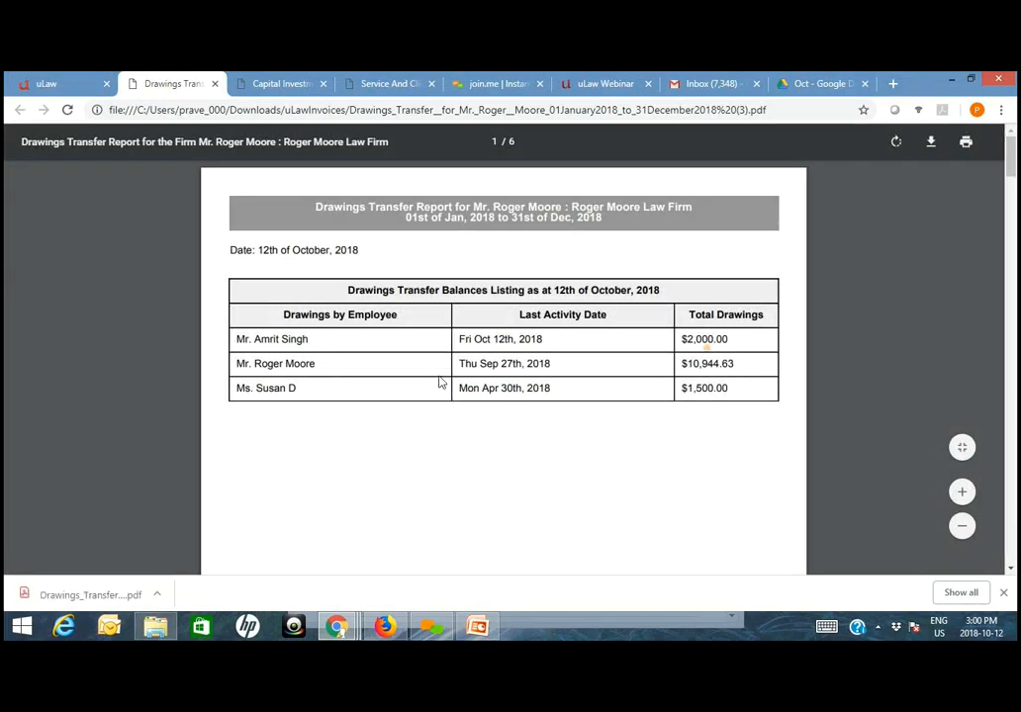
pyautogui.moveTo(680, 339); pyautogui.dragTo(737, 343)
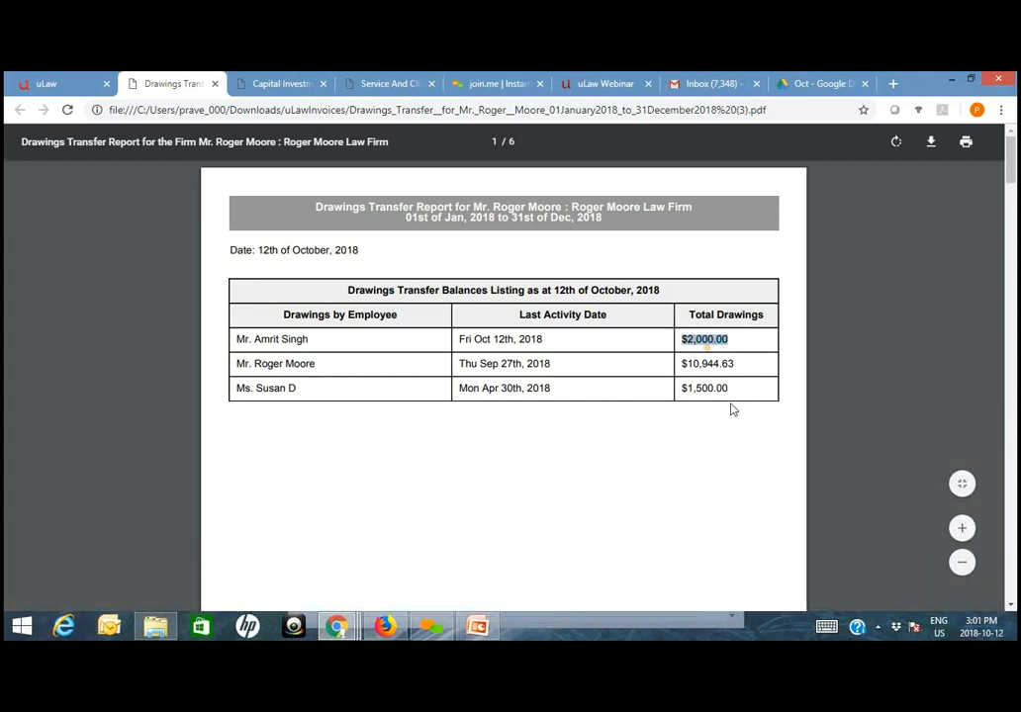
# - Review the first lawyer's individual drawings entries and their dates on page 2 of the Drawings Transfer report
pyautogui.scroll(-5, 733, 411)
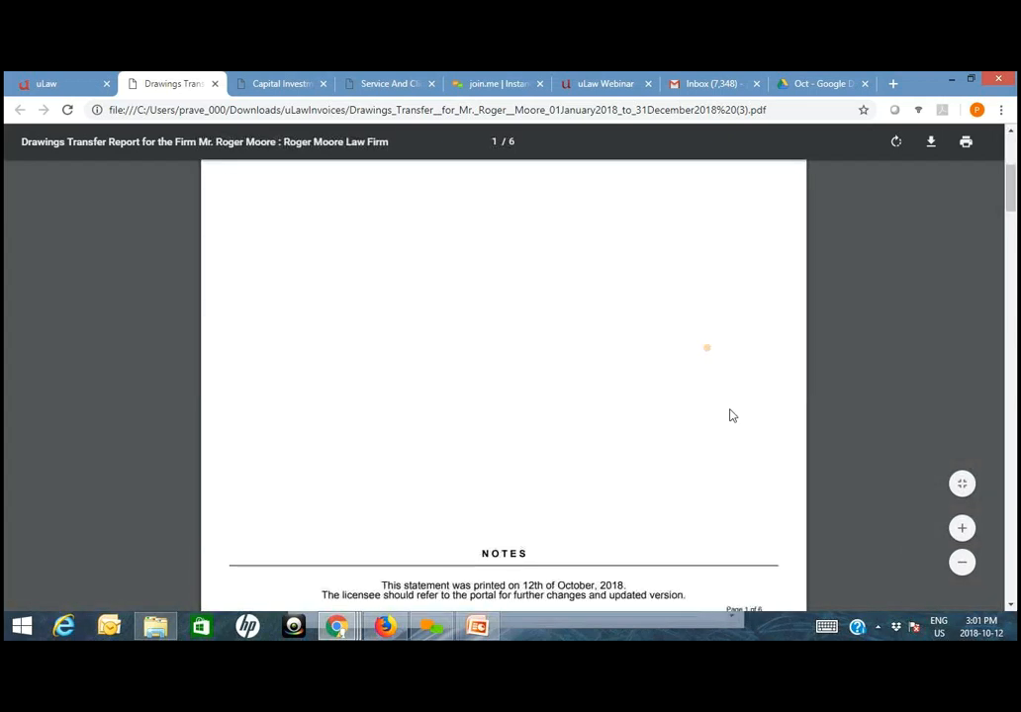
pyautogui.scroll(-5, 731, 413)
pyautogui.scroll(-2, 604, 484)
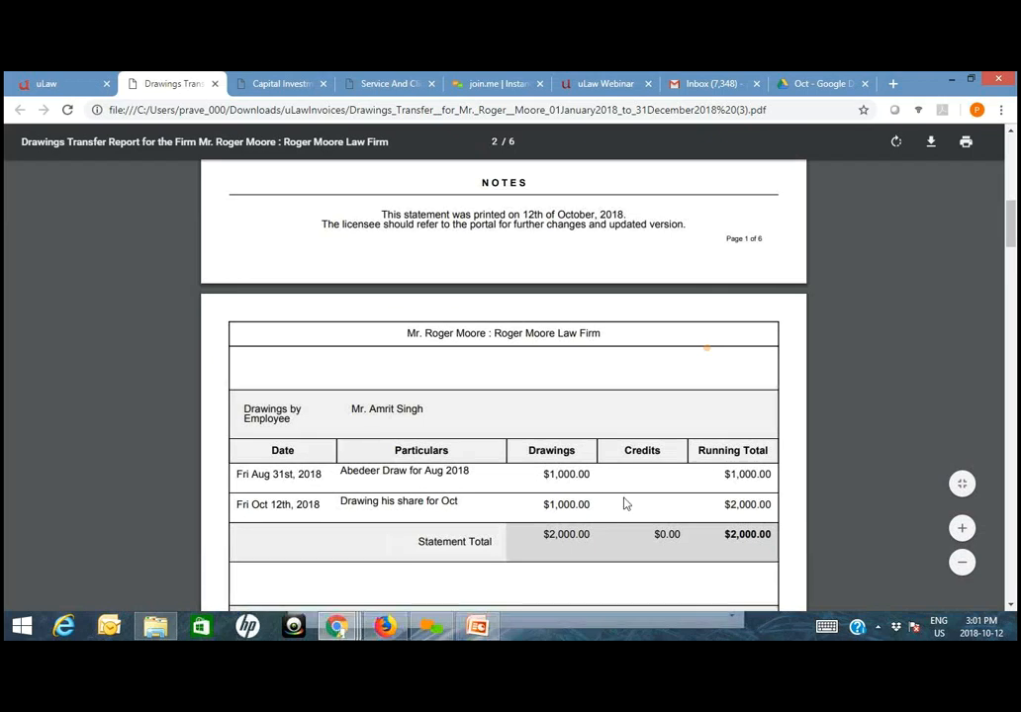
pyautogui.moveTo(331, 475); pyautogui.dragTo(287, 505)
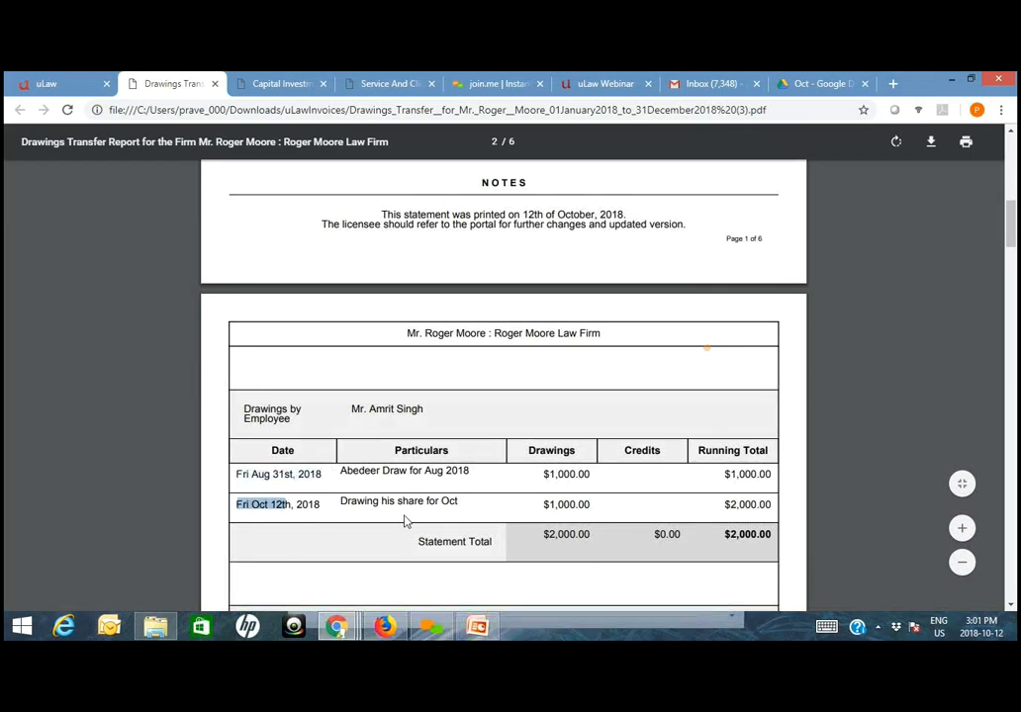
# - Return to uLaw and save the new name of the salary expense account
pyautogui.click(39, 83)
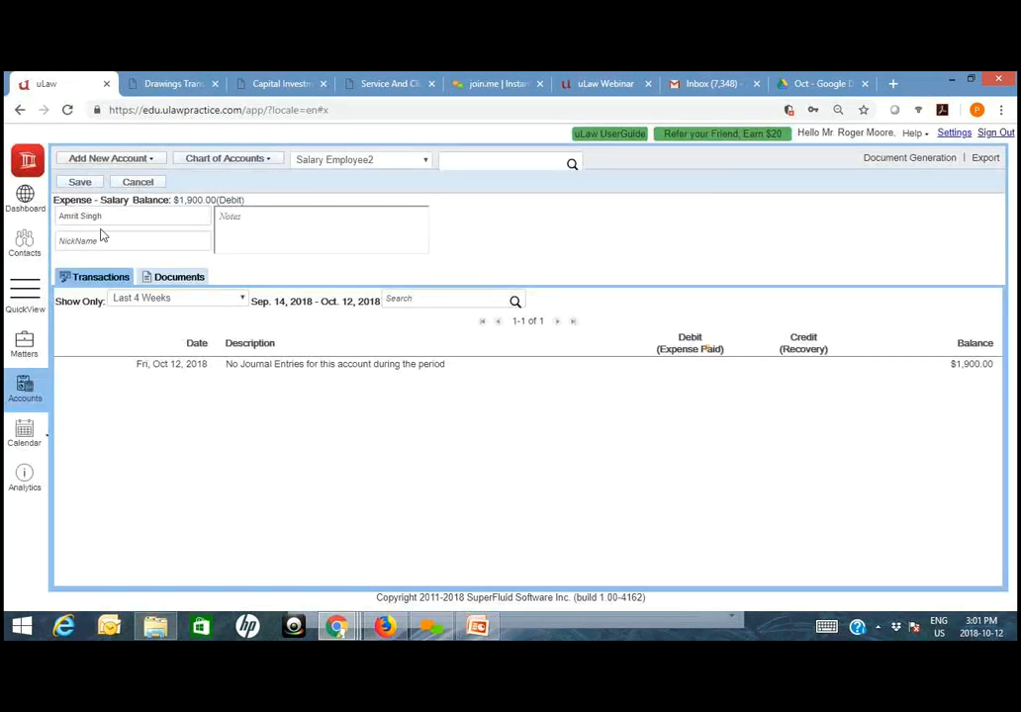
pyautogui.click(83, 183)
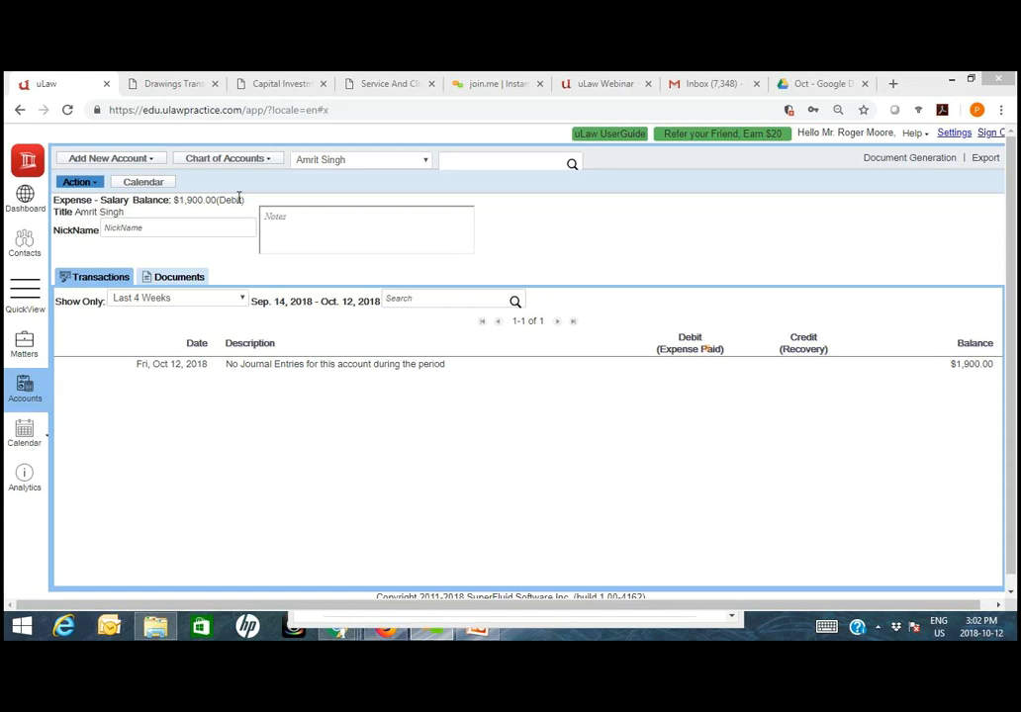
# - Look over the payroll actions available for the salary account and return to the dashboard
pyautogui.click(96, 185)
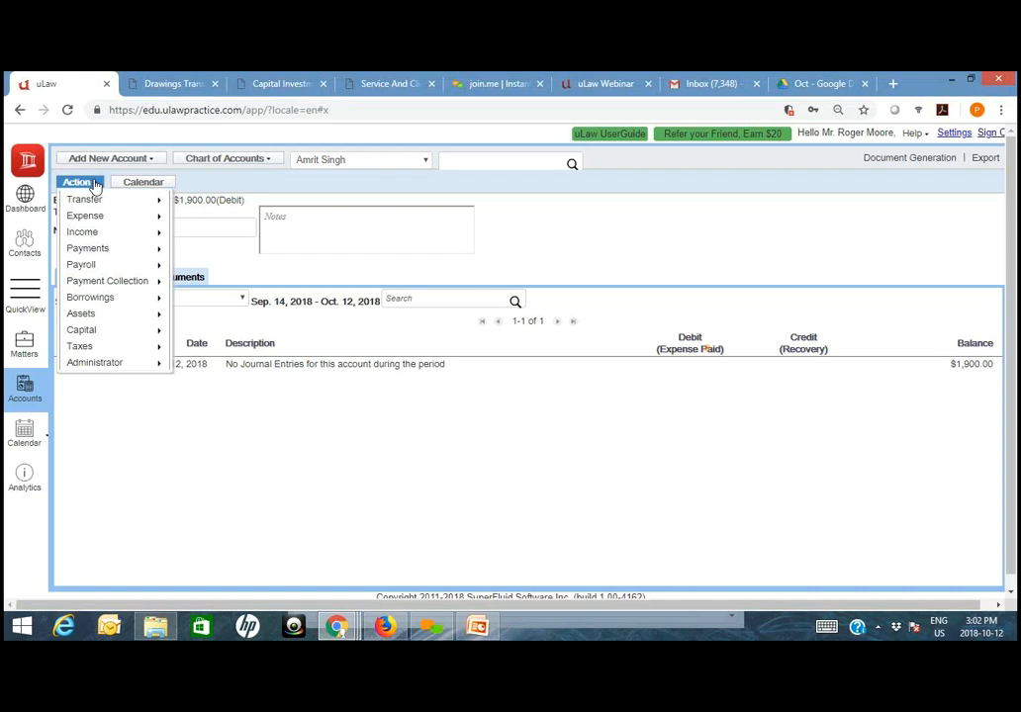
pyautogui.moveTo(128, 269)
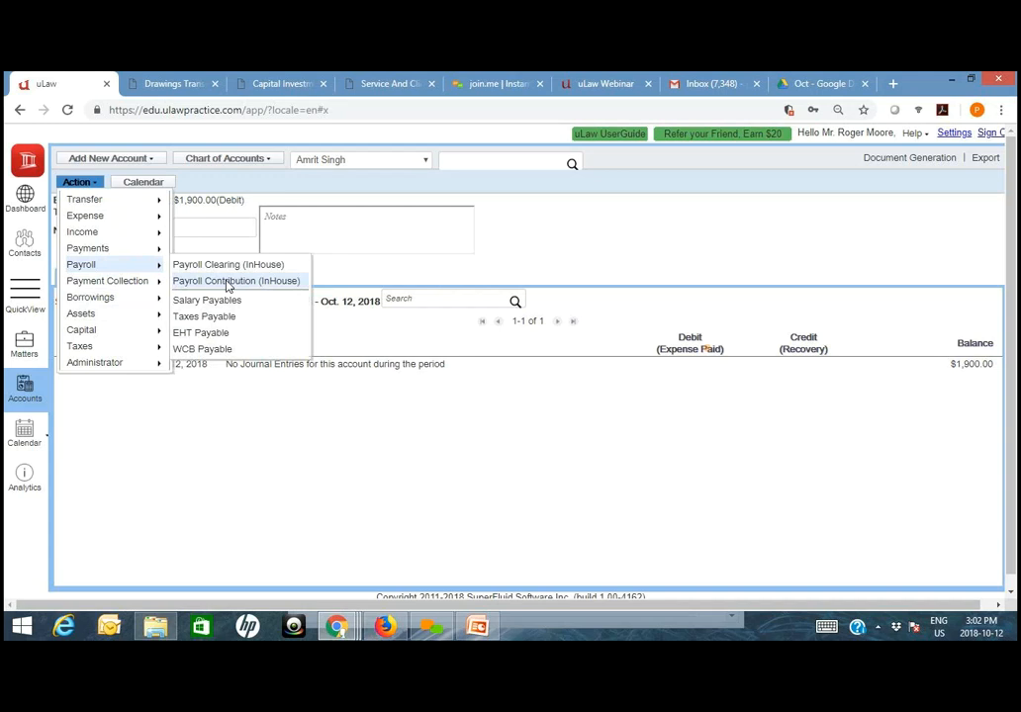
pyautogui.click(12, 206)
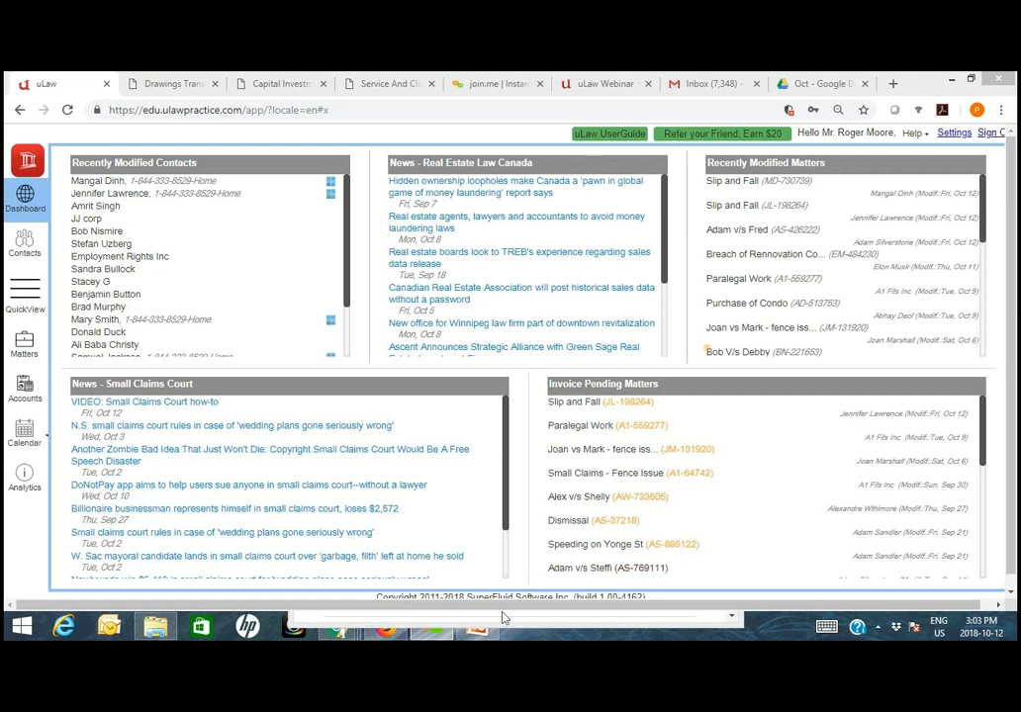
# - Switch to the Ulaw-Multi-User Firm presentation in PowerPoint, view its title slide and return to the uLaw dashboard in Chrome
pyautogui.click(478, 630)
pyautogui.click(100, 263)
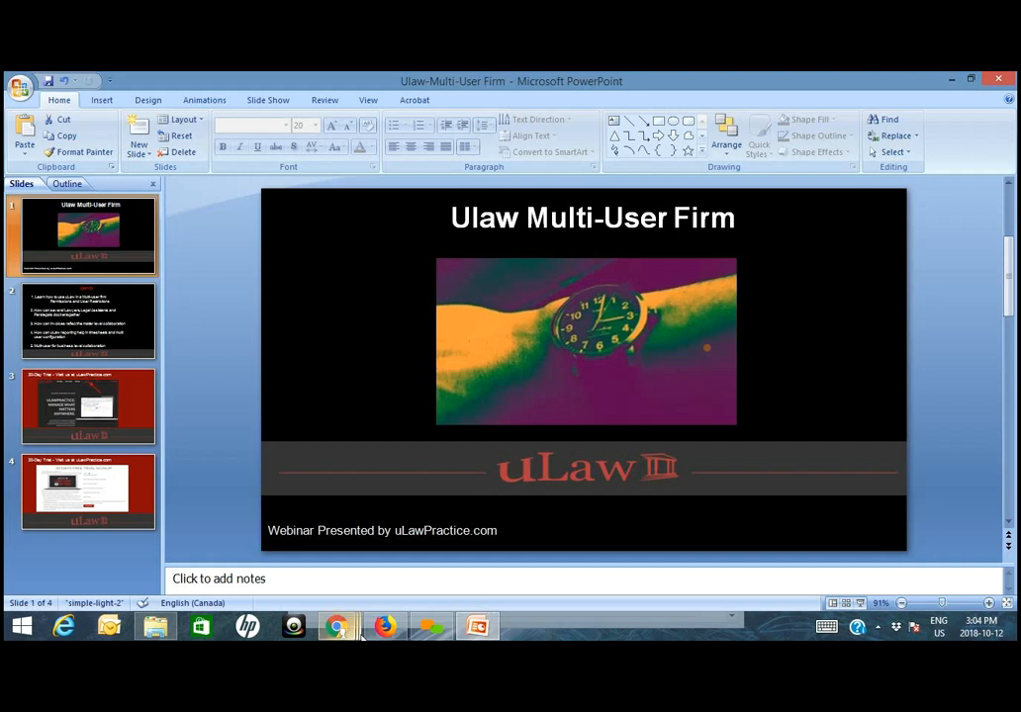
pyautogui.moveTo(340, 631)
pyautogui.click(235, 559)
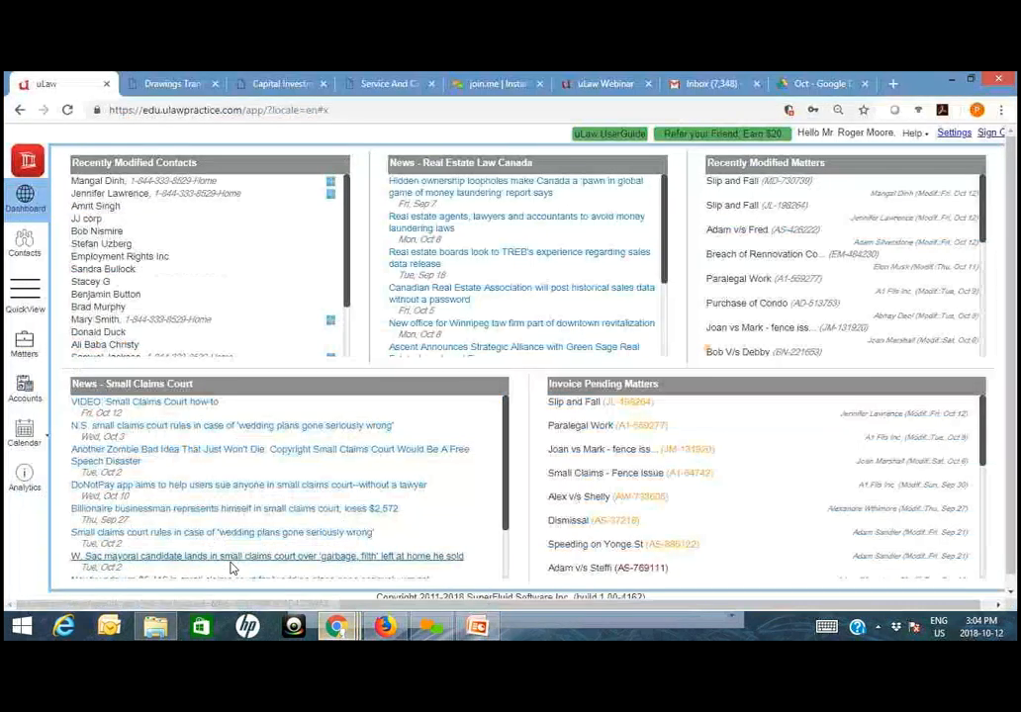